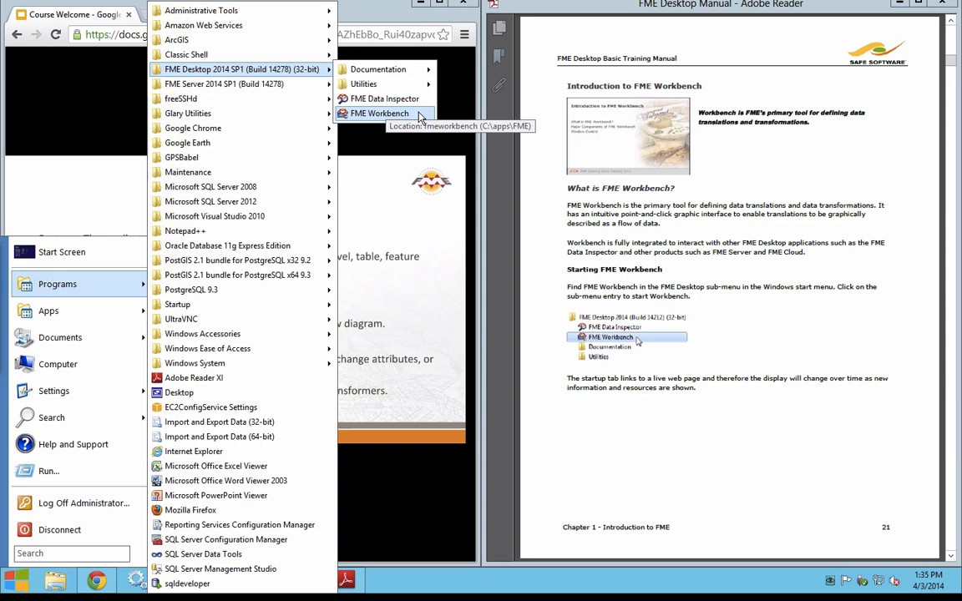
Step: Launch FME Workbench and snap its window beside the training manual, with the manual moved on to page 22
left_click(420, 114)
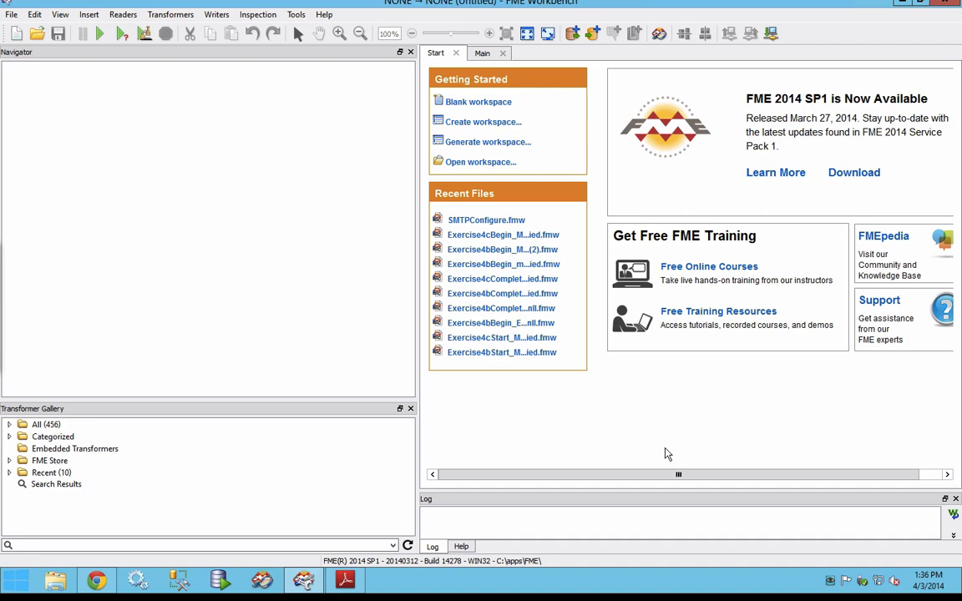
left_click(349, 582)
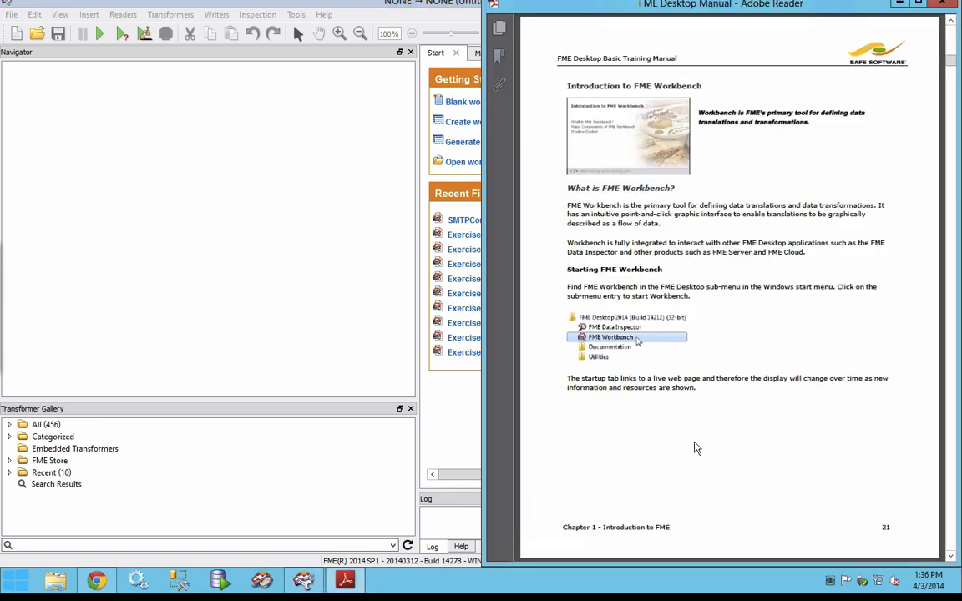
scroll(698, 449, "down", 1)
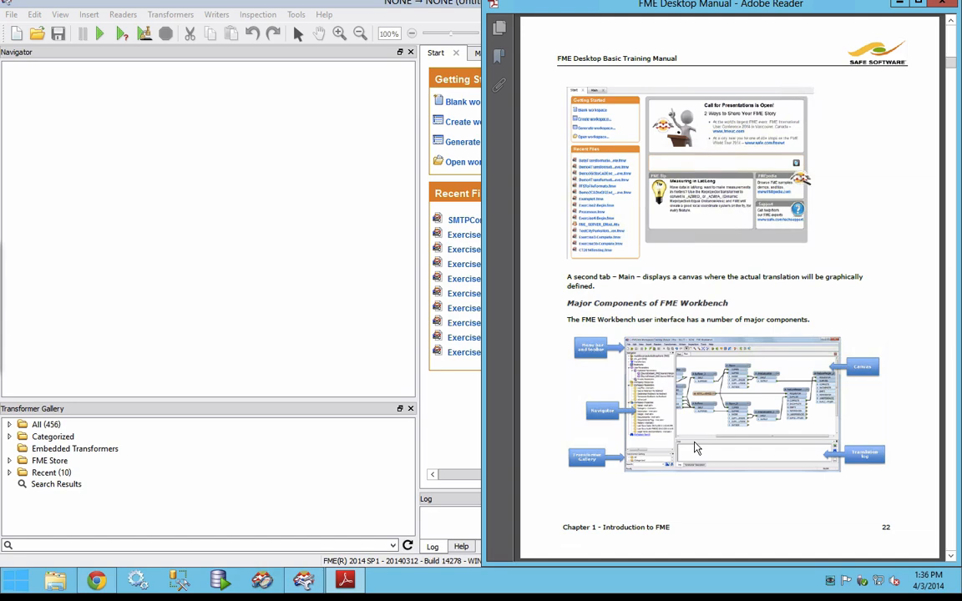
left_click(302, 316)
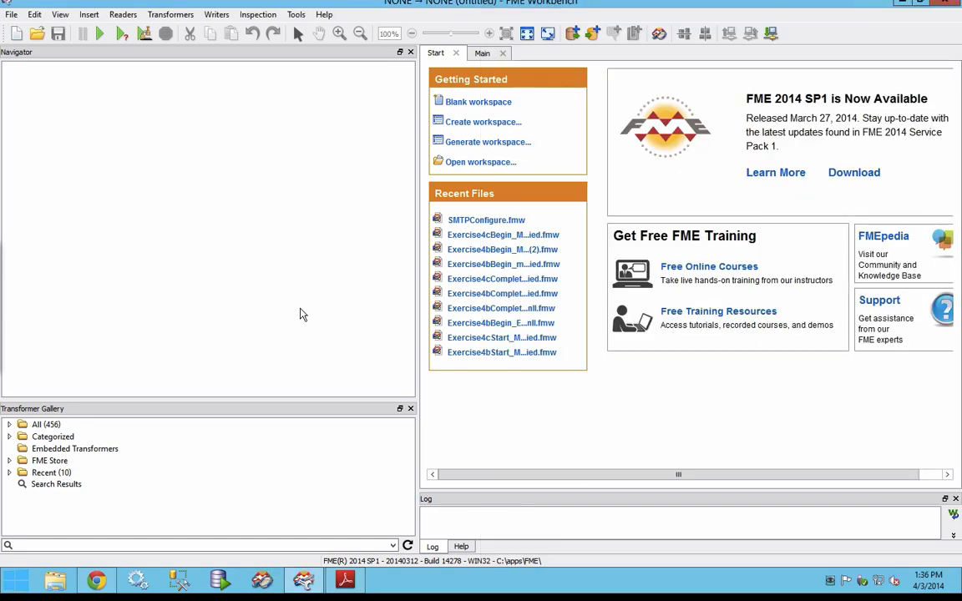
key("super+Left")
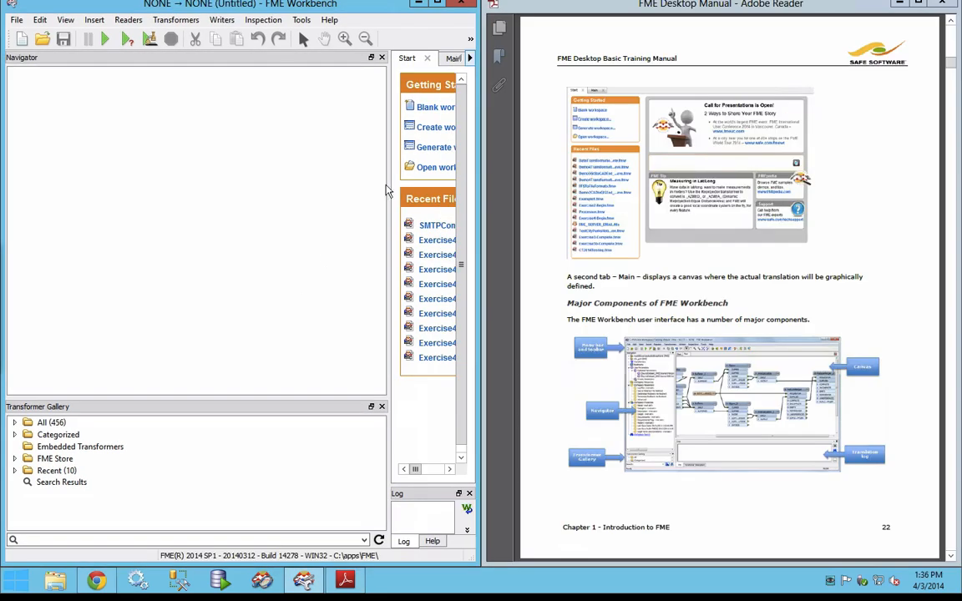
Step: Narrow the Navigator and Transformer Gallery panes, make the Log window taller, and show the Main canvas
left_click(453, 58)
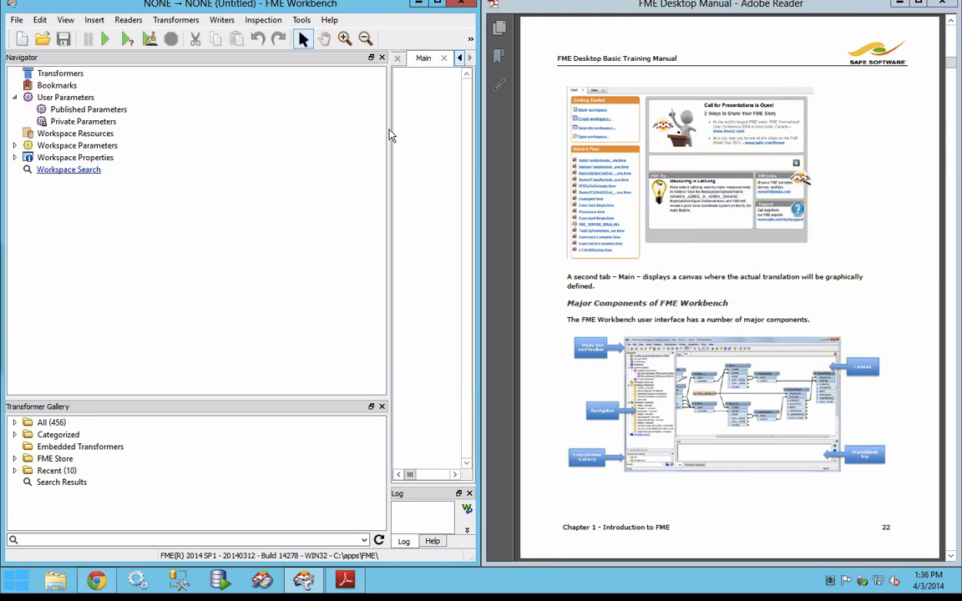
left_click_drag(388, 132, 146, 127)
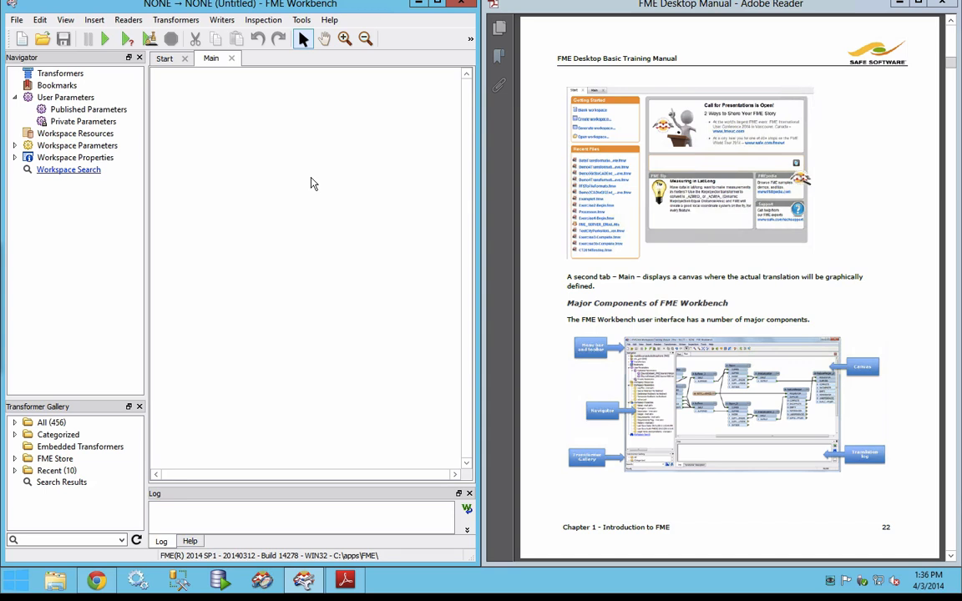
left_click(165, 60)
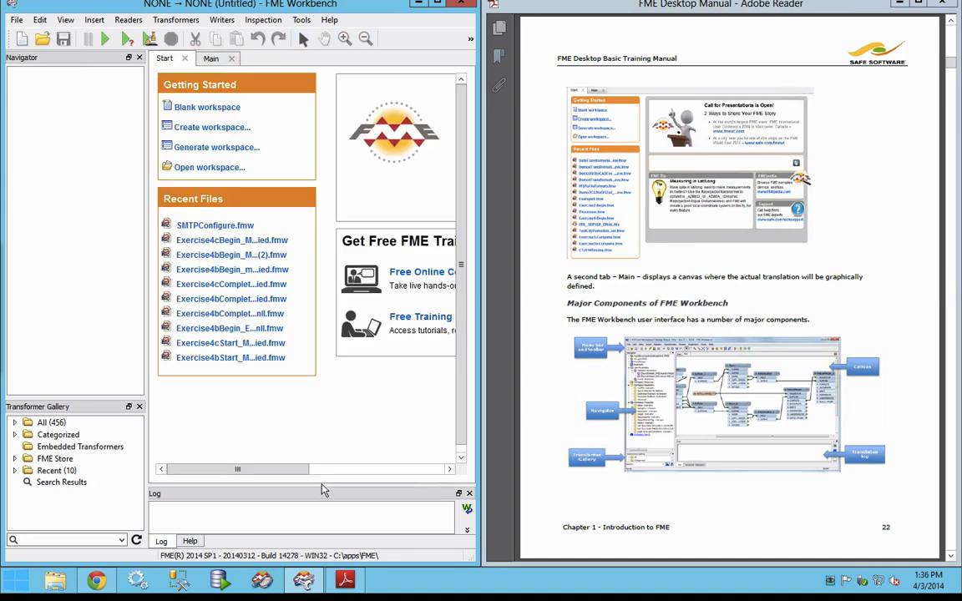
left_click_drag(321, 484, 316, 420)
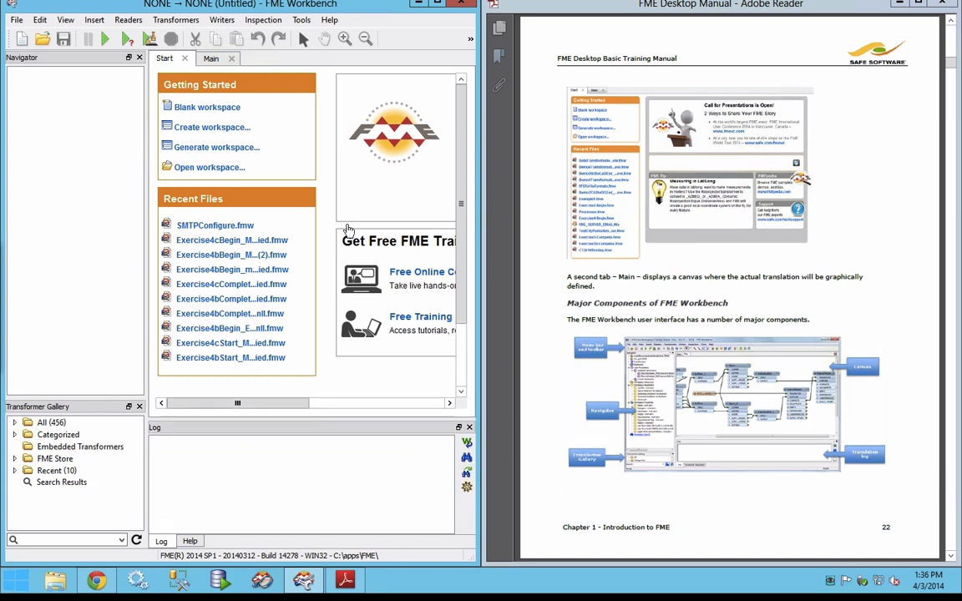
left_click(210, 58)
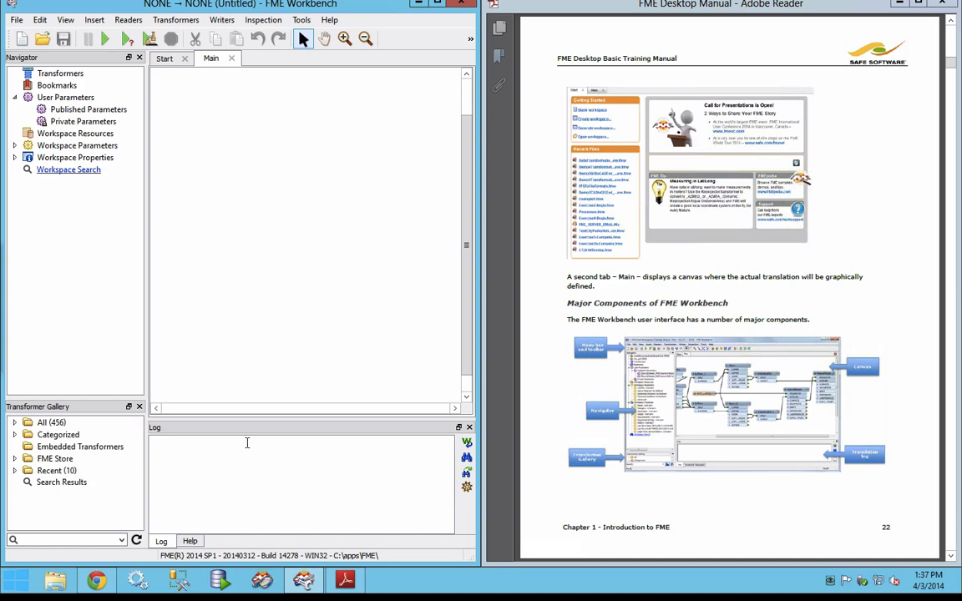
Step: Show the Help window and read the descriptions of the All, Categorized and Embedded Transformers gallery categories
left_click(191, 541)
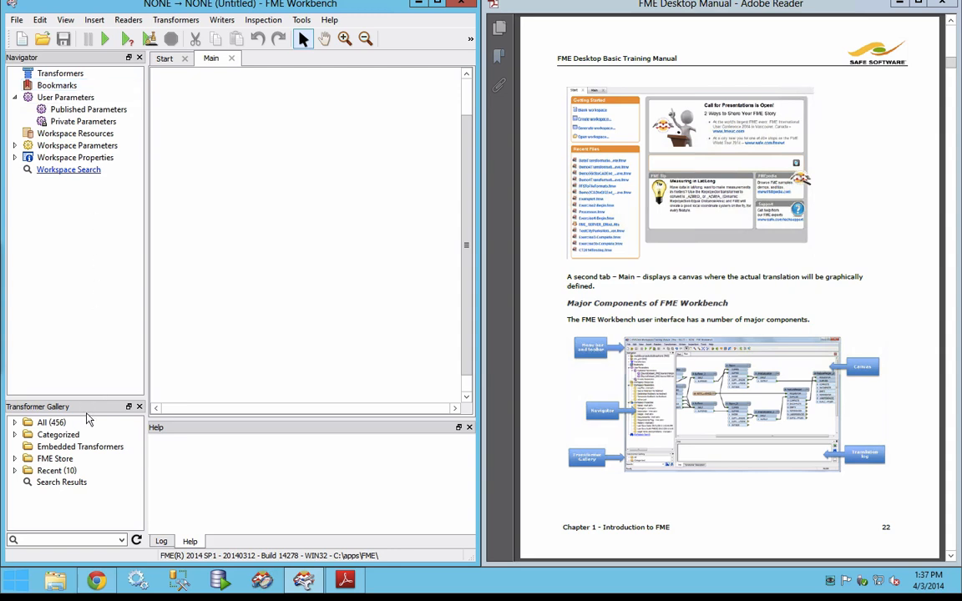
left_click(42, 424)
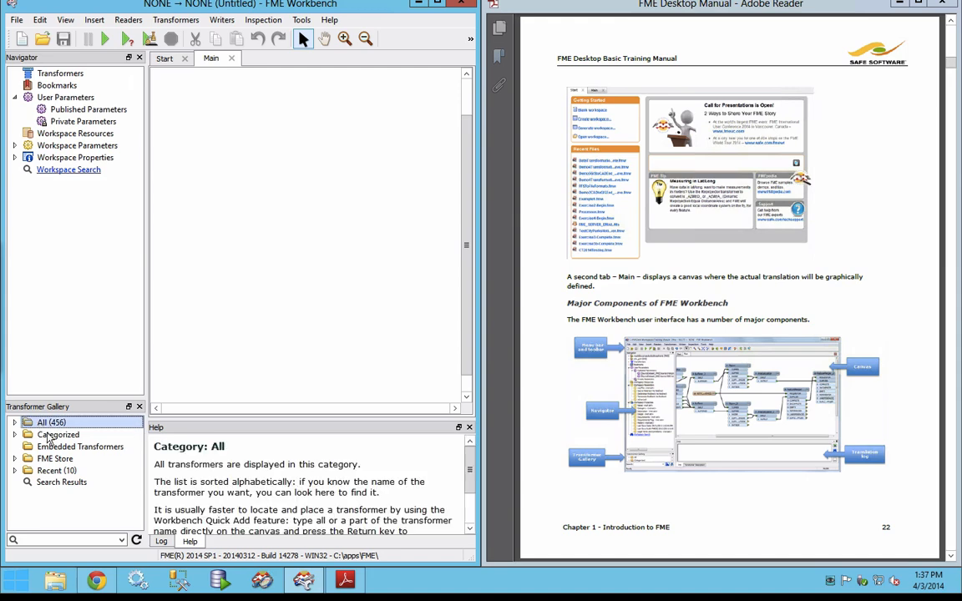
left_click(51, 436)
left_click(58, 446)
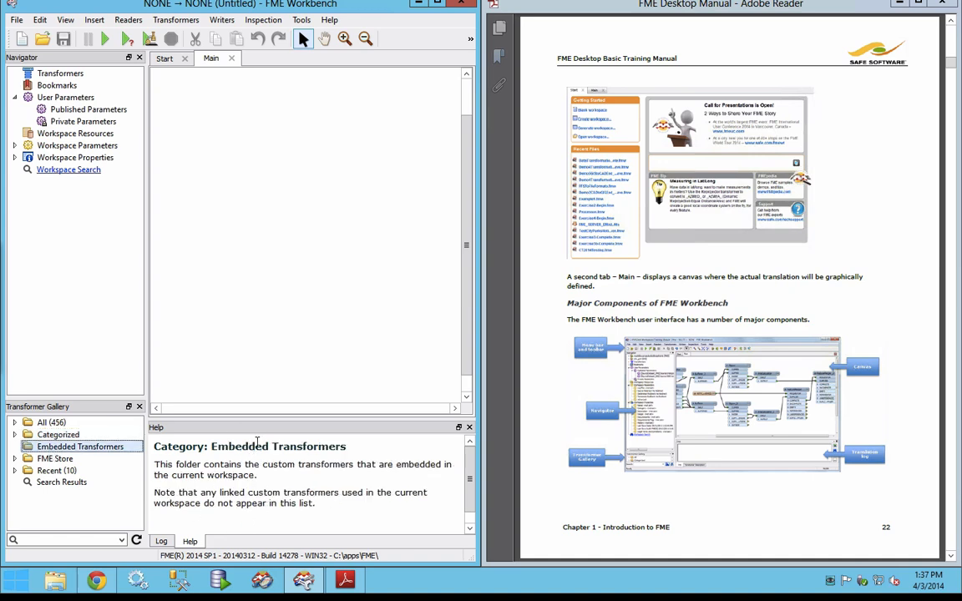
Step: Review the list of available Workbench windows and read the manual's pages on interface components and window control
left_click(64, 20)
mouse_move(65, 35)
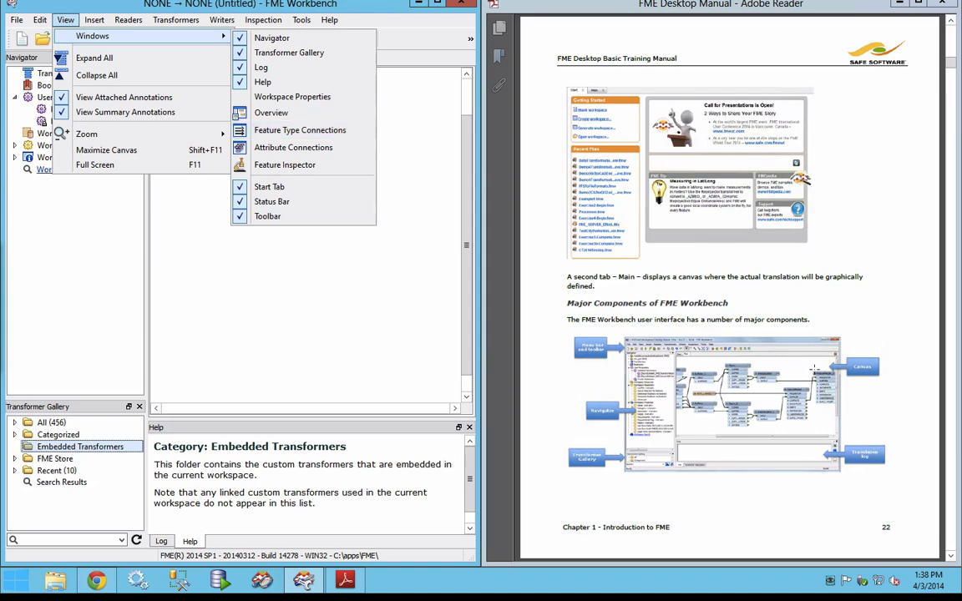
left_click(826, 362)
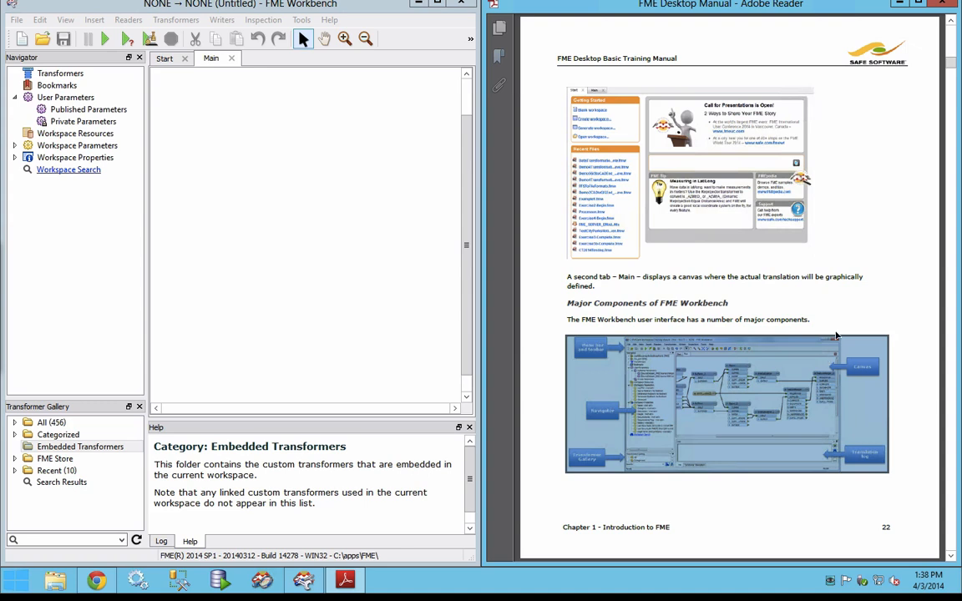
left_click(860, 275)
scroll(861, 273, "down", 2)
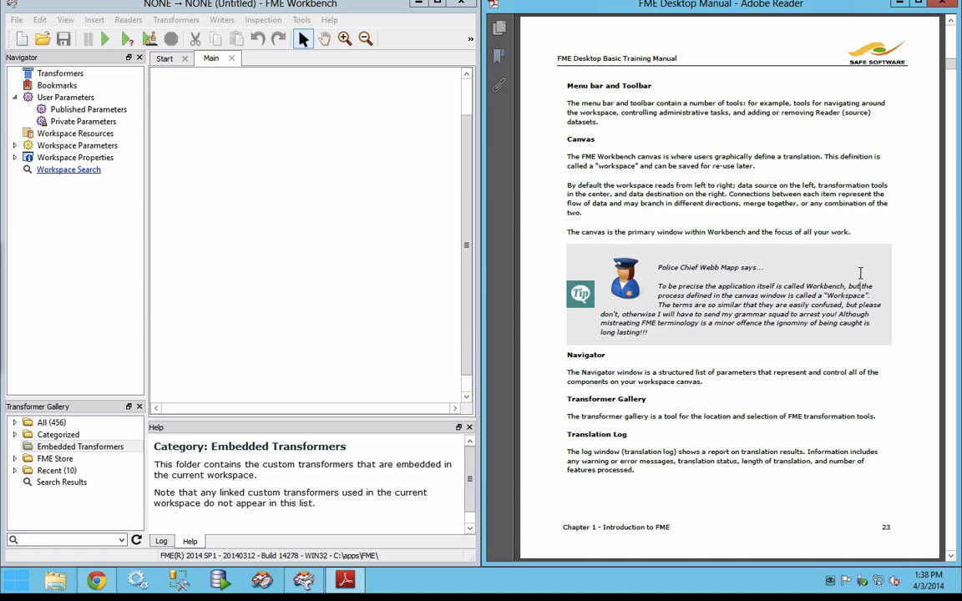
scroll(861, 273, "down", 1)
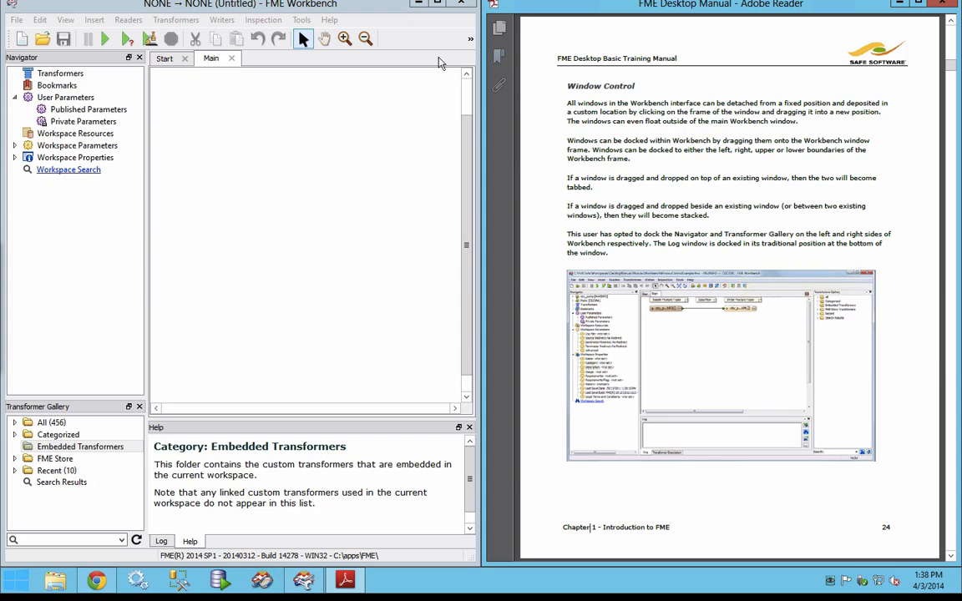
Step: Try docking the Navigator as a tab with the Transformer Gallery, and restore it to its place stacked above the gallery
left_click(102, 62)
left_click_drag(102, 63, 79, 155)
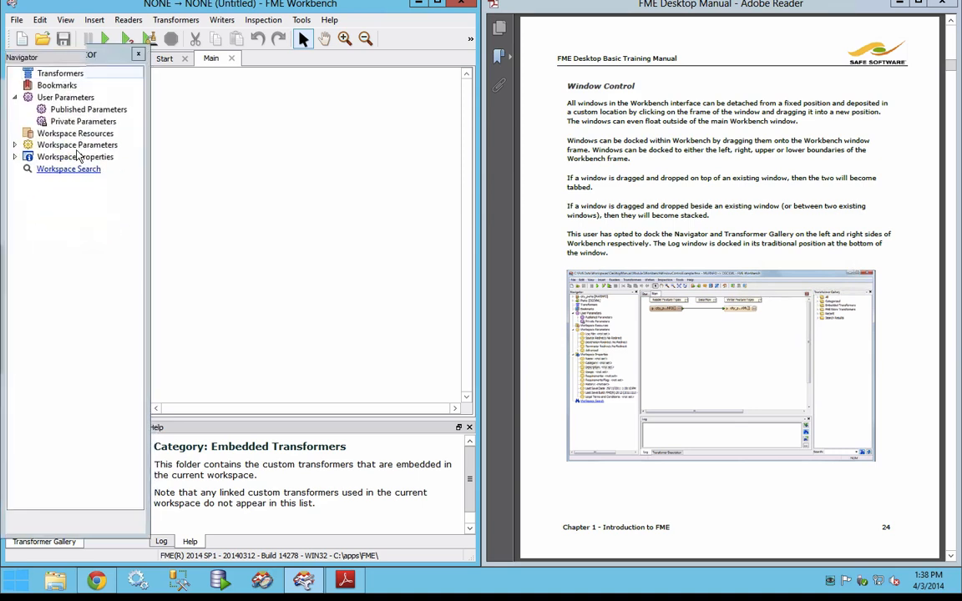
left_click(74, 542)
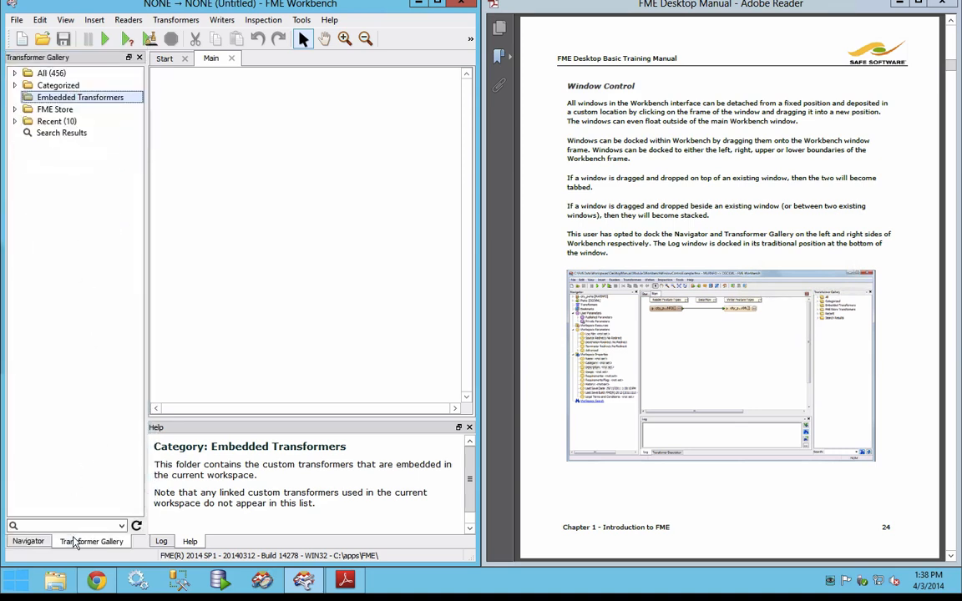
left_click(27, 541)
left_click_drag(50, 55, 125, 98)
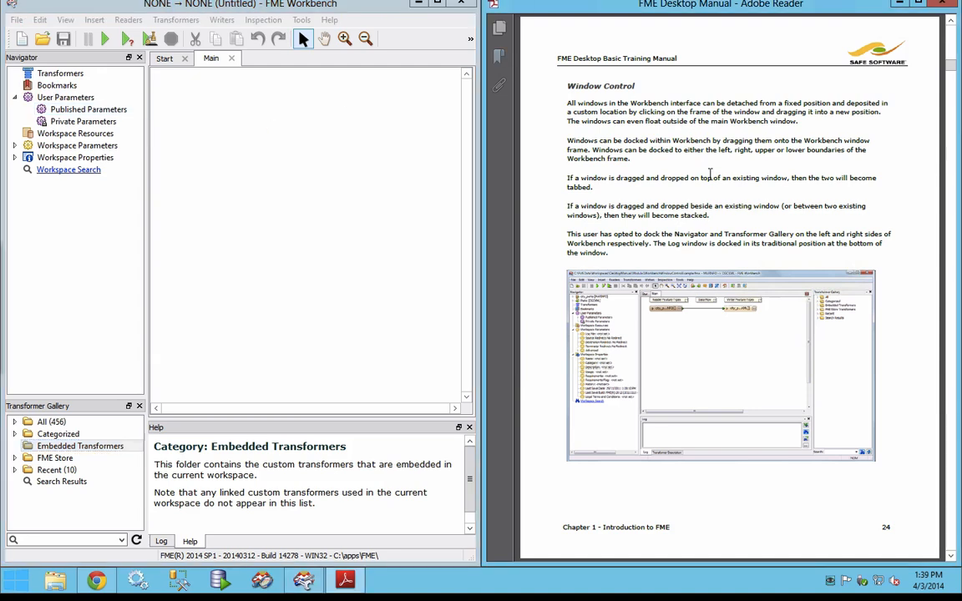
Step: Advance the manual to the Getting Started section on page 26 and show the Workbench Start page
scroll(710, 174, "down", 2)
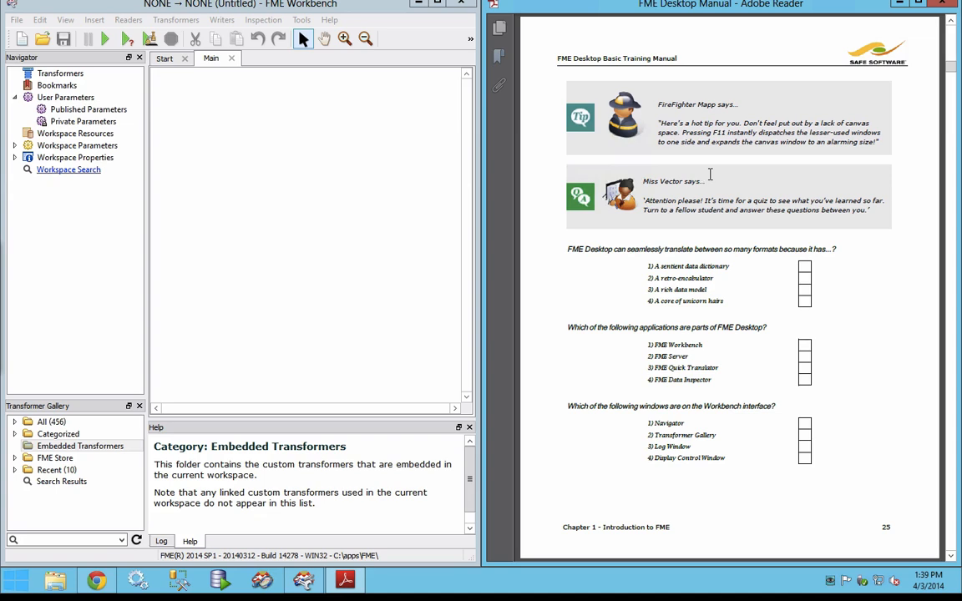
scroll(710, 174, "down", 2)
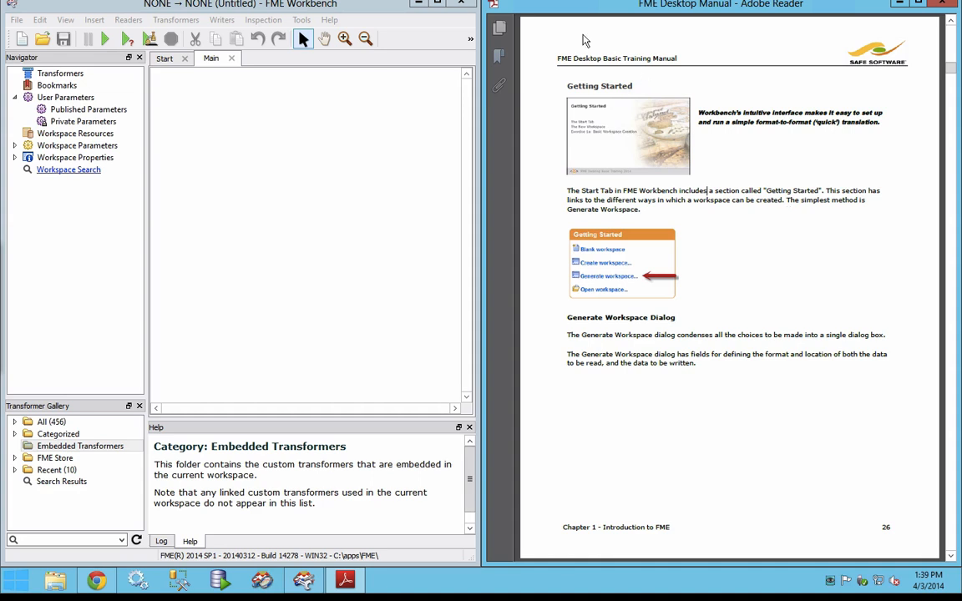
left_click(165, 58)
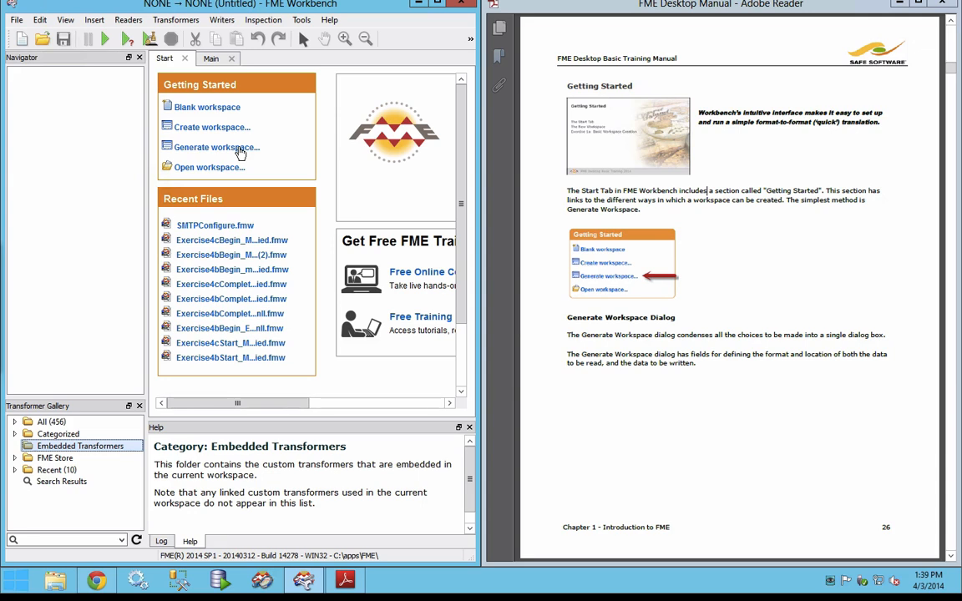
Step: Read manual pages 27 to 30 on generating, running and saving a workspace and on translation results
left_click(795, 435)
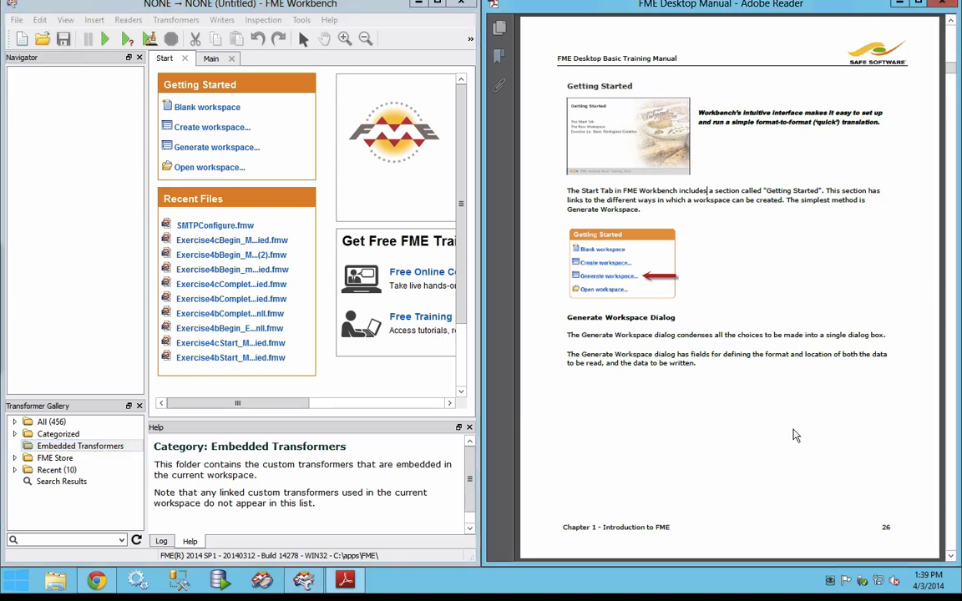
scroll(795, 435, "down", 2)
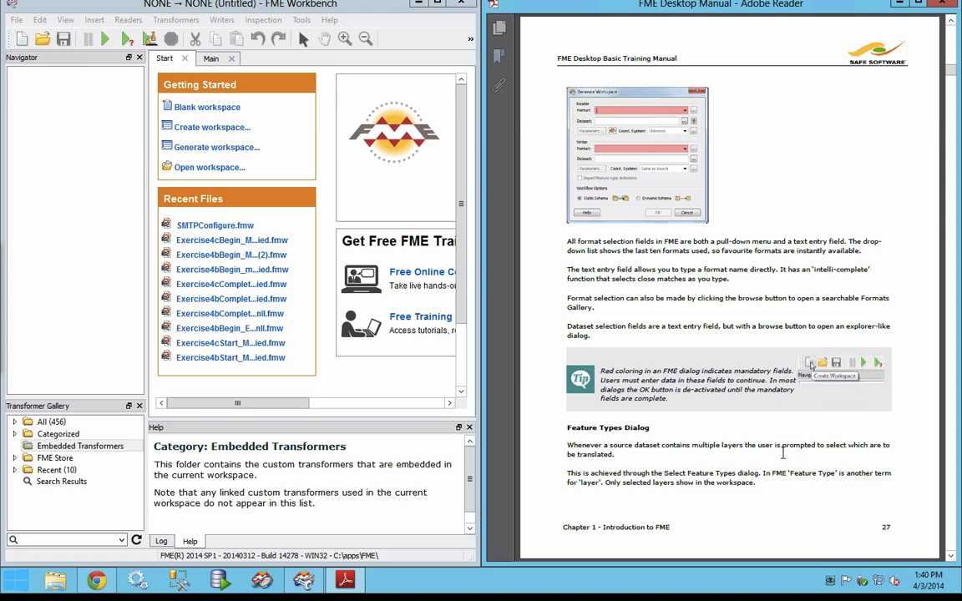
scroll(635, 438, "down", 3)
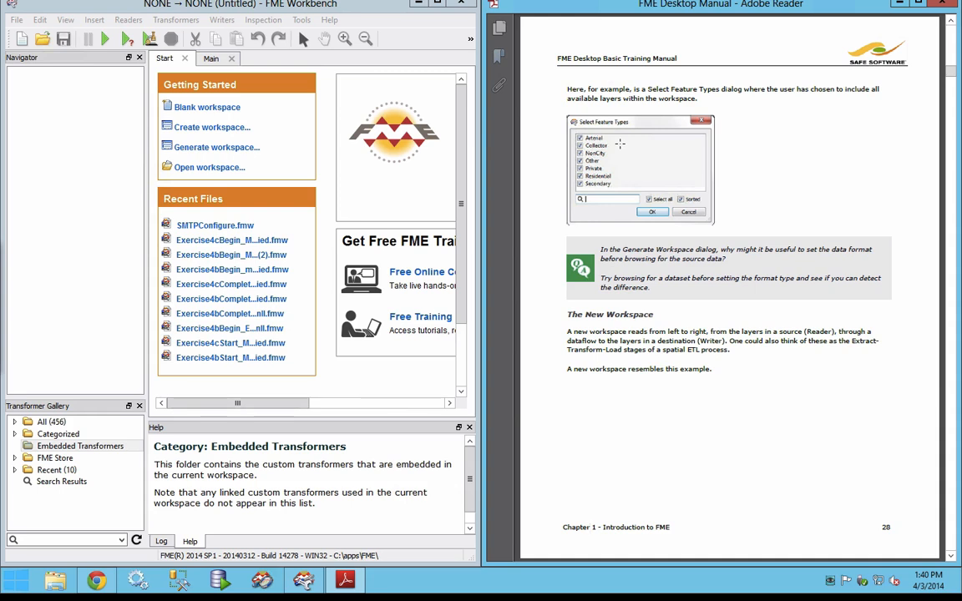
scroll(620, 144, "down", 2)
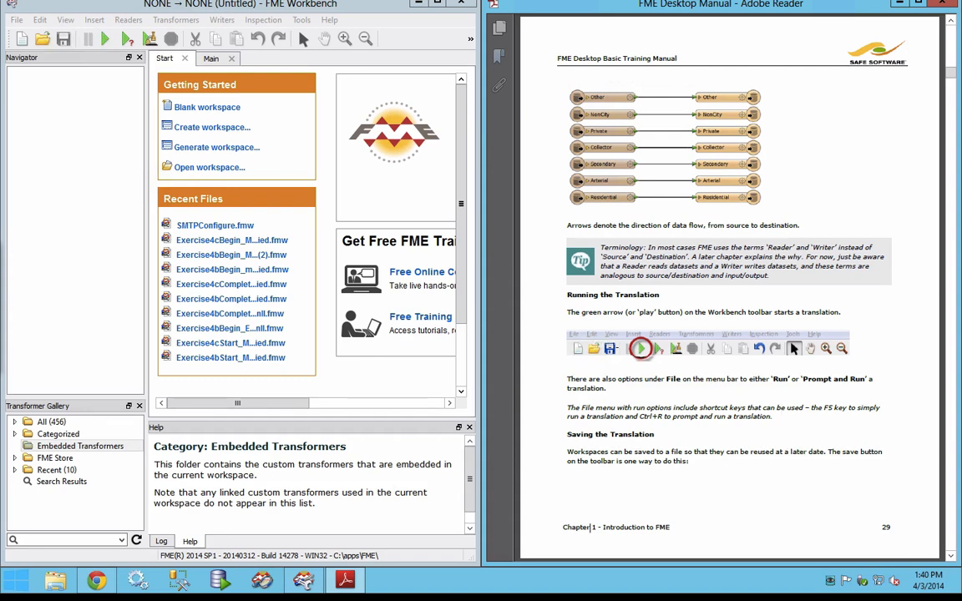
left_click(615, 348)
scroll(617, 382, "down", 3)
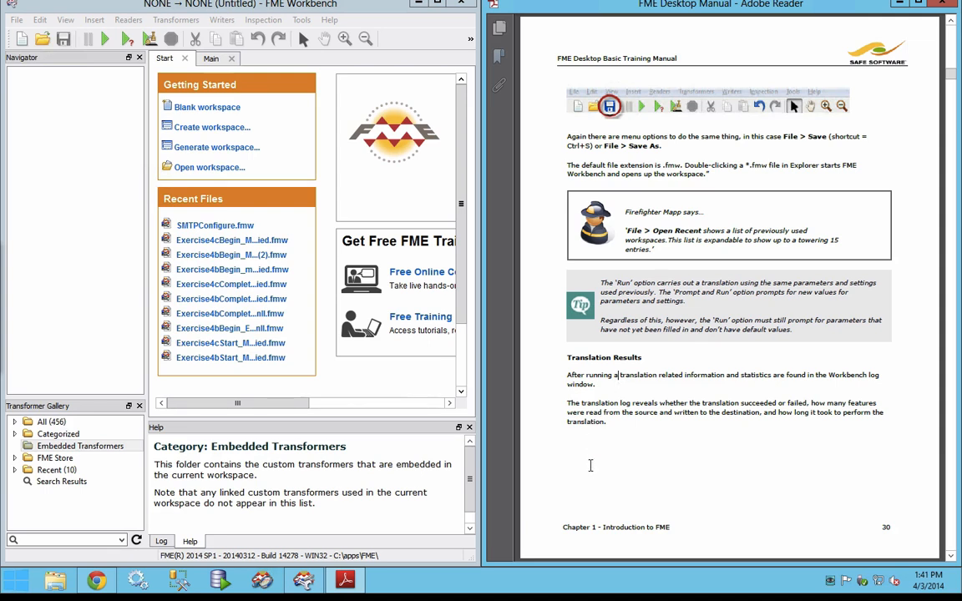
Step: Show the Workbench Log window and advance the manual to Exercise 1a, Basic Workspace Creation, on page 32
left_click(160, 541)
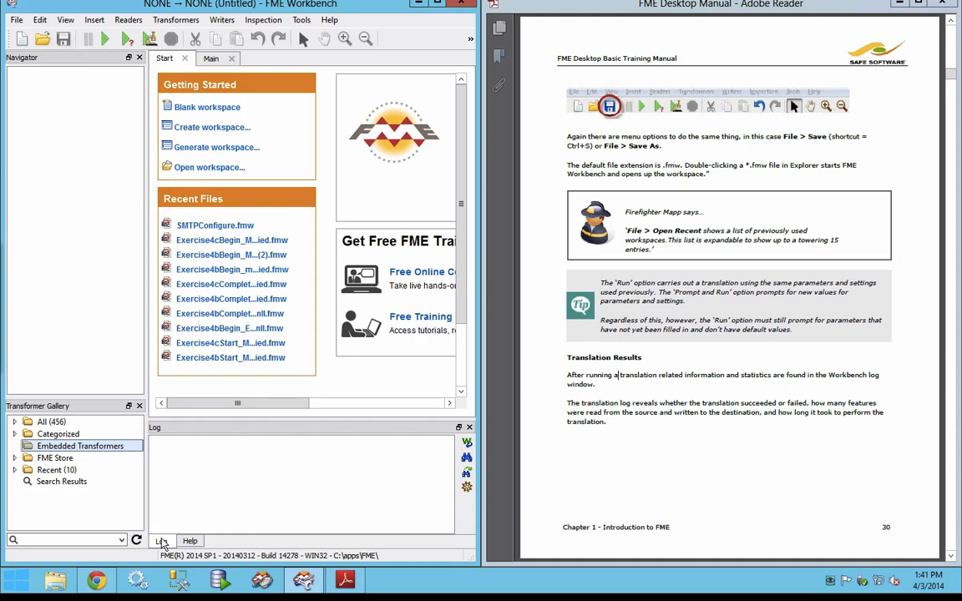
left_click(794, 478)
scroll(795, 480, "down", 2)
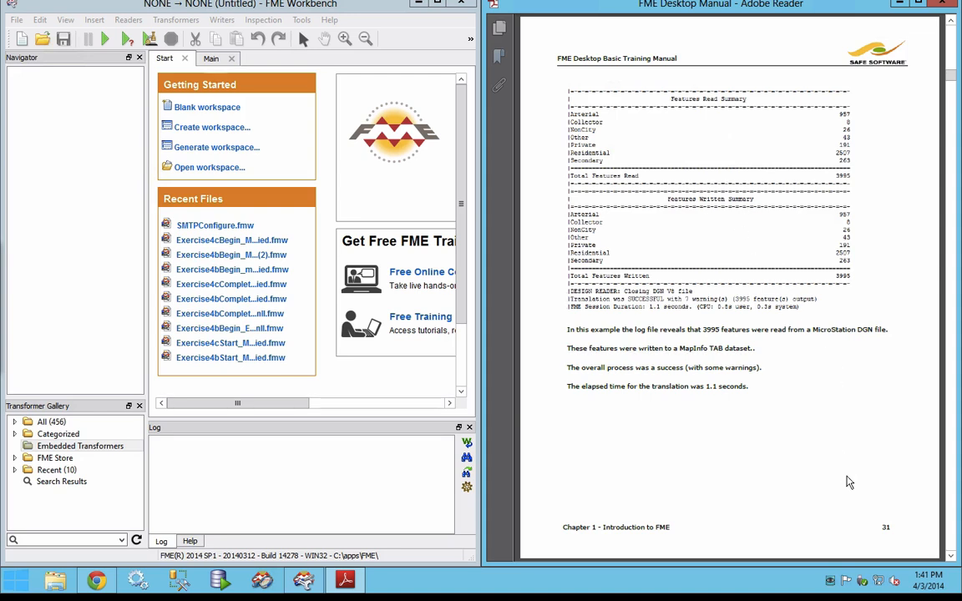
scroll(848, 483, "down", 2)
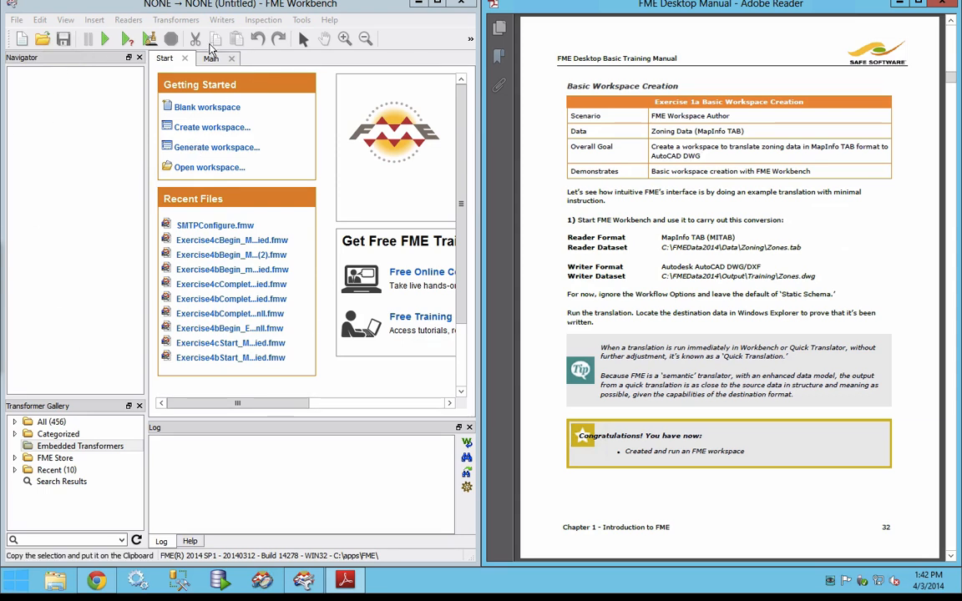
Step: Start generating a workspace and set its reader format to MapInfo TAB (MITAB)
left_click(243, 147)
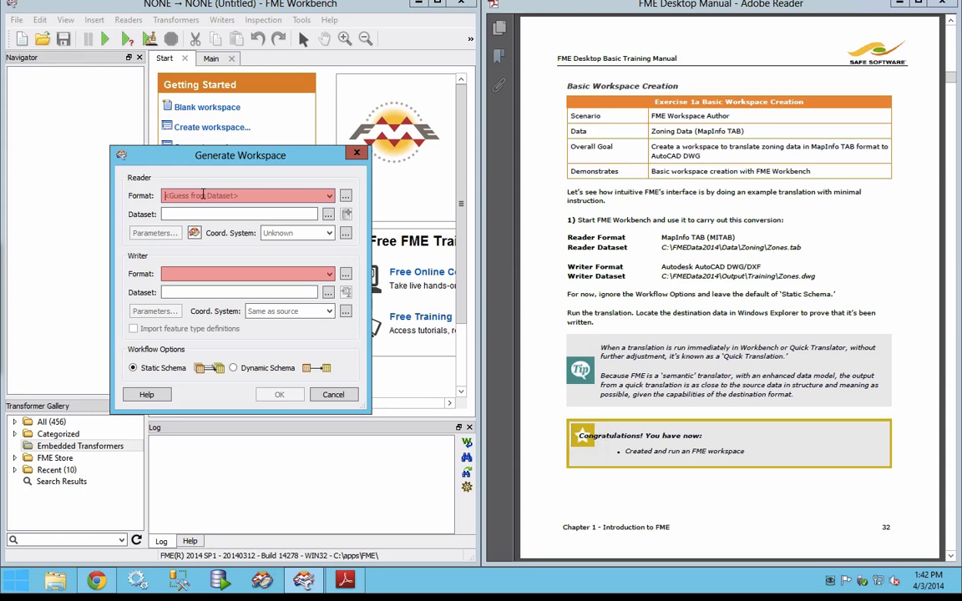
type("mapinfo")
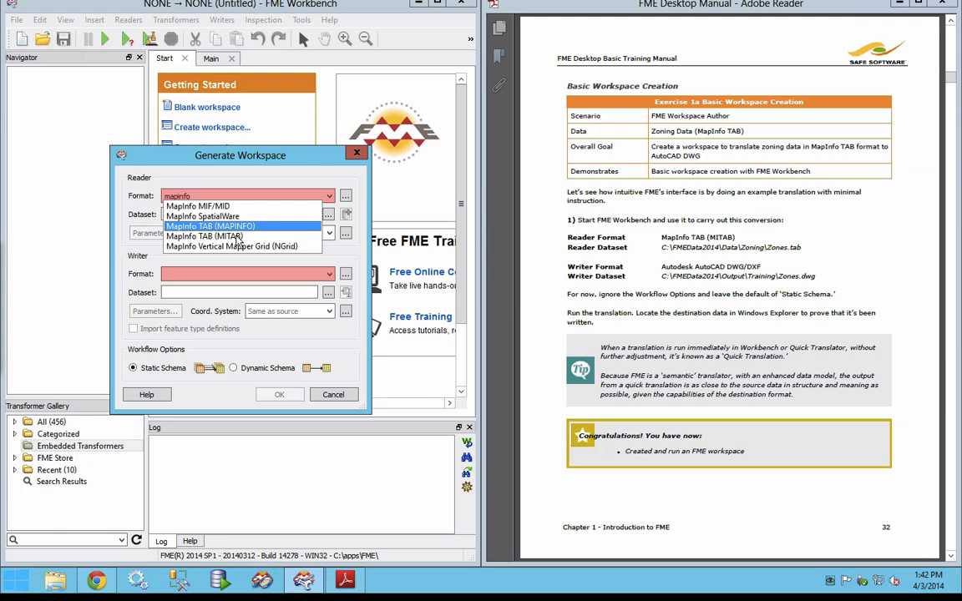
left_click(234, 237)
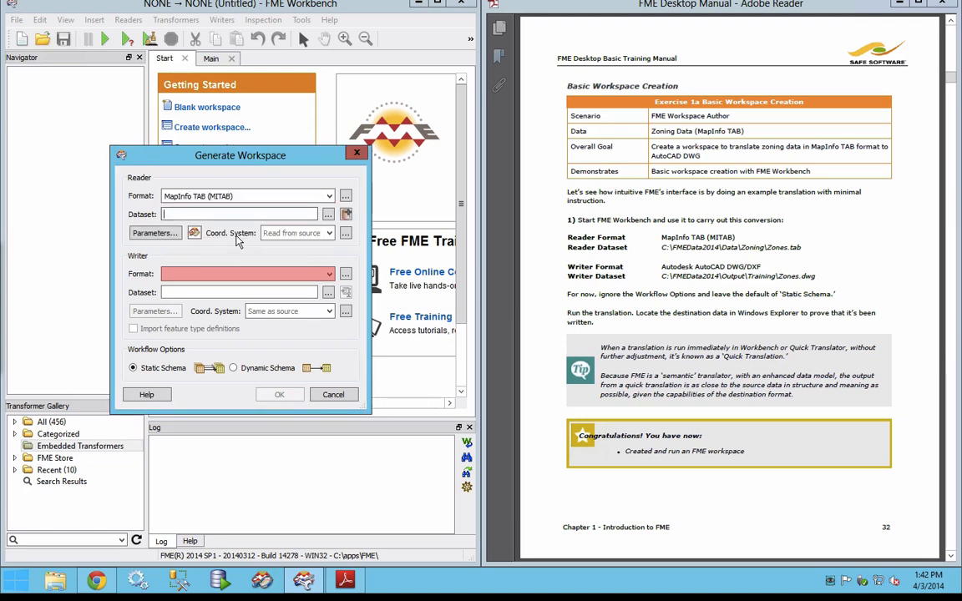
Step: Choose C:\FMEData2014\Data\Zoning\Zones.tab as the reader dataset
left_click(326, 216)
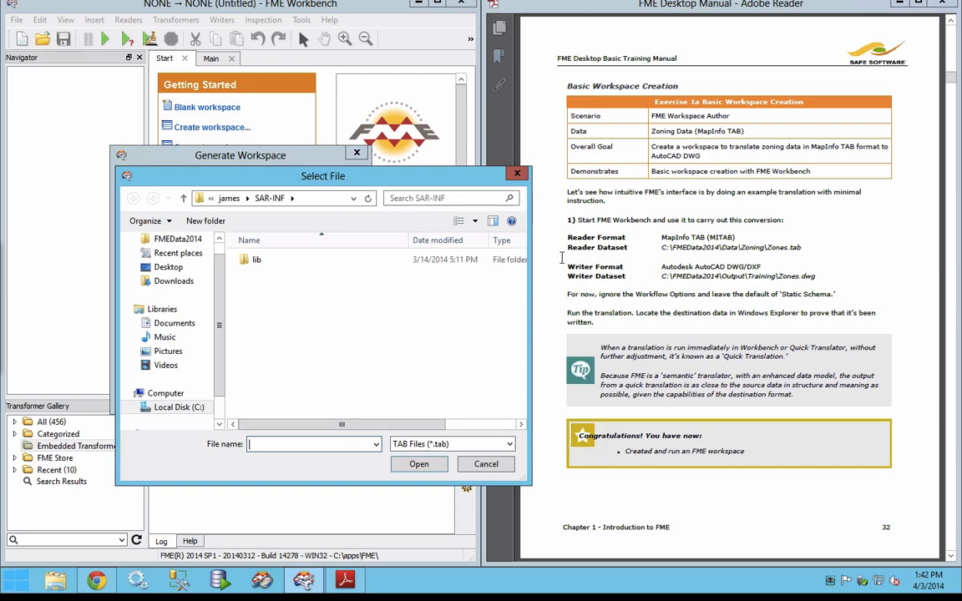
left_click(182, 240)
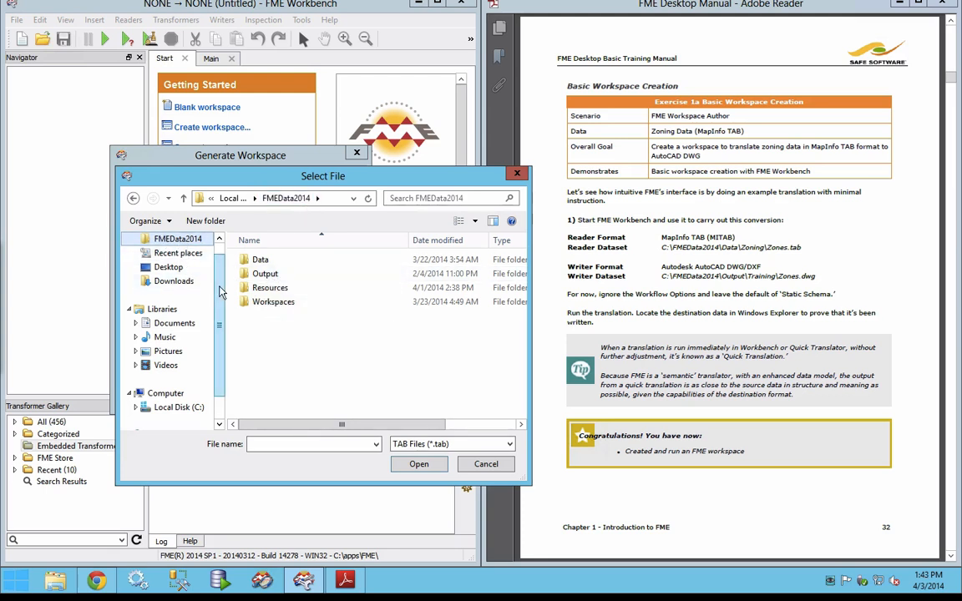
scroll(201, 284, "up", 1)
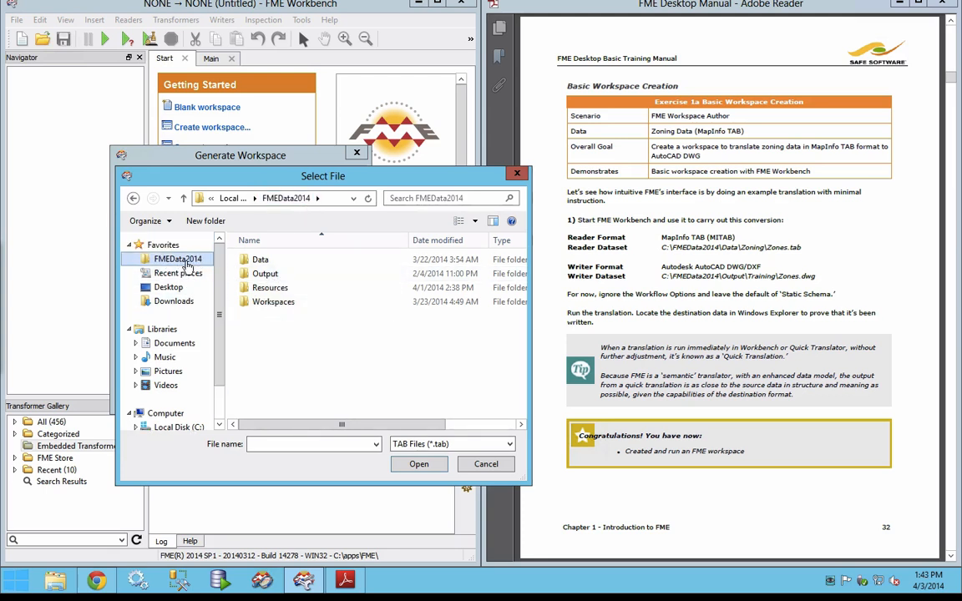
left_click(261, 265)
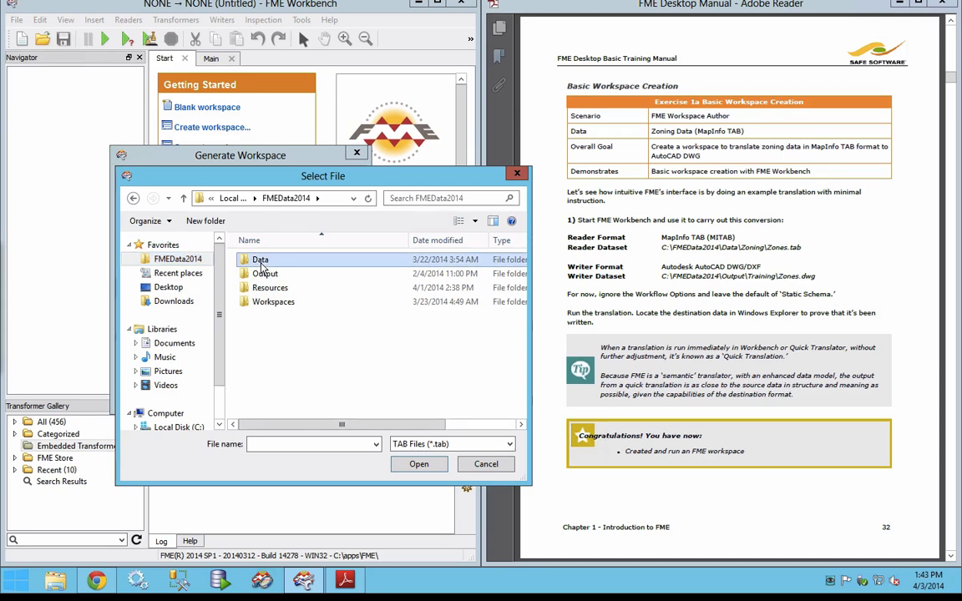
double_click(261, 264)
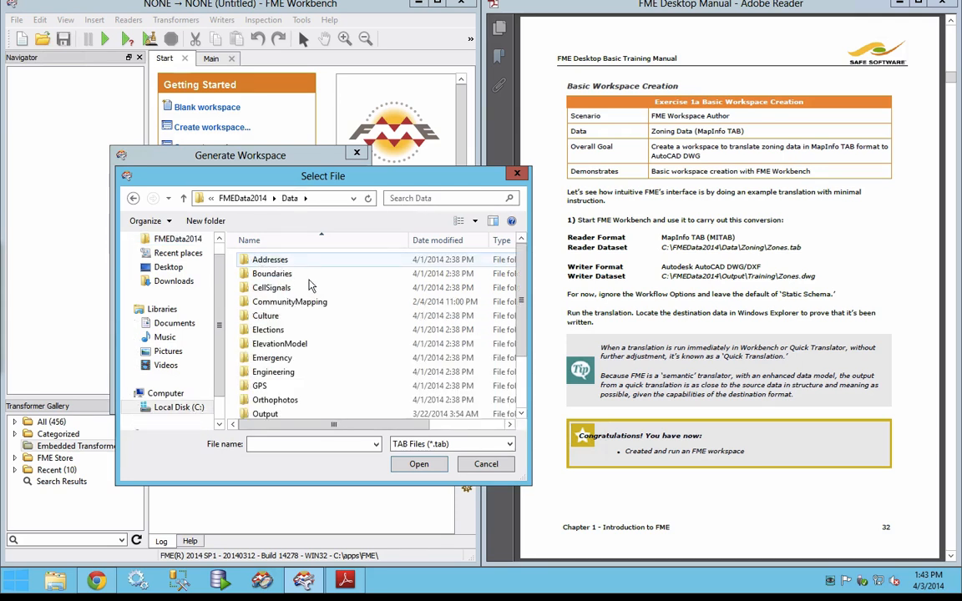
scroll(292, 378, "down", 2)
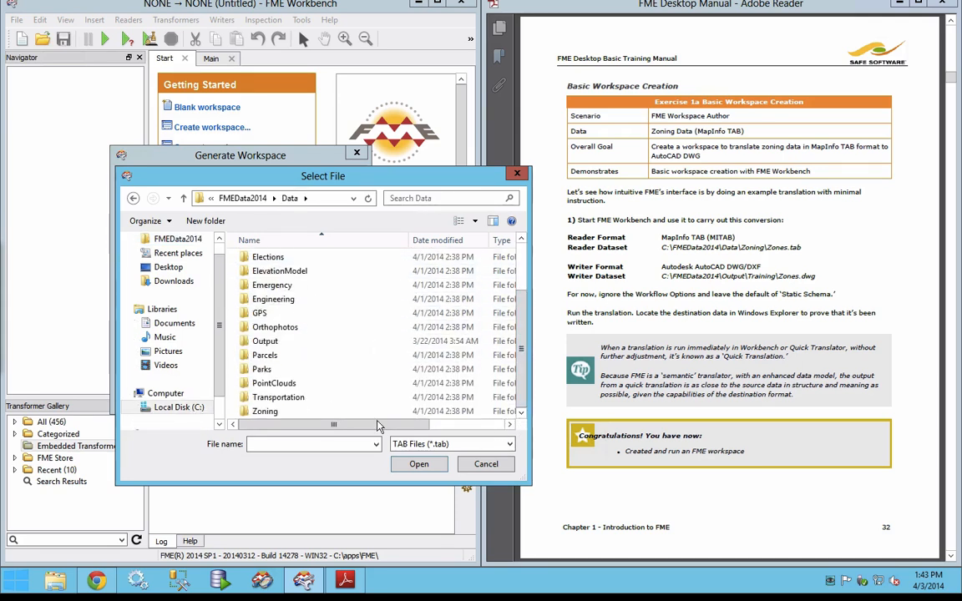
double_click(264, 411)
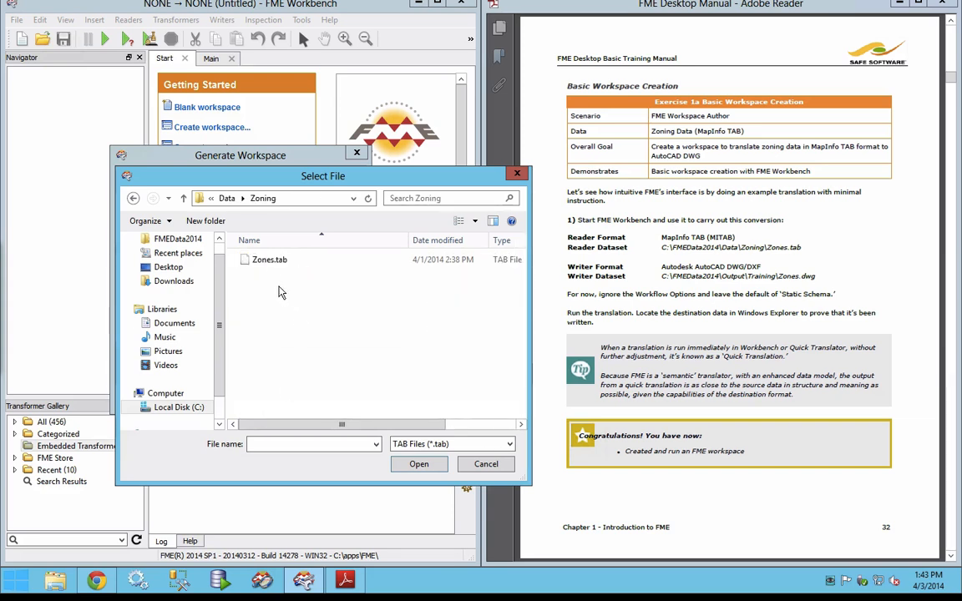
left_click(264, 260)
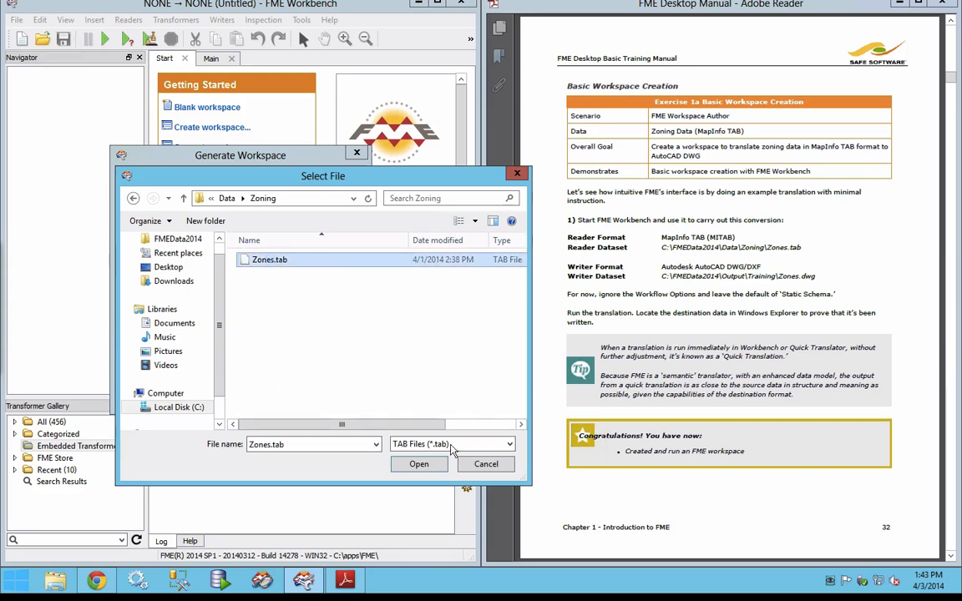
left_click(417, 466)
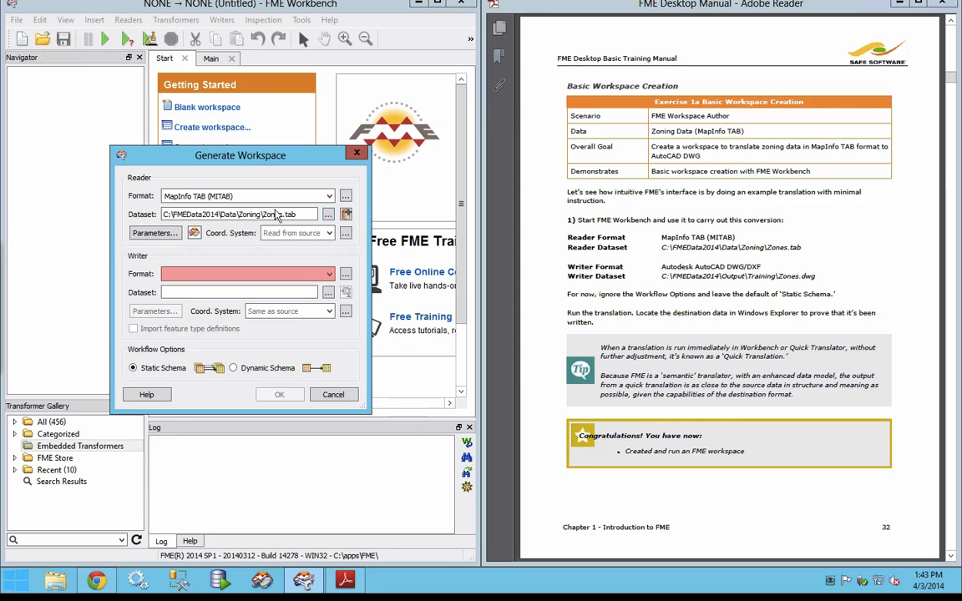
Step: View the MapInfo TAB reader parameters without changing them, and set the writer format to Autodesk AutoCAD DWG/DXF
left_click(151, 234)
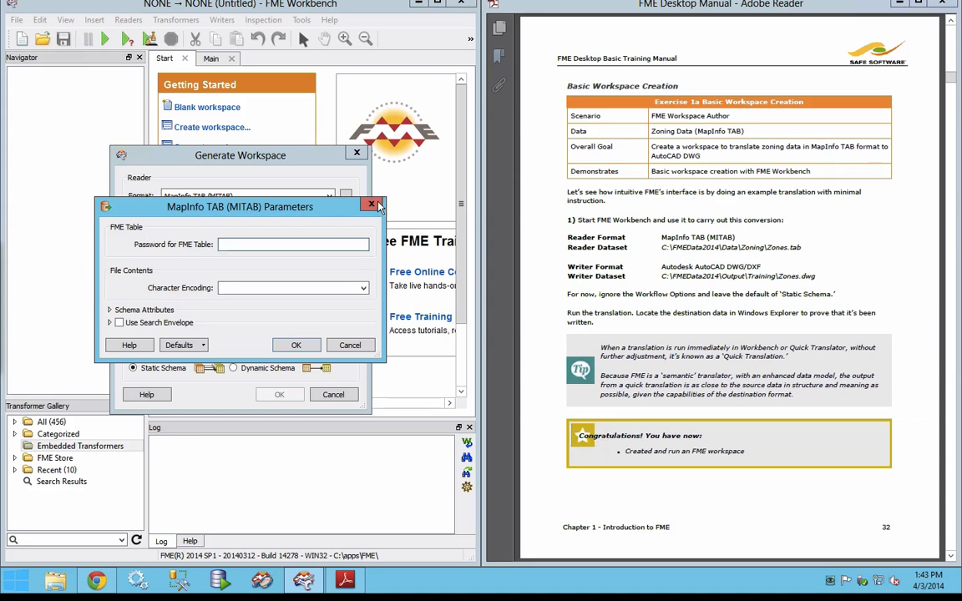
left_click(374, 205)
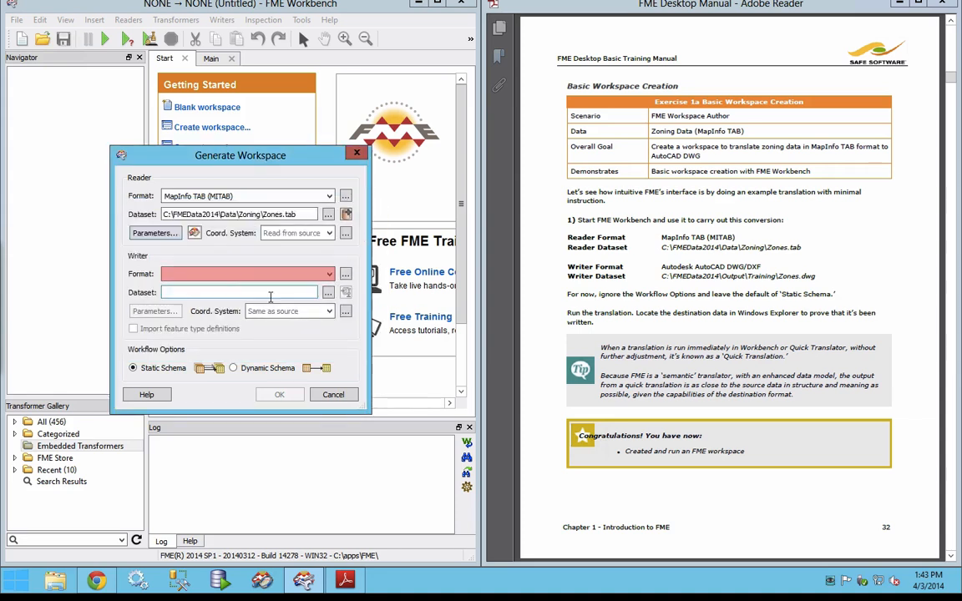
left_click(190, 276)
type("dwg")
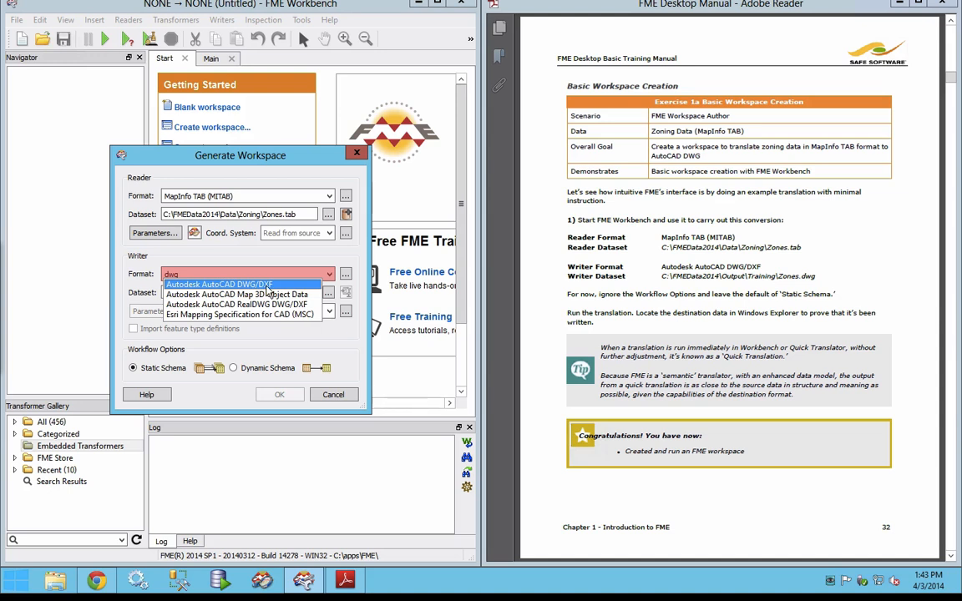
left_click(267, 284)
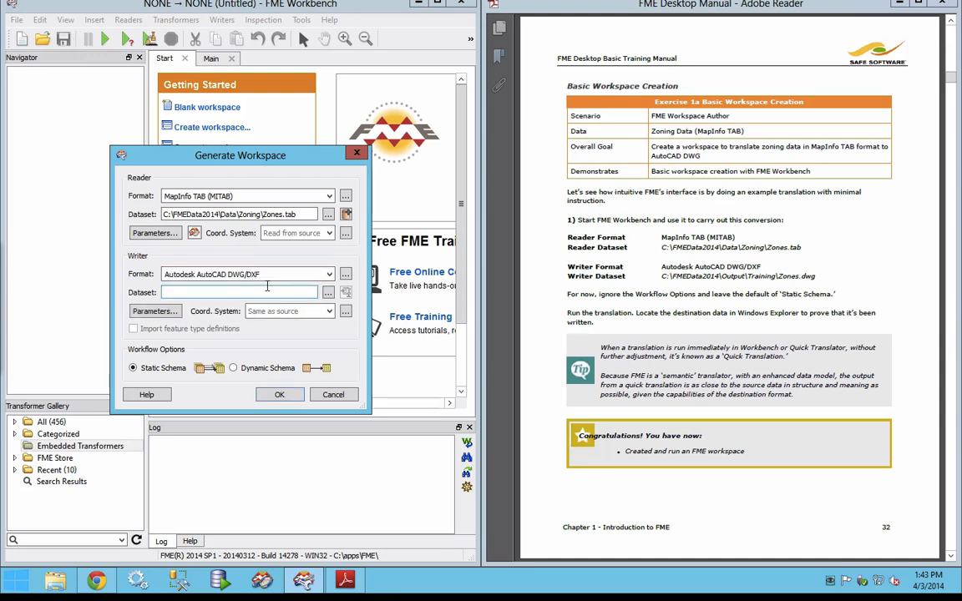
Step: Set the writer dataset to Zones.dwg in the C:\FMEData2014\Output\Training folder
left_click(327, 293)
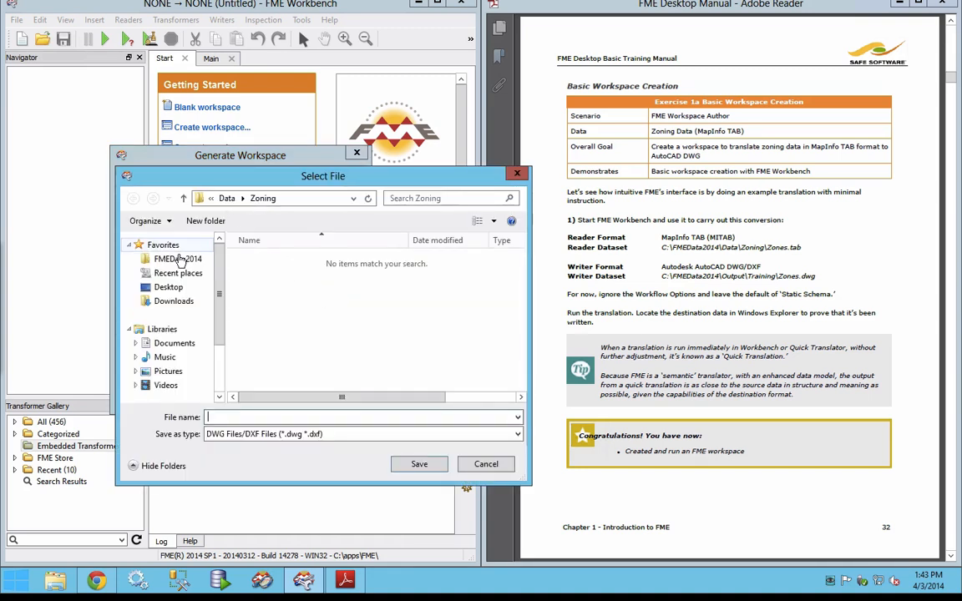
left_click(179, 260)
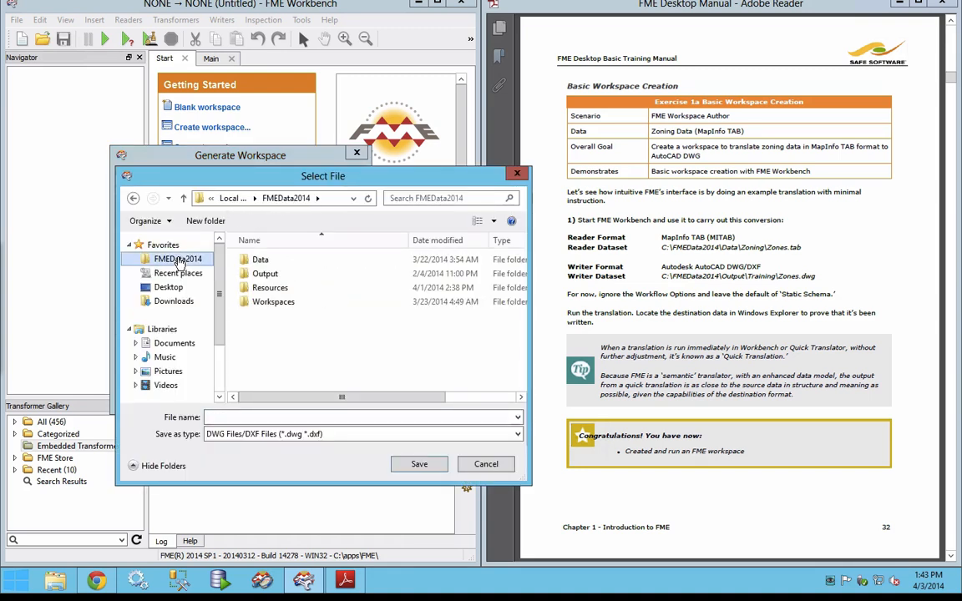
double_click(264, 274)
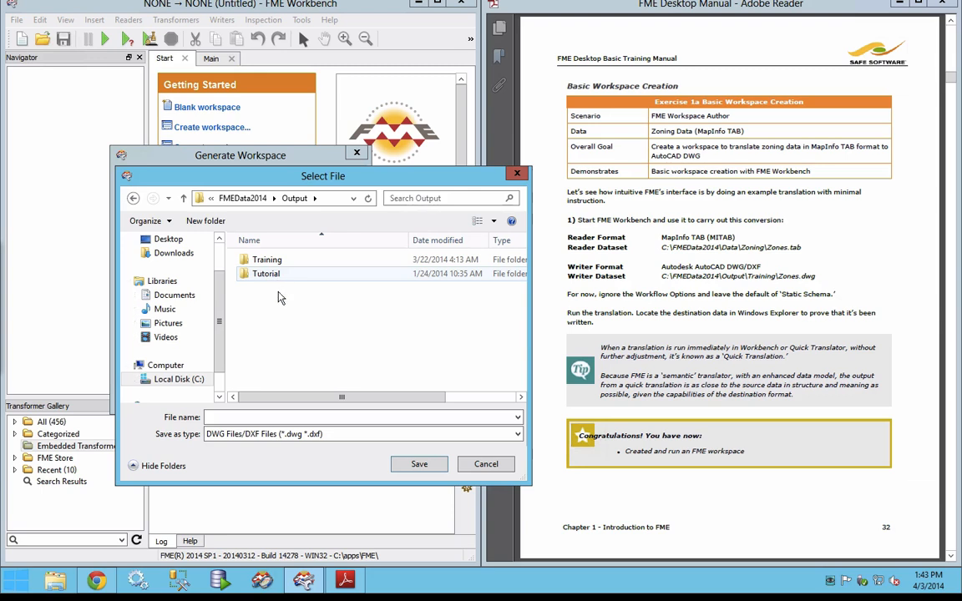
double_click(259, 261)
left_click(249, 417)
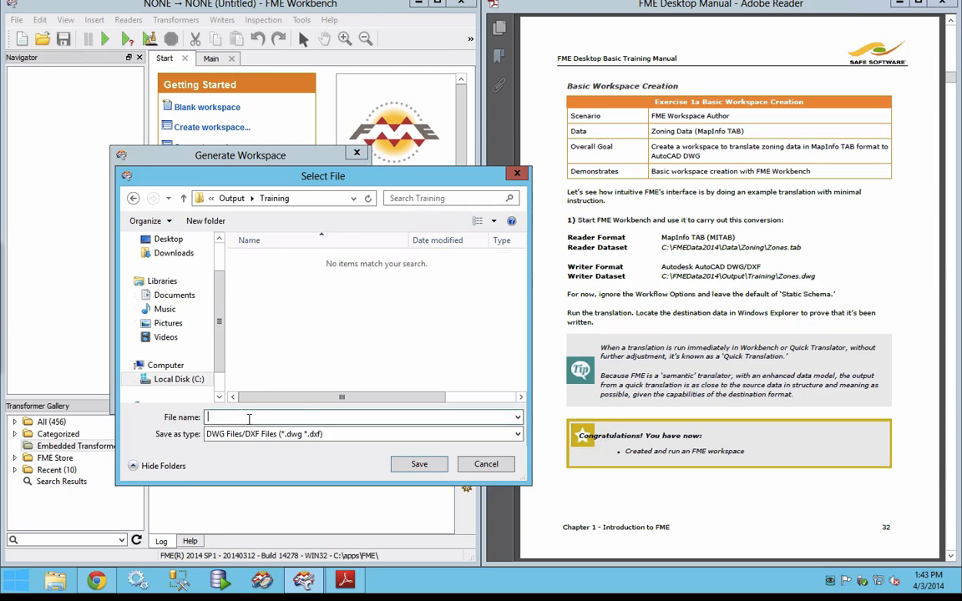
type("Zones.dwg")
left_click(421, 465)
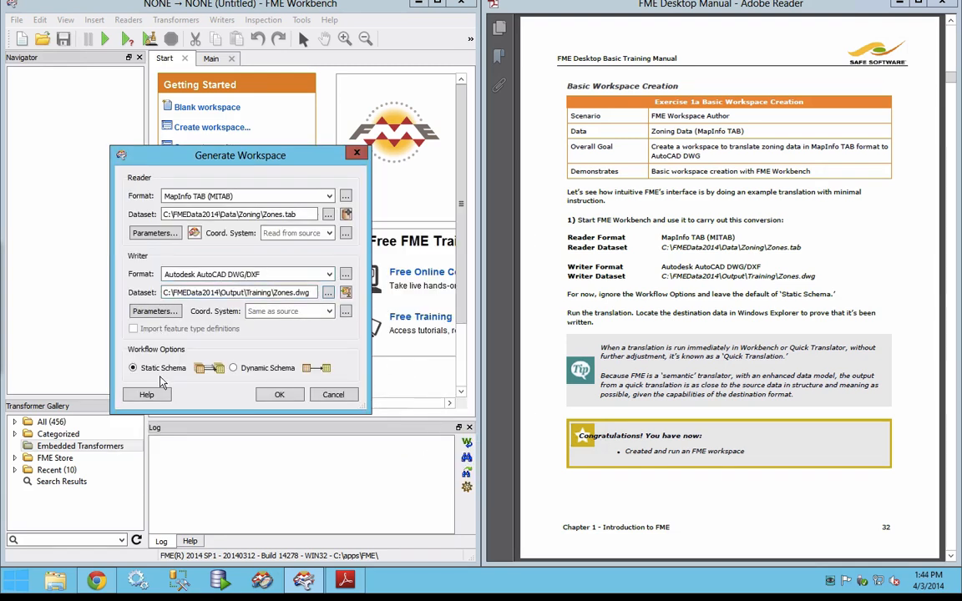
Step: Generate the workspace with these settings and expand the attribute lists of the Zones reader and writer feature types
left_click(267, 395)
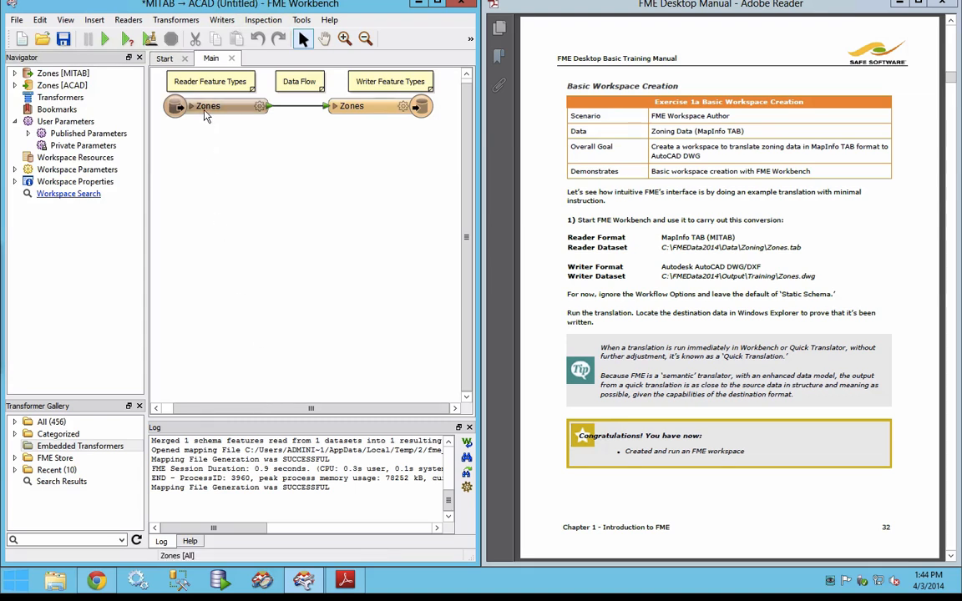
mouse_move(205, 116)
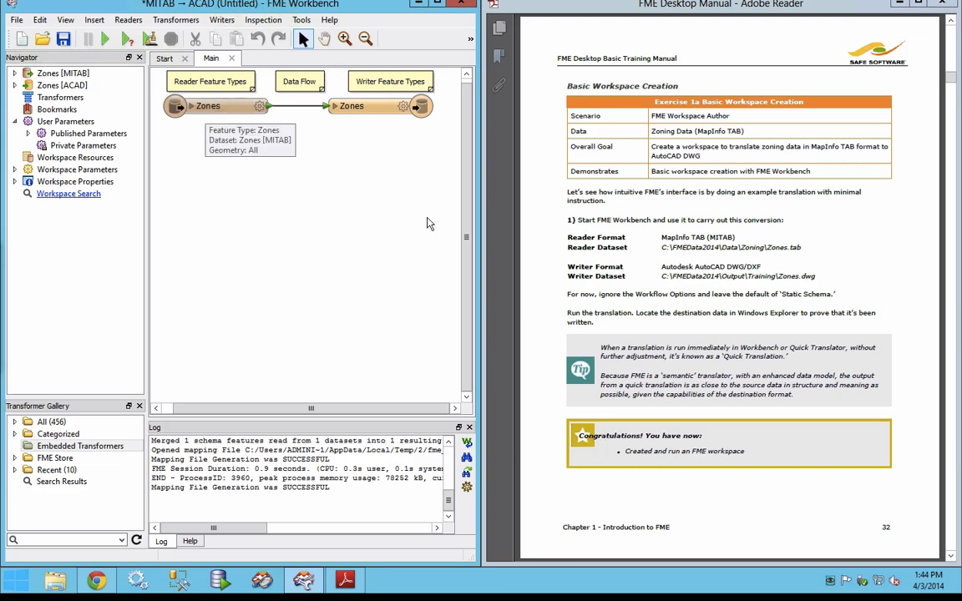
left_click(192, 106)
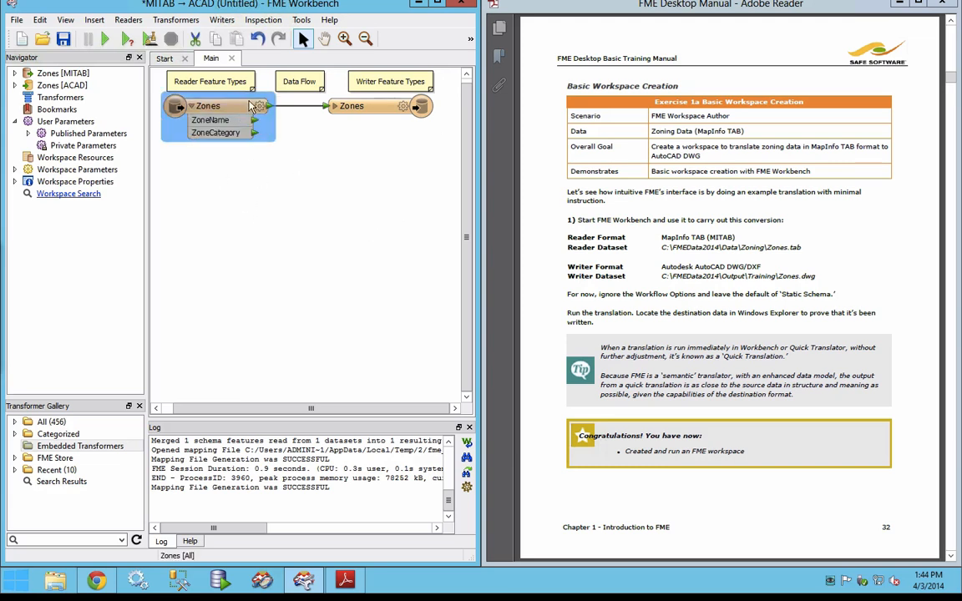
left_click(369, 109)
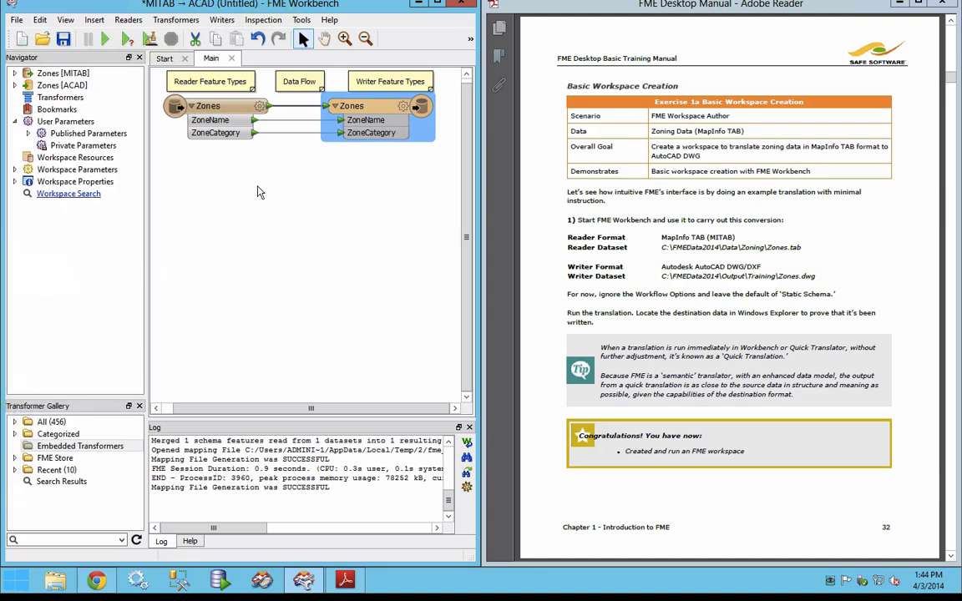
Step: Save the workspace as Exercise1a in the My FME Workspaces folder
left_click(64, 39)
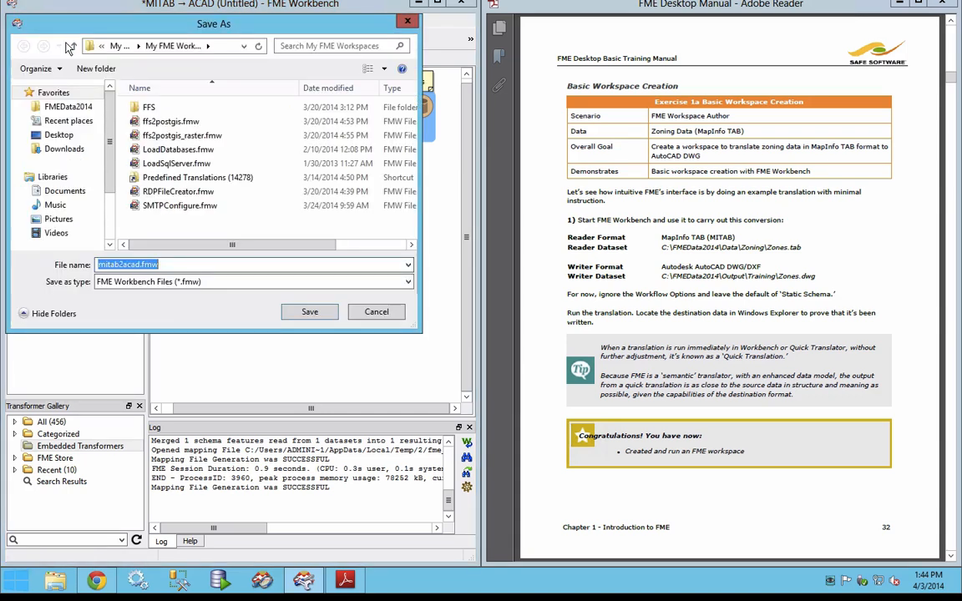
type("Exerci")
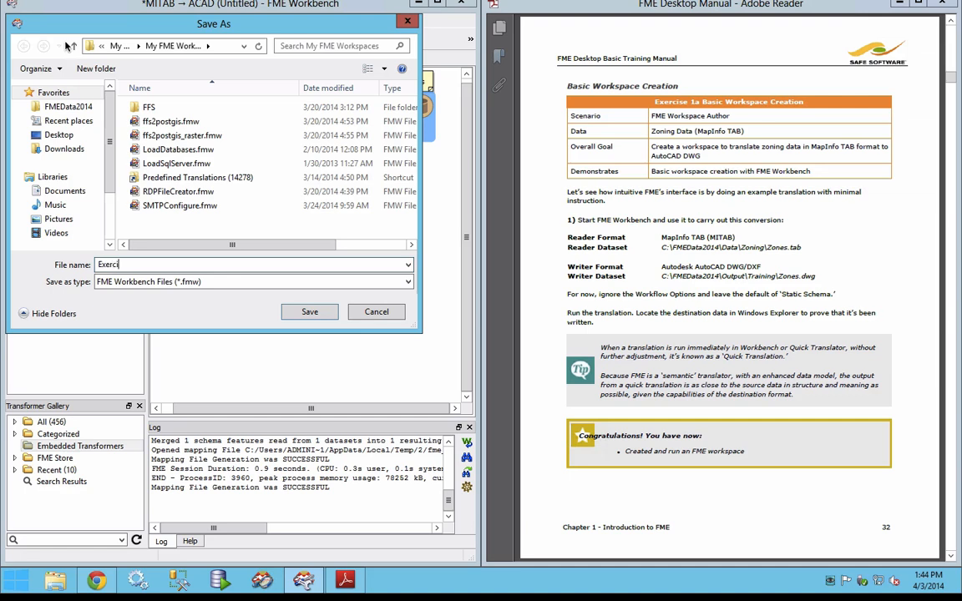
type("se1a")
key("Return")
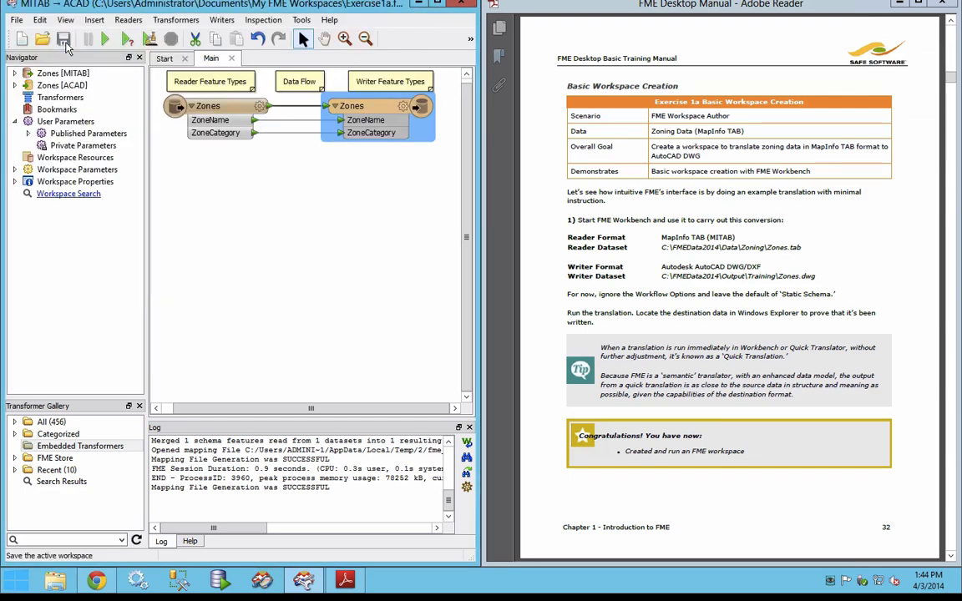
Step: Run the translation and check the log for the translation status, warnings and feature output
left_click(116, 43)
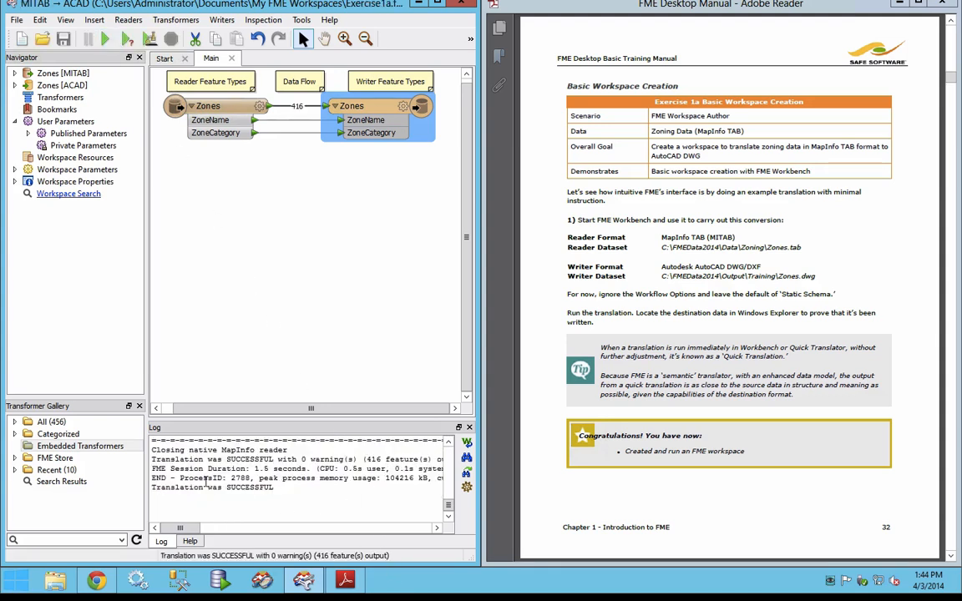
left_click_drag(153, 460, 351, 460)
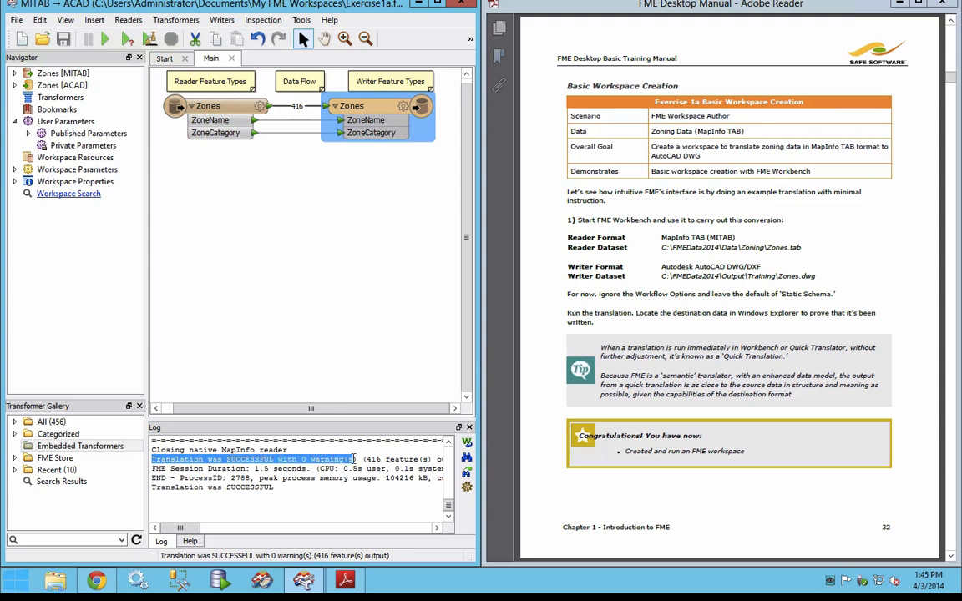
left_click_drag(180, 529, 193, 533)
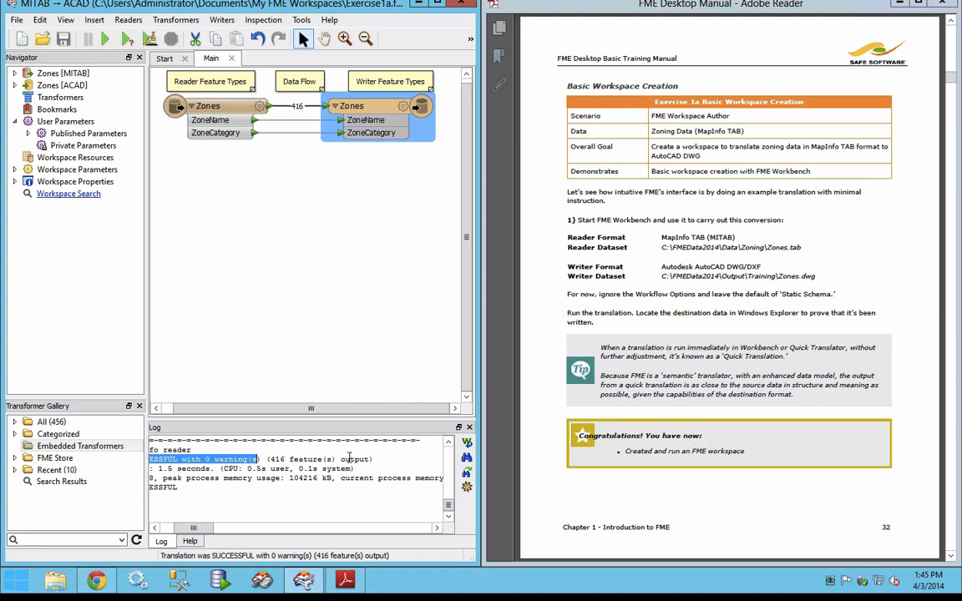
Step: Read manual pages 33 and 34 on data inspection and the FME Data Inspector
left_click(682, 360)
scroll(682, 359, "down", 2)
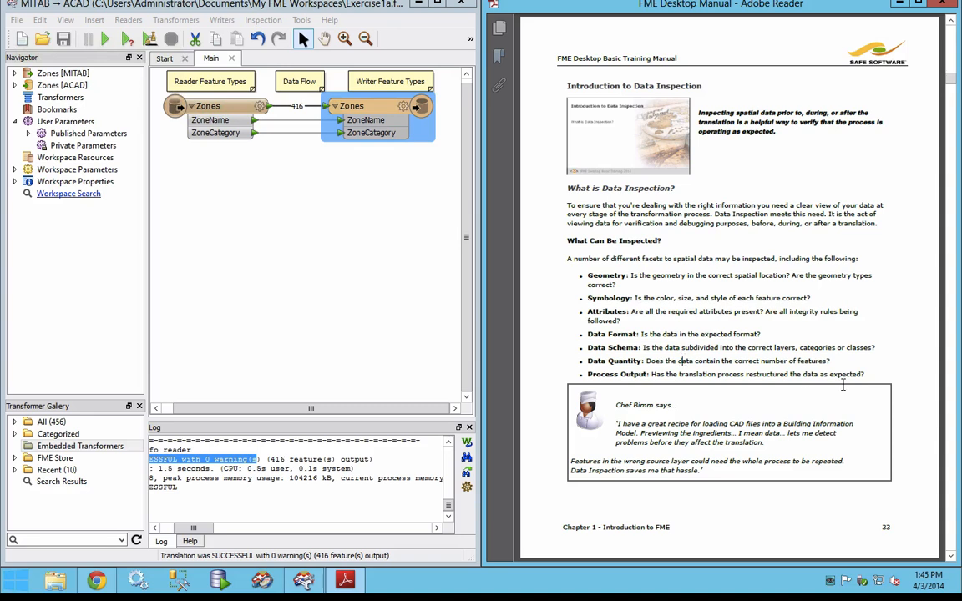
scroll(843, 385, "down", 2)
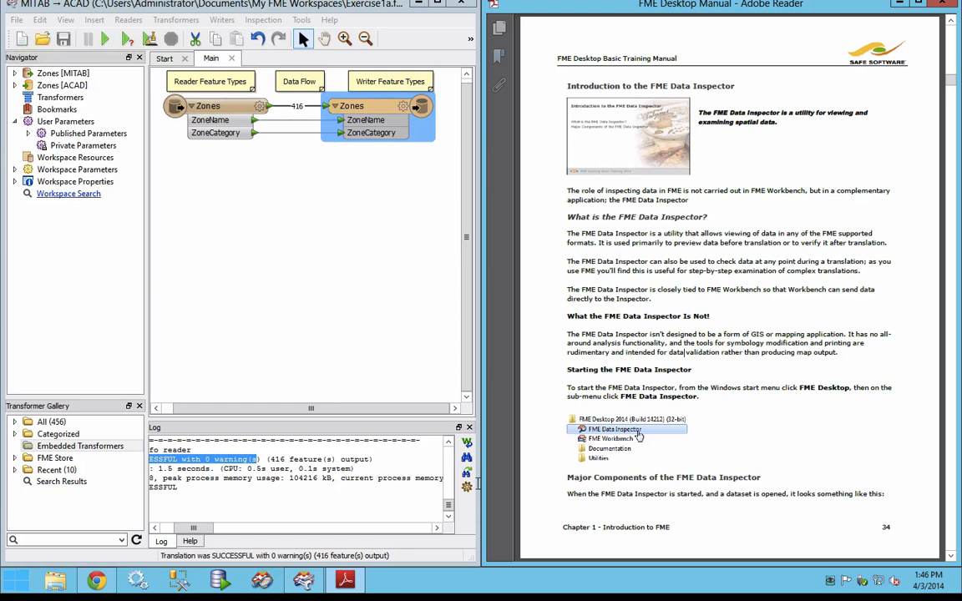
Step: Start the FME Data Inspector from the FME Desktop 2014 SP1 (Build 14278) program group
left_click(21, 583)
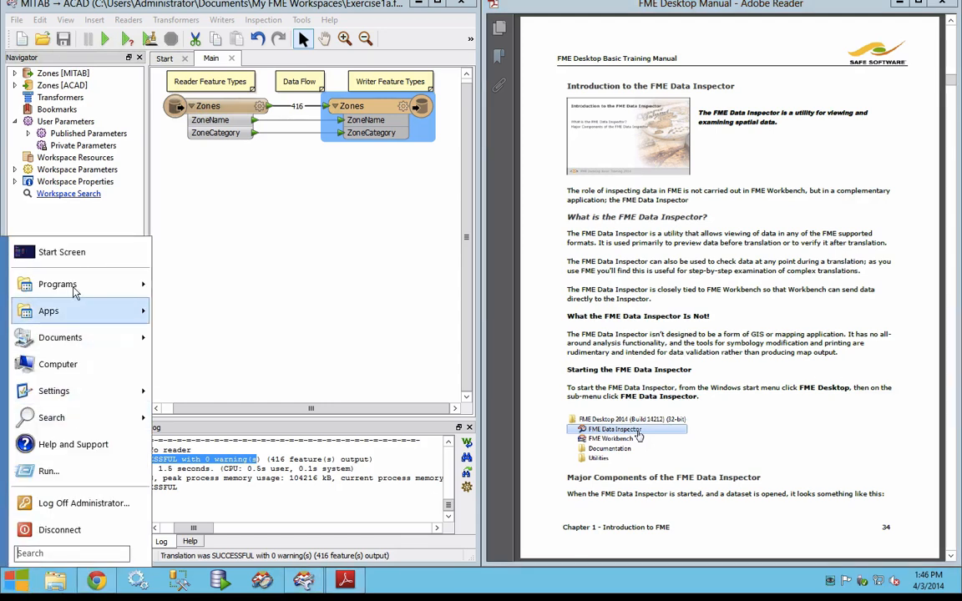
mouse_move(73, 288)
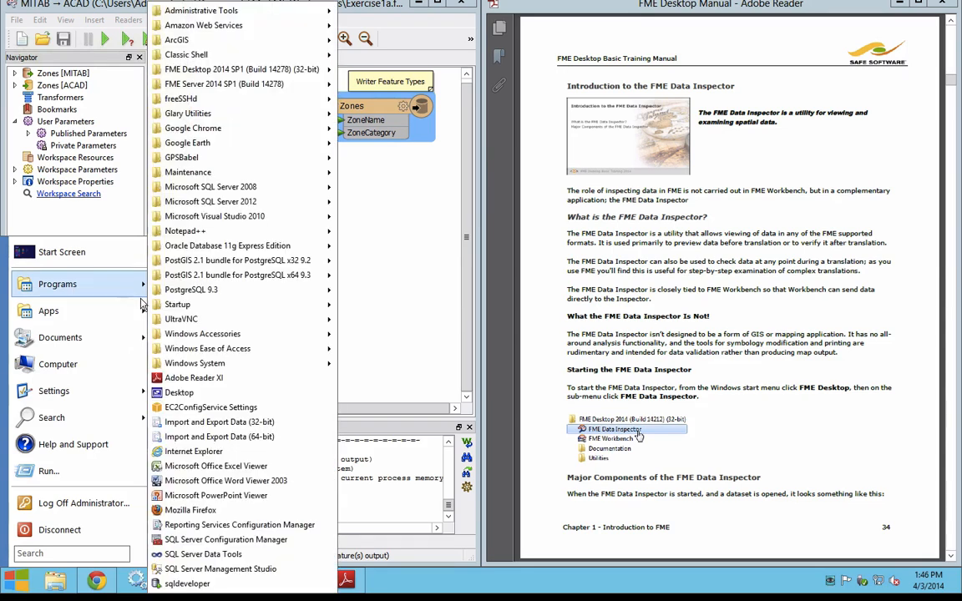
mouse_move(214, 71)
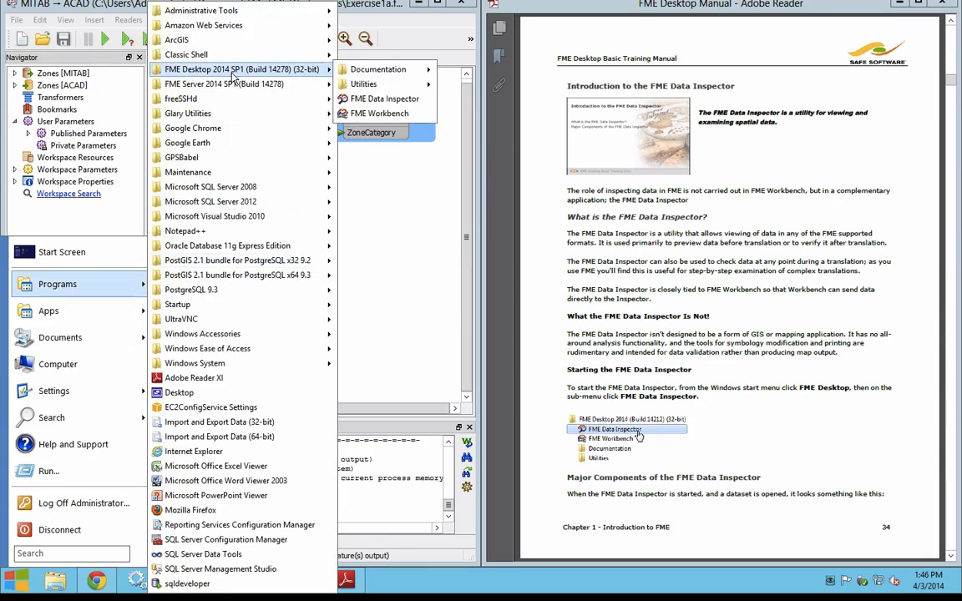
left_click(425, 106)
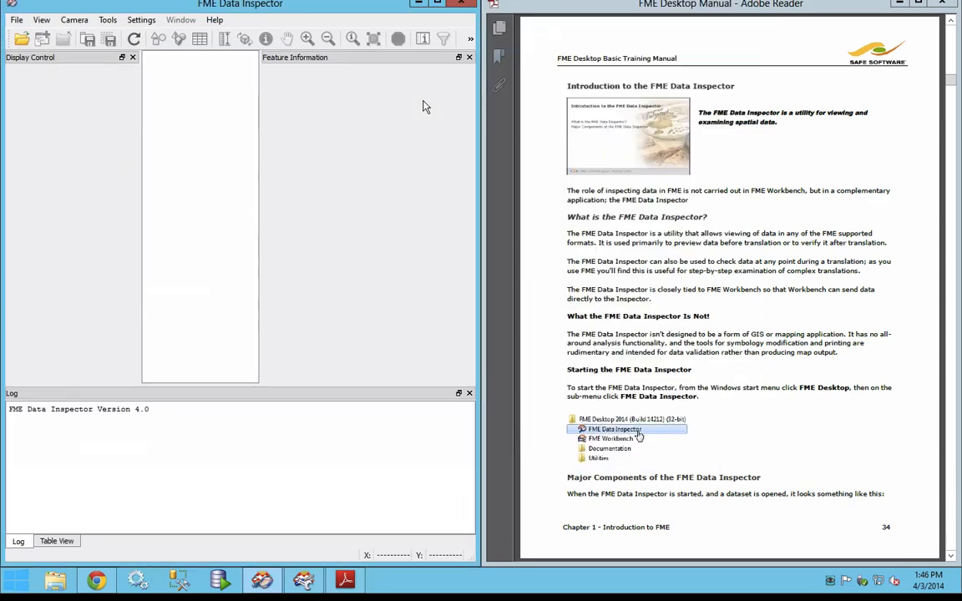
Step: Begin opening a dataset in a new view and reset the reader format to <Guess from Dataset>
left_click(21, 43)
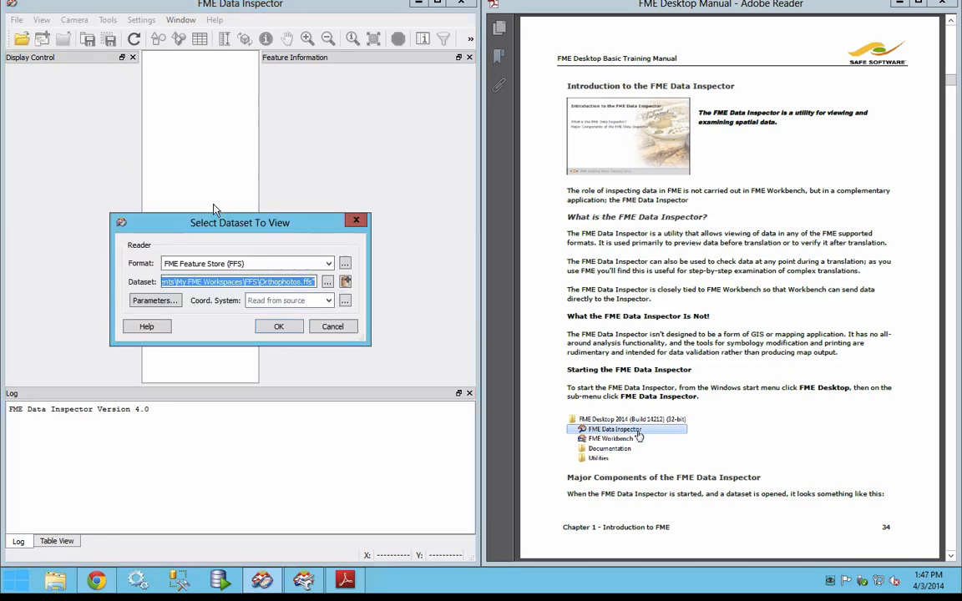
key("shift+Tab")
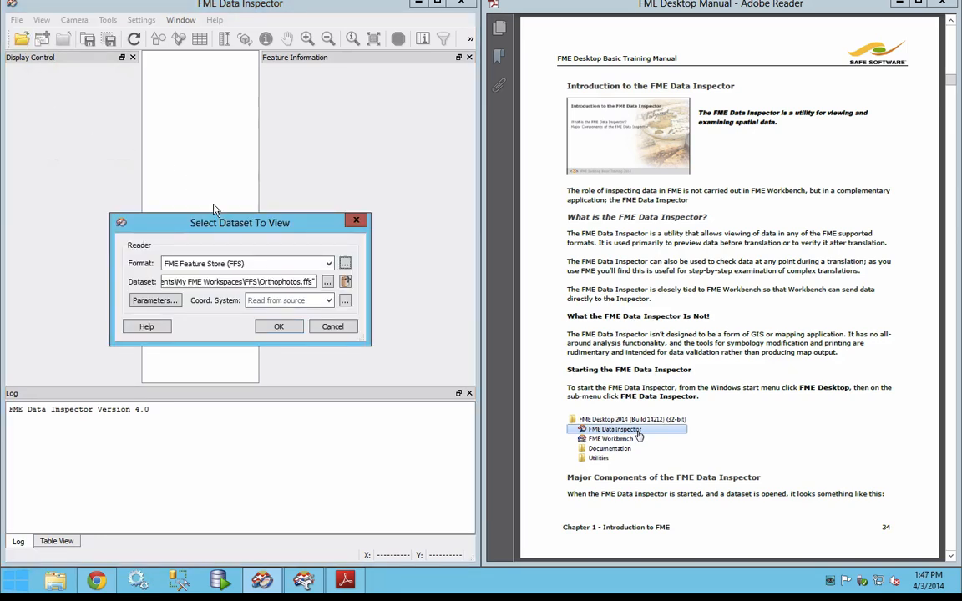
triple_click(315, 264)
key("BackSpace")
left_click(311, 259)
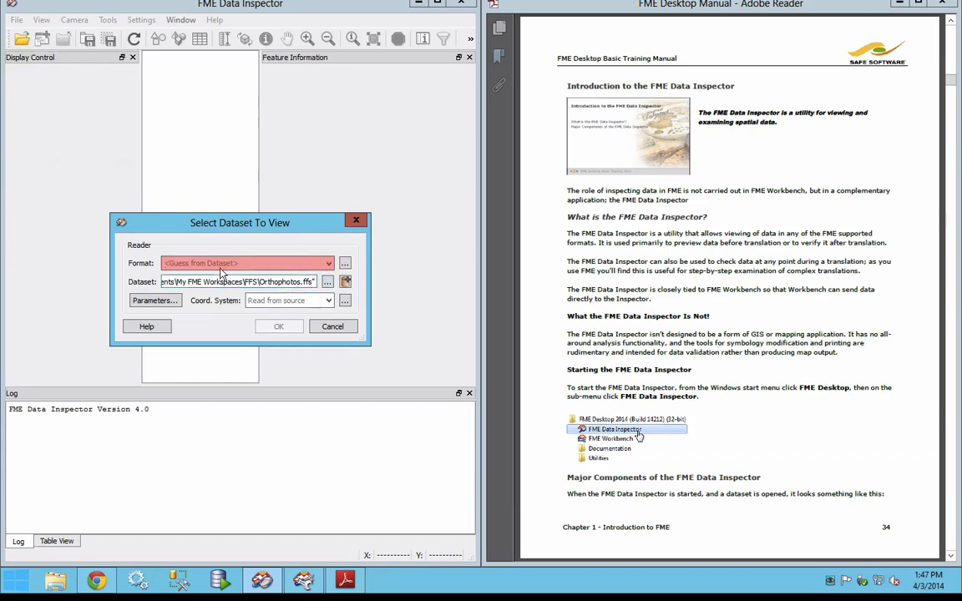
Step: Open Parks.tab from the FMEData2014\Data\Parks folder as a MapInfo TAB dataset
left_click(330, 284)
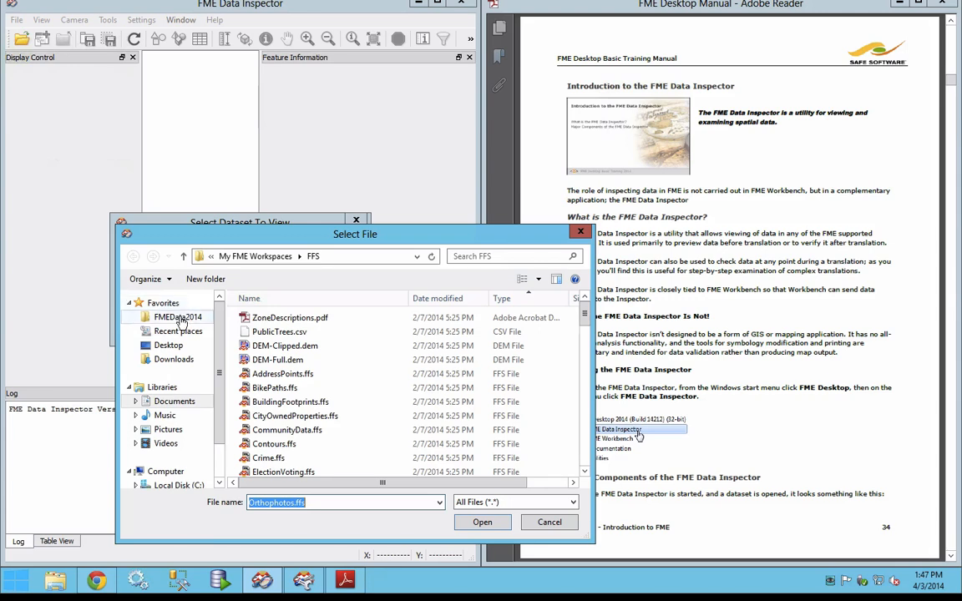
left_click(178, 318)
double_click(260, 317)
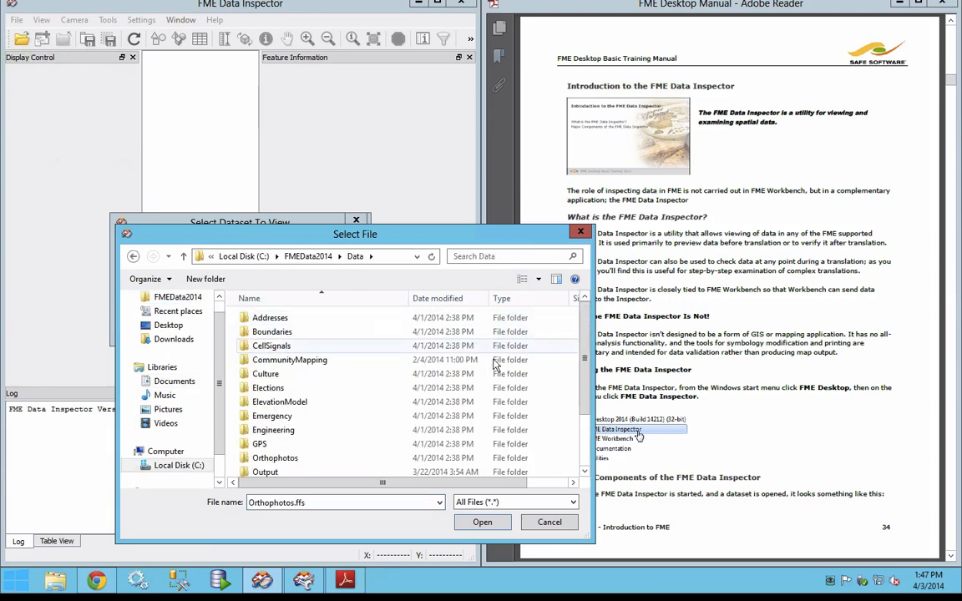
left_click_drag(584, 358, 585, 398)
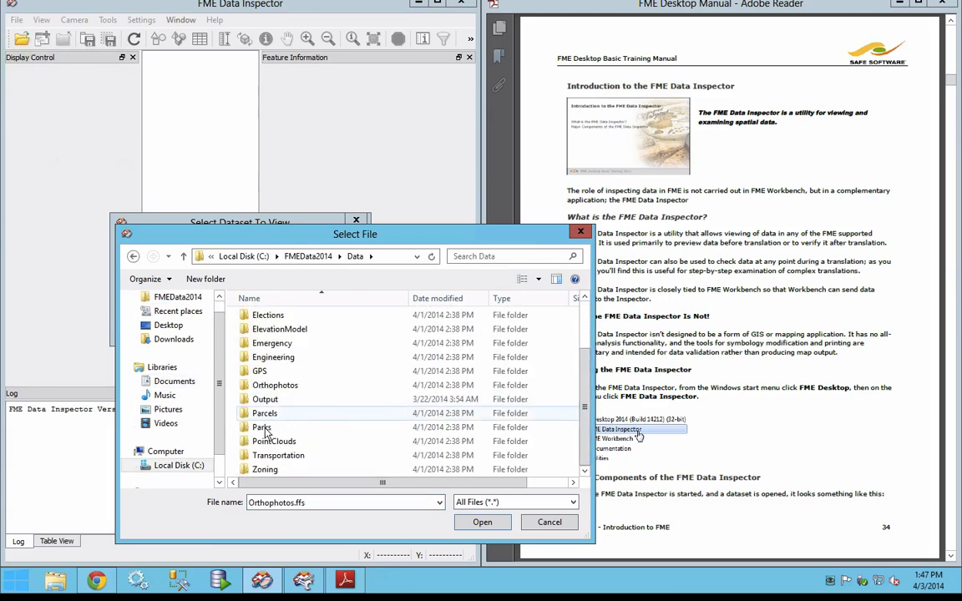
double_click(263, 428)
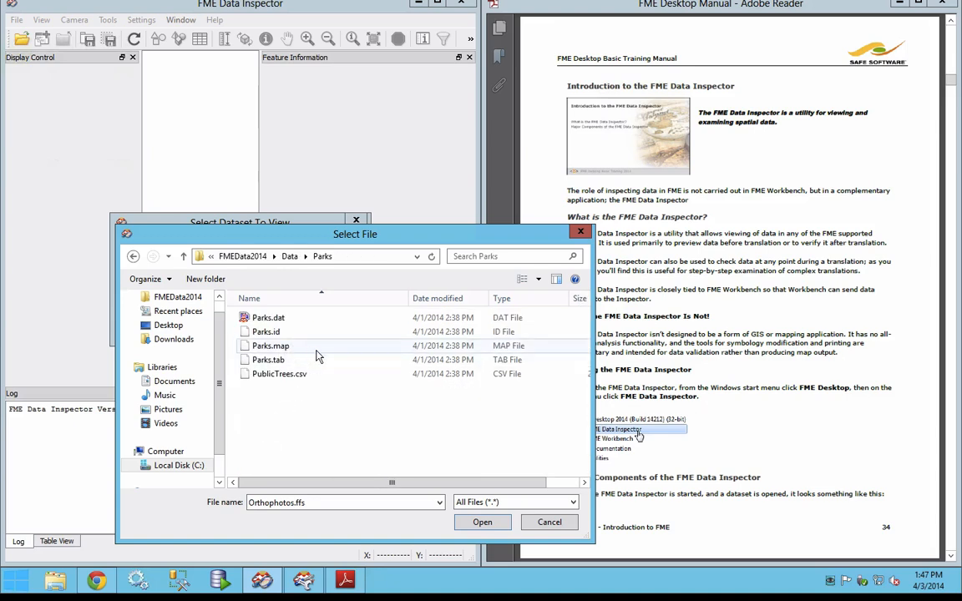
left_click(293, 360)
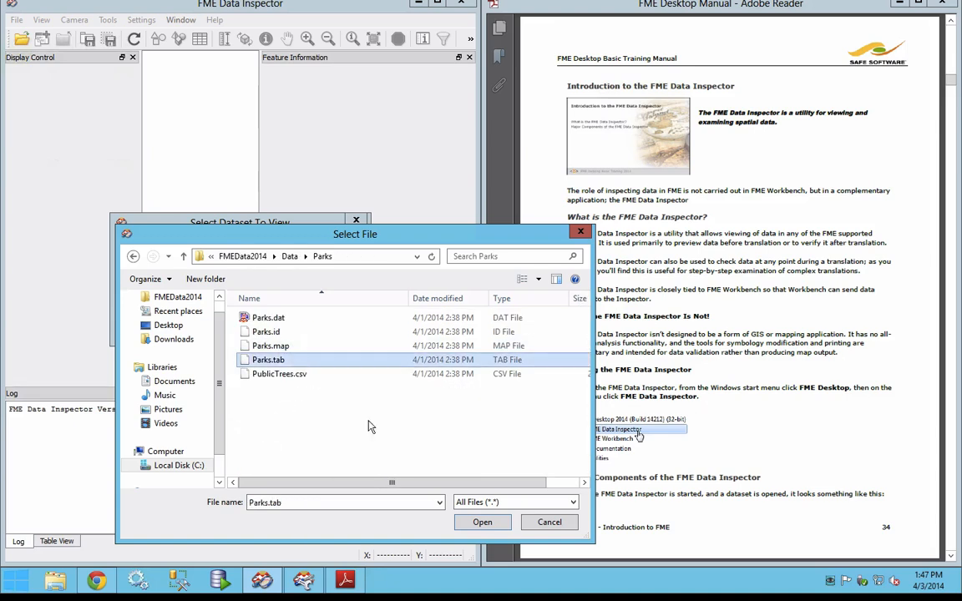
left_click(483, 522)
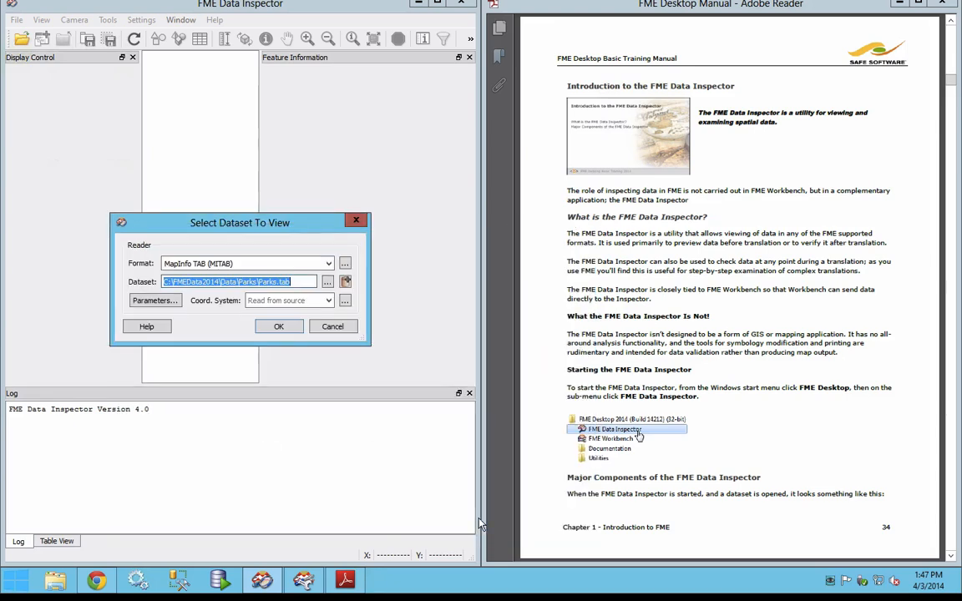
left_click(284, 328)
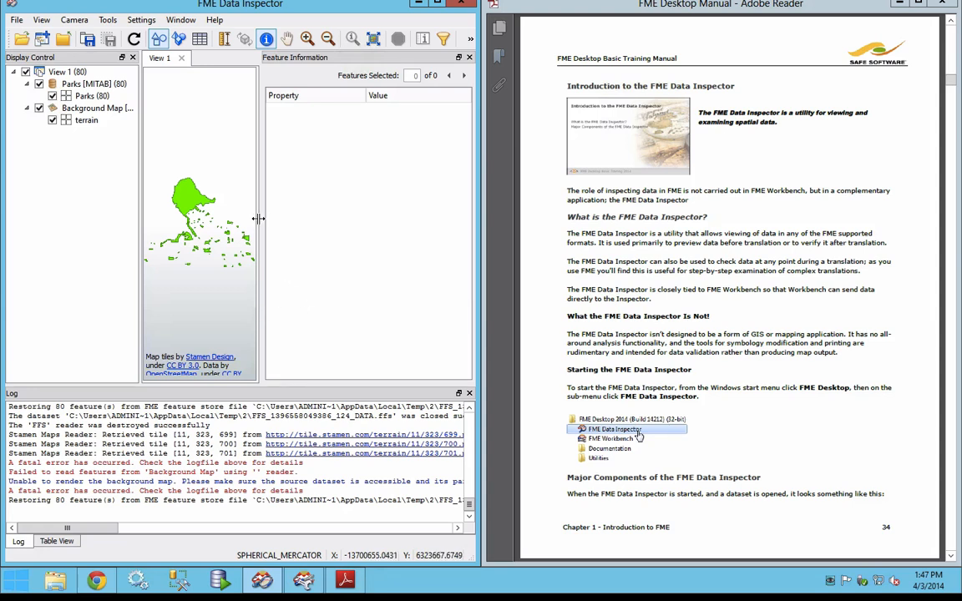
Step: Widen the View window and read manual page 35 on the Data Inspector's major components
left_click_drag(261, 218, 334, 218)
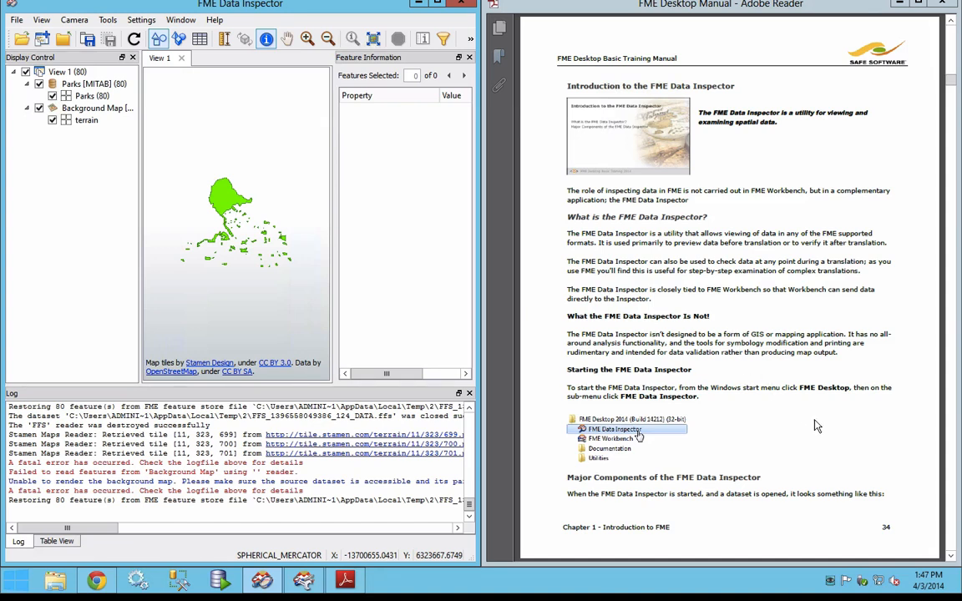
left_click(733, 377)
scroll(814, 420, "down", 2)
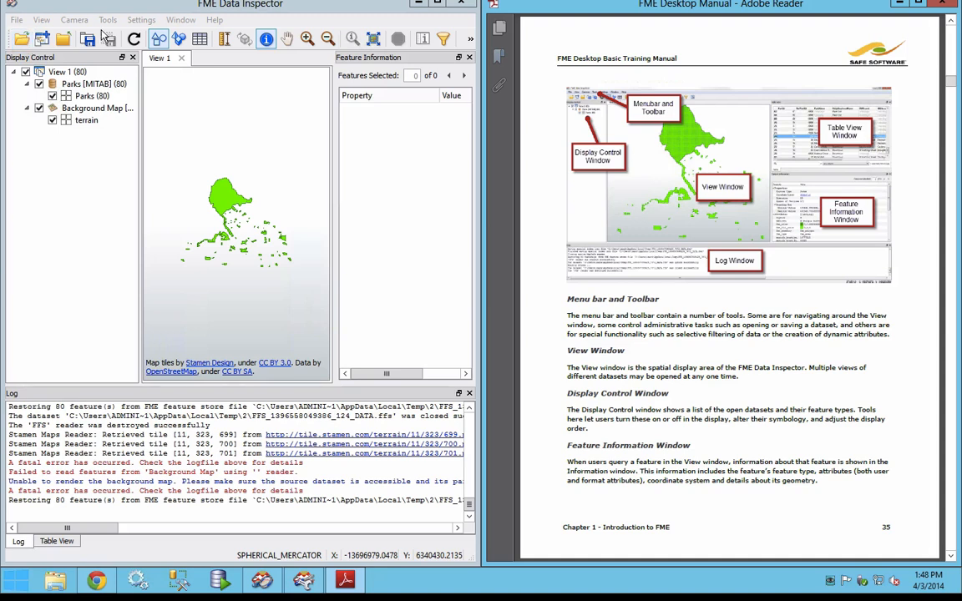
Step: Query a single park feature on the map and query a group of parks with a selection box
left_click(225, 208)
left_click(226, 208)
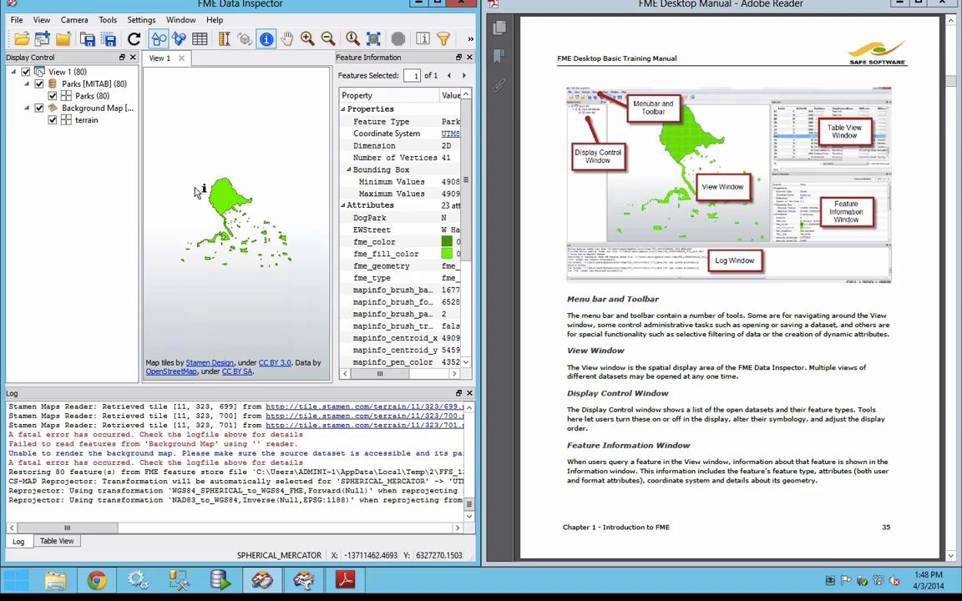
left_click_drag(196, 188, 251, 241)
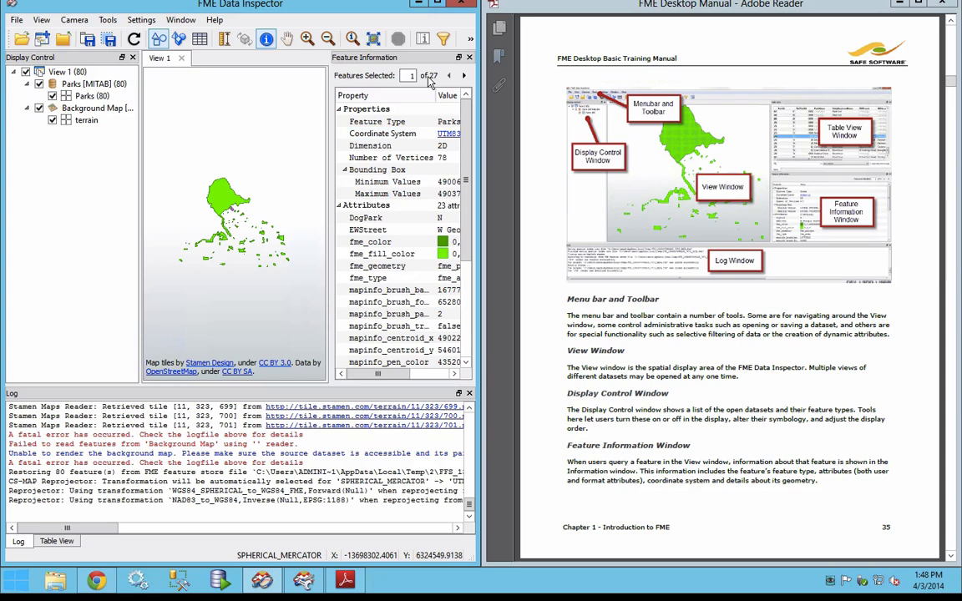
Step: Show the parks records in the Table View and toggle the Parks dataset's display off and on
left_click(48, 544)
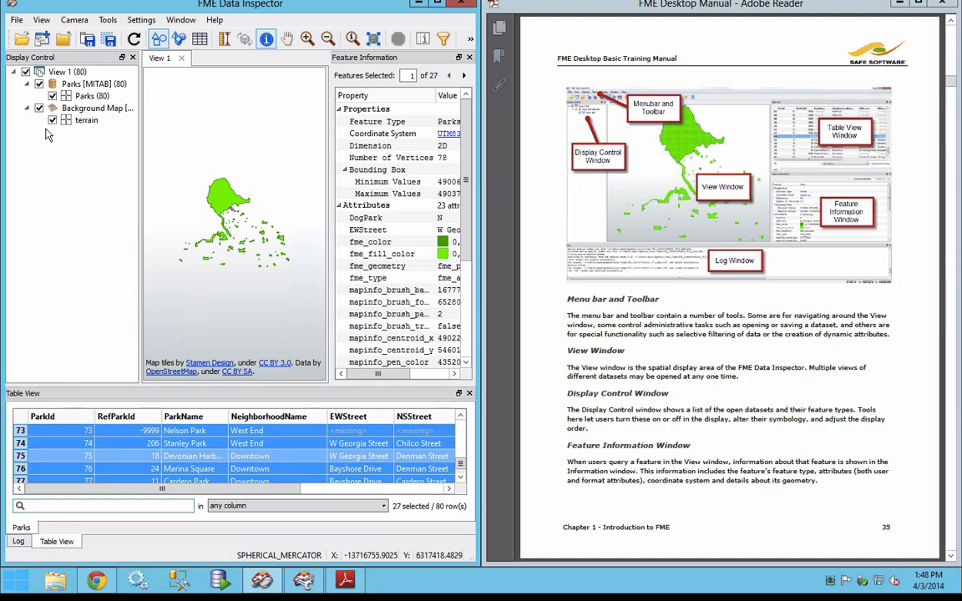
left_click(40, 85)
left_click(39, 84)
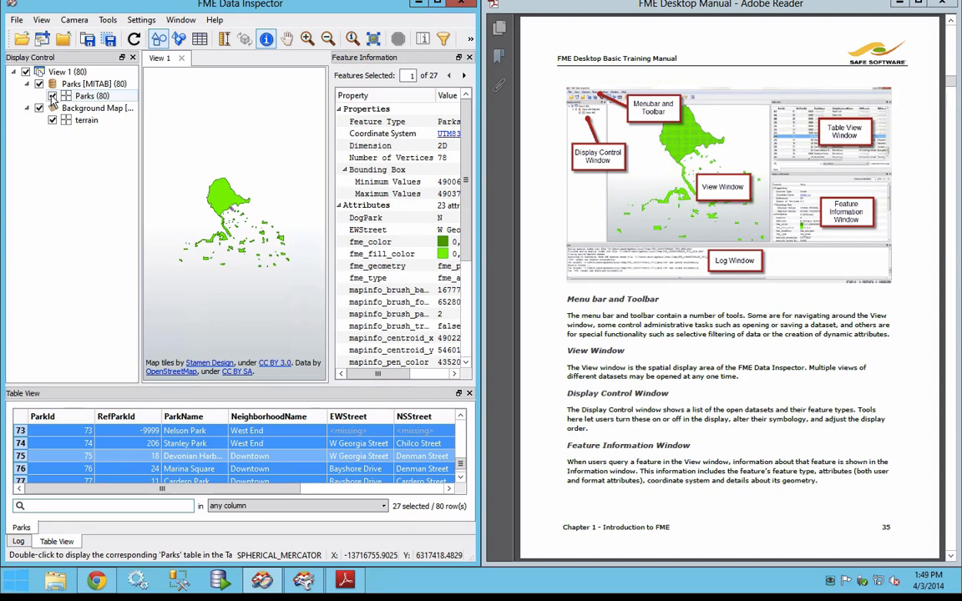
Step: Query the large Stanley Park polygon and enlarge the Data Inspector and its Feature Information window
left_click(221, 203)
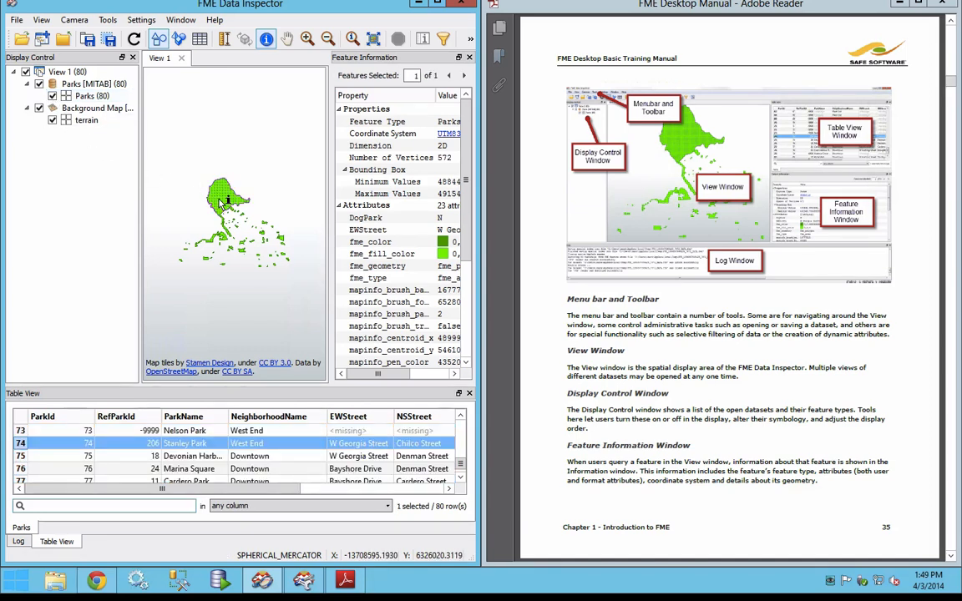
left_click(437, 3)
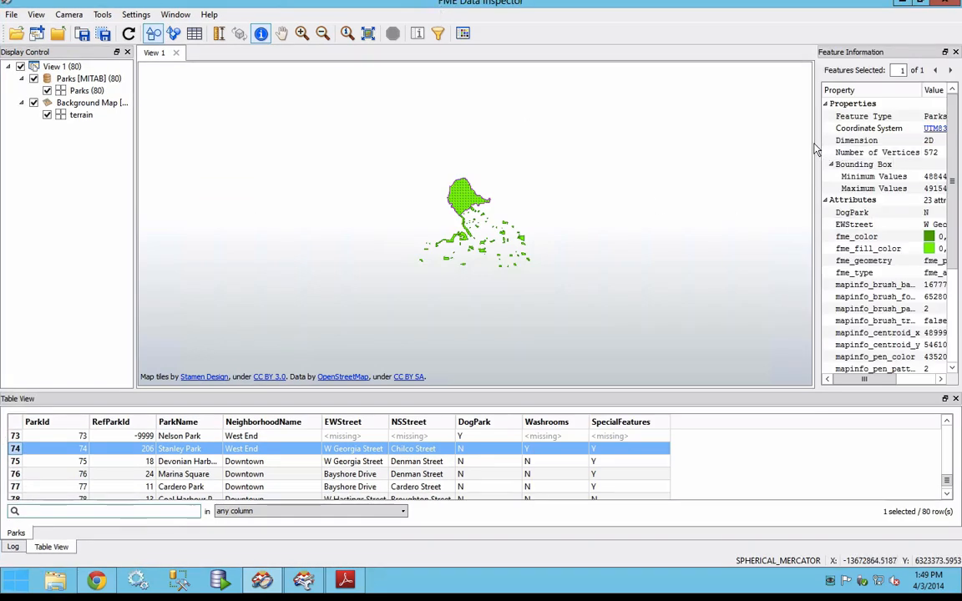
left_click_drag(816, 140, 733, 146)
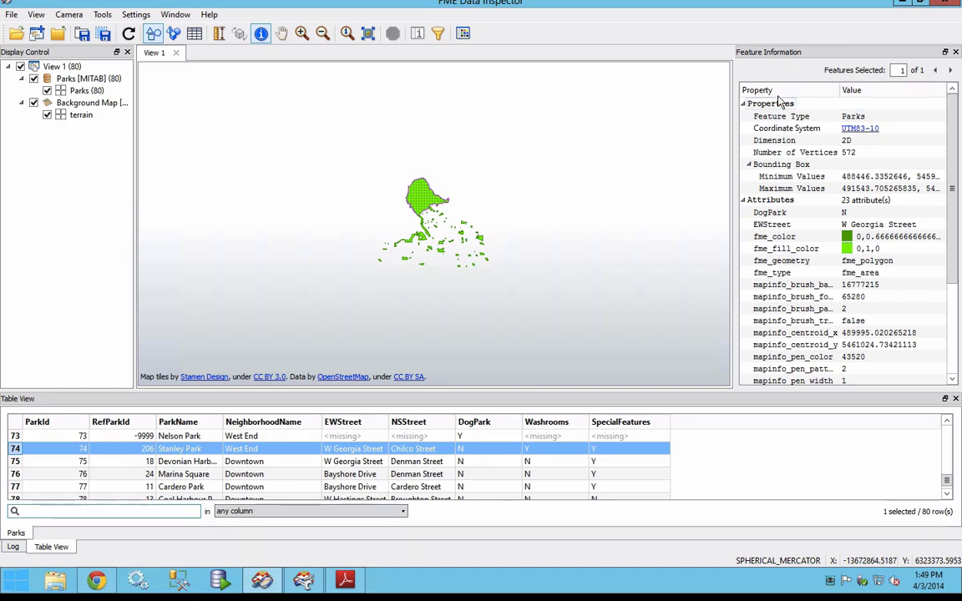
Step: Review the coordinate system properties of UTM83-10 for the queried park and close them
left_click(865, 133)
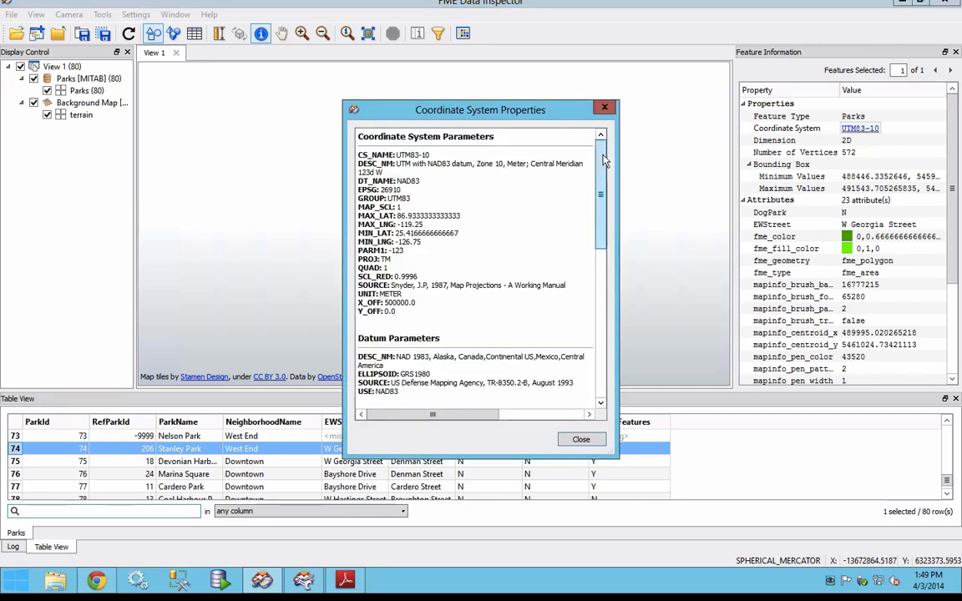
scroll(538, 184, "down", 10)
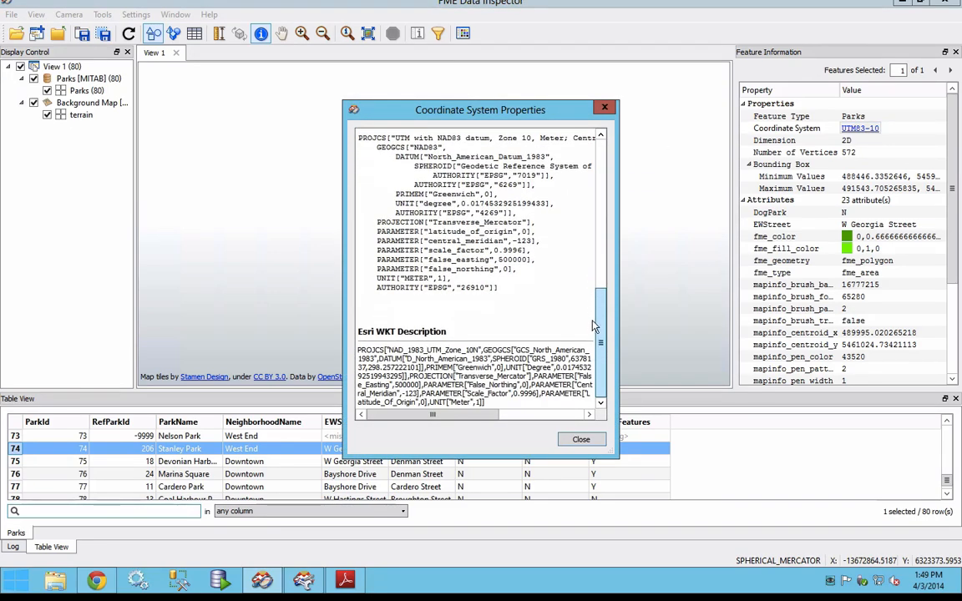
scroll(591, 330, "up", 10)
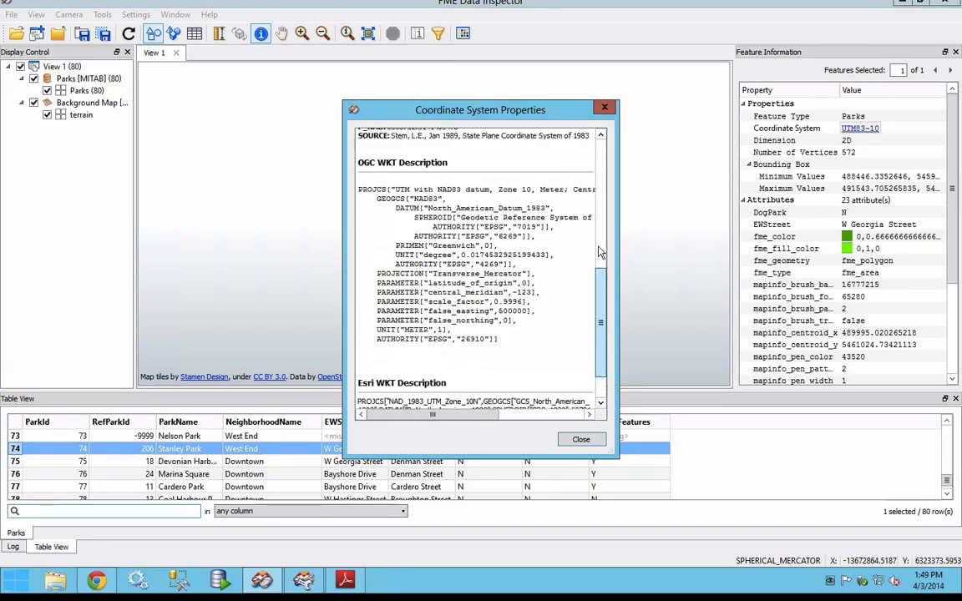
left_click(605, 111)
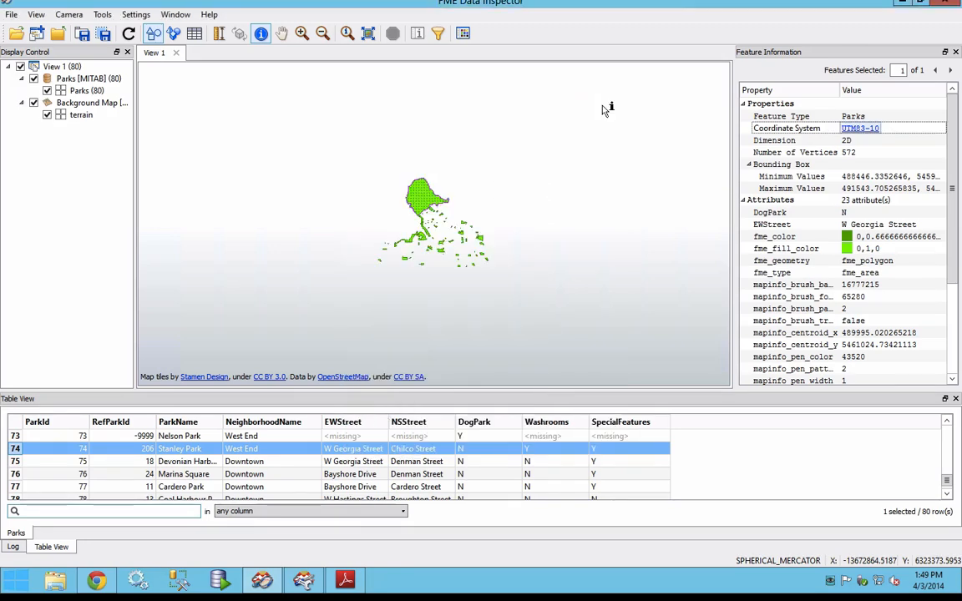
Step: Inspect the park's dimension, mark its bounding box minimum on the map, and collapse the Properties group
left_click(775, 142)
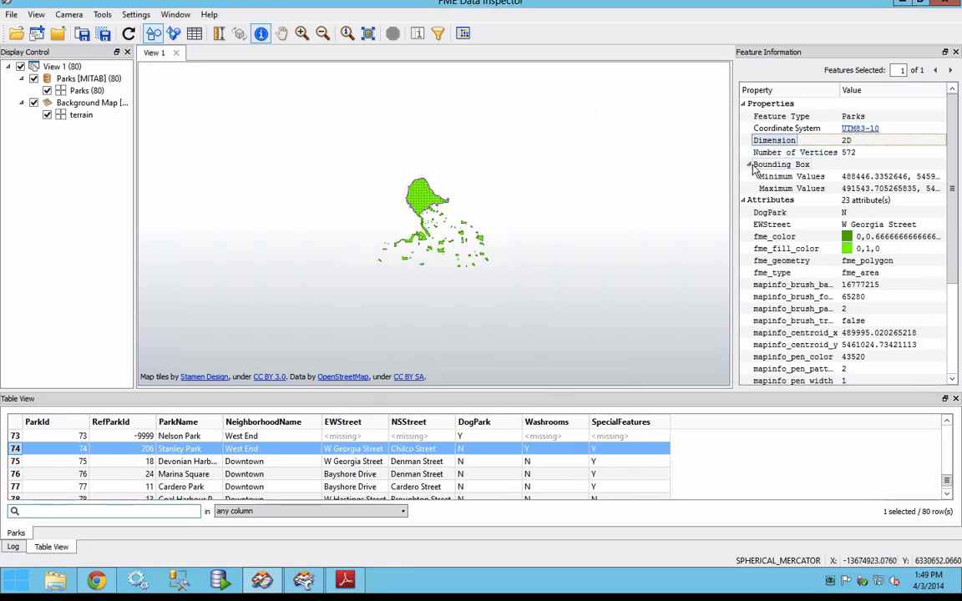
left_click(895, 178)
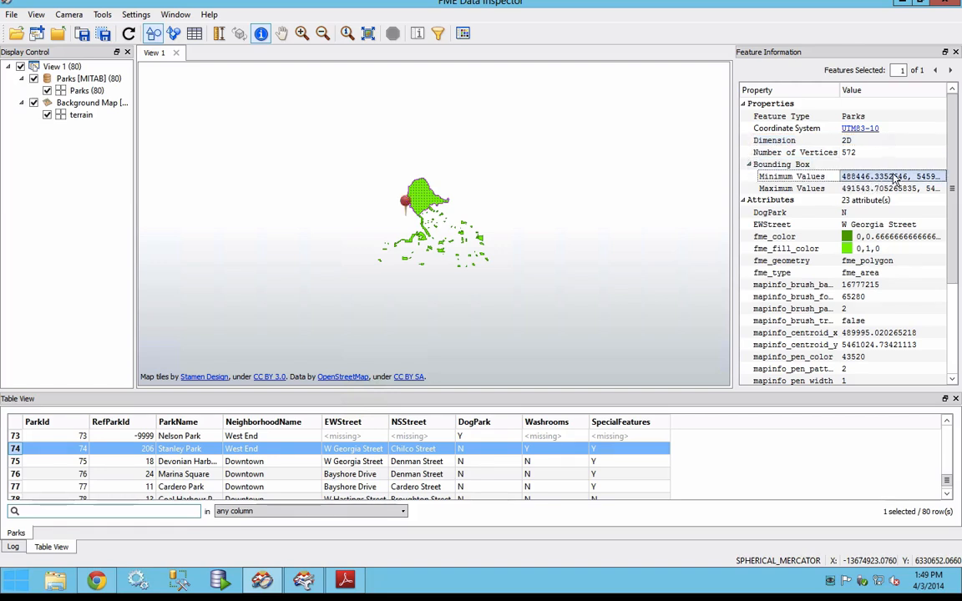
left_click(746, 107)
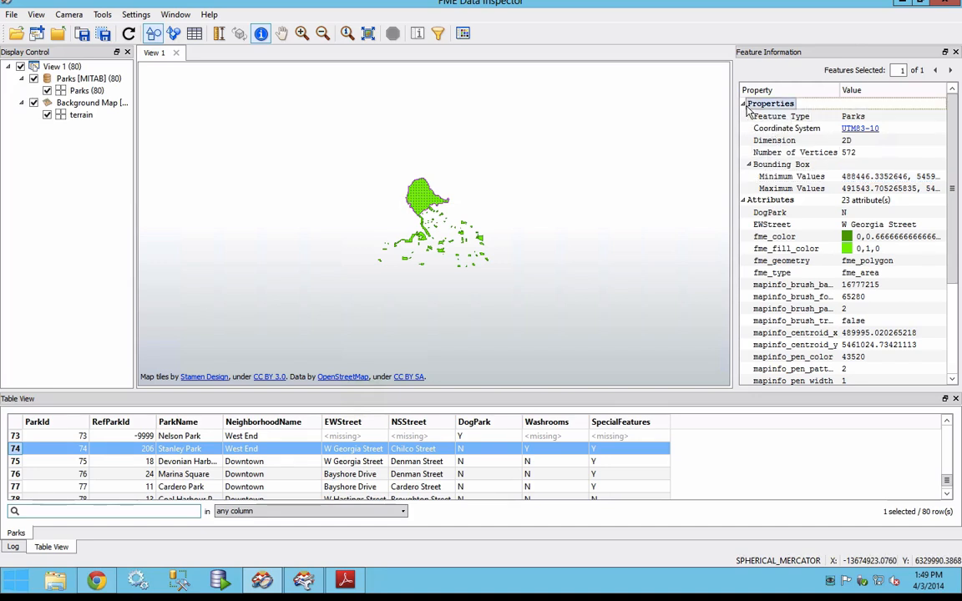
left_click(744, 104)
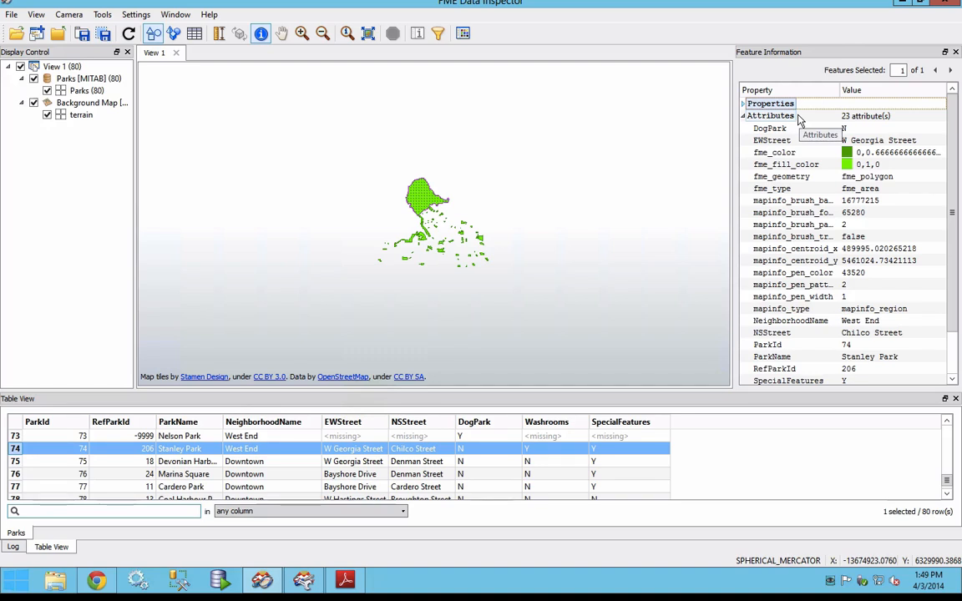
Step: Examine the park's attributes, including DogPark, EWStreet, fme_color, fme_fill_color and fme_geometry, down to the Geometry section
left_click(759, 129)
left_click(772, 142)
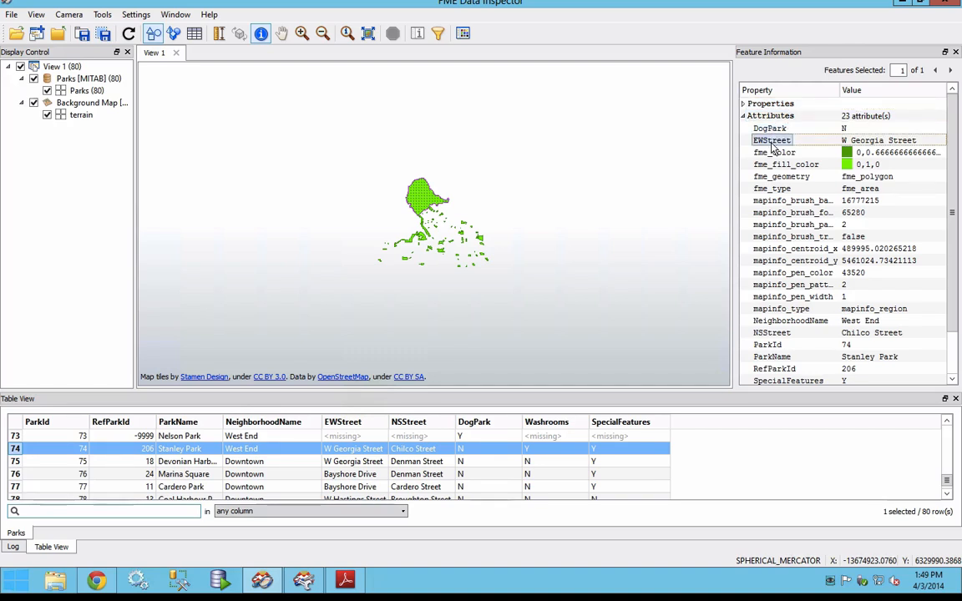
left_click(773, 153)
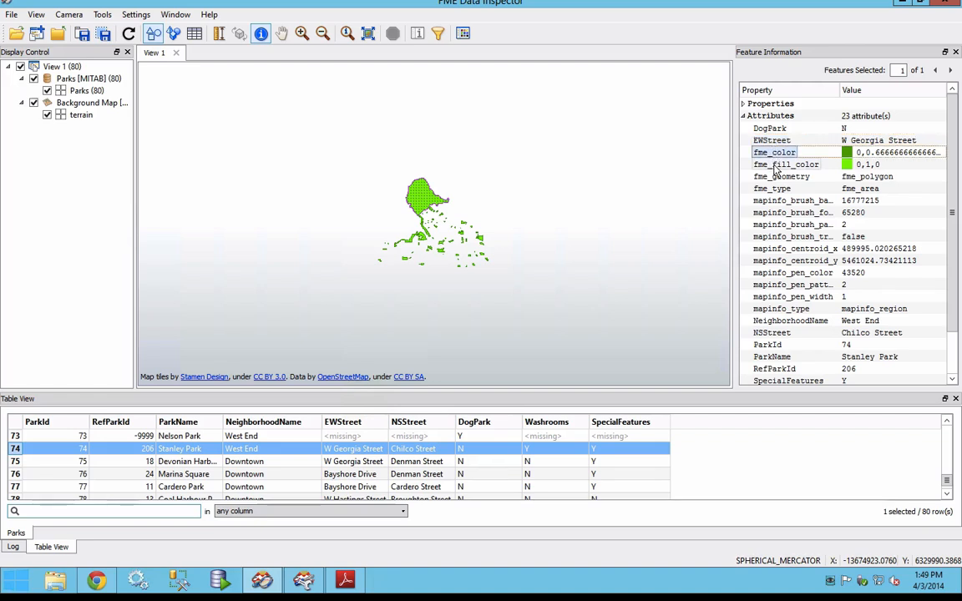
left_click(774, 165)
left_click(775, 177)
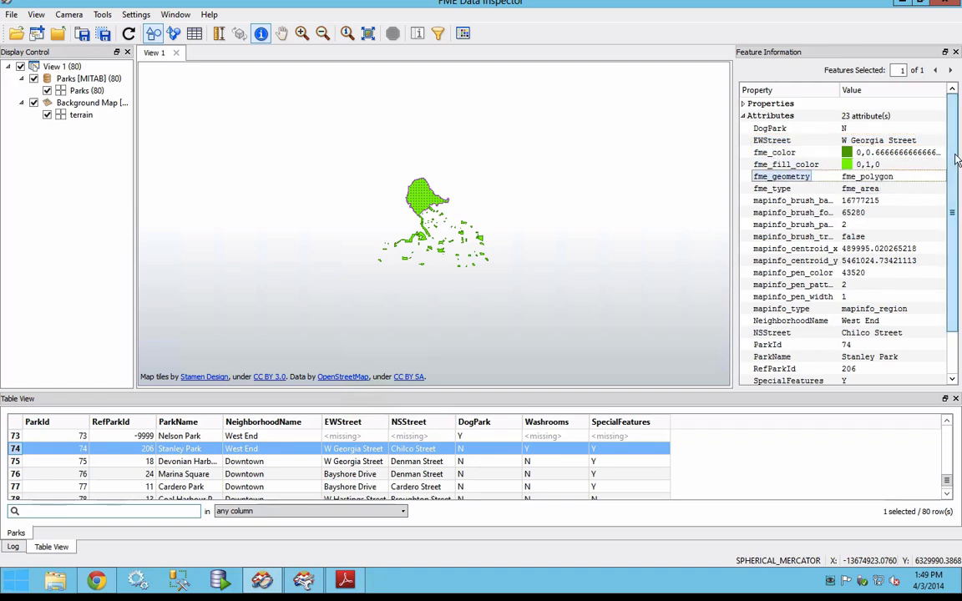
scroll(956, 184, "down", 1)
scroll(956, 184, "down", 1)
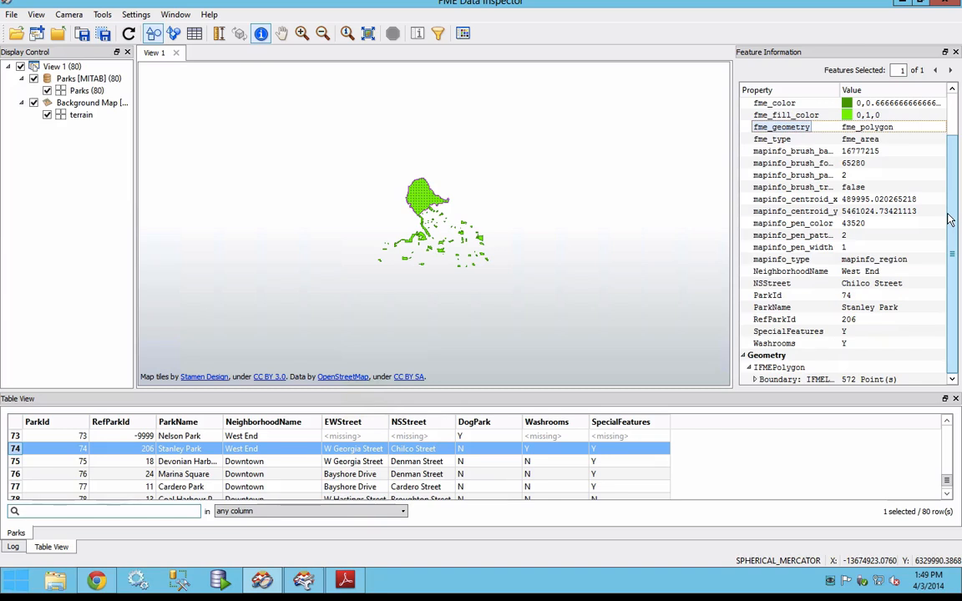
Step: Examine Stanley Park's MapInfo format attributes, including brush pattern, brush transparency, pen color and pen pattern, and collapse the Attributes group
left_click(792, 152)
left_click(815, 176)
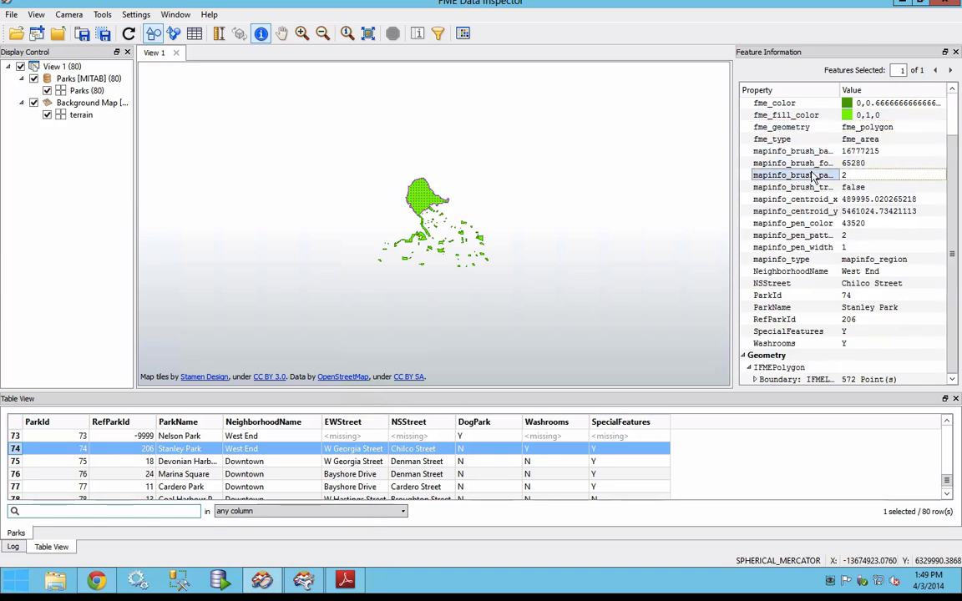
left_click(806, 188)
left_click(804, 223)
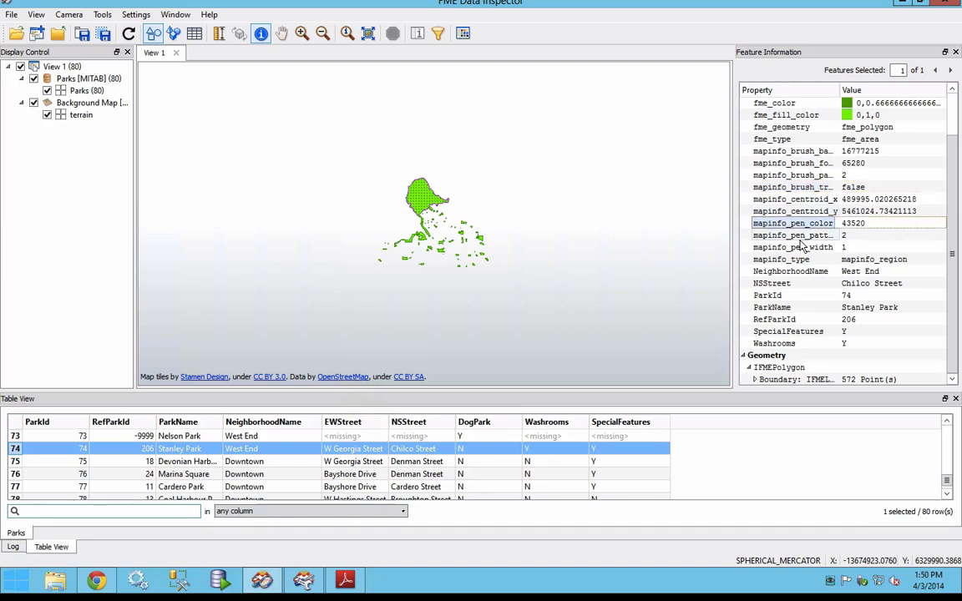
left_click(800, 238)
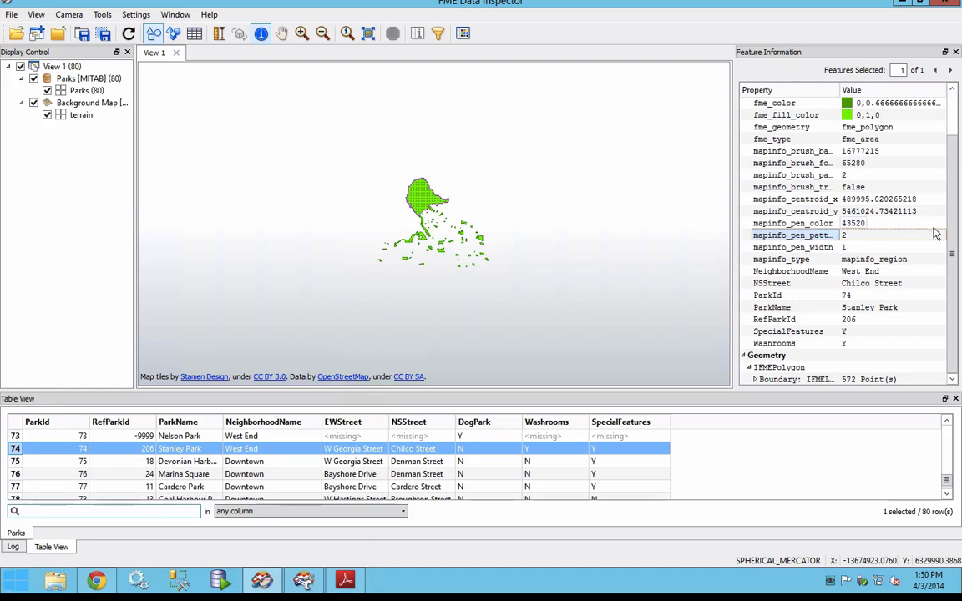
scroll(856, 209, "up", 2)
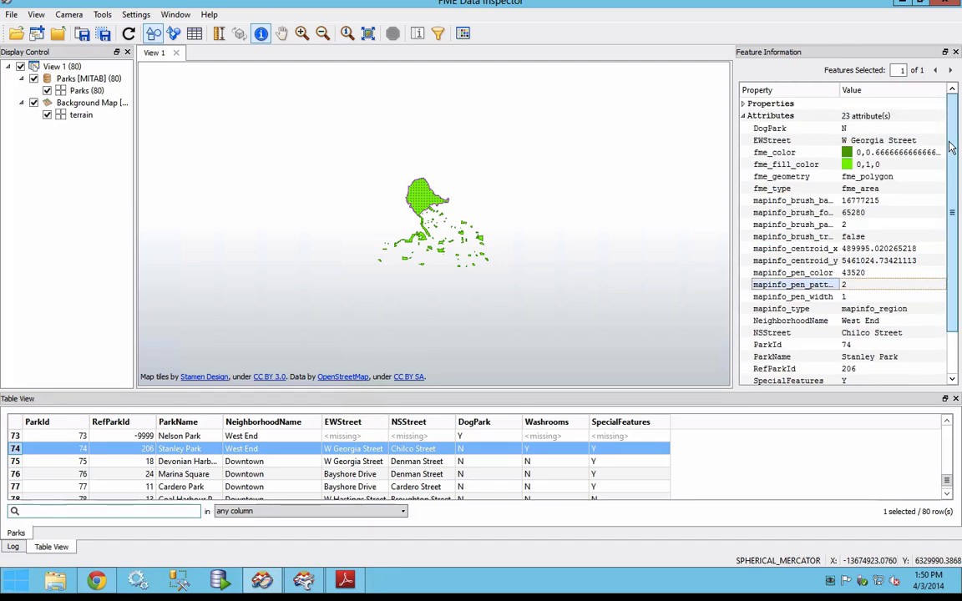
left_click(744, 116)
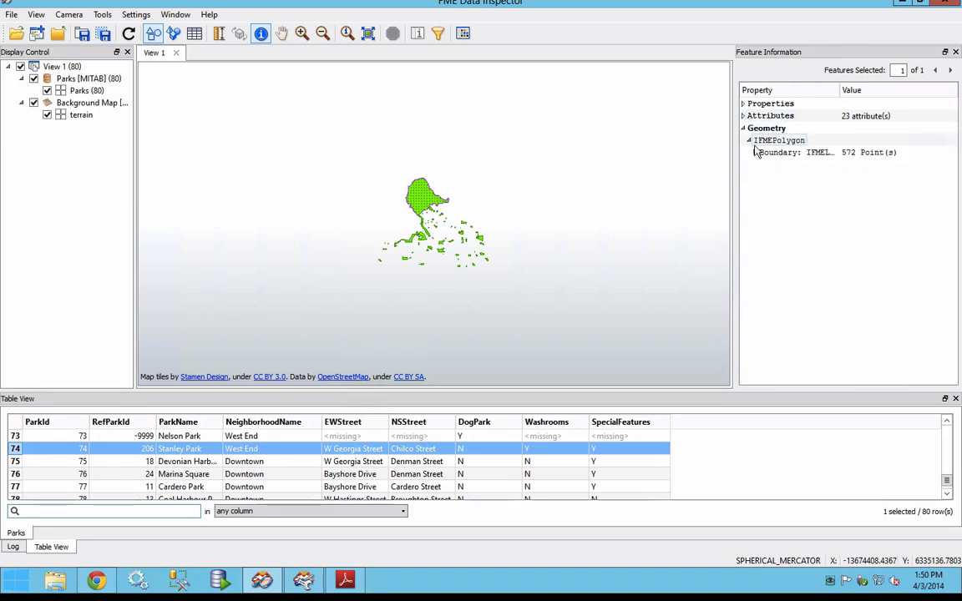
Step: Expand the Stanley Park polygon's boundary geometry and mark its points 1 through 8 on the map one after another
left_click(755, 153)
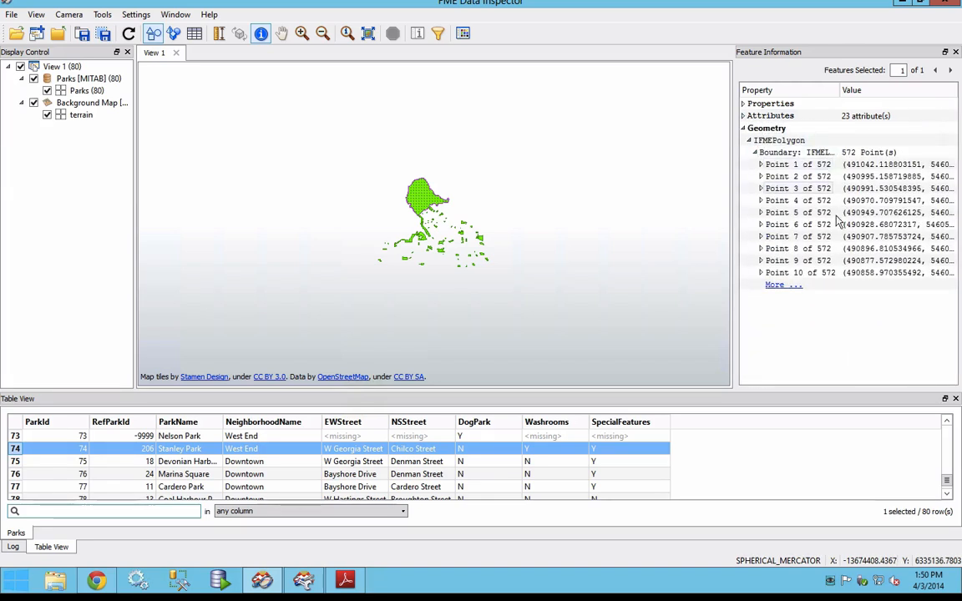
left_click(913, 166)
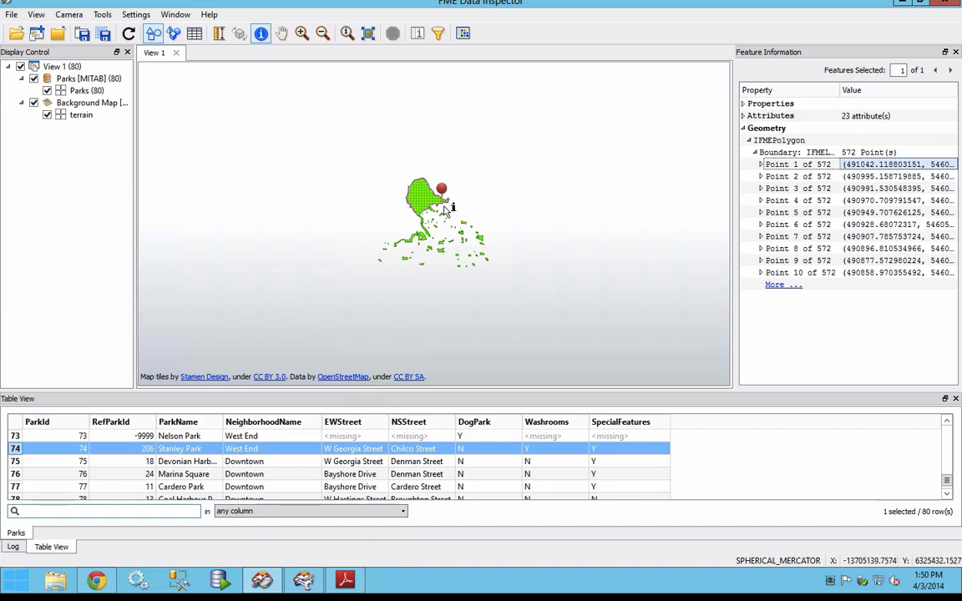
left_click(900, 178)
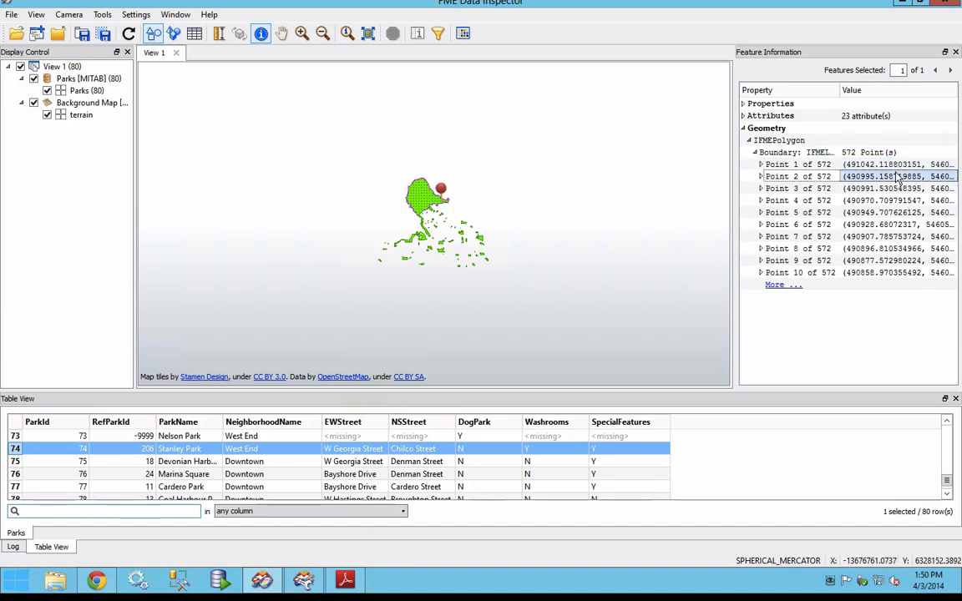
left_click(899, 189)
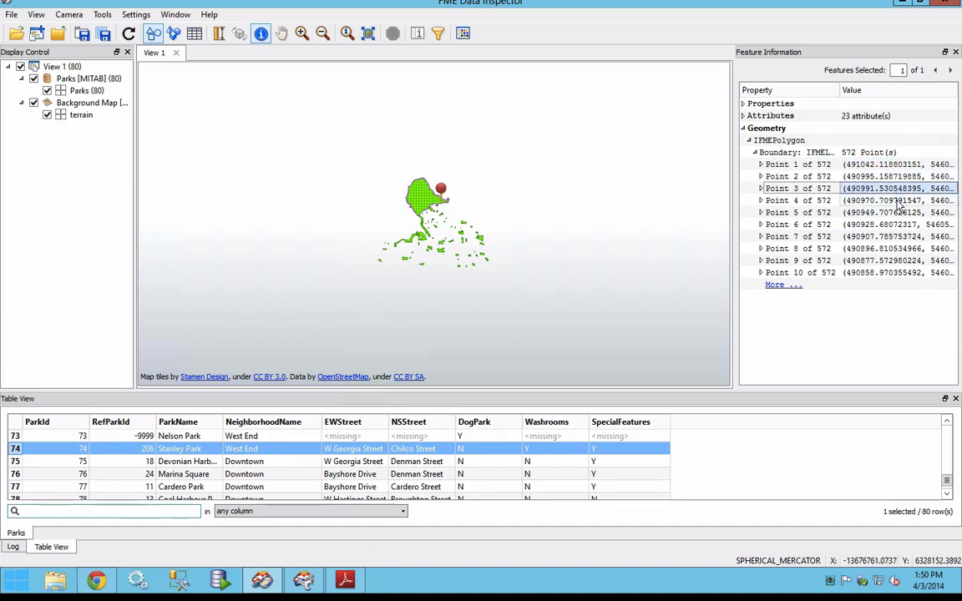
left_click(900, 201)
left_click(900, 213)
left_click(899, 224)
left_click(900, 237)
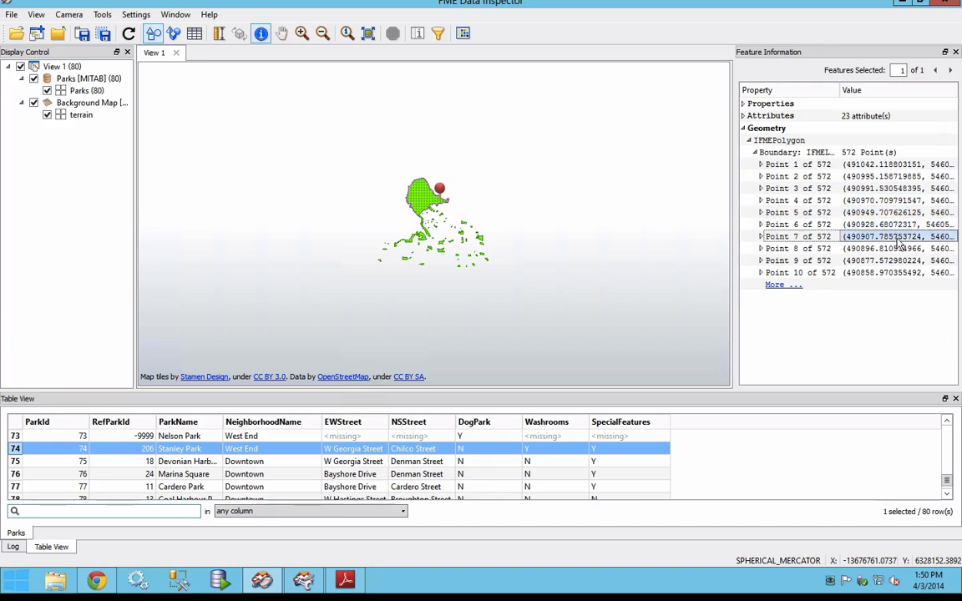
left_click(899, 249)
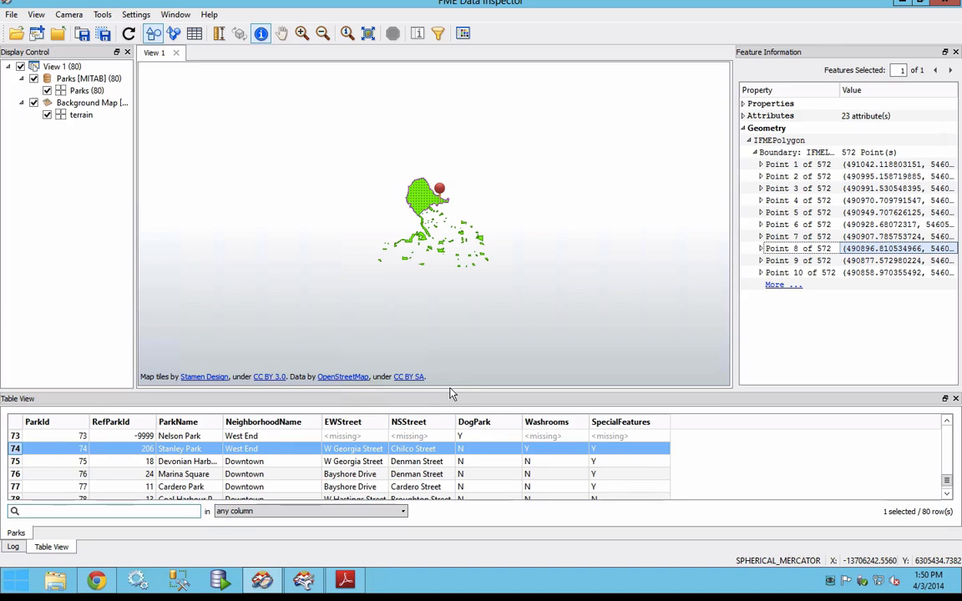
Step: Enlarge the Table View area at the map's expense, look at the Log, and return to the Parks table
left_click_drag(448, 389, 454, 299)
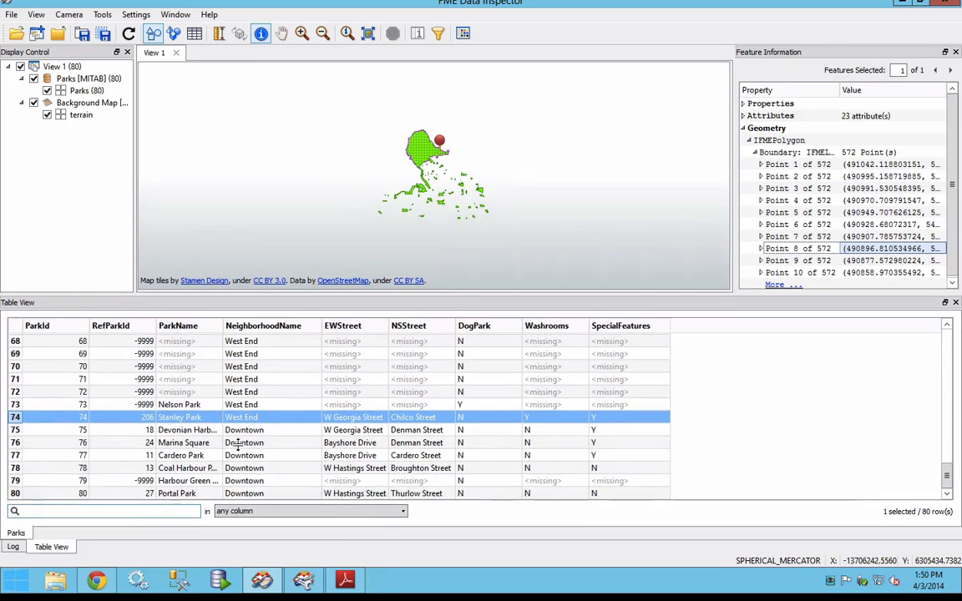
left_click(13, 547)
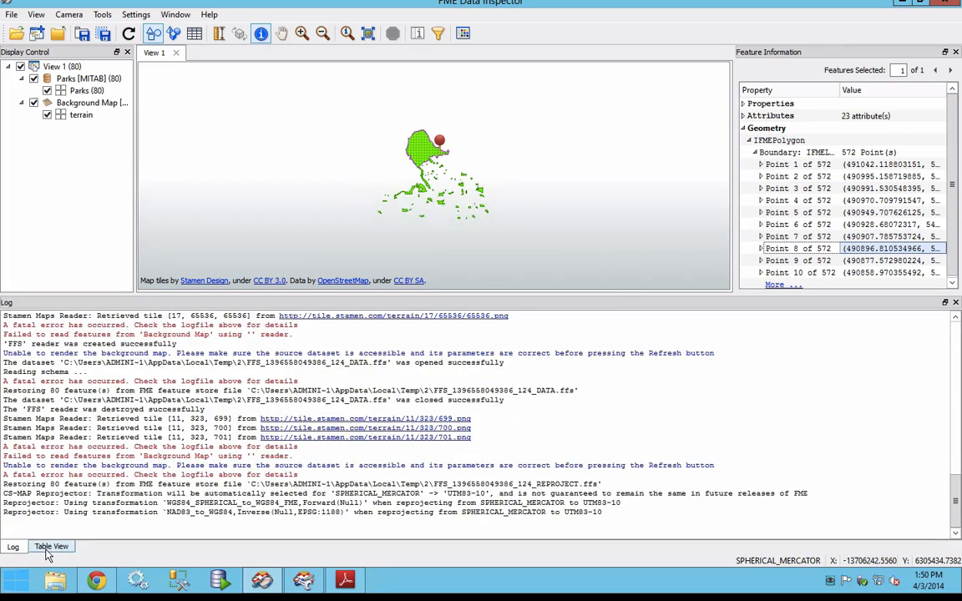
left_click(51, 547)
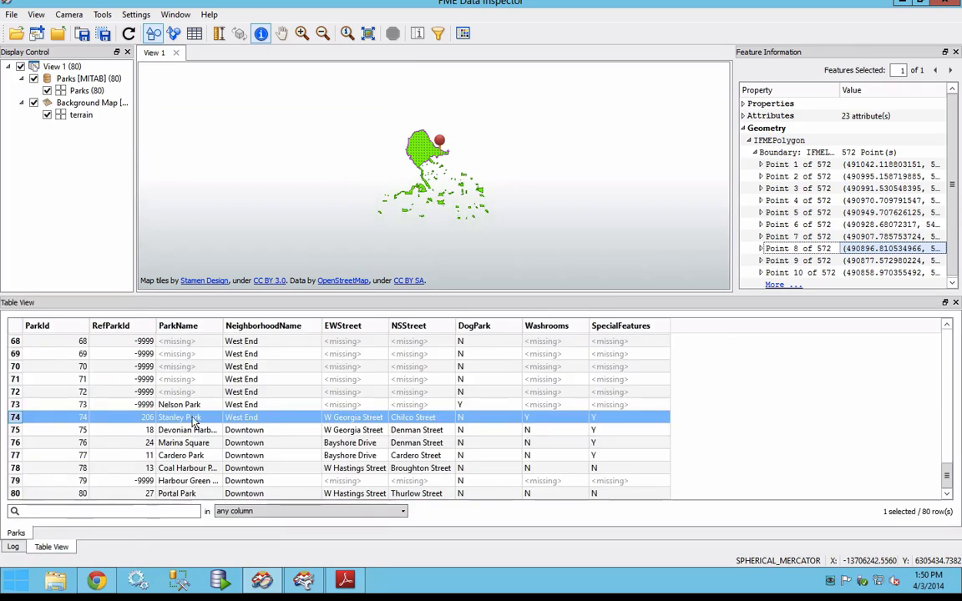
Step: Query all parks inside a box around Stanley Park and browse back and forth through the selected features' information
left_click_drag(396, 141, 445, 178)
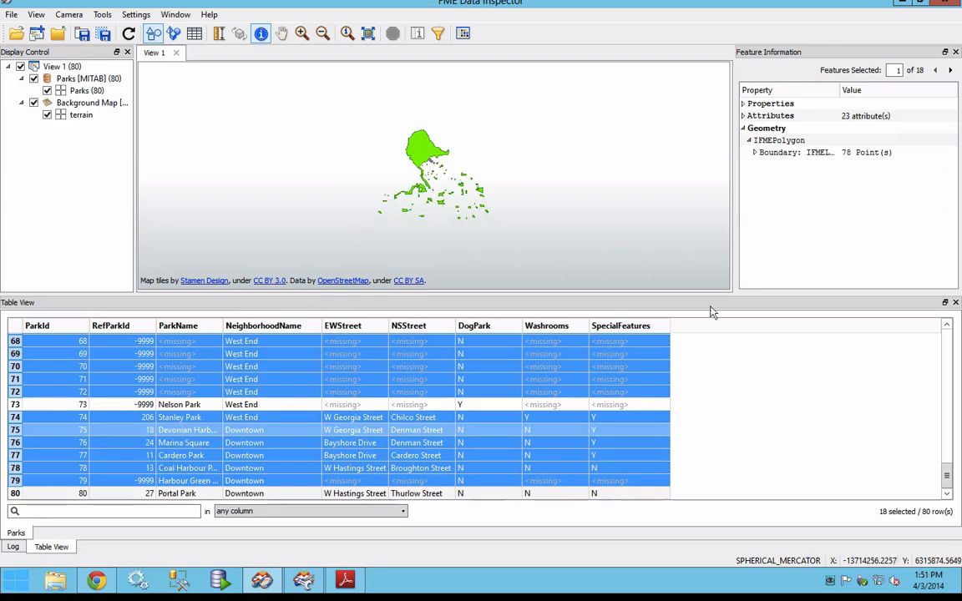
left_click(950, 71)
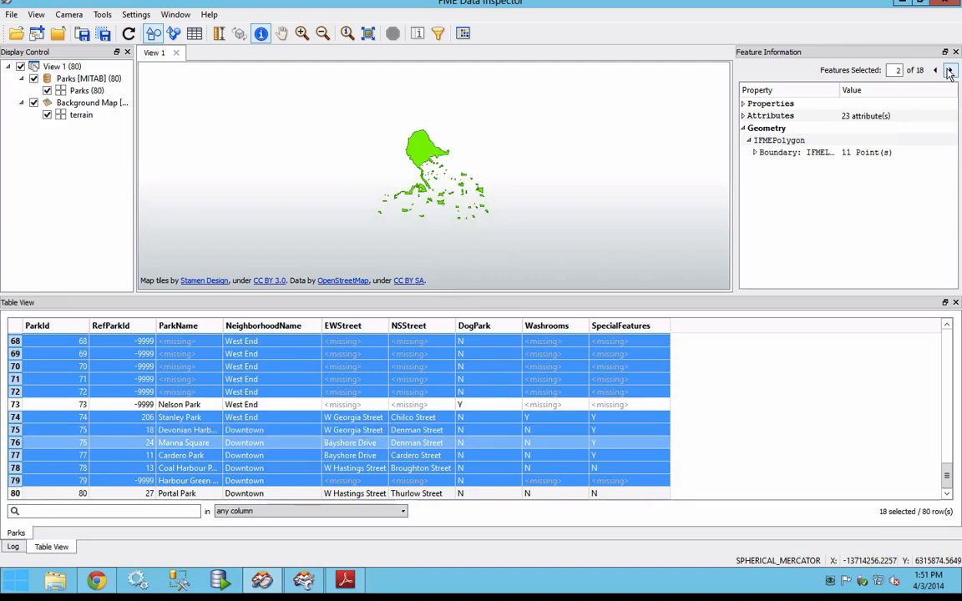
left_click(951, 72)
left_click(951, 72)
left_click(951, 72)
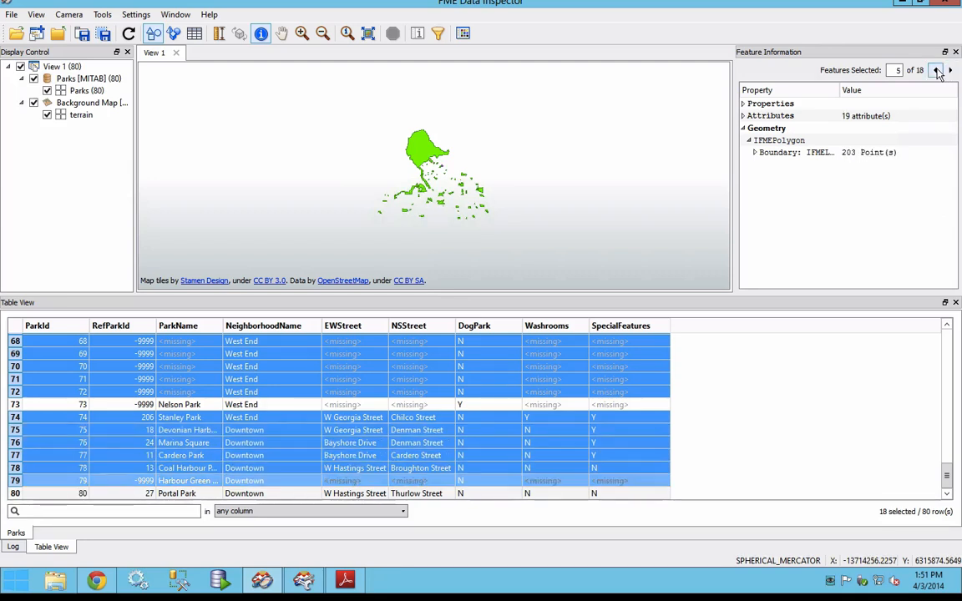
left_click(937, 71)
left_click(938, 72)
left_click(937, 72)
left_click(937, 72)
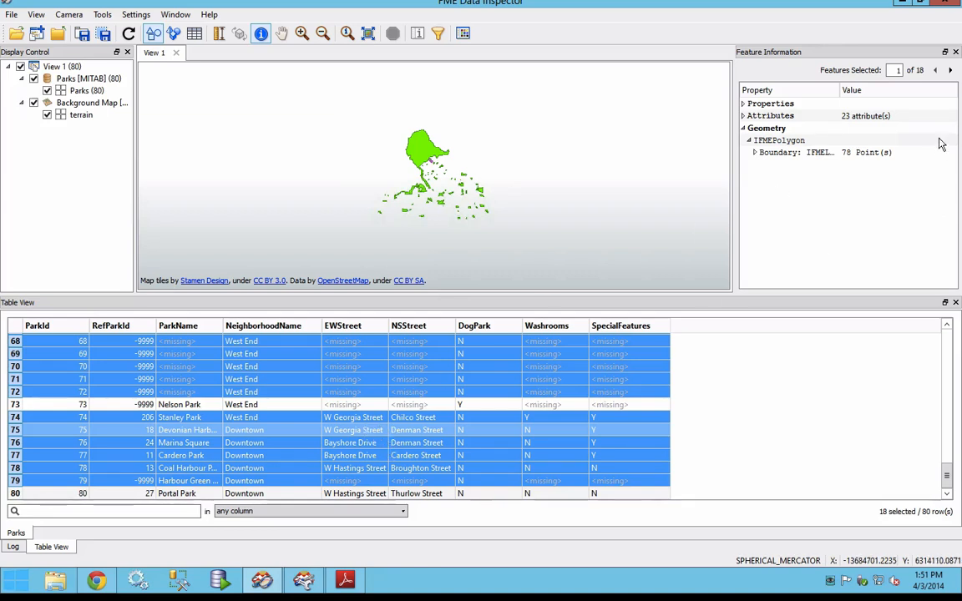
left_click(951, 71)
left_click(950, 71)
left_click(951, 72)
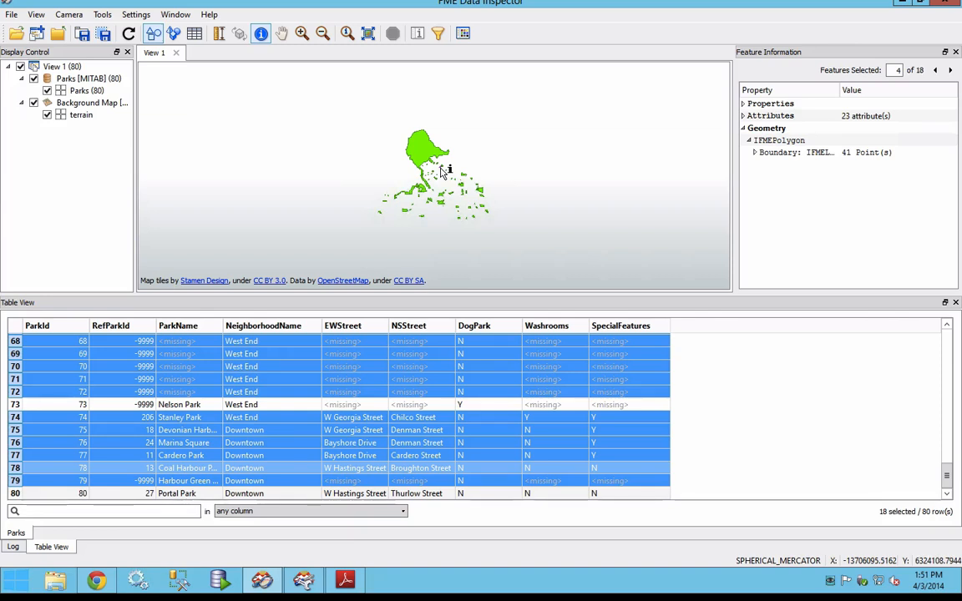
Step: Query individual parks from the table, including Nelson Park, Cardero Park and Marina Square, and expand Marina Square's attributes
left_click(339, 405)
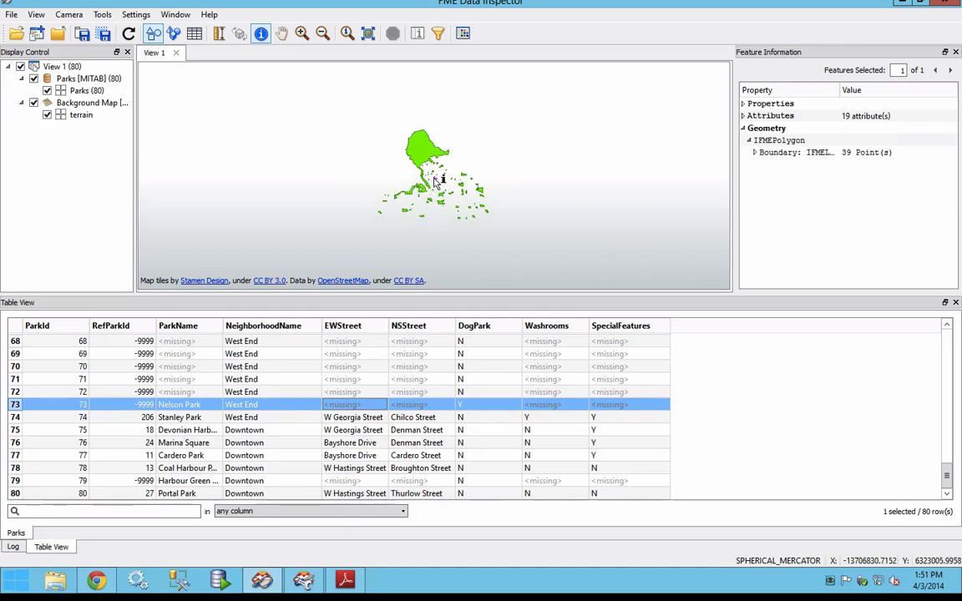
left_click(420, 379)
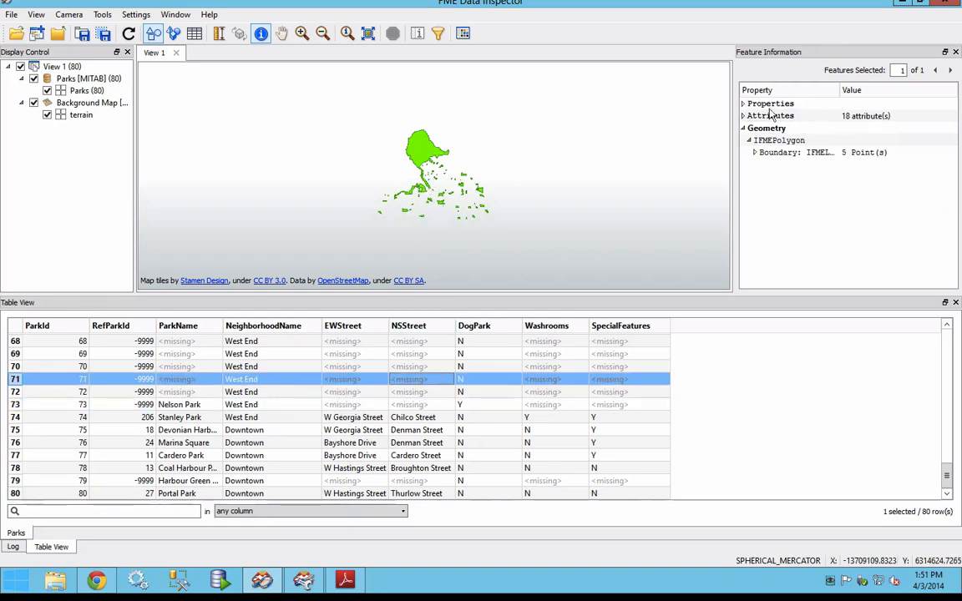
left_click(501, 456)
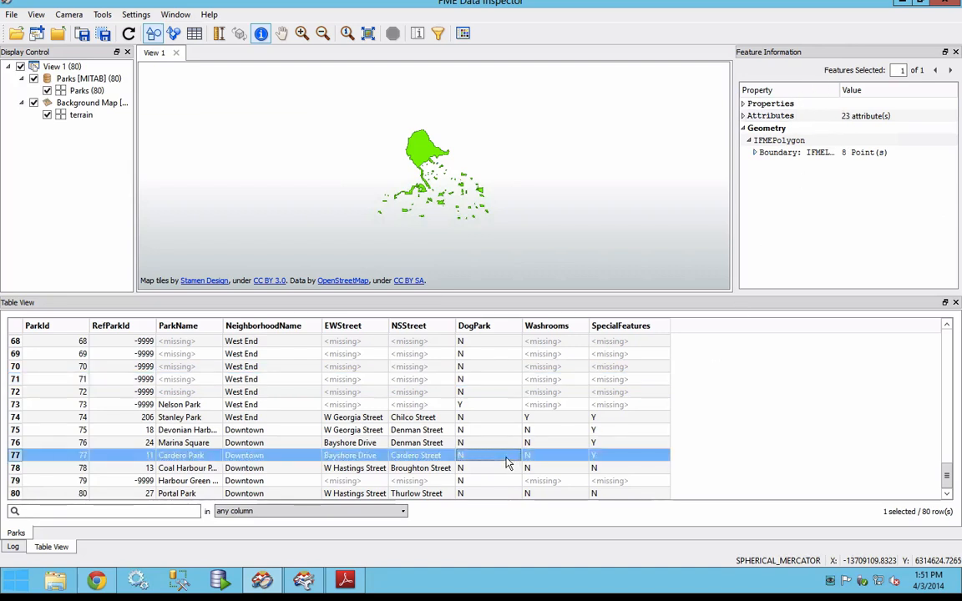
left_click(467, 483)
left_click(475, 449)
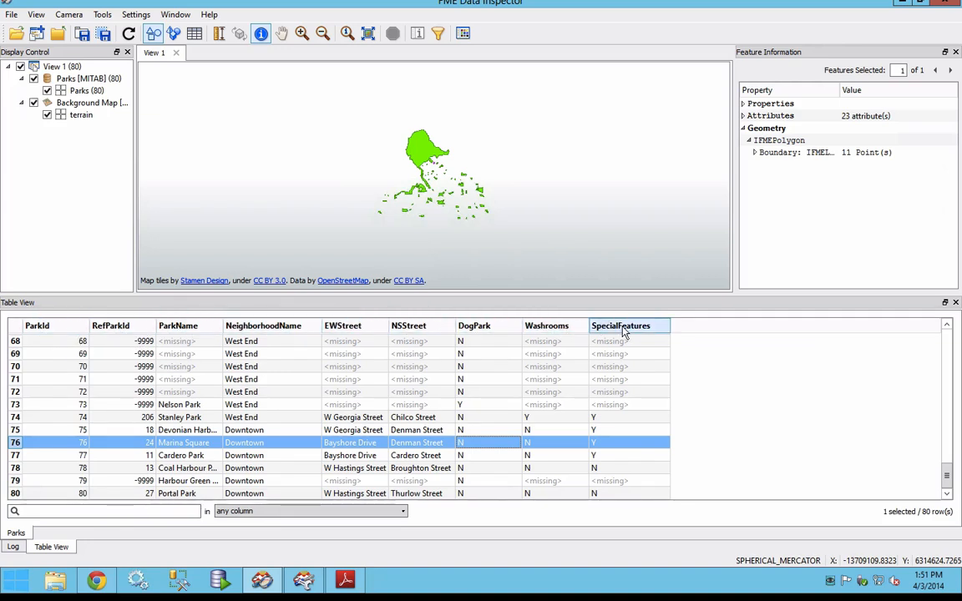
left_click(744, 116)
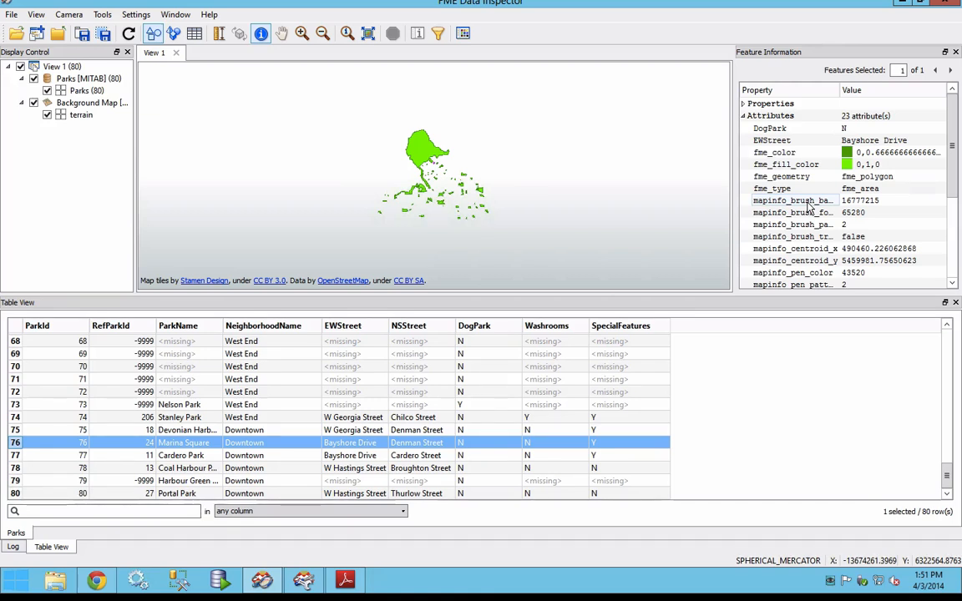
Step: Show the Log and measure a diagonal distance across the map from northwest of Stanley Park to the southeastern parks
left_click(14, 548)
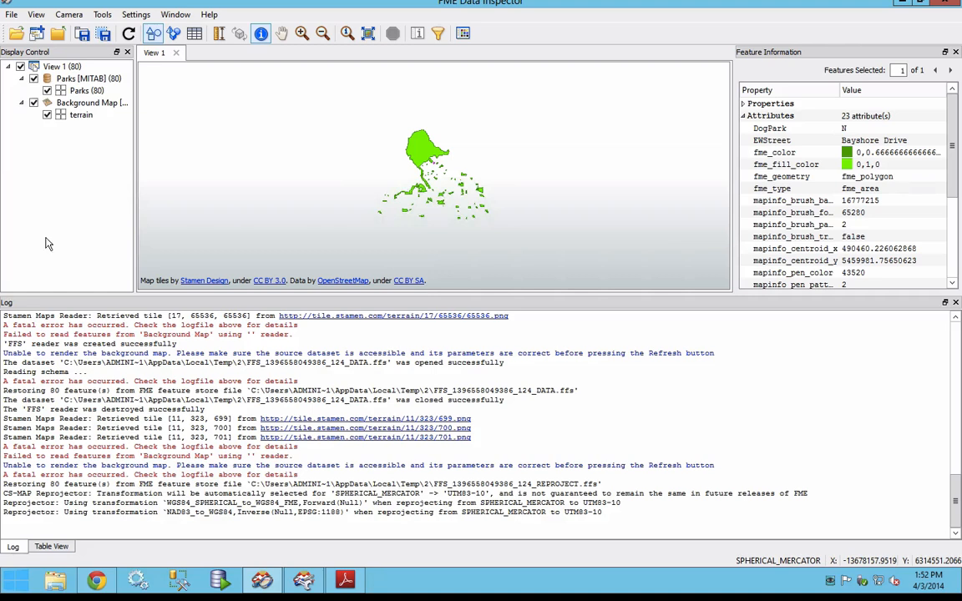
left_click(218, 33)
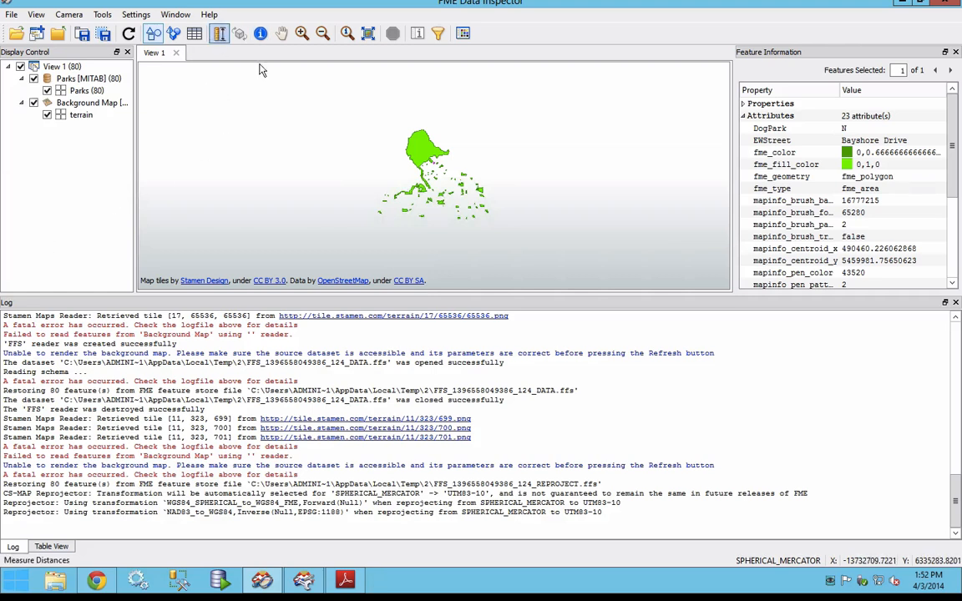
left_click_drag(387, 104, 494, 202)
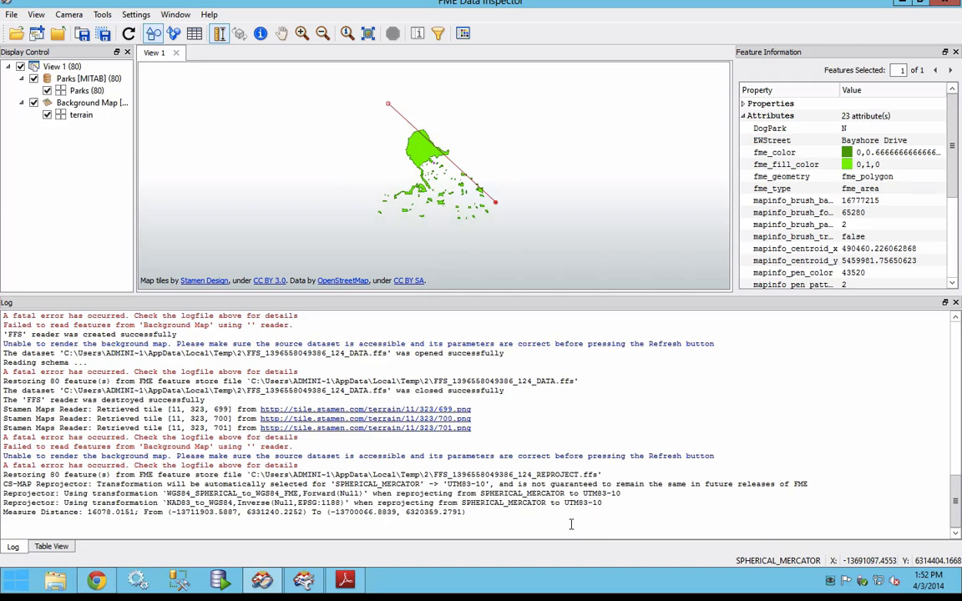
Step: Place the Data Inspector beside the training manual and read on to page 38, checking the Data Inspector's dataset opening and adding commands
key("super+Left")
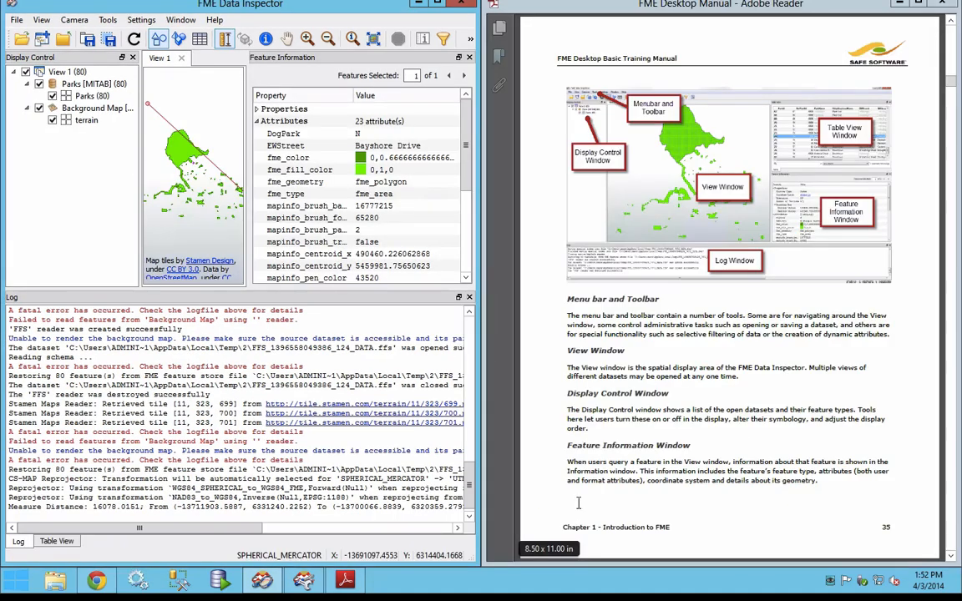
left_click(782, 408)
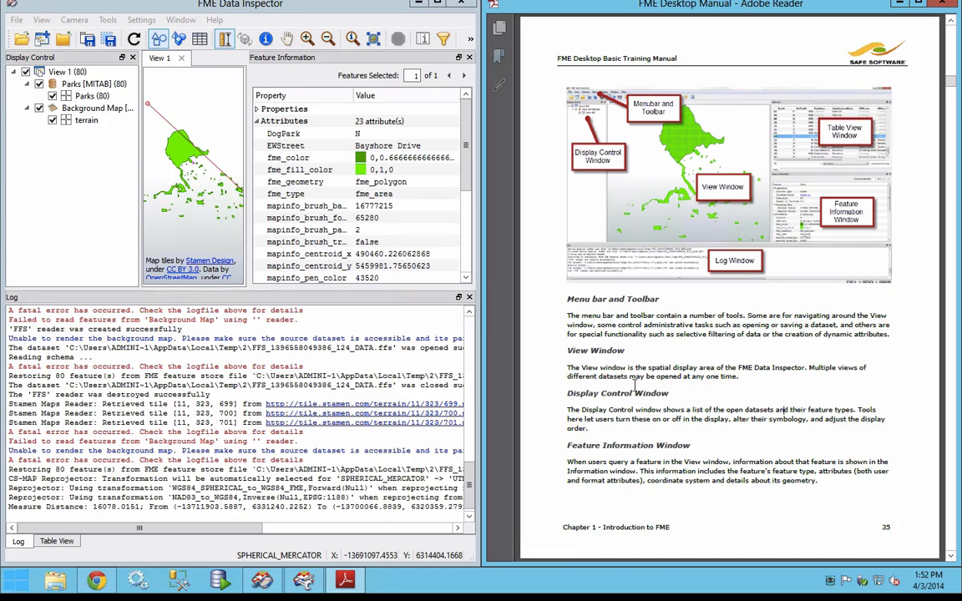
scroll(759, 444, "down", 2)
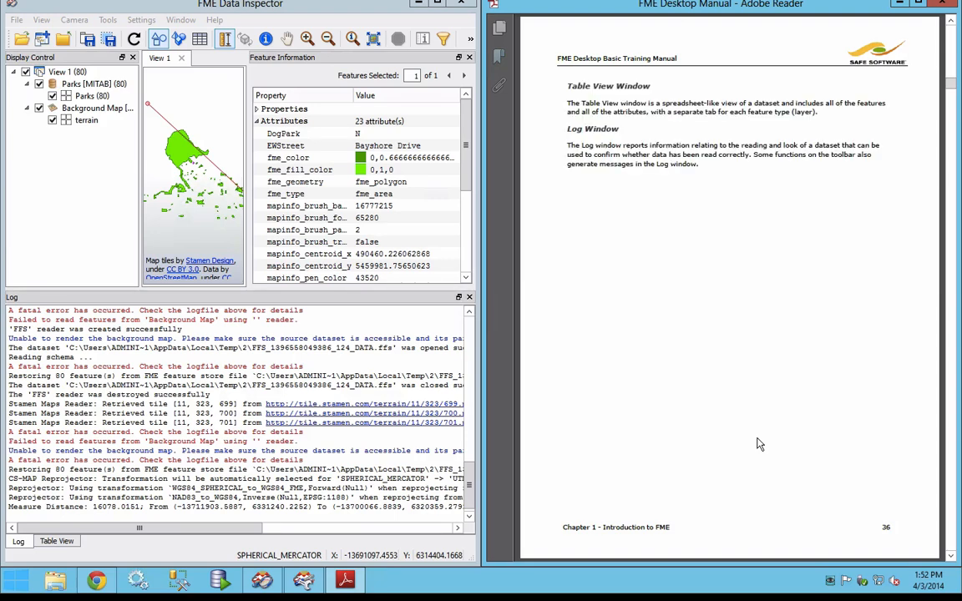
scroll(759, 444, "down", 2)
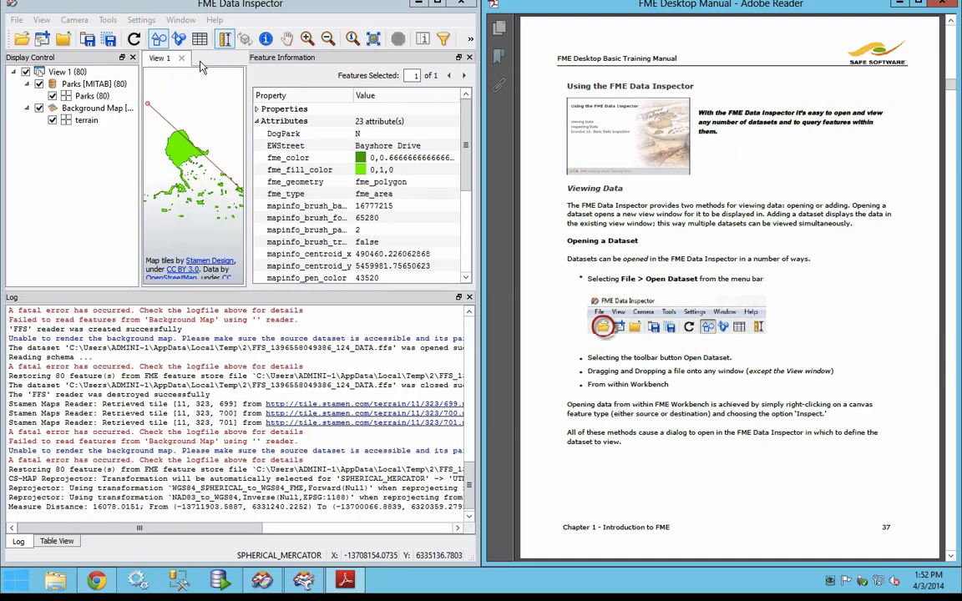
left_click(19, 23)
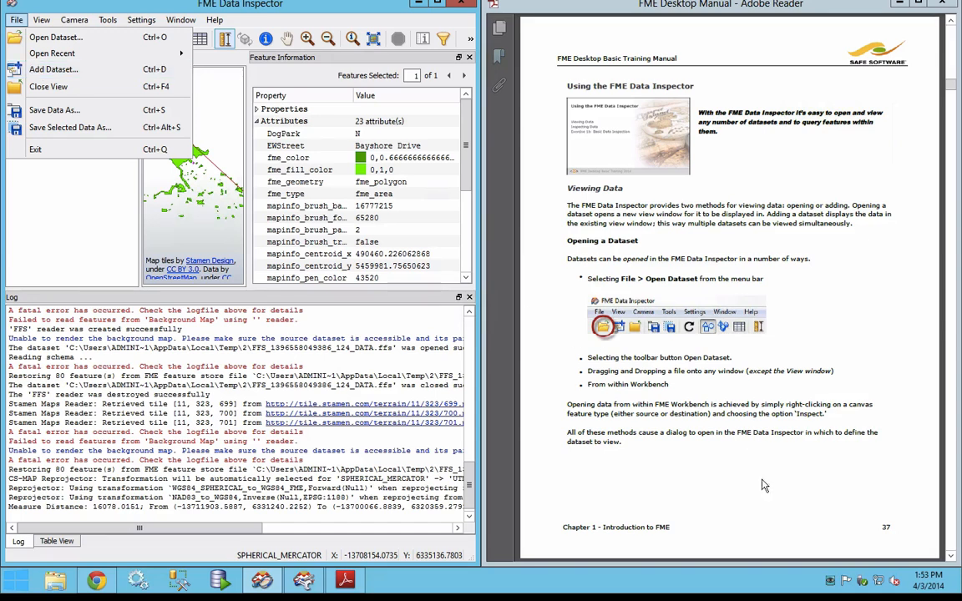
left_click(768, 509)
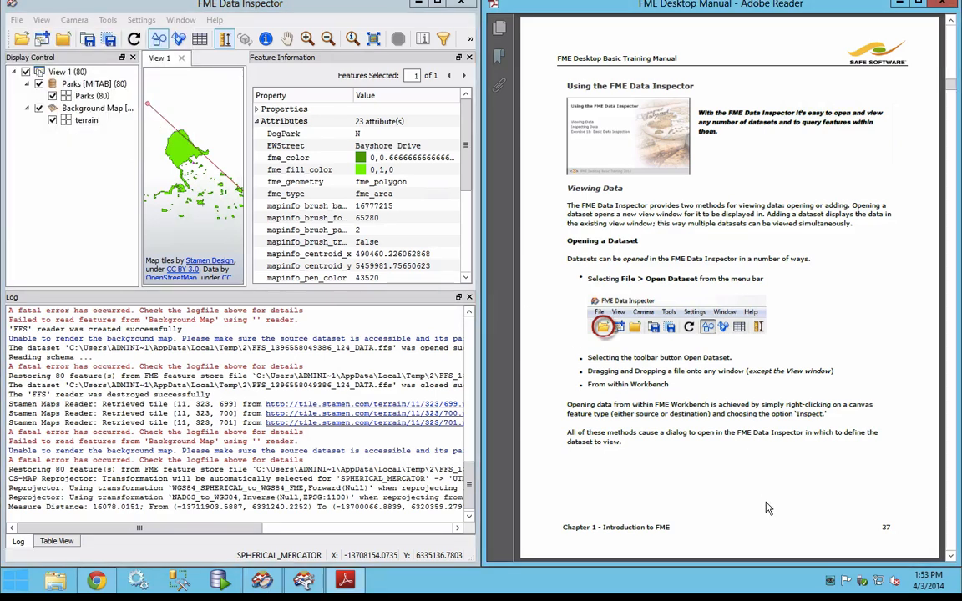
scroll(769, 509, "down", 3)
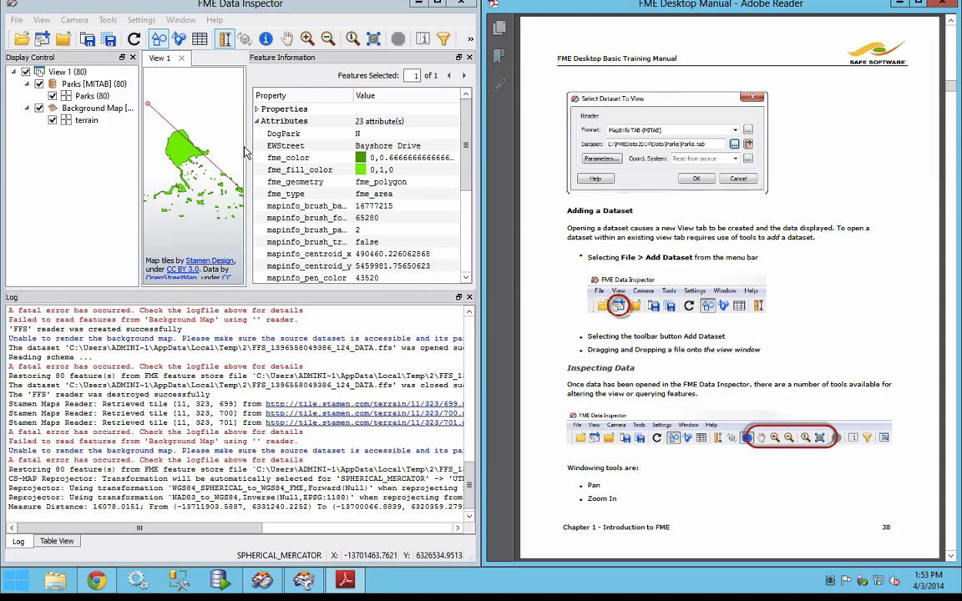
Step: Pan the map slightly and query the Stanley Park polygon again
left_click(286, 39)
mouse_move(200, 141)
left_mouse_down()
mouse_move(198, 168)
mouse_move(199, 150)
mouse_move(208, 165)
mouse_move(198, 180)
mouse_move(193, 149)
mouse_move(207, 160)
mouse_move(185, 116)
mouse_move(189, 142)
left_mouse_up()
left_click(266, 39)
left_click(193, 170)
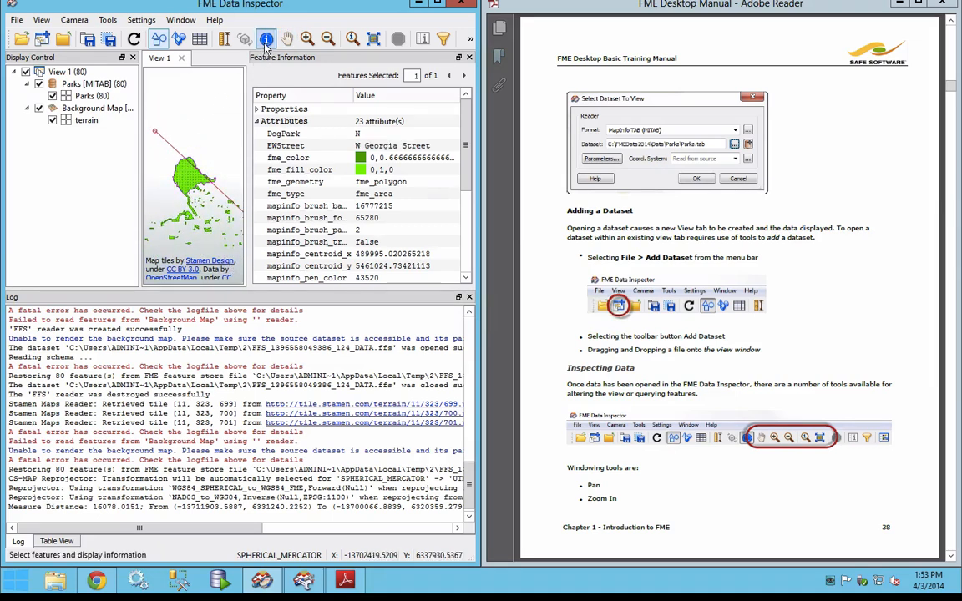
Step: Zoom to the selected Stanley Park, query and zoom to a small downtown park southeast of it, and return to the full data extent
left_click(352, 41)
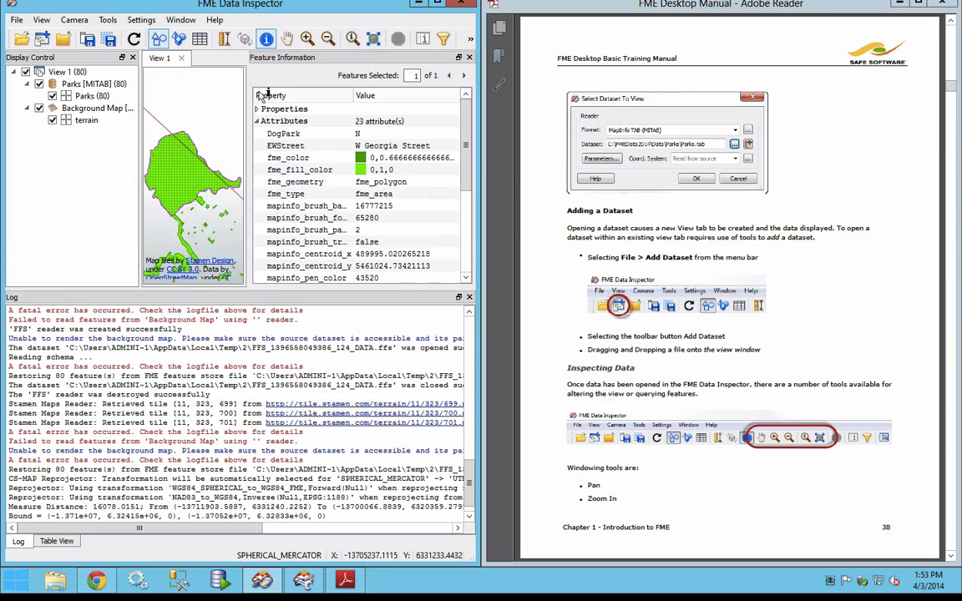
left_click(222, 214)
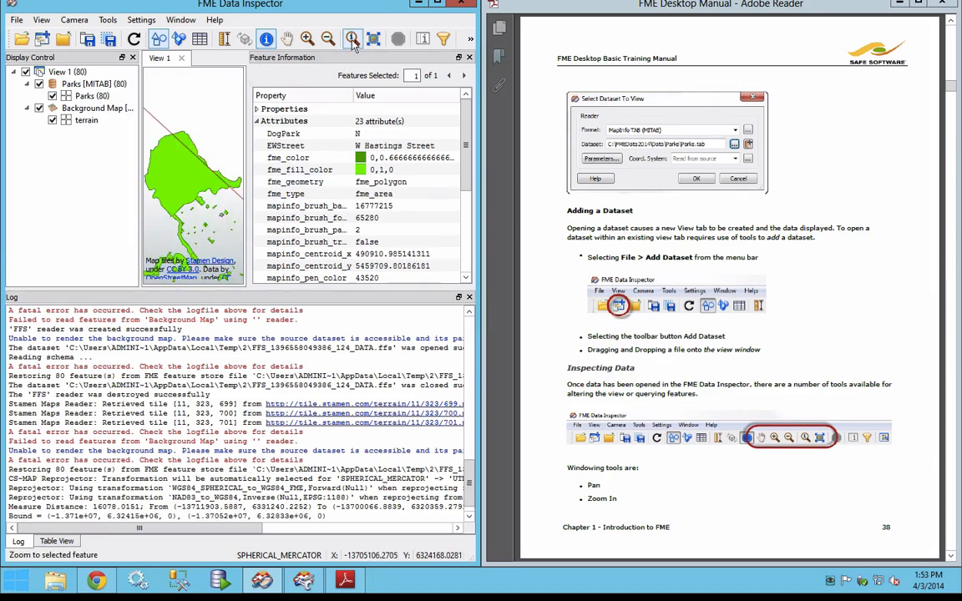
left_click(353, 40)
left_click(376, 43)
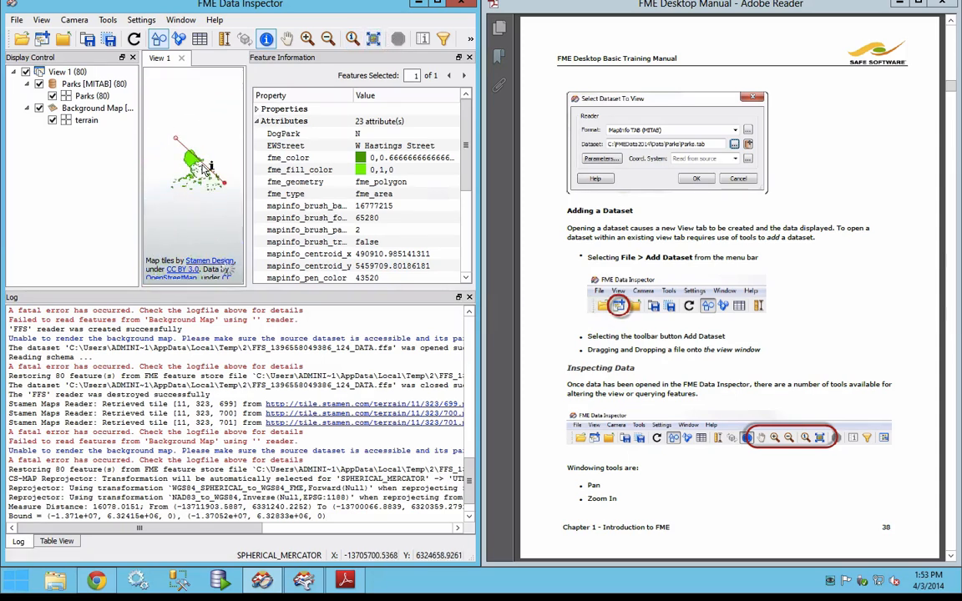
Step: Measure a north-south distance across Stanley Park's eastern peninsula toward downtown, and a shorter one across the peninsula itself
scroll(204, 167, "up", 2)
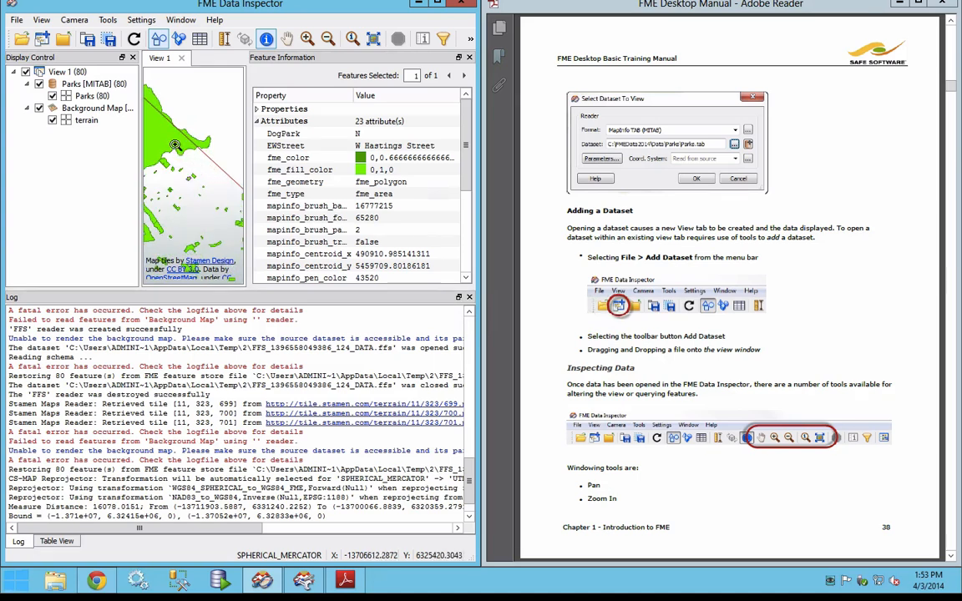
scroll(207, 177, "up", 2)
scroll(208, 181, "down", 3)
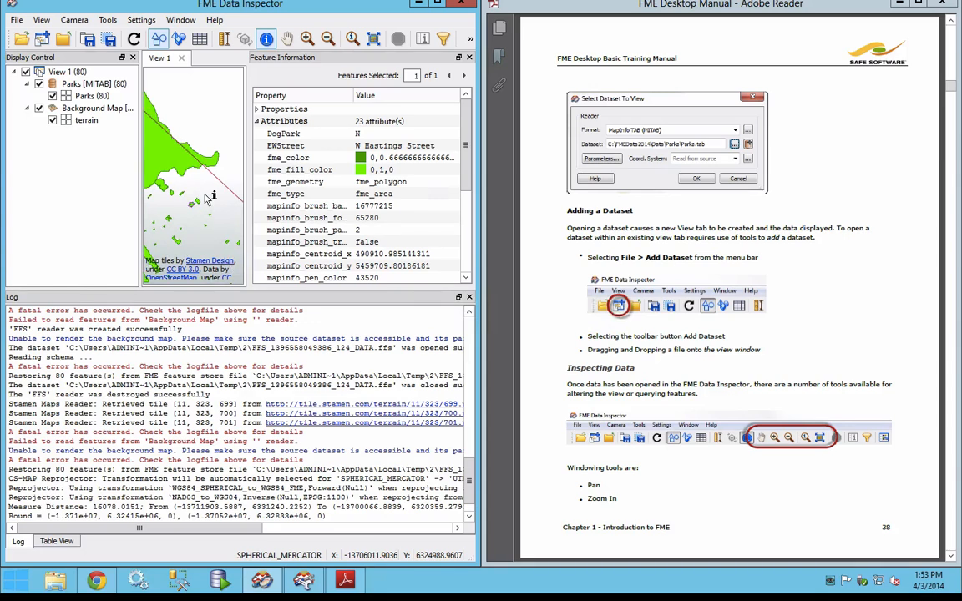
left_click(229, 40)
left_click_drag(193, 95, 199, 232)
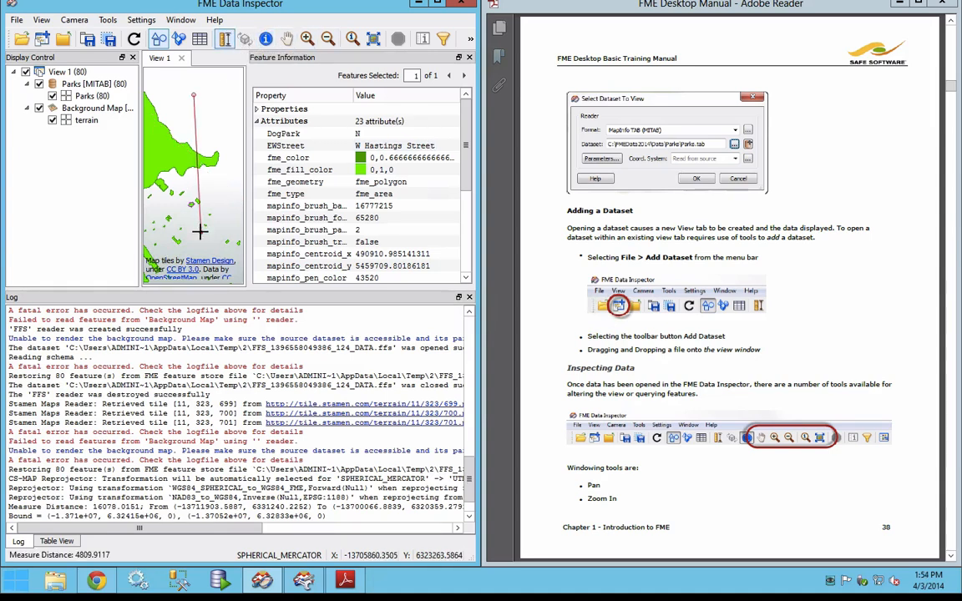
mouse_move(172, 192)
left_mouse_down()
mouse_move(201, 190)
mouse_move(201, 155)
mouse_move(165, 155)
mouse_move(165, 197)
mouse_move(229, 202)
mouse_move(227, 136)
mouse_move(178, 174)
left_mouse_up()
Step: Read the training manual on to page 40, covering the windowing and querying tools and the parts of the Feature Information window
left_click(726, 527)
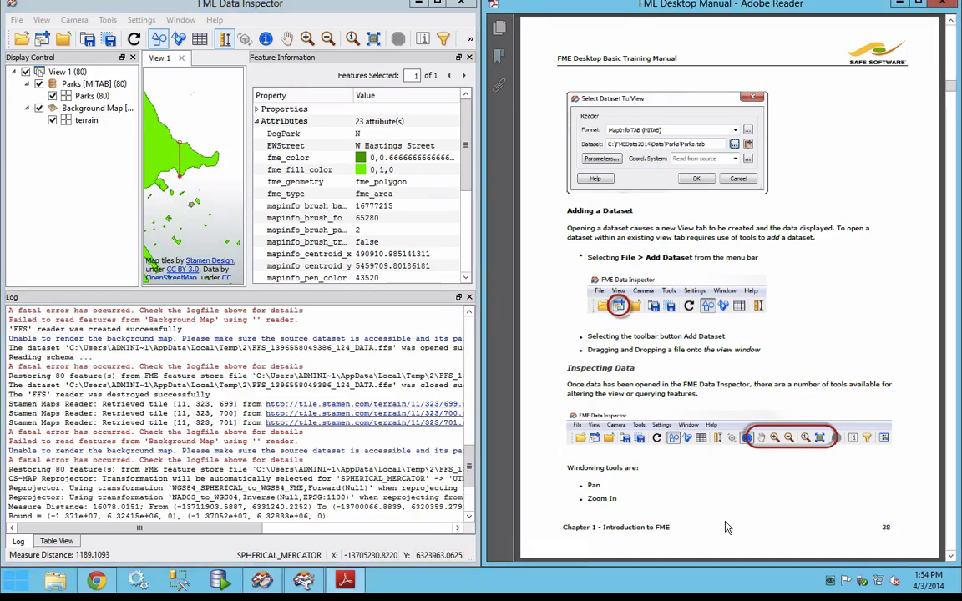
scroll(726, 528, "down", 3)
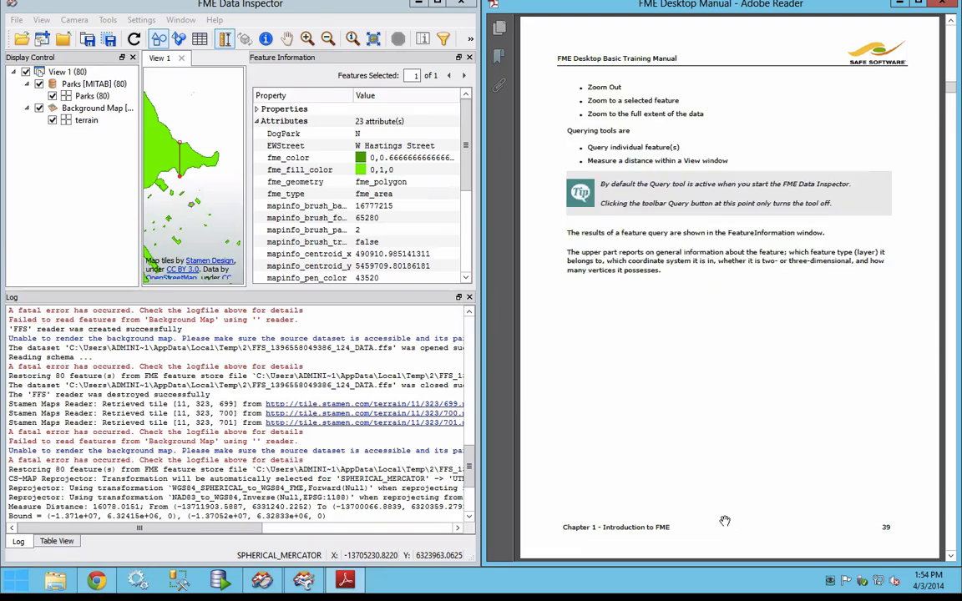
scroll(726, 527, "down", 3)
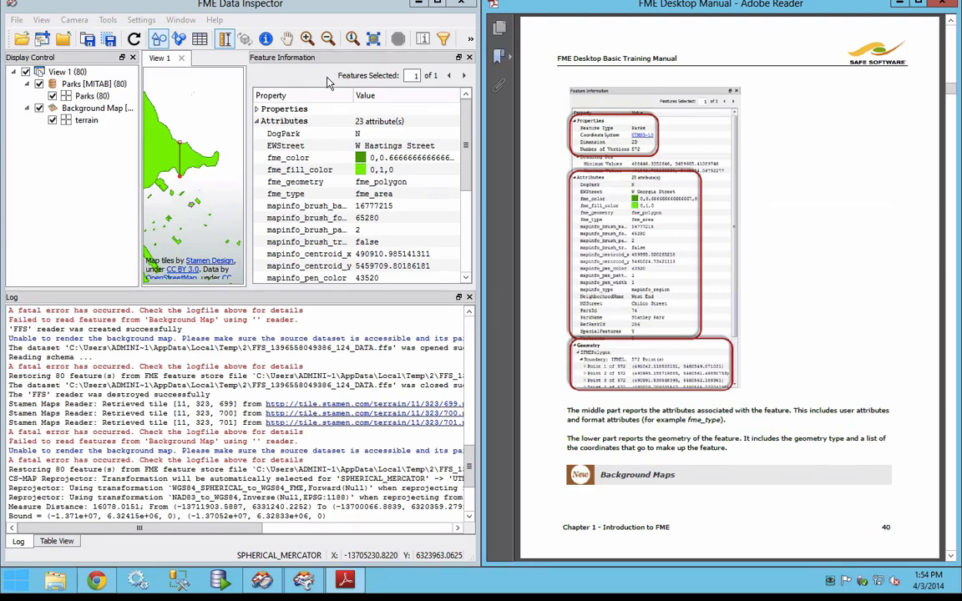
Step: Query the Stanley Park polygon on the map and show its record in the Table View
left_click(265, 38)
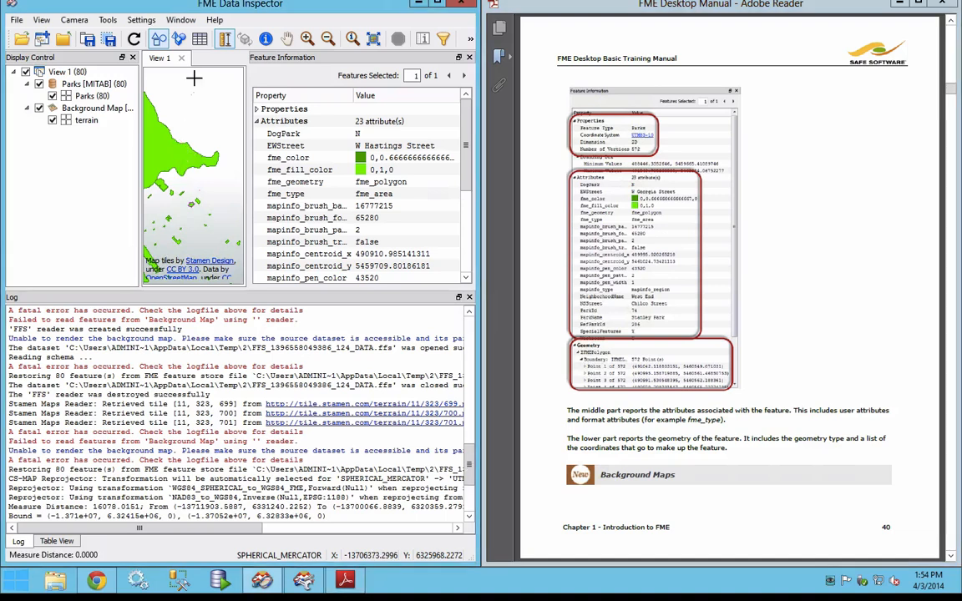
left_click(147, 146)
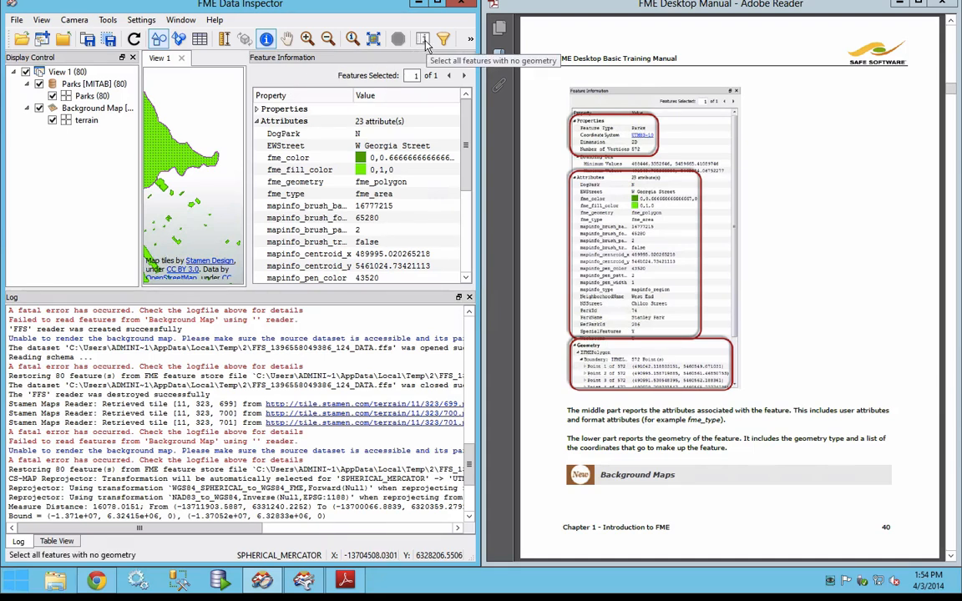
left_click(62, 543)
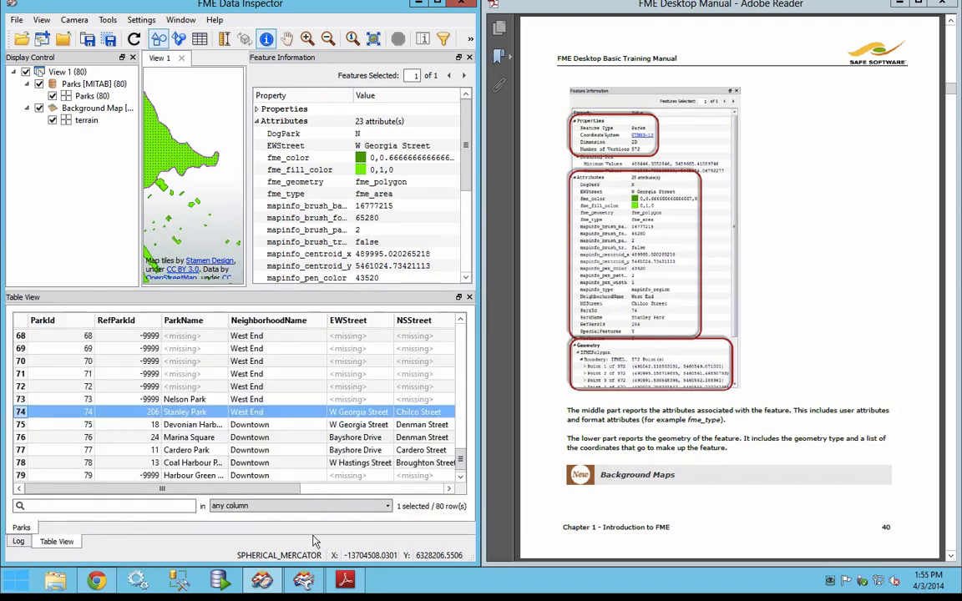
Step: Follow the manual's Background Maps section and choose MapQuest Web Map Tile Service as the background format in the FME Options
left_click_drag(682, 475, 599, 476)
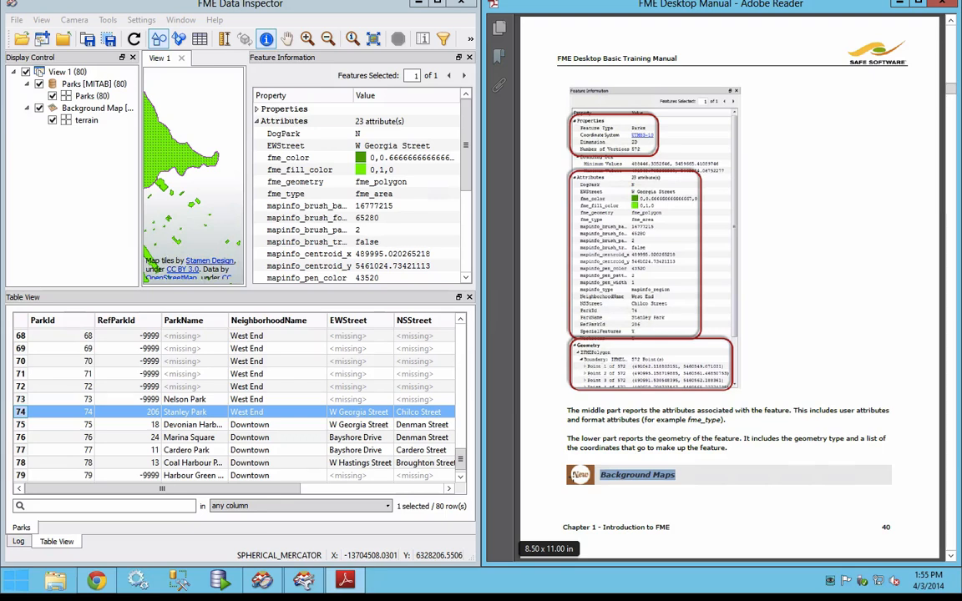
scroll(836, 449, "down", 3)
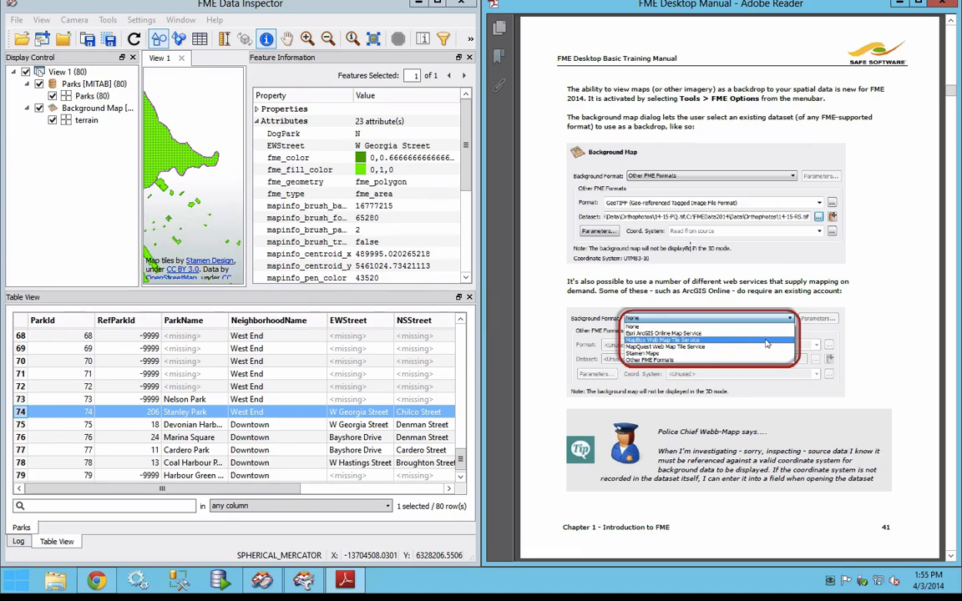
left_click(108, 19)
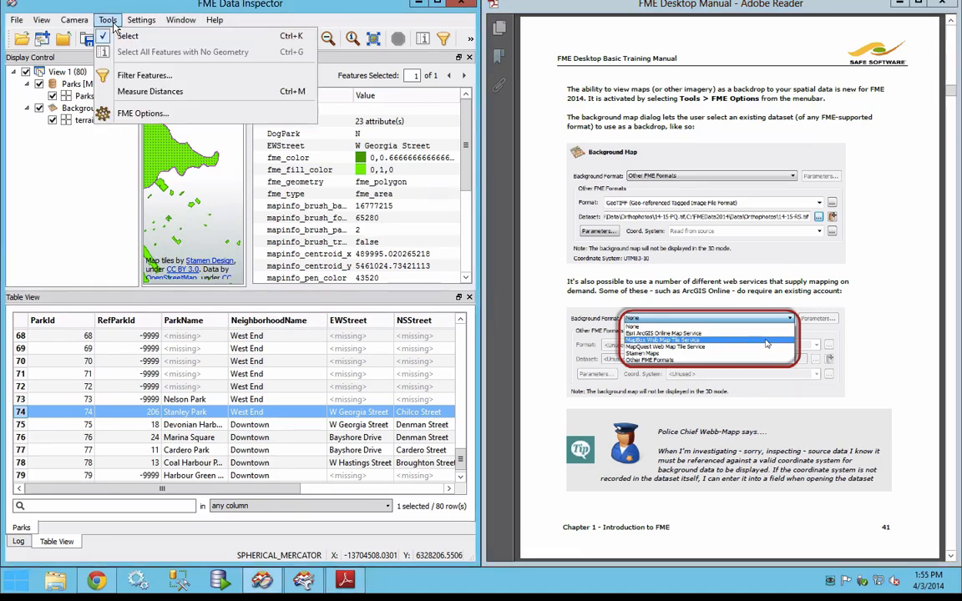
left_click(185, 120)
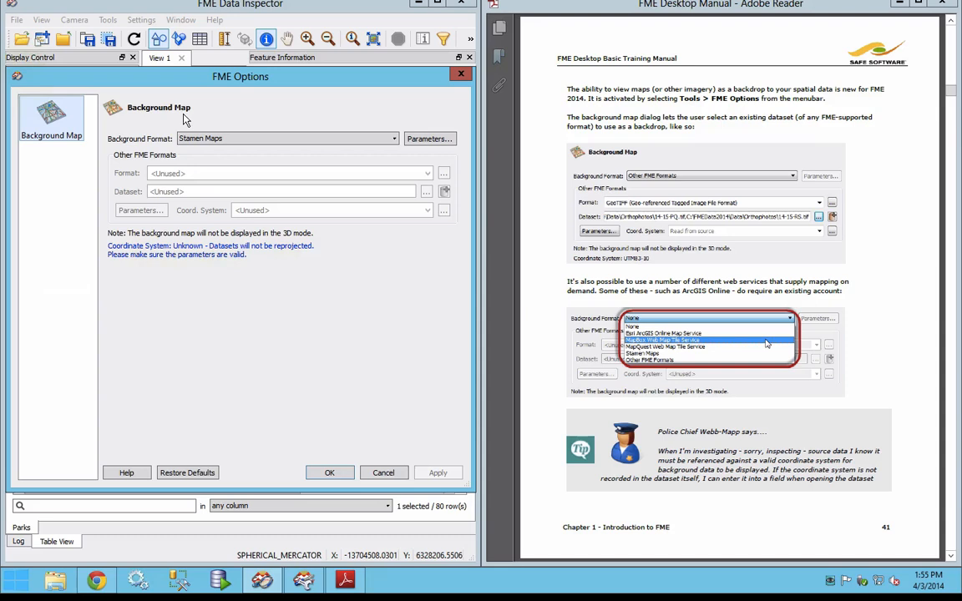
left_click(275, 140)
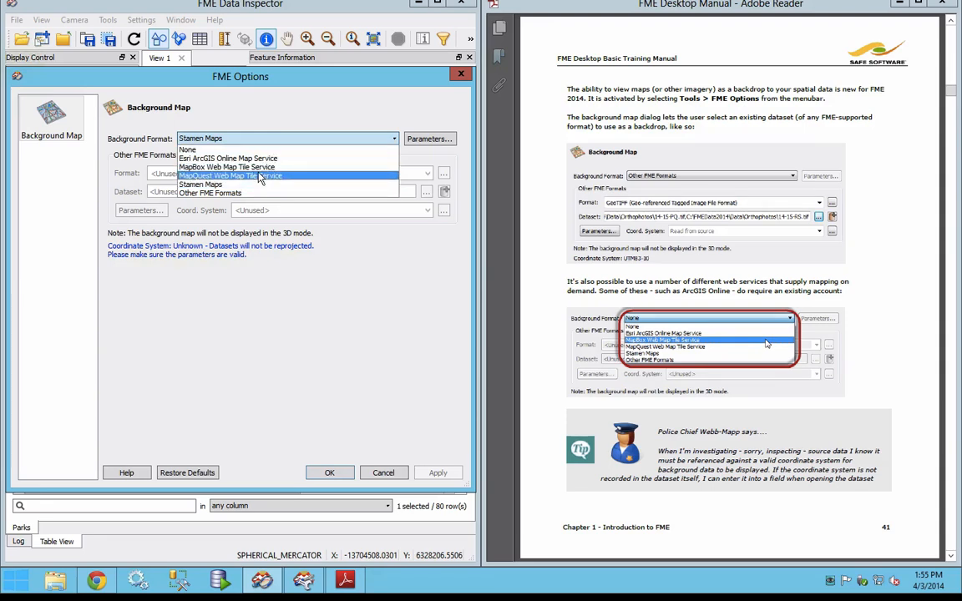
left_click(260, 176)
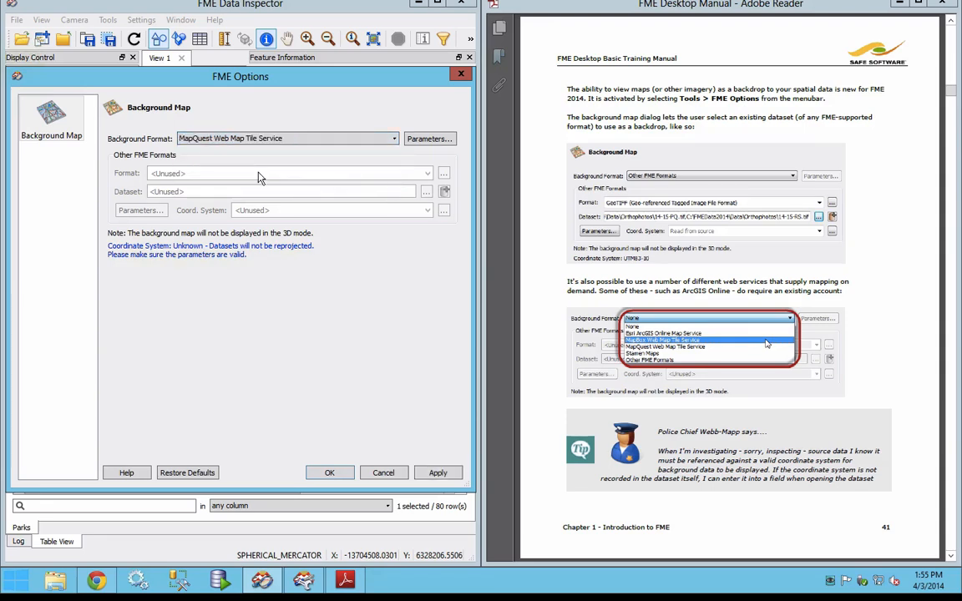
Step: Set the MapQuest background's map list parameter to OpenStreetMap and apply the FME options
left_click(408, 137)
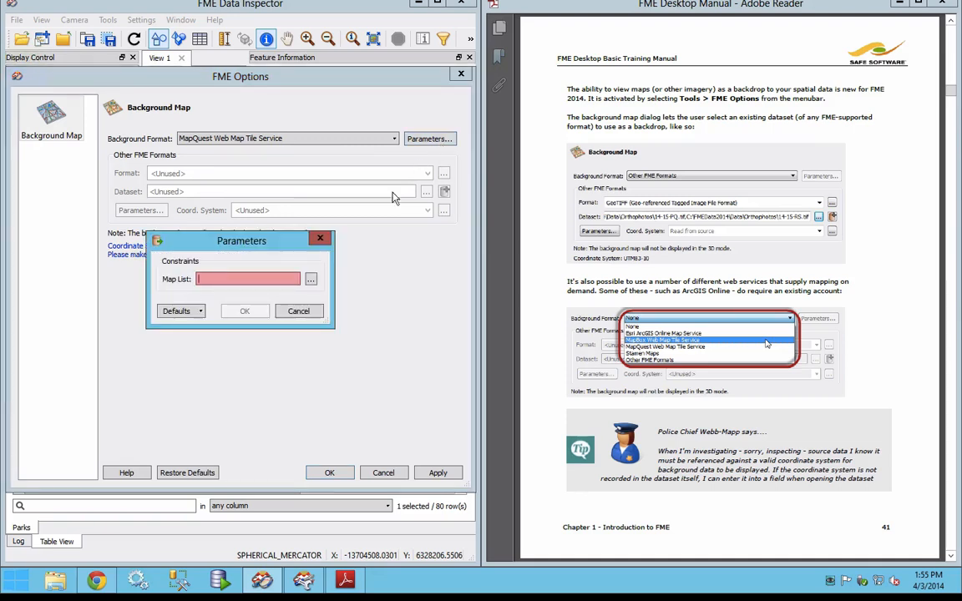
left_click(310, 279)
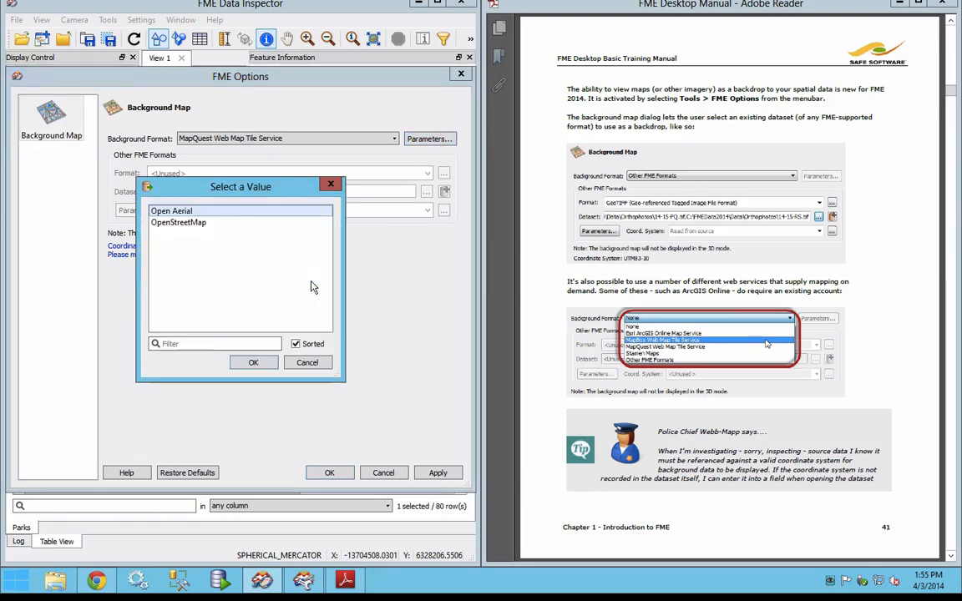
left_click(193, 224)
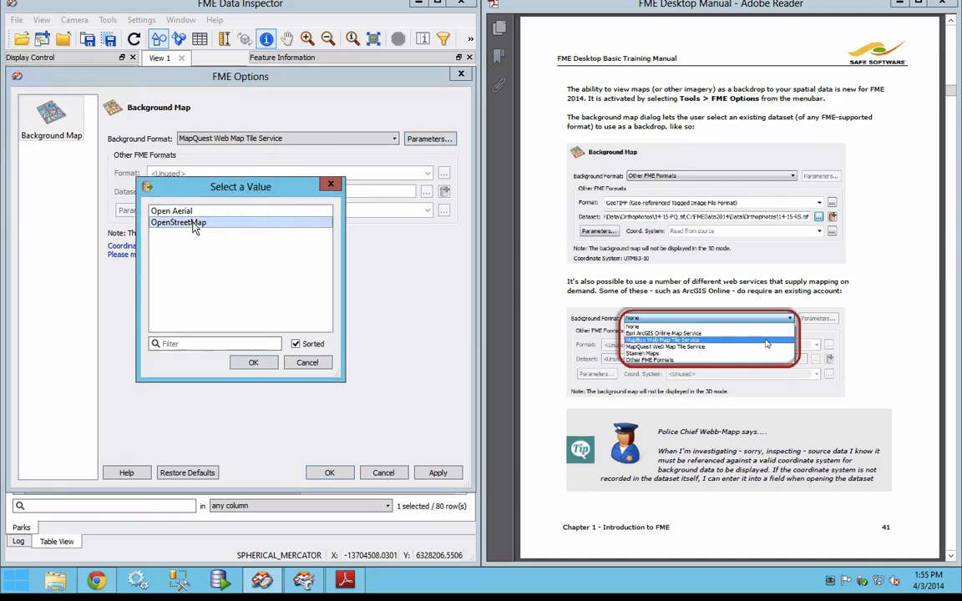
left_click(252, 363)
left_click(243, 311)
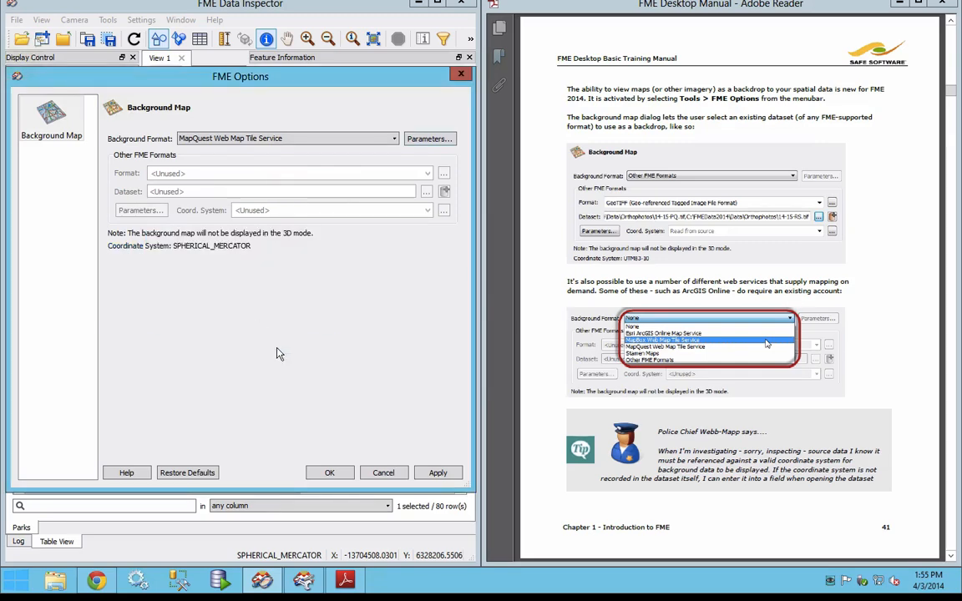
left_click(330, 473)
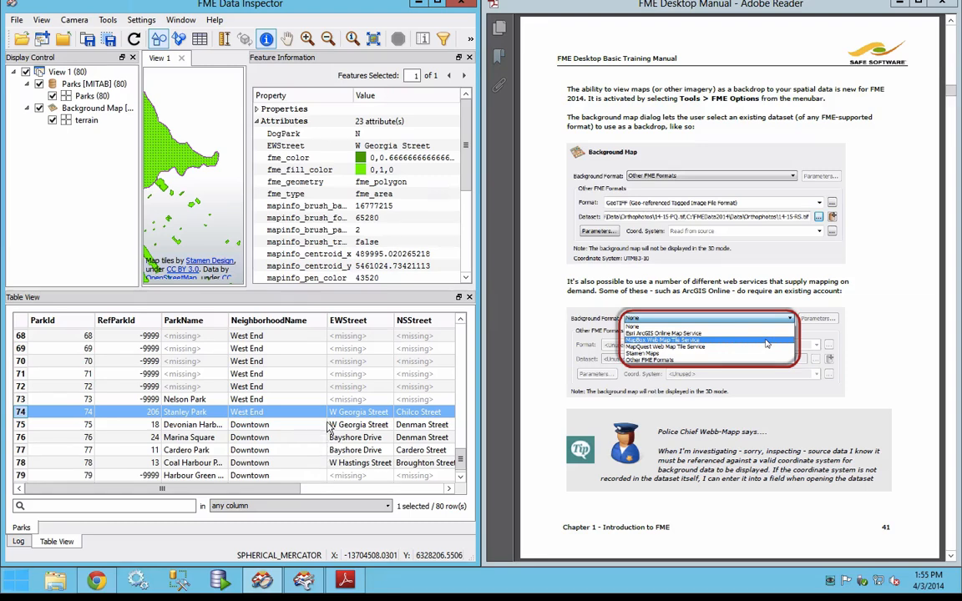
Step: Maximize the Data Inspector and open the MapInfo TAB dataset Parks.tab in a new view, with the coordinate system read from source
left_click(438, 5)
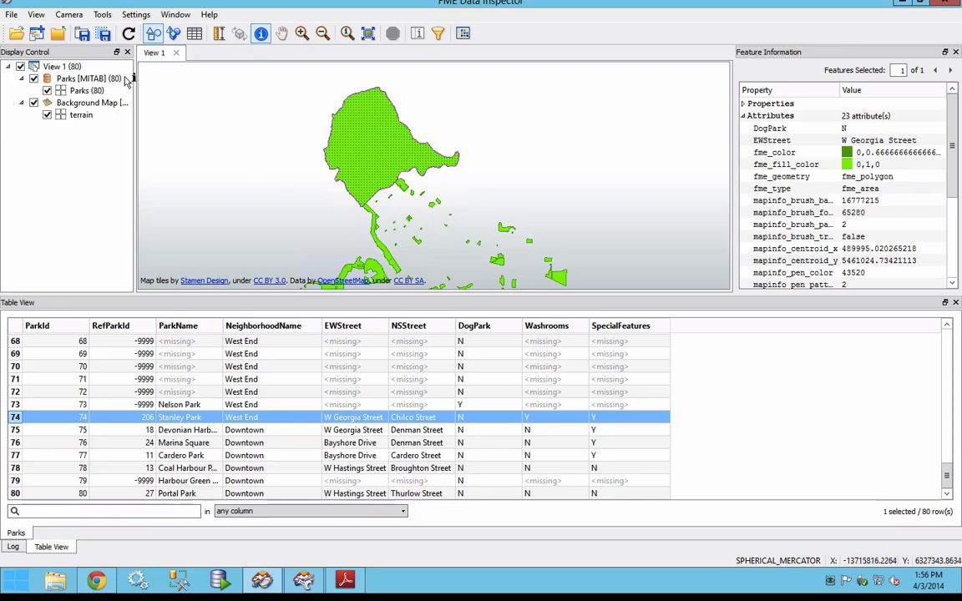
left_click(18, 36)
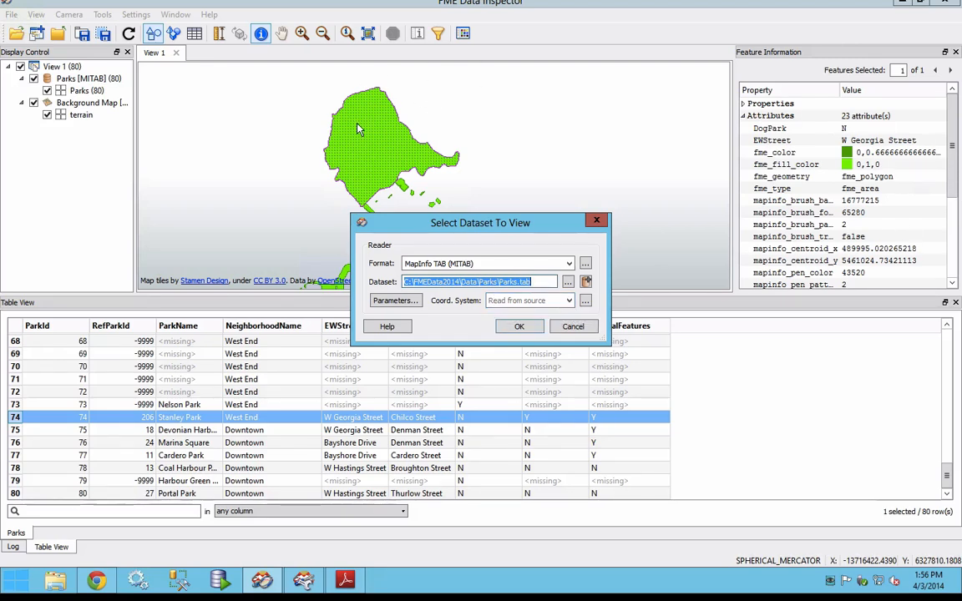
left_click(519, 296)
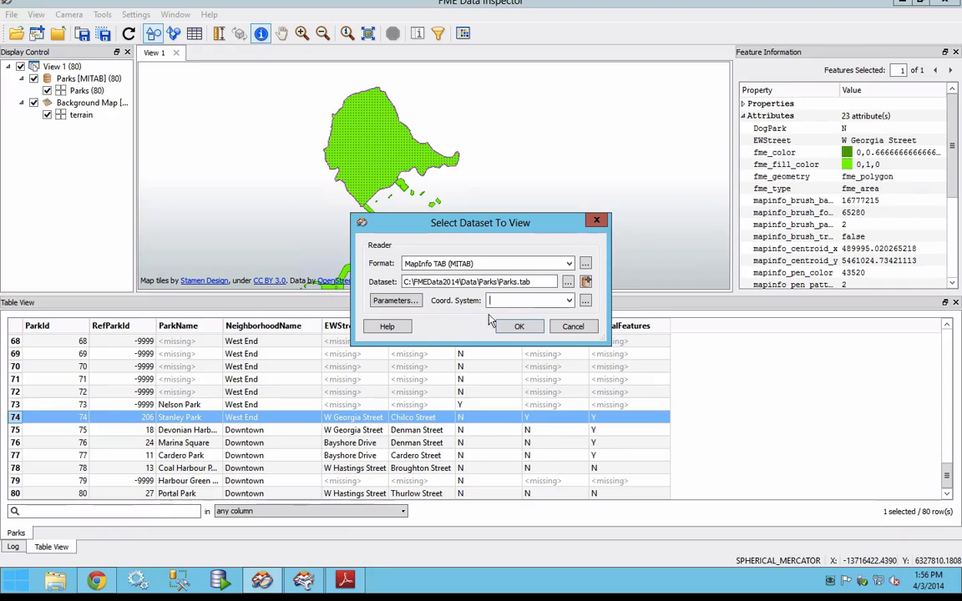
left_click(529, 328)
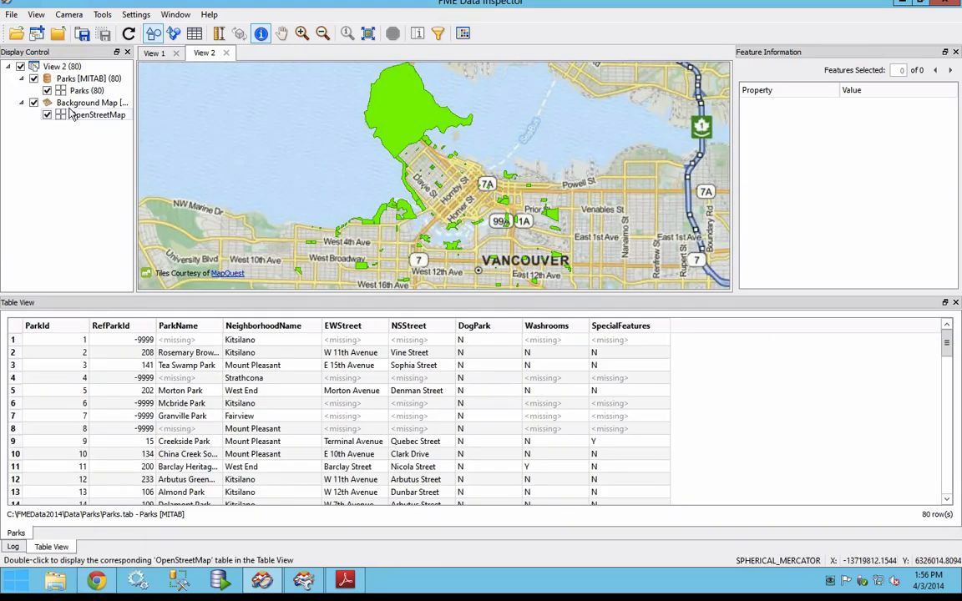
Step: Toggle the background map's visibility off and on in View 2 to compare the parks with and without it
left_click(34, 103)
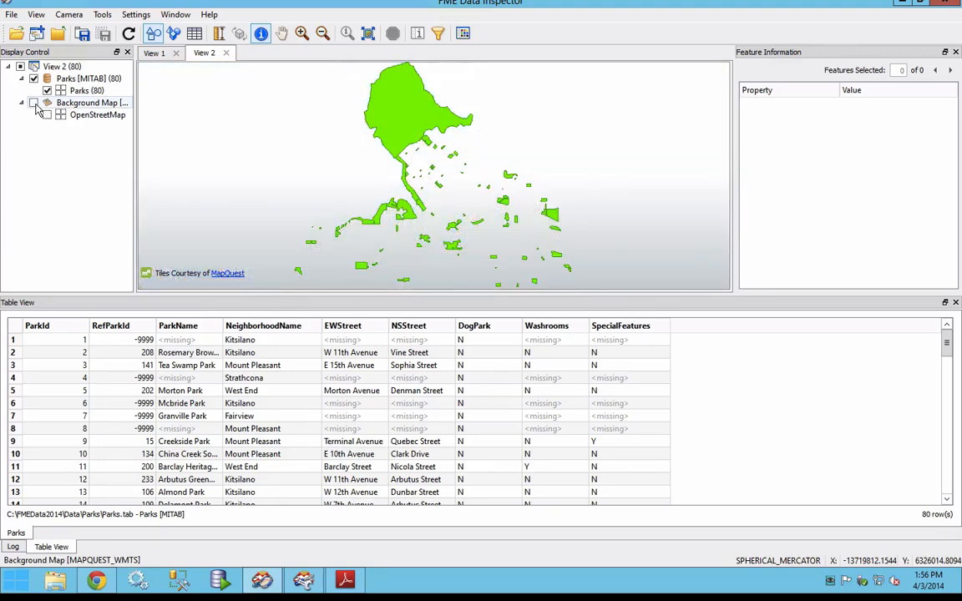
left_click(35, 103)
left_click(34, 103)
left_click(34, 103)
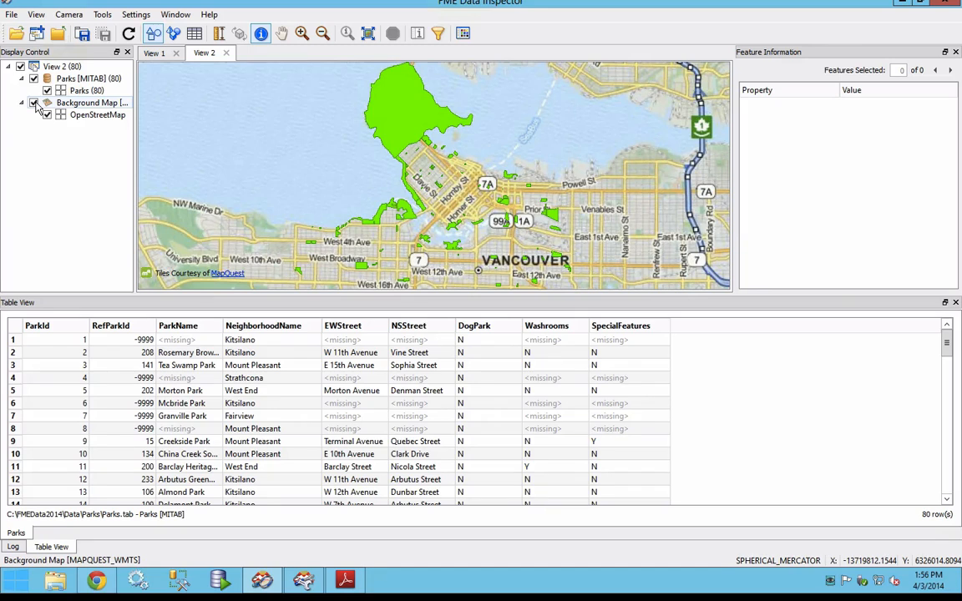
Step: Switch to the training manual in Adobe Reader and read on to Exercise 1b on page 43, highlighting its overall goal
mouse_move(616, 352)
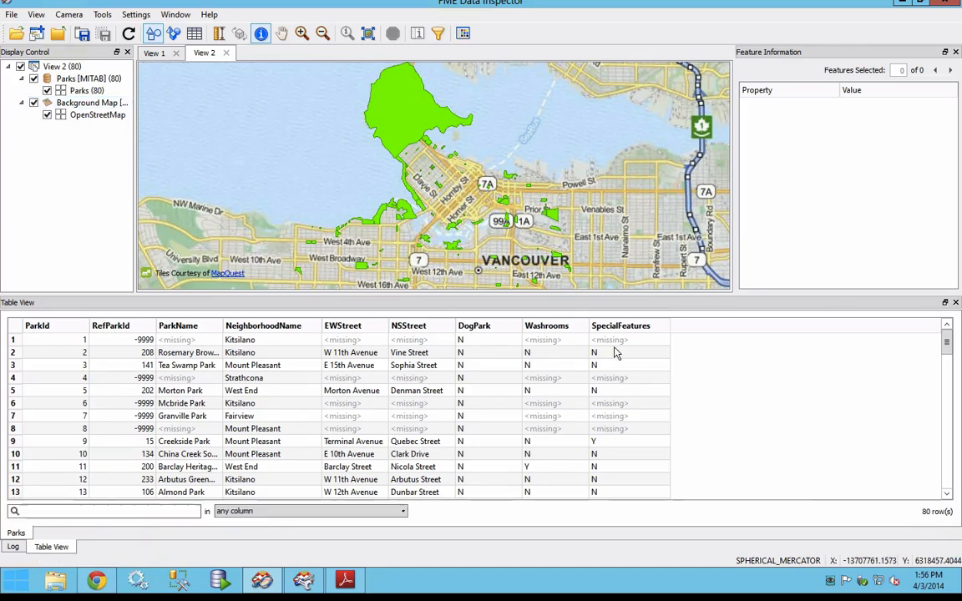
left_click(348, 579)
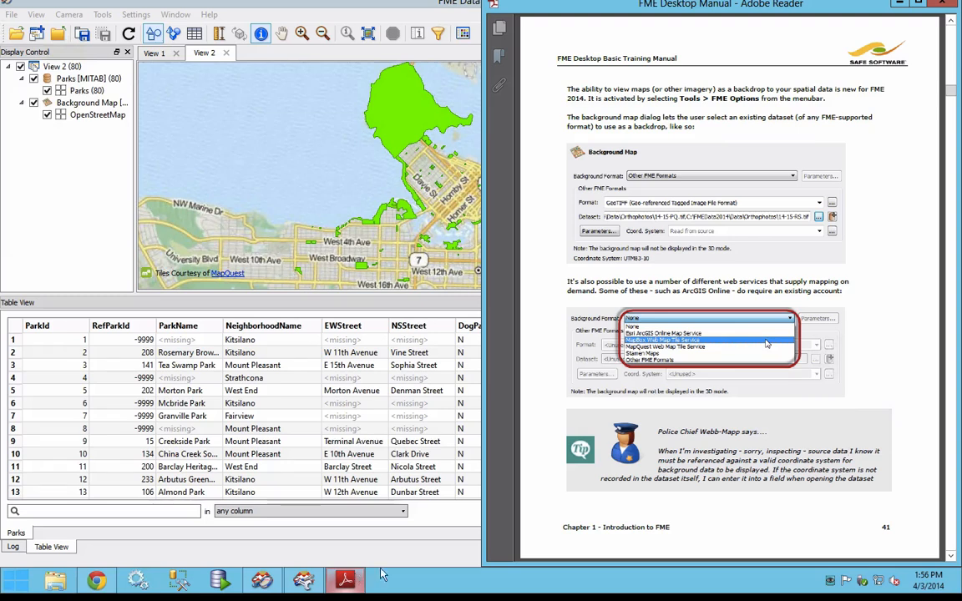
scroll(659, 493, "down", 3)
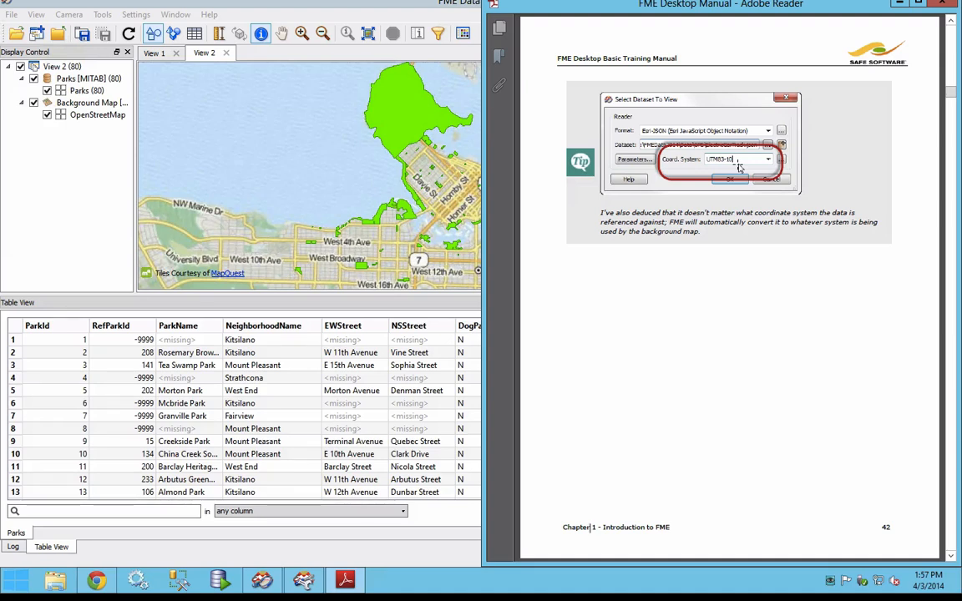
scroll(738, 166, "down", 1)
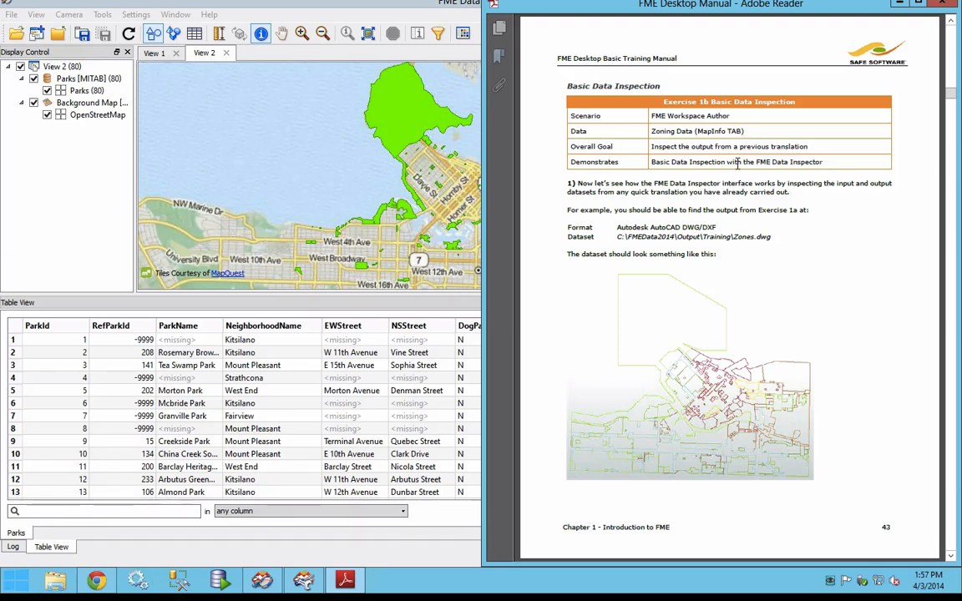
left_click_drag(655, 144, 799, 146)
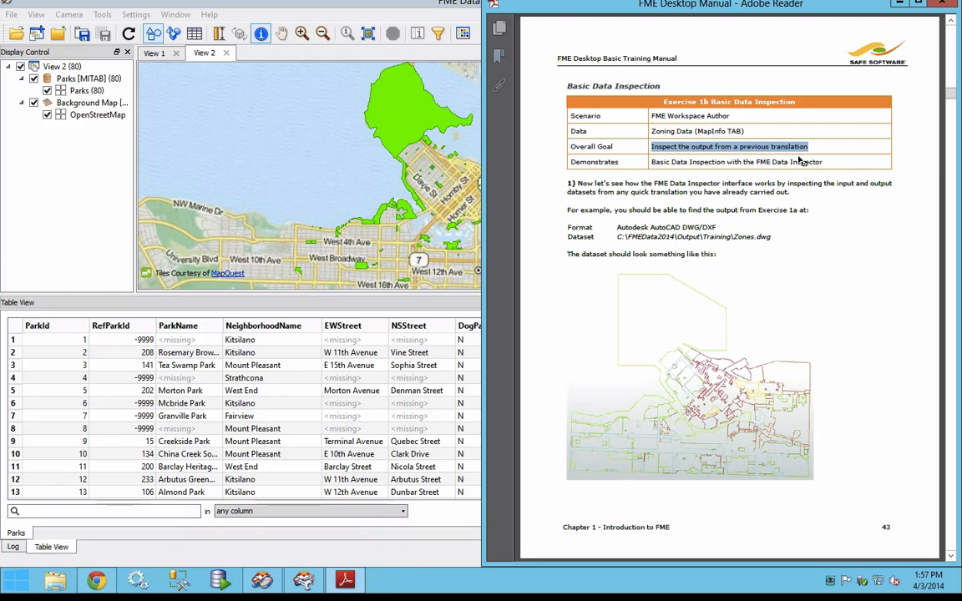
Step: Start opening a dataset in a new view of the Data Inspector
left_click(17, 39)
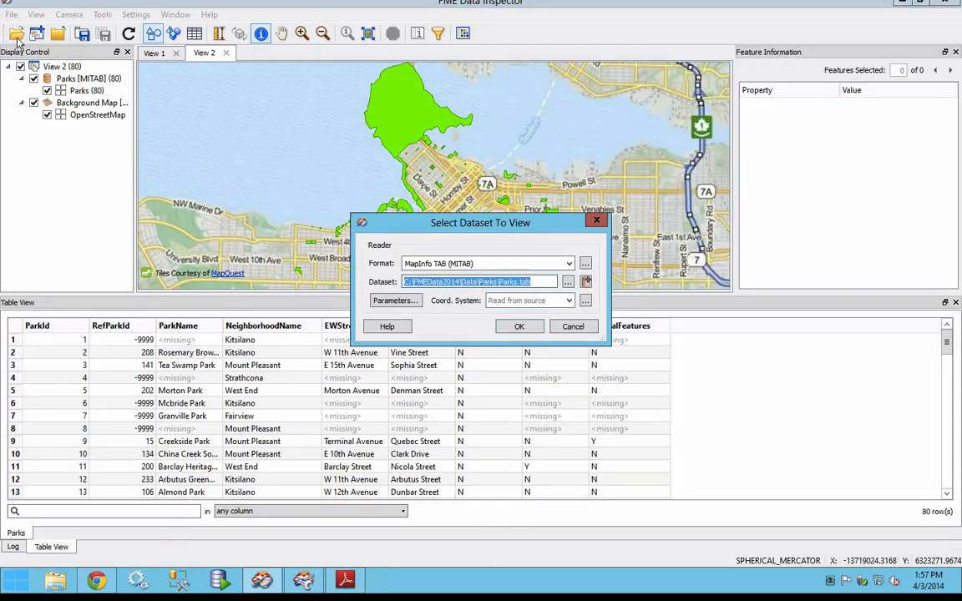
left_click(568, 283)
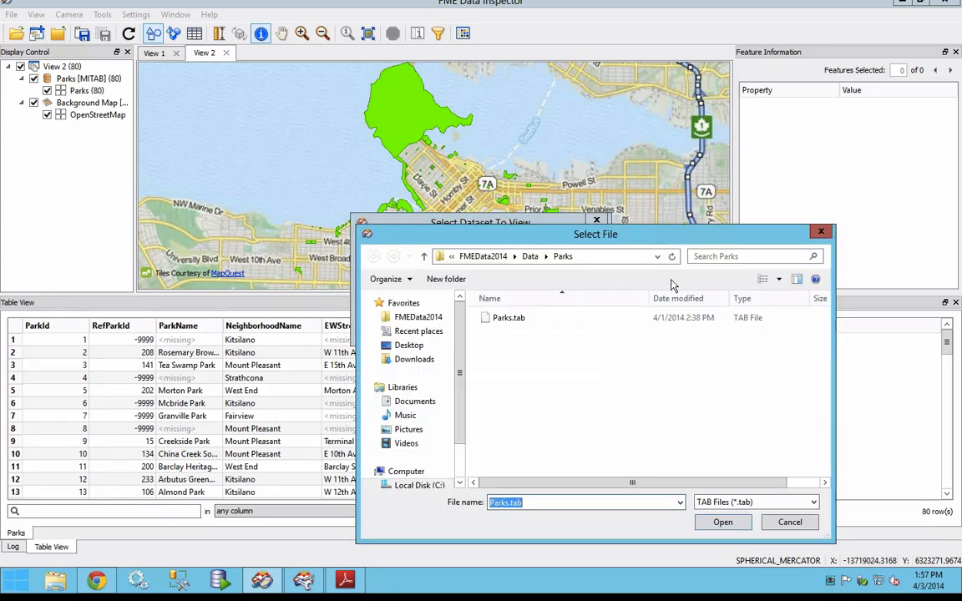
key("Return")
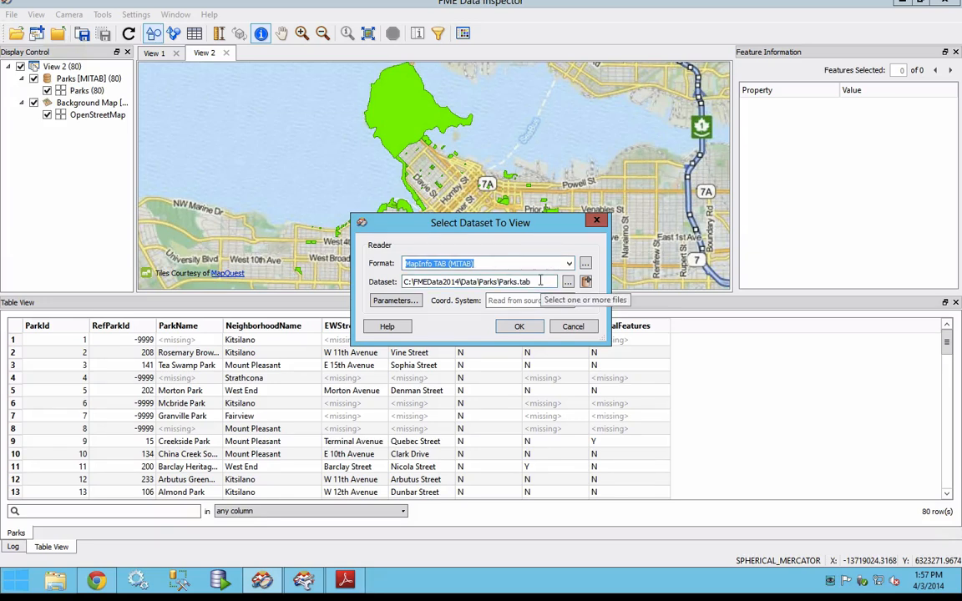
left_click(568, 282)
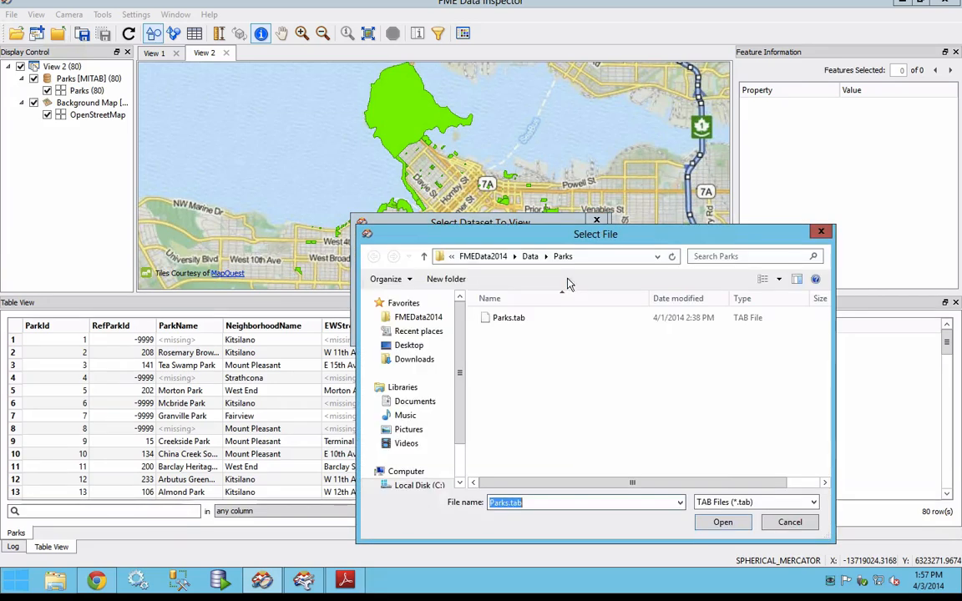
left_click(716, 526)
Step: Set the reader format of the dataset to view to Autodesk AutoCAD DWG/DXF
left_click(490, 264)
key("BackSpace")
type("dwg")
key("Down")
key("Tab")
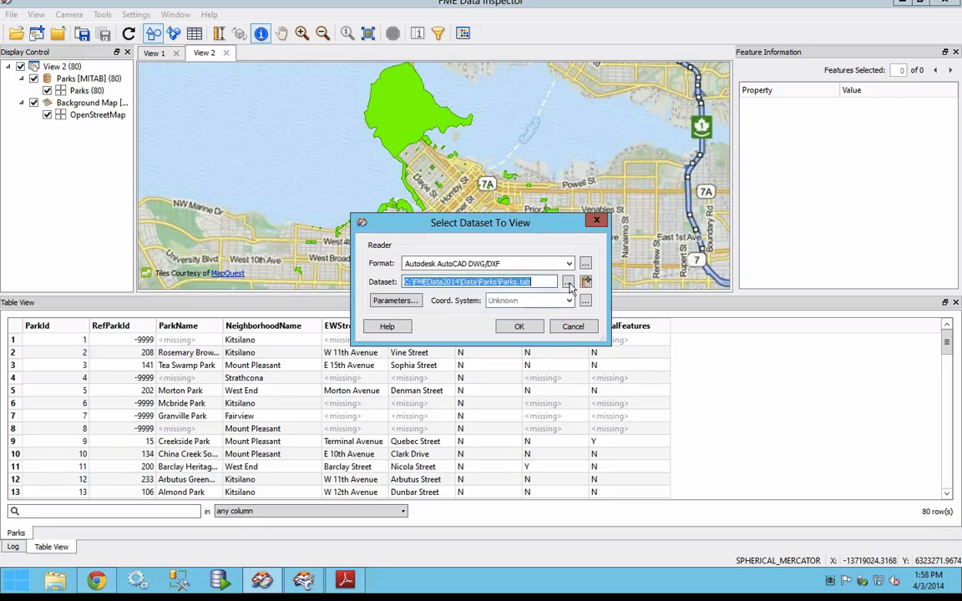
Step: Choose Zones.dwg from the FMEData2014\Output\Training folder as the source dataset
left_click(568, 281)
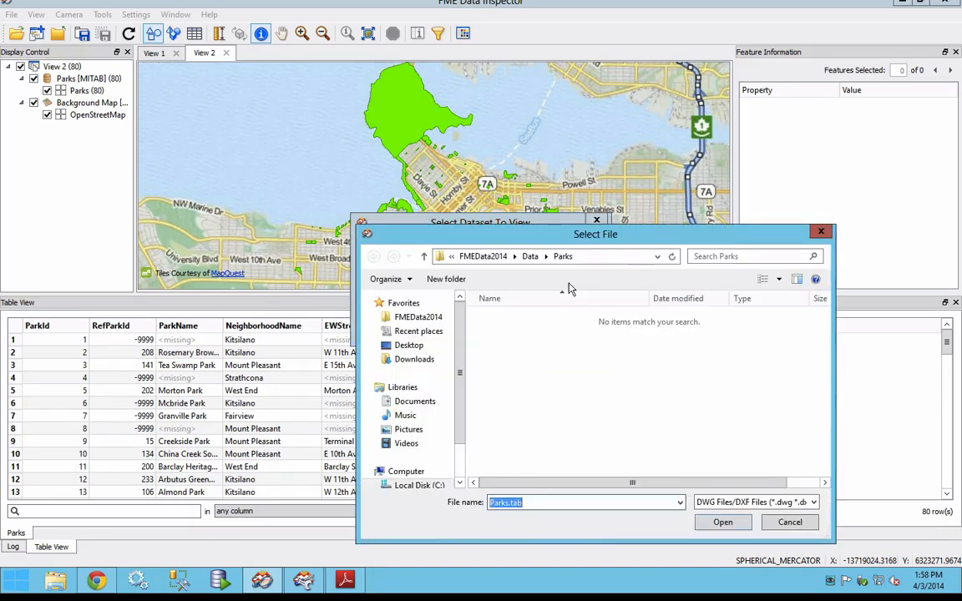
left_click(428, 318)
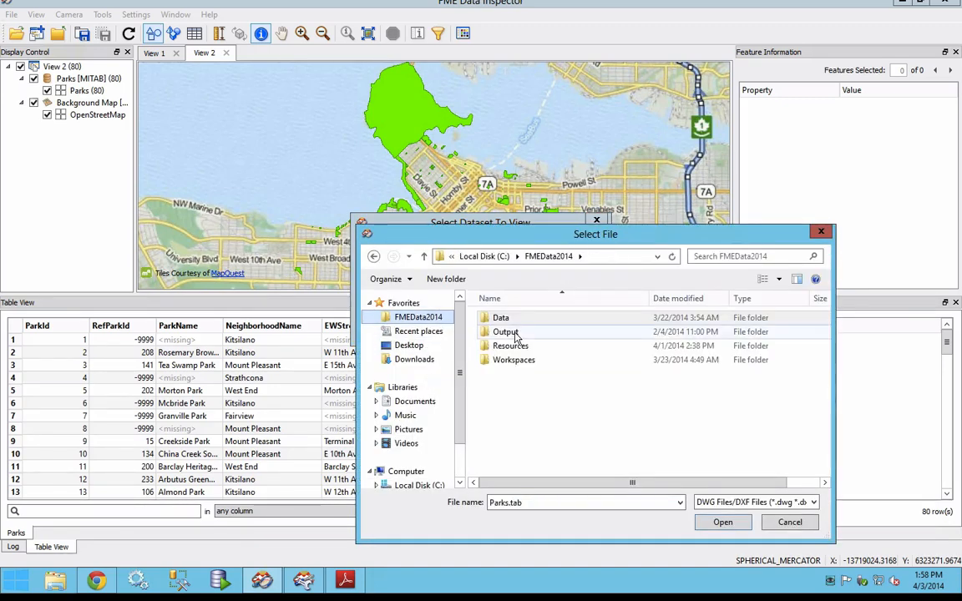
double_click(506, 333)
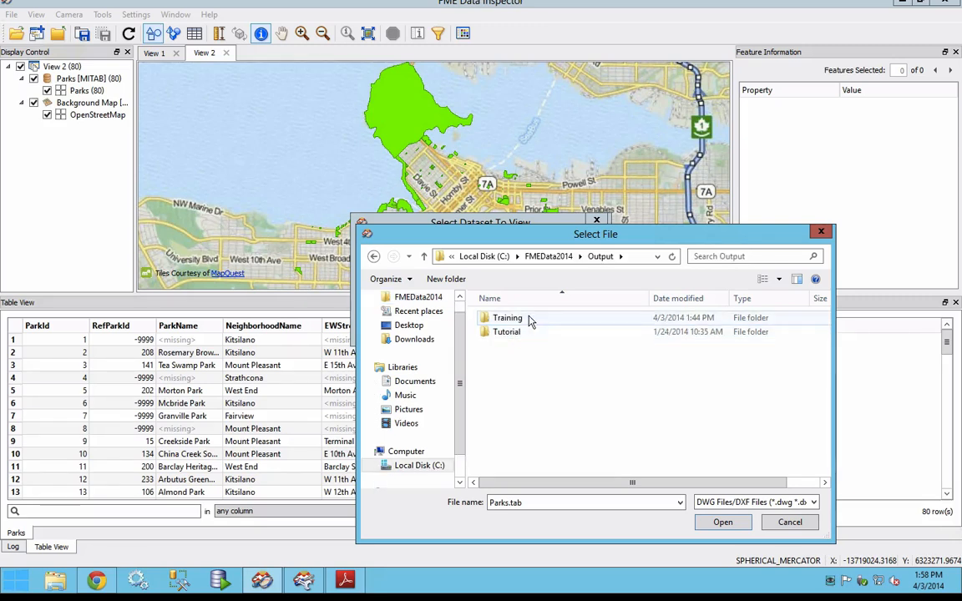
double_click(507, 318)
left_click(530, 323)
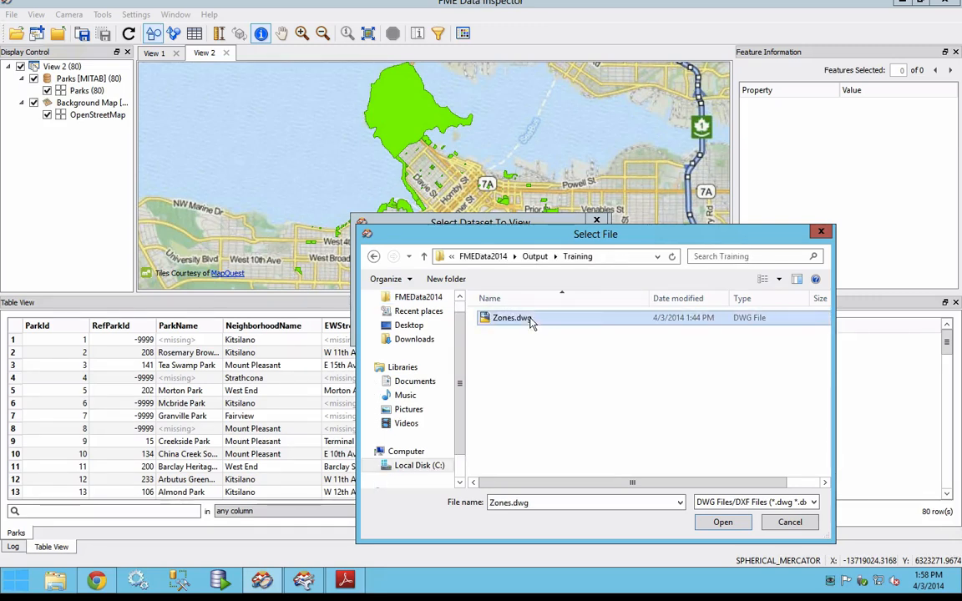
left_click(733, 527)
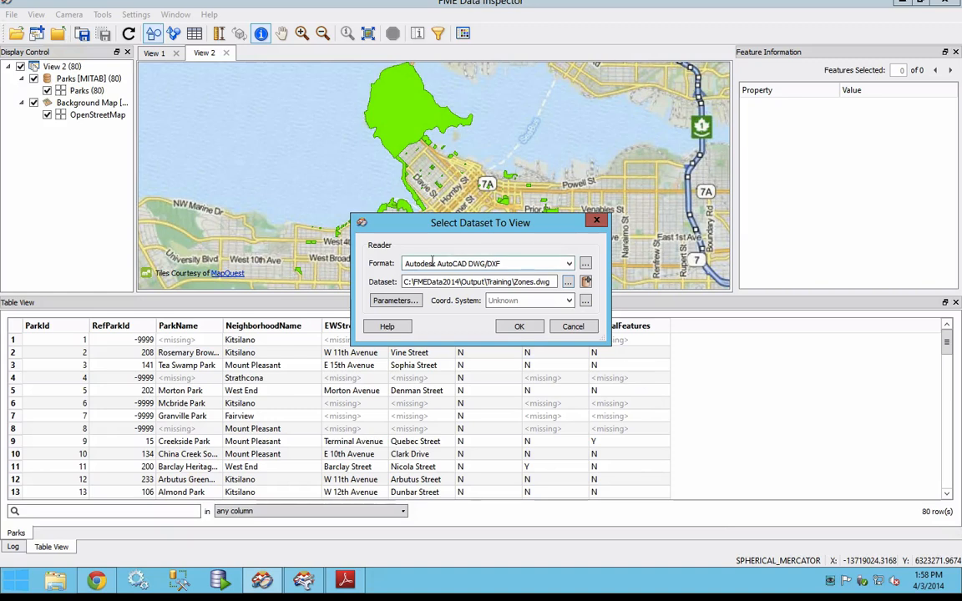
Step: Review the AutoCAD DWG/DXF reader parameters, accept them, and open Zones.dwg with the coordinate system left as Unknown
left_click(394, 301)
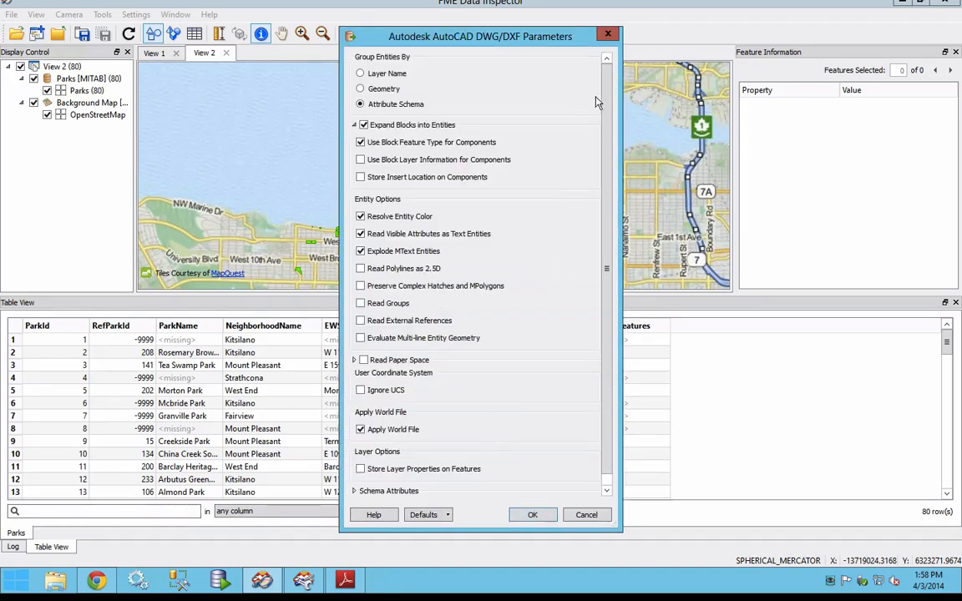
scroll(607, 193, "down", 1)
scroll(540, 81, "up", 1)
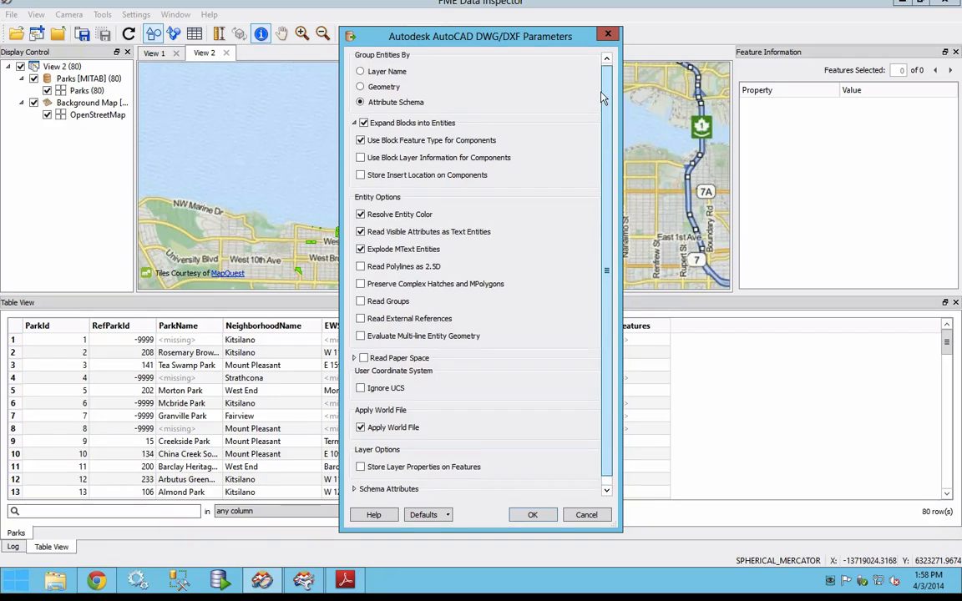
left_click(531, 515)
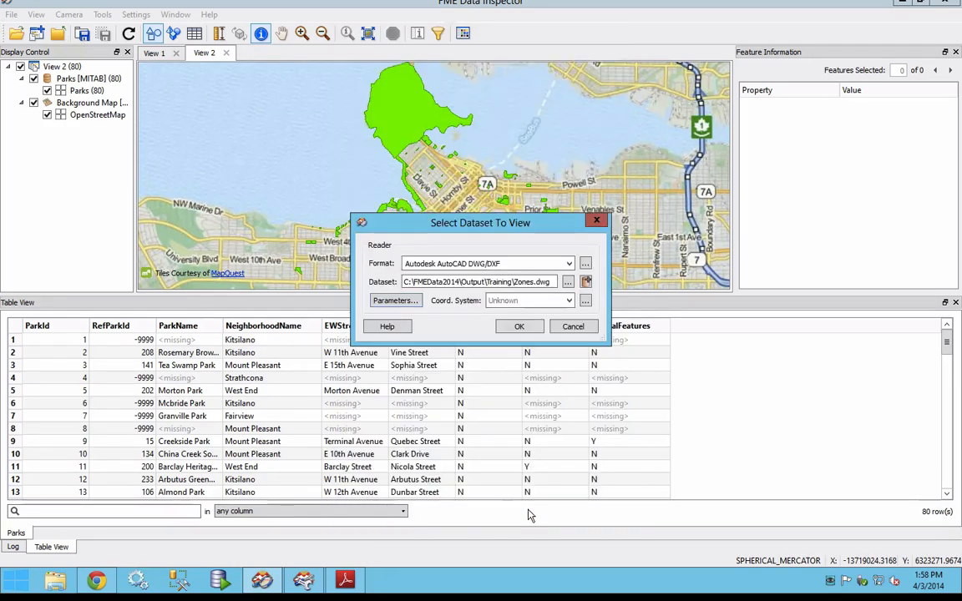
left_click(514, 334)
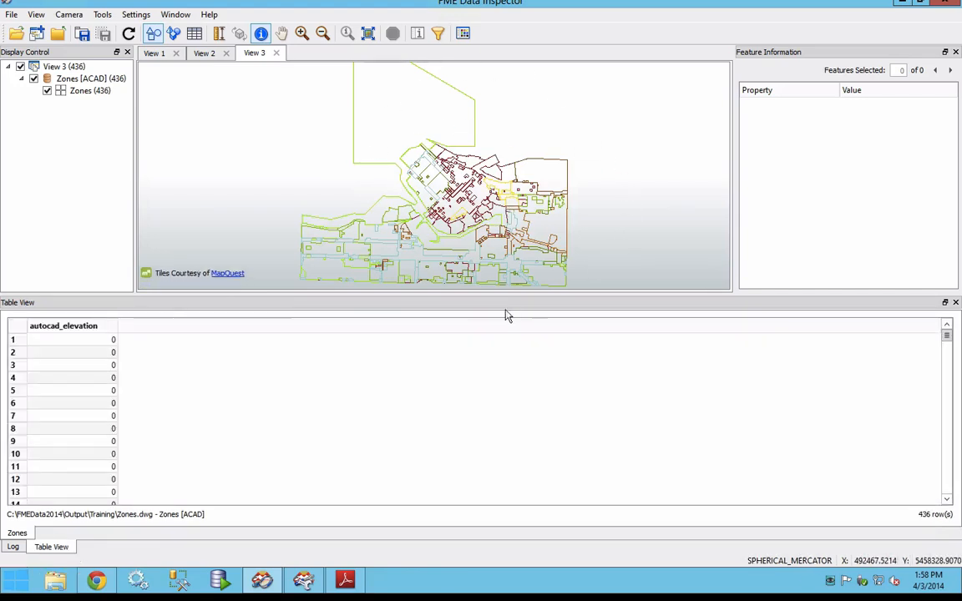
Step: Query a zone feature in View 3 to check its coordinate system and attributes
left_click(555, 224)
left_click(833, 218)
key("ctrl+f")
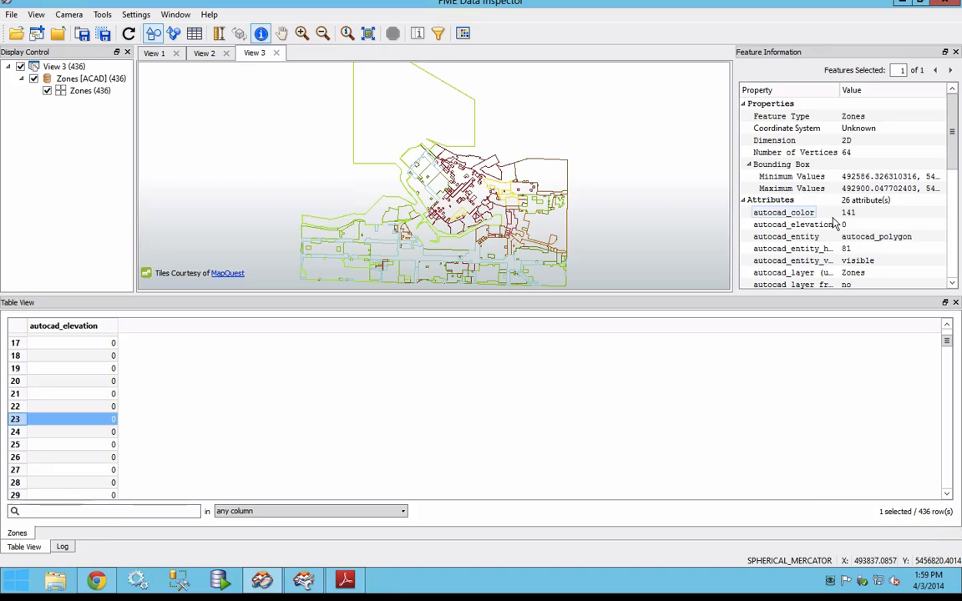
Step: Open the AutoCAD dataset Zones.dwg again in a new view with its coordinate system set to UTM83-10
left_click(16, 34)
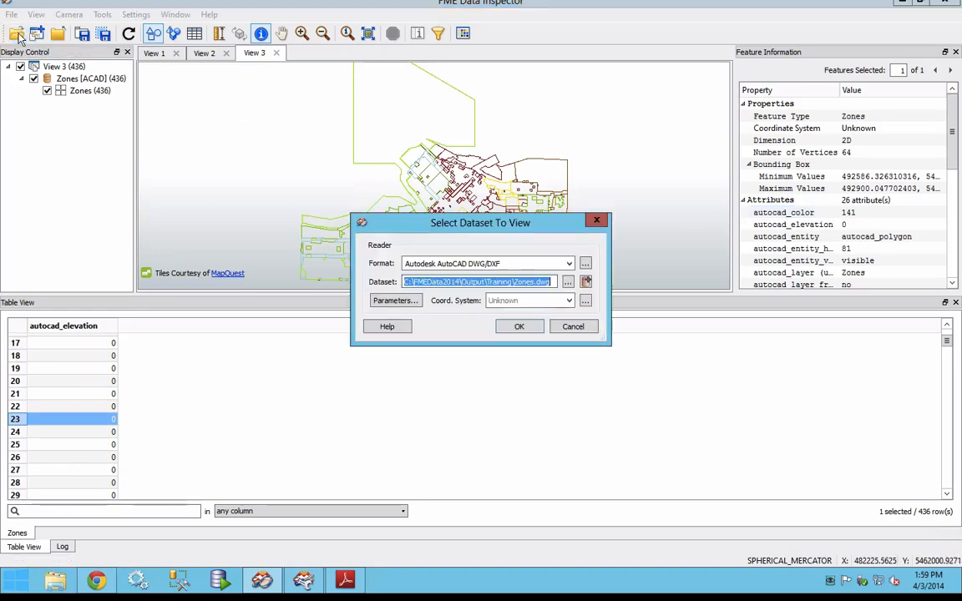
left_click(517, 302)
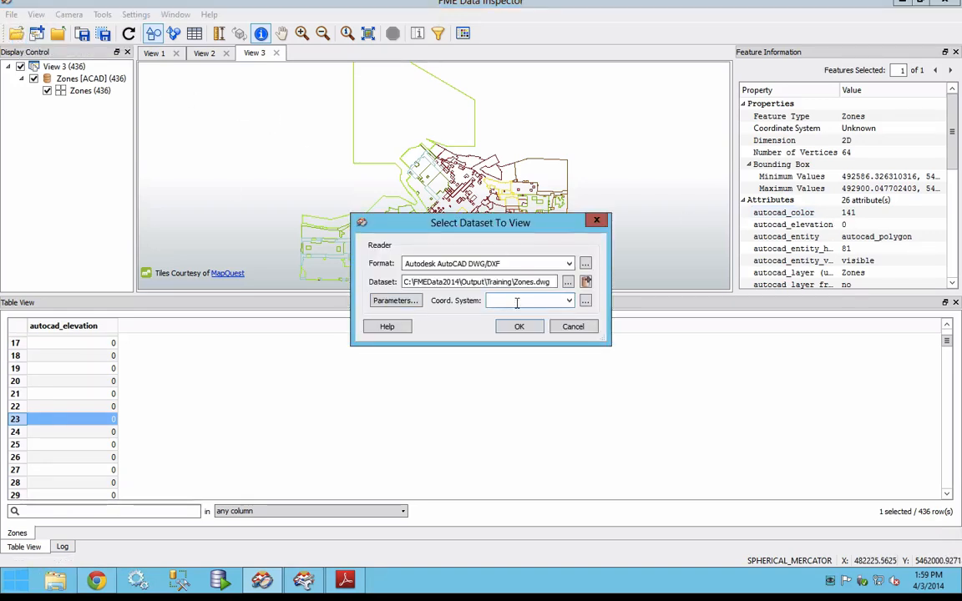
type("utm83-")
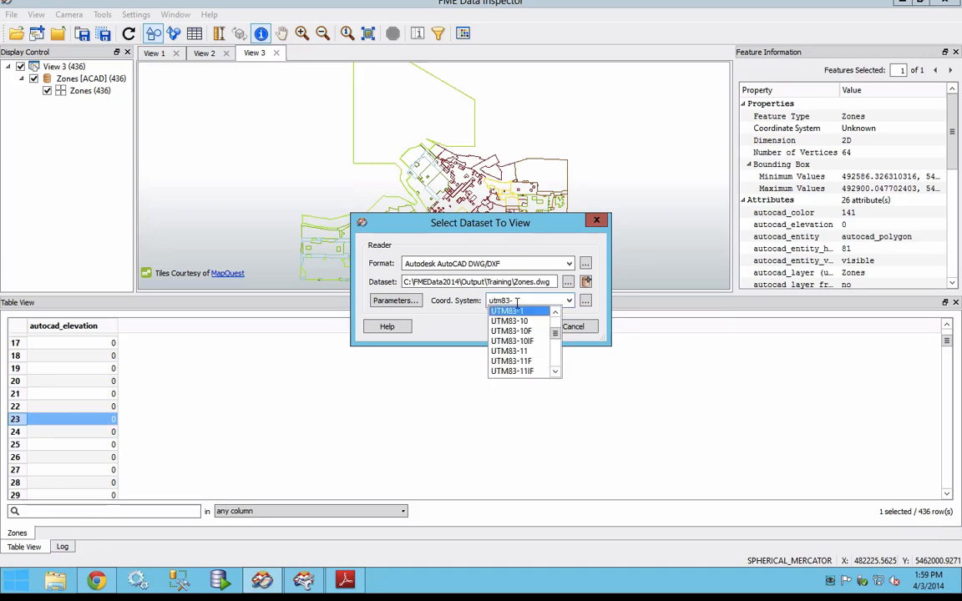
type("10")
left_click(547, 327)
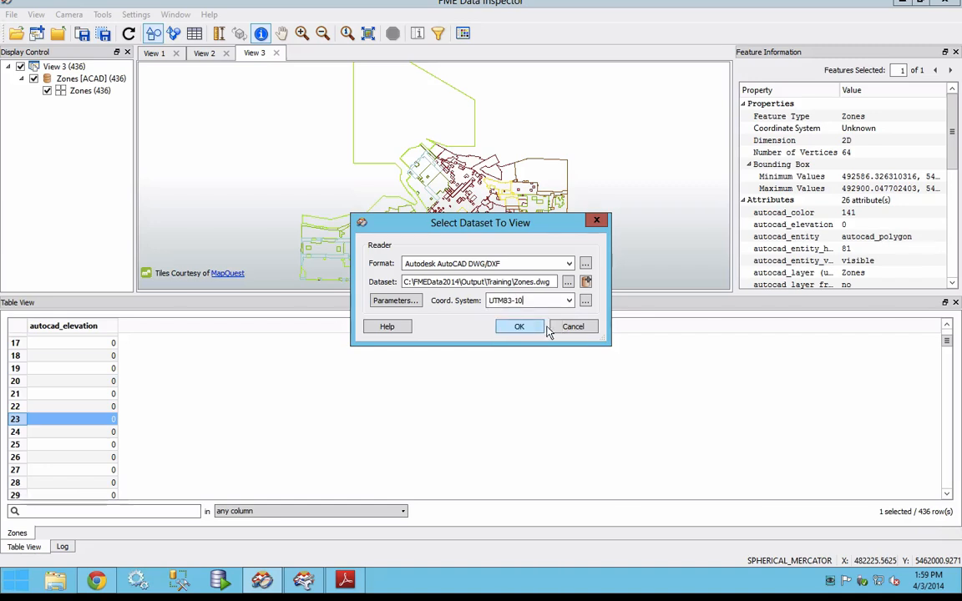
left_click(524, 328)
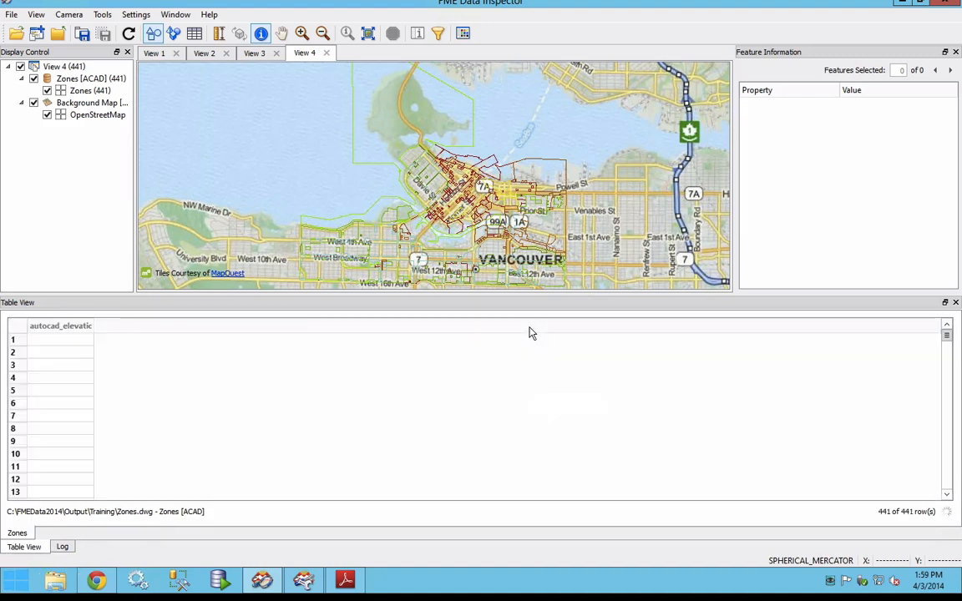
Step: Switch to the training manual in Adobe Reader and read on from Exercise 1b to the Display Control section on page 45
left_click(345, 580)
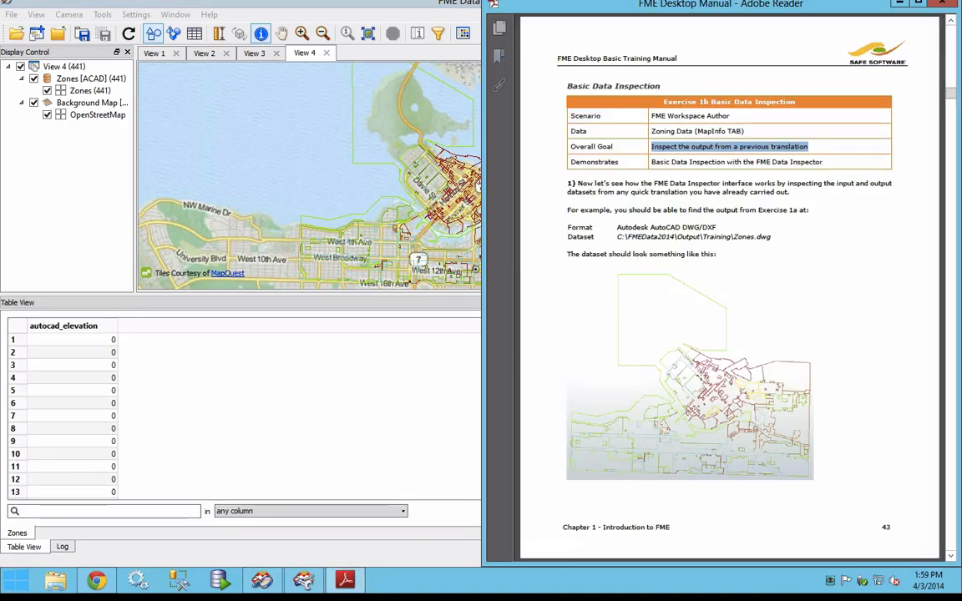
left_click(794, 318)
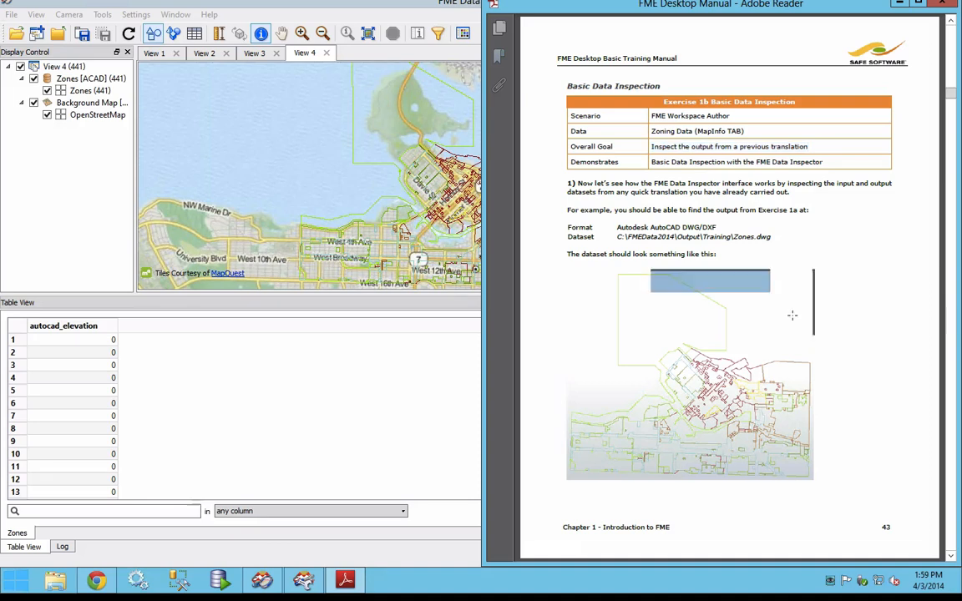
scroll(794, 318, "down", 3)
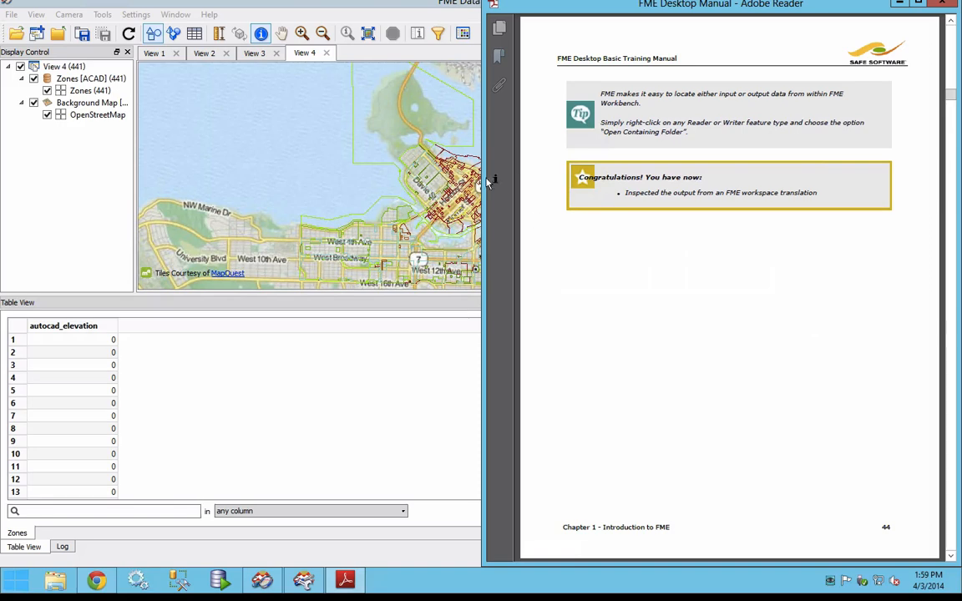
scroll(748, 260, "down", 3)
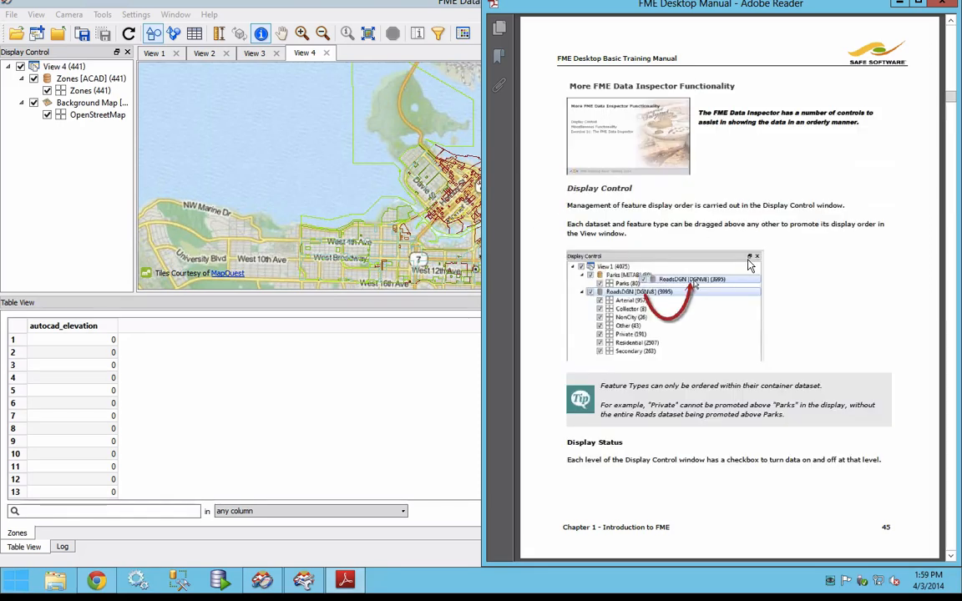
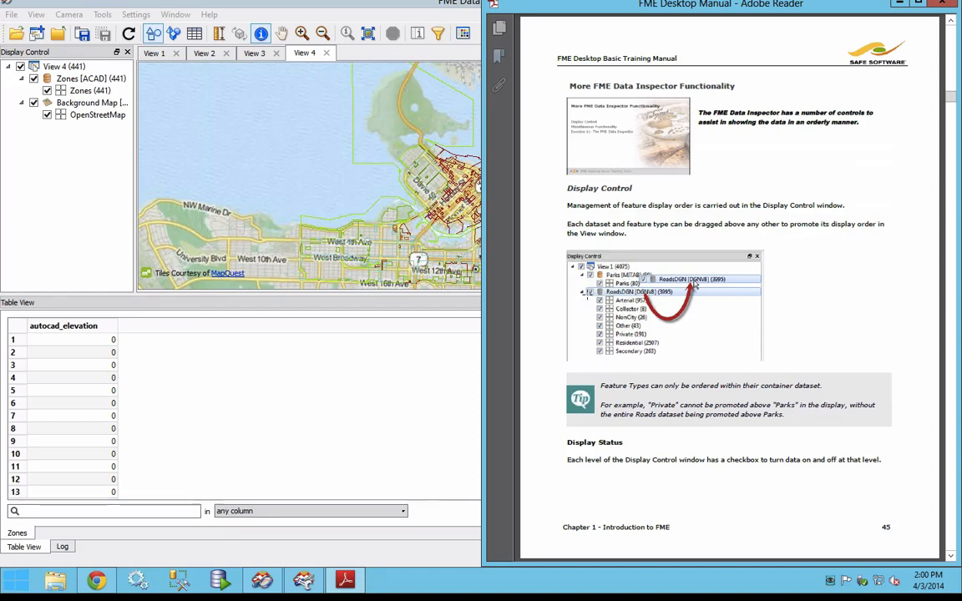
Step: Toggle the display levels of View 4 so that the Zones dataset is shown and the background map is hidden
left_click(20, 67)
left_click(33, 78)
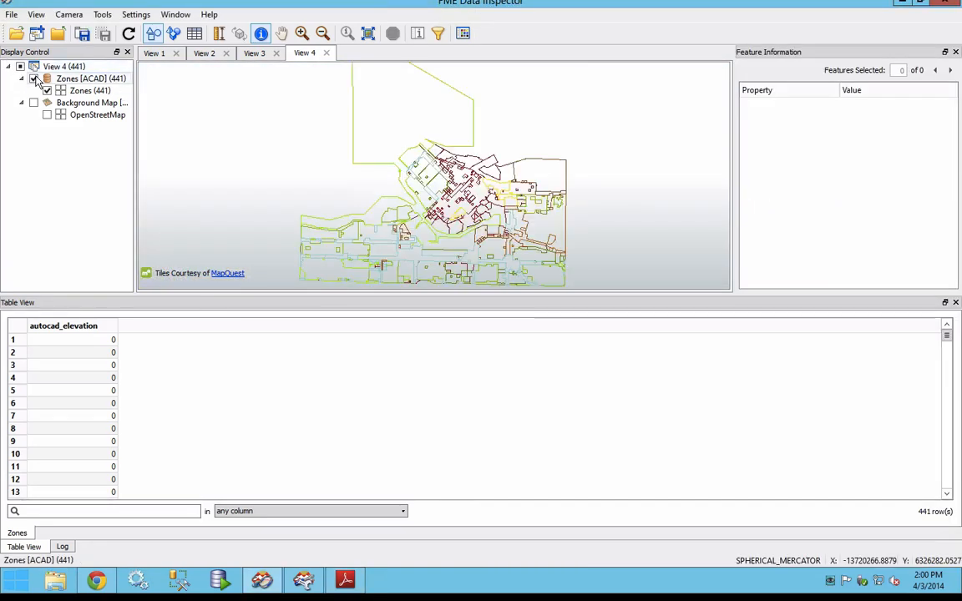
left_click(47, 91)
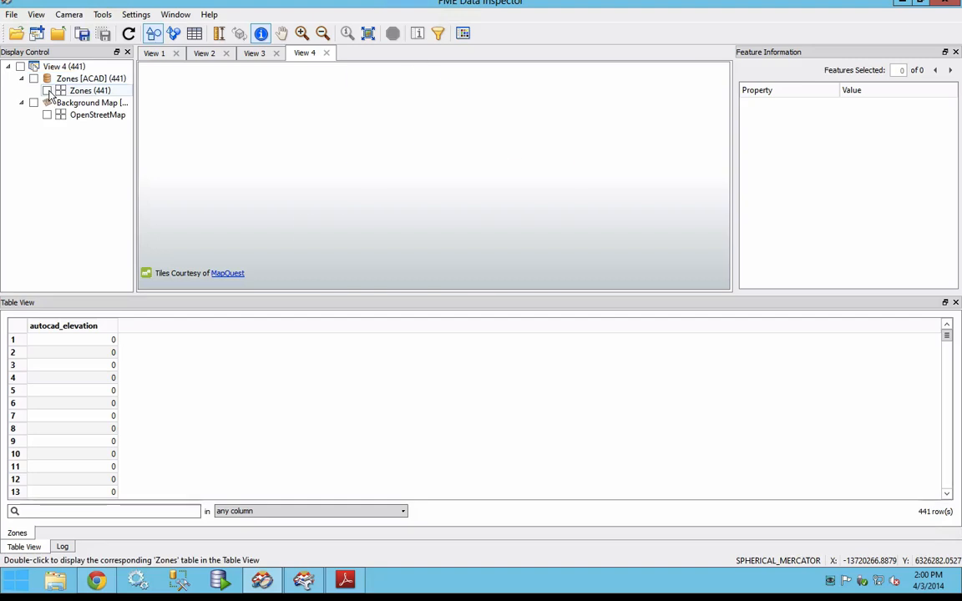
left_click(48, 92)
left_click(48, 91)
left_click(47, 92)
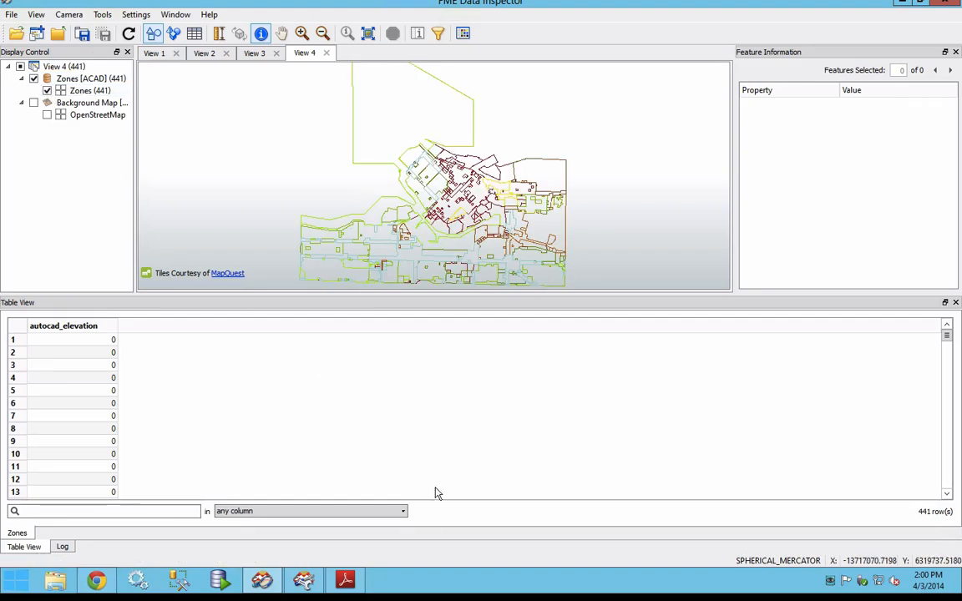
Step: Switch to the training manual in Adobe Reader and read on through Display Status and Style to page 47
left_click(358, 582)
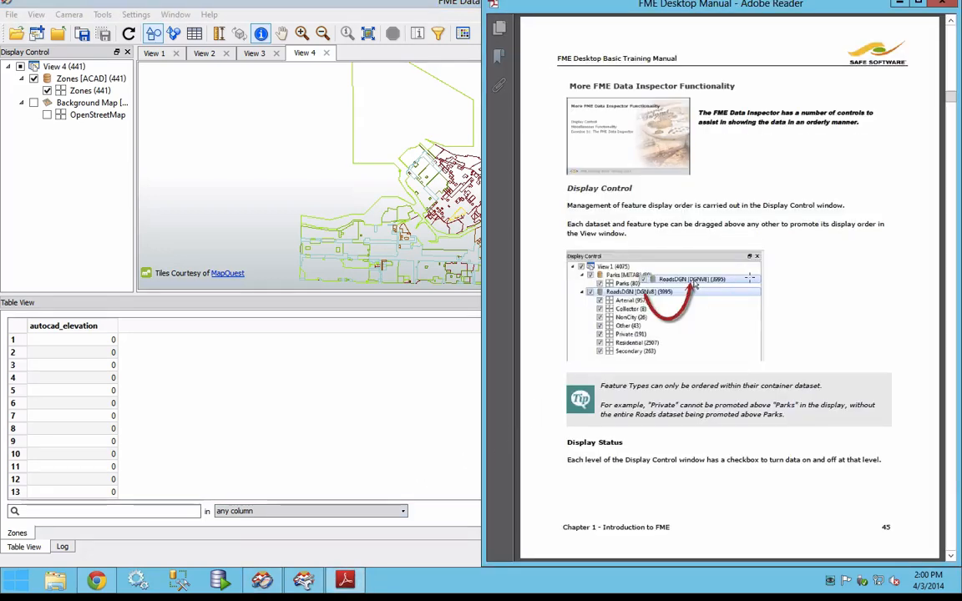
scroll(816, 291, "down", 2)
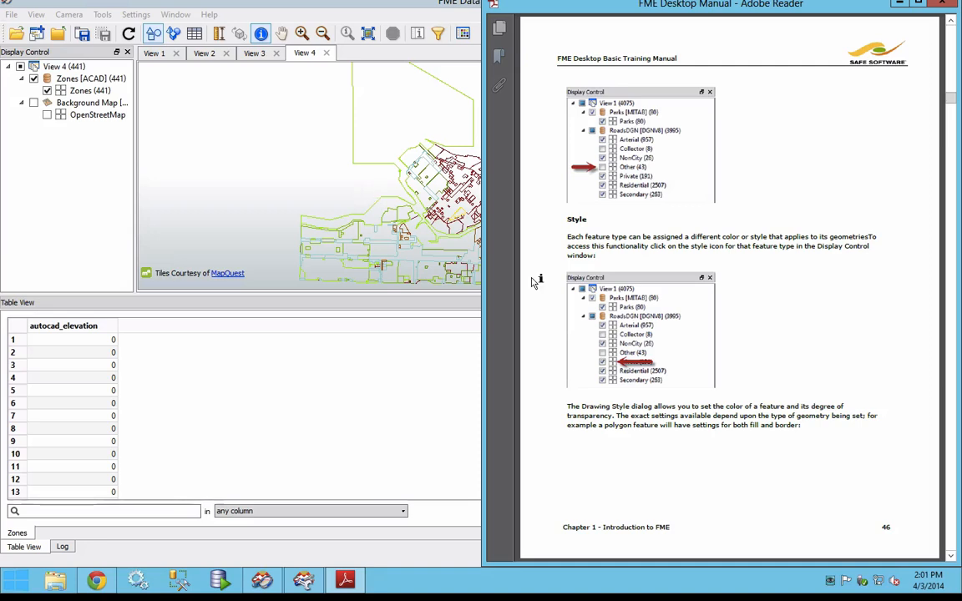
scroll(725, 351, "down", 3)
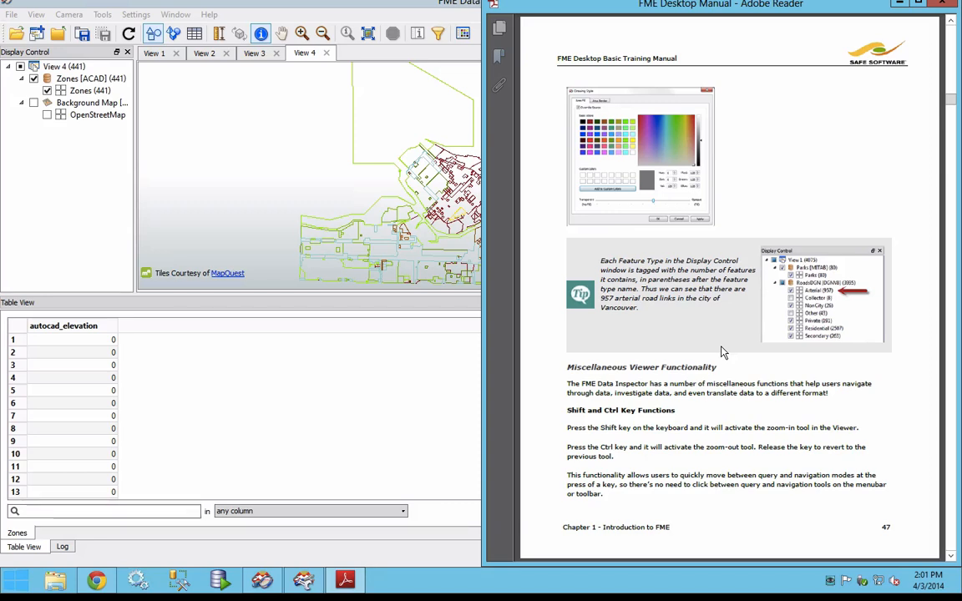
Step: Tile the FME Data Inspector beside the manual and highlight the Save Tools heading on the manual's page 48
left_click(326, 201)
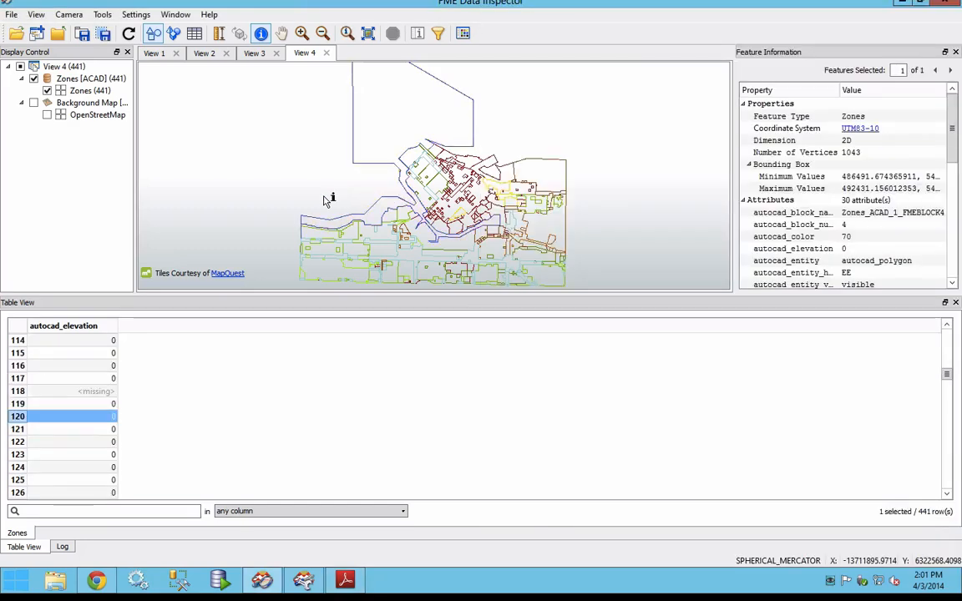
key("super+Left")
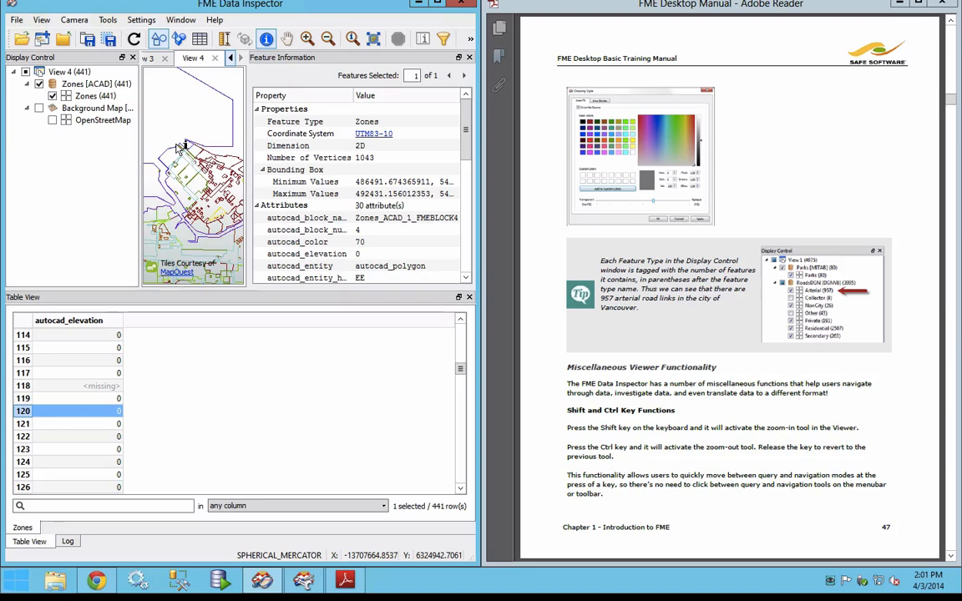
left_click(617, 401)
scroll(684, 452, "down", 2)
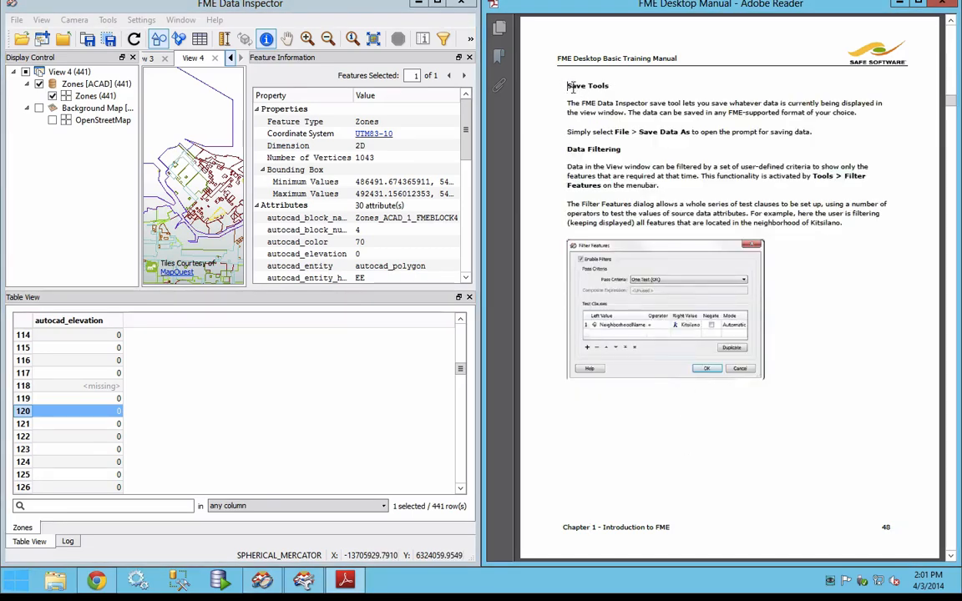
left_click_drag(567, 86, 610, 87)
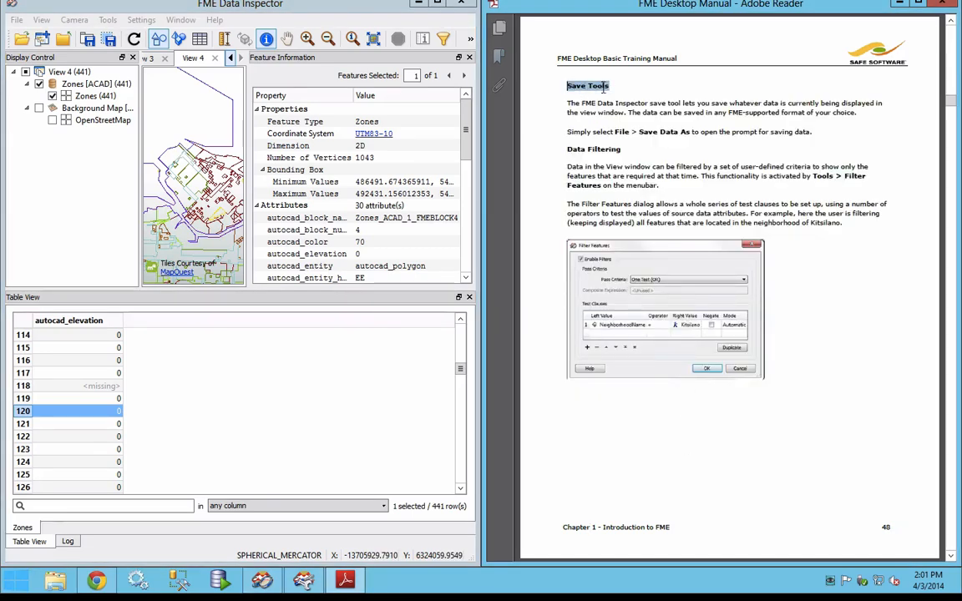
Step: Review the options for saving data, and box-select a group of zone features in View 4 for saving only selected data
left_click(17, 19)
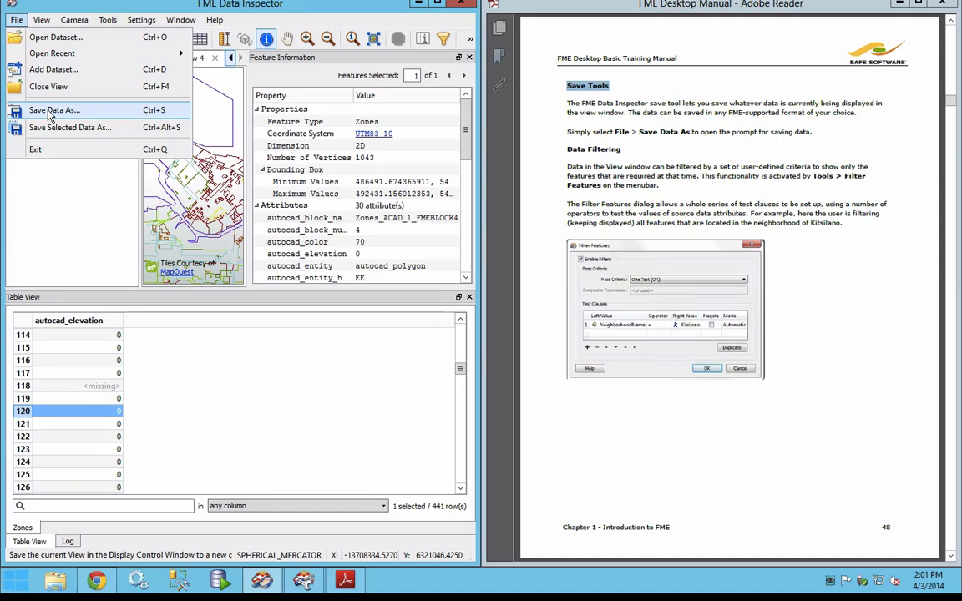
left_click(171, 194)
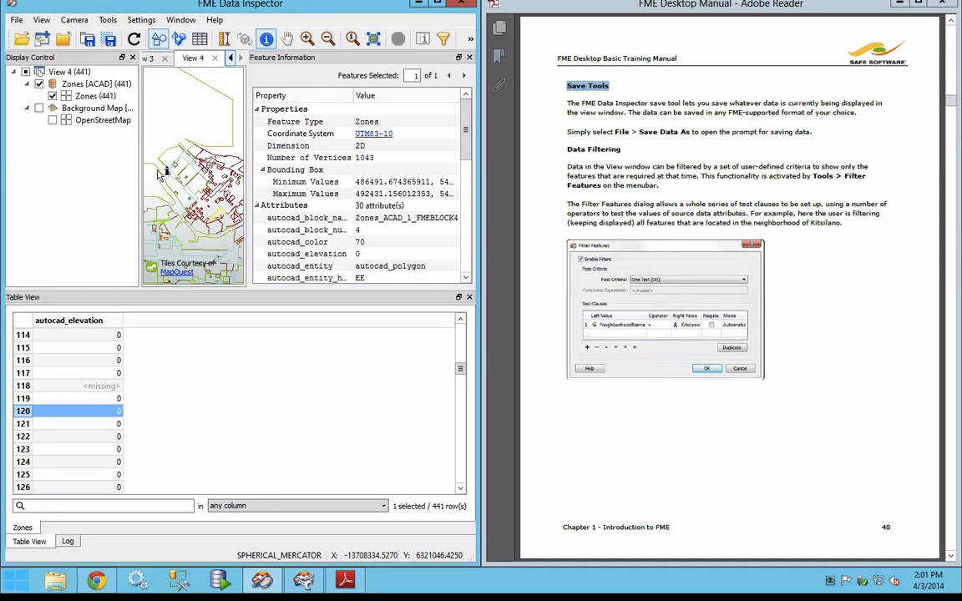
left_click_drag(207, 178, 244, 287)
left_click(16, 19)
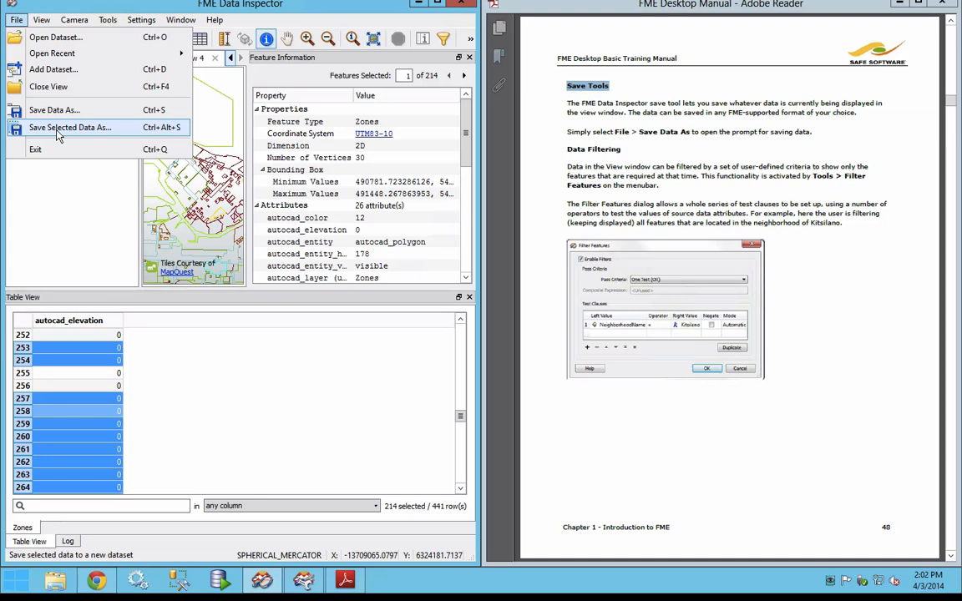
left_click(443, 29)
Step: Examine the Filter Features settings and close them without adding a test clause
left_click(107, 19)
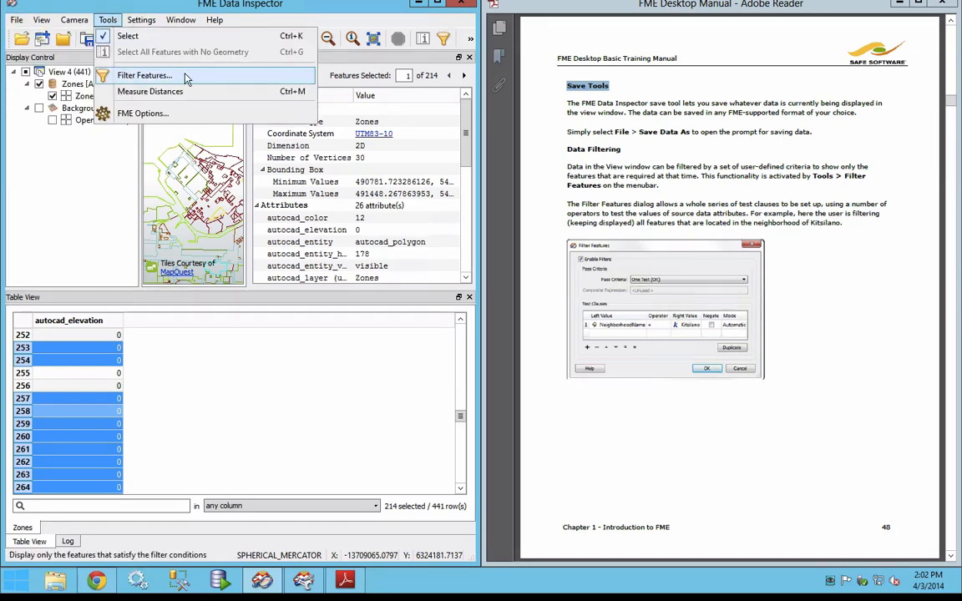
left_click(445, 41)
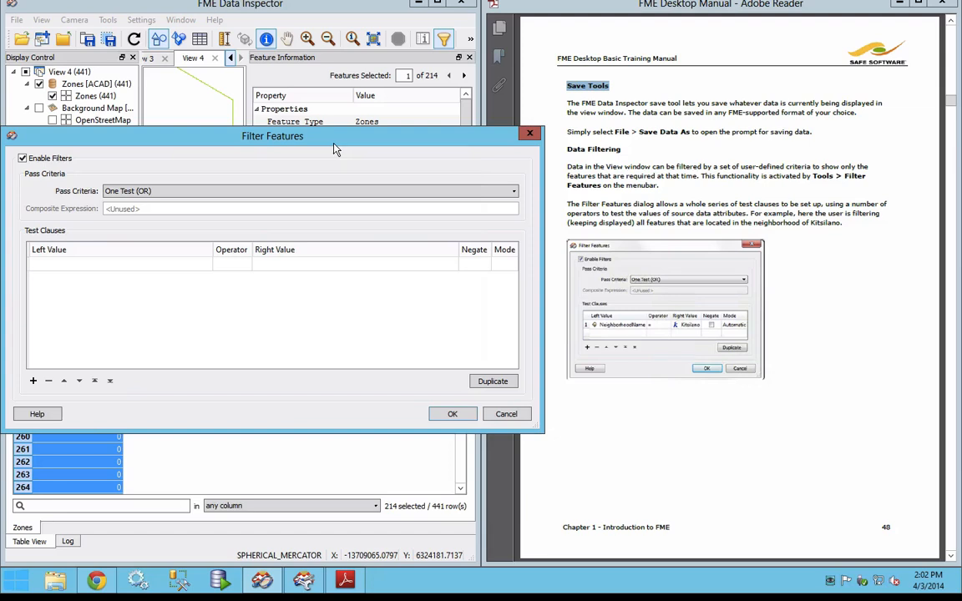
left_click(530, 134)
Step: Read on to Exercise 1c on page 49 of the manual and highlight its overall goal
left_click(695, 188)
scroll(694, 187, "down", 2)
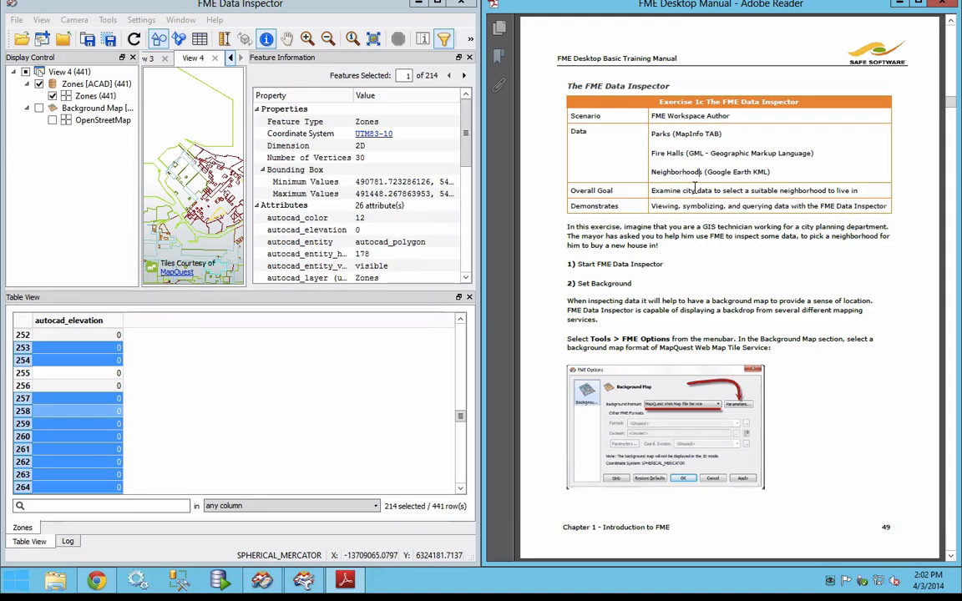
left_click_drag(857, 191, 652, 193)
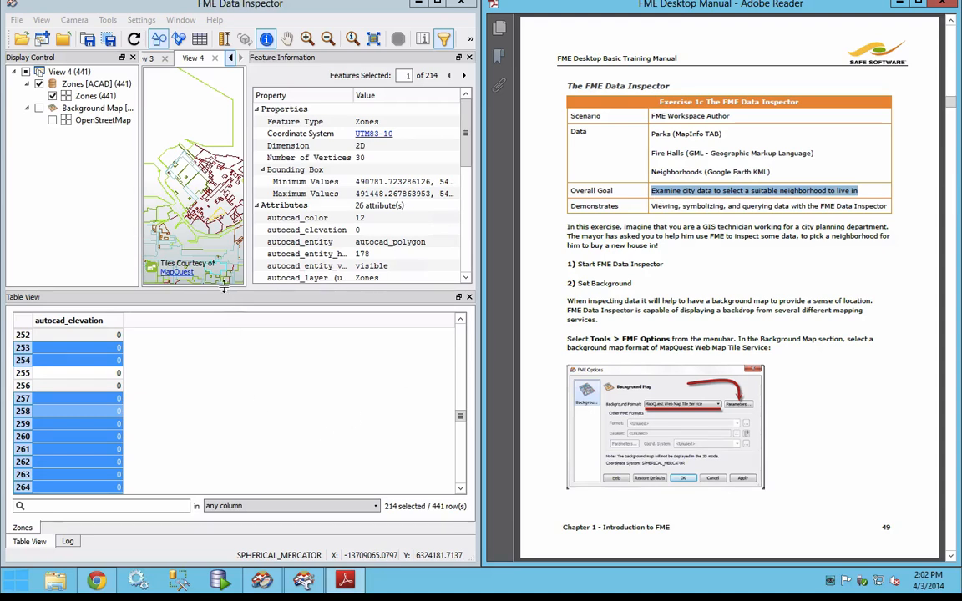
Step: Enlarge the view pane above the table and set the background map format to Stamen Maps with the watercolor map
left_click_drag(223, 294, 220, 347)
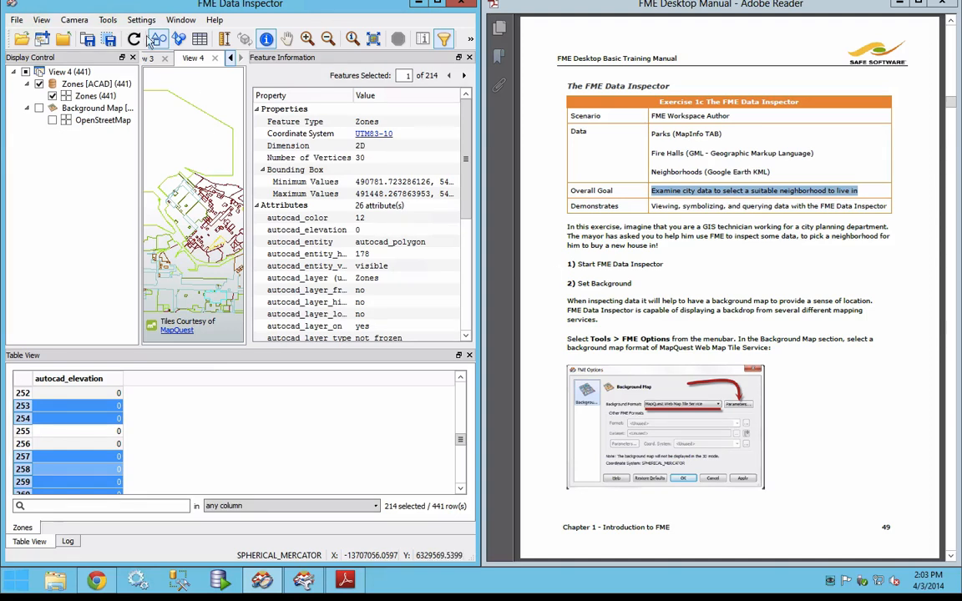
left_click(111, 20)
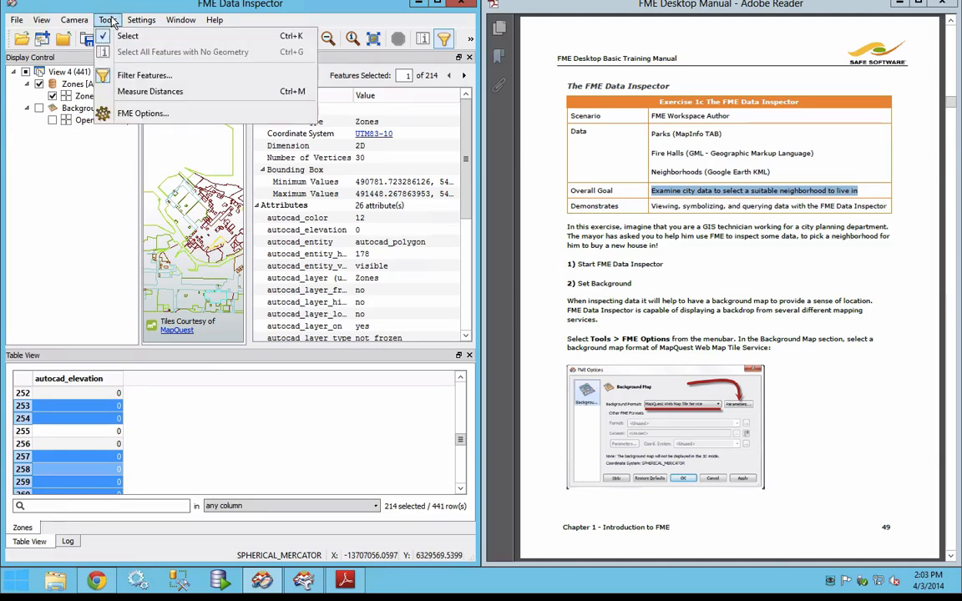
left_click(199, 121)
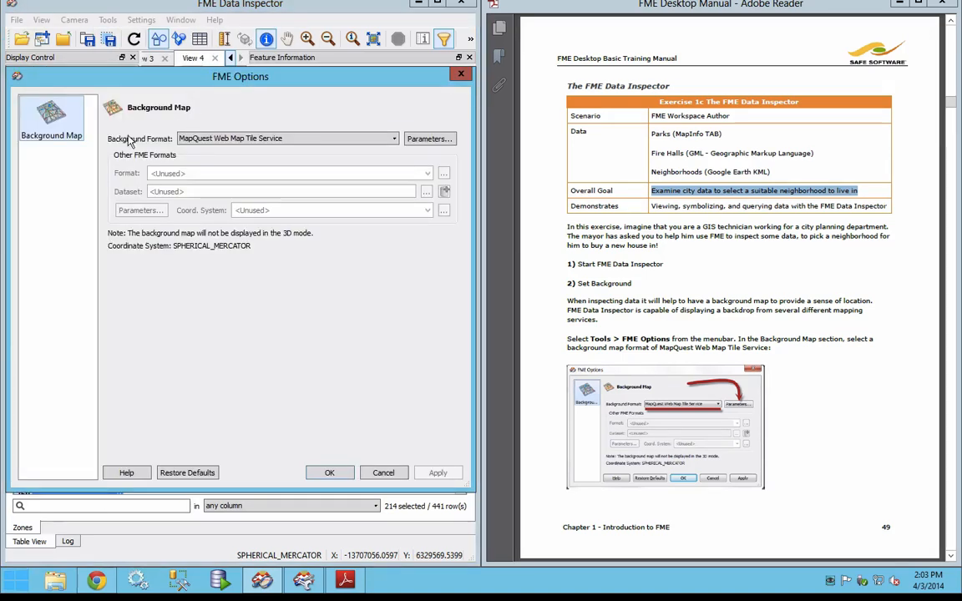
left_click(372, 142)
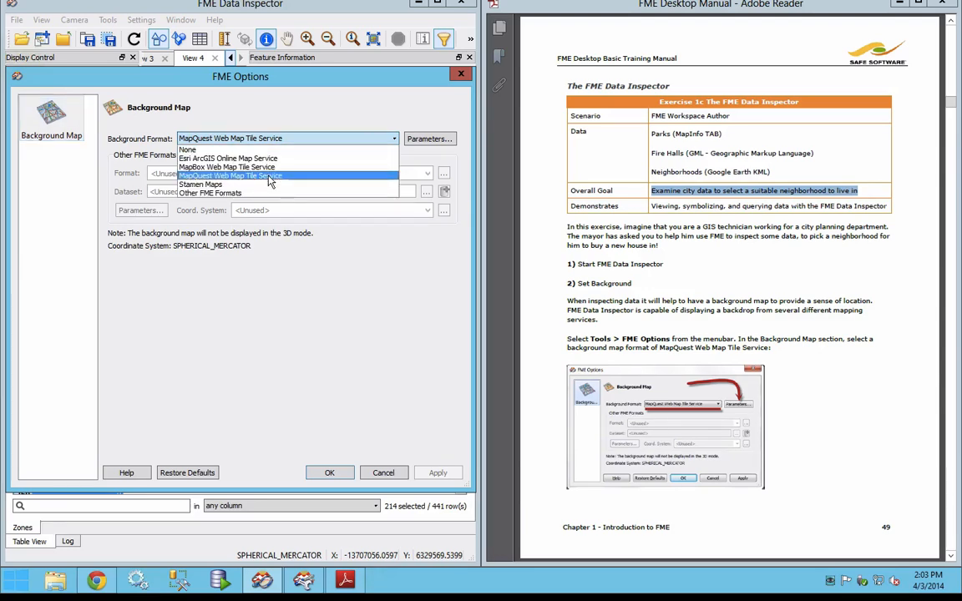
left_click(216, 183)
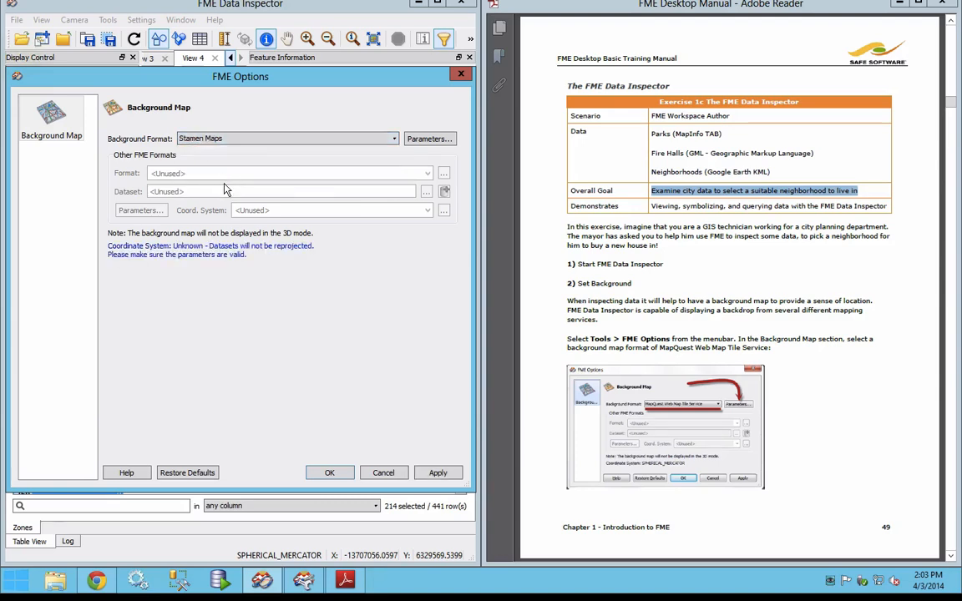
left_click(425, 142)
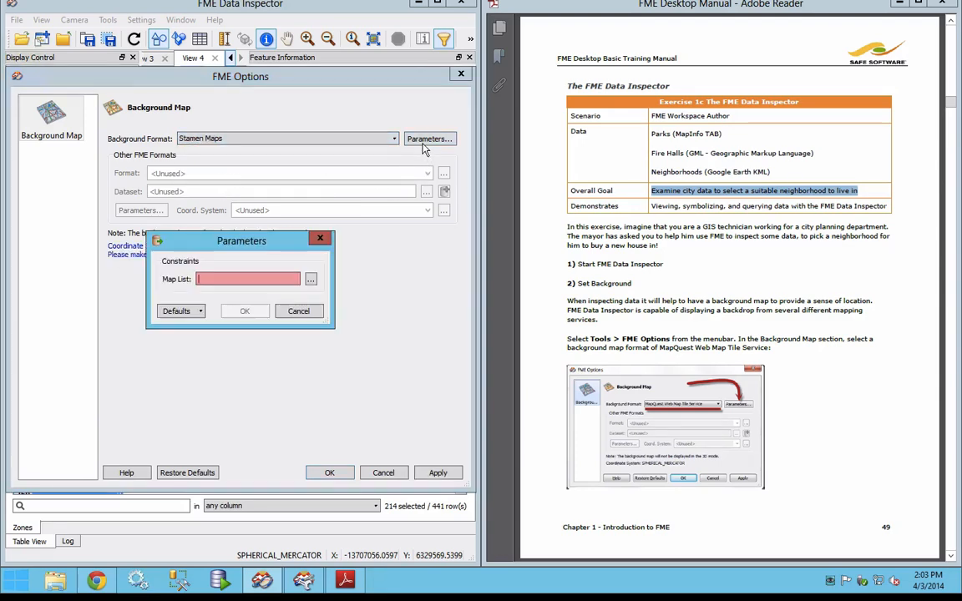
left_click(311, 283)
left_click(176, 233)
left_click(253, 363)
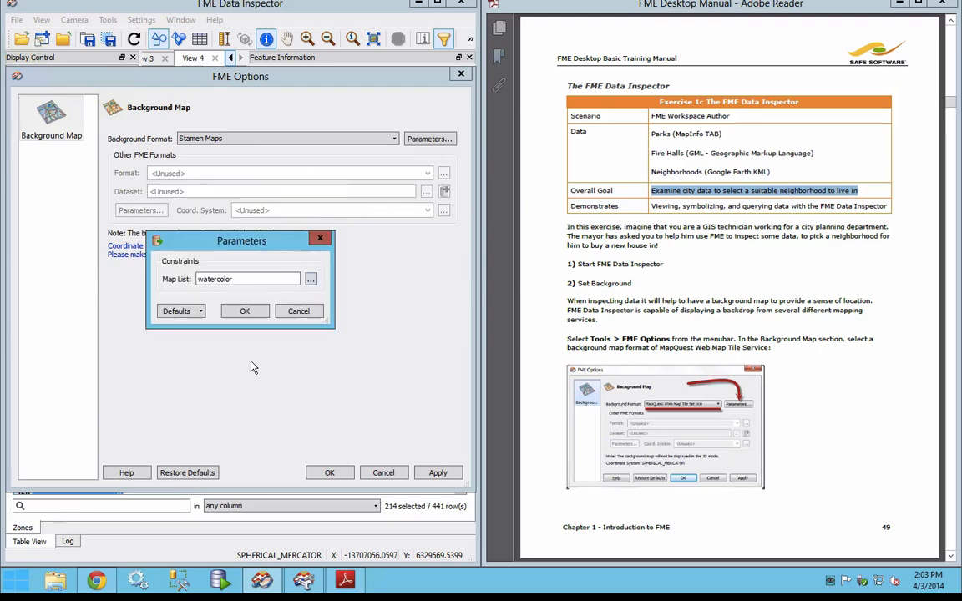
left_click(245, 312)
left_click(330, 474)
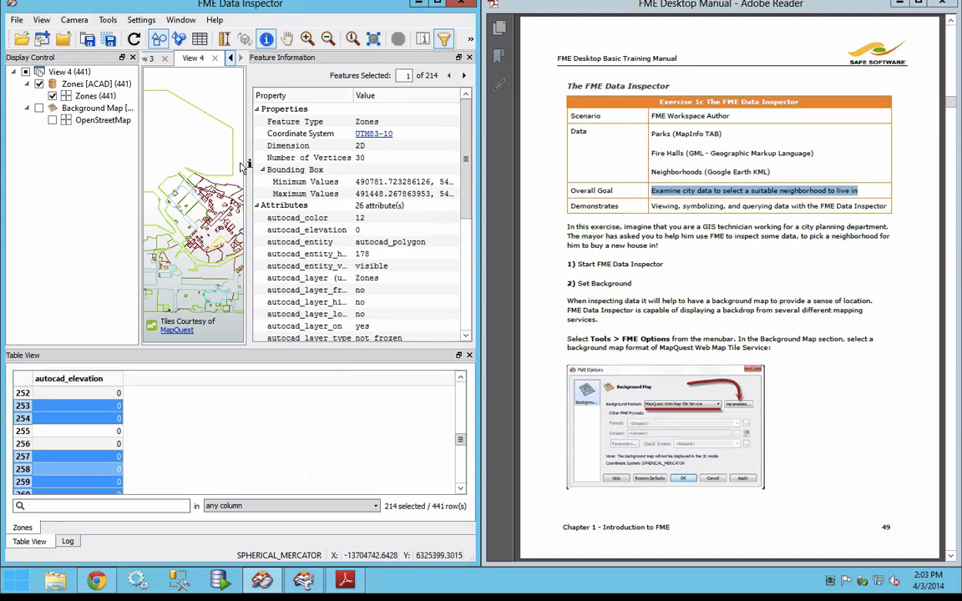
Step: Read the manual's Exercise 1c instructions on setting the background and adding data, on pages 49 and 50
left_click(775, 316)
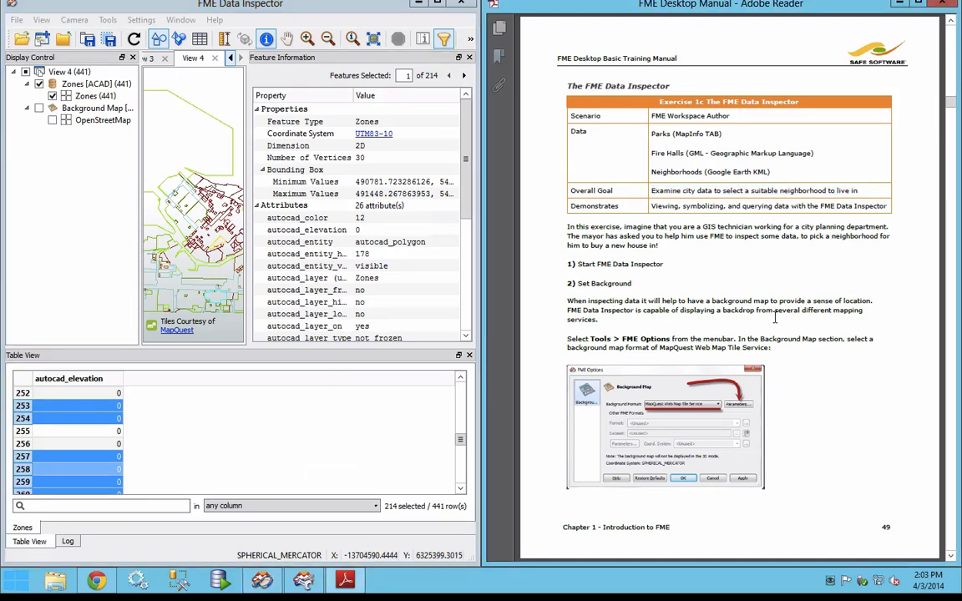
scroll(775, 316, "down", 5)
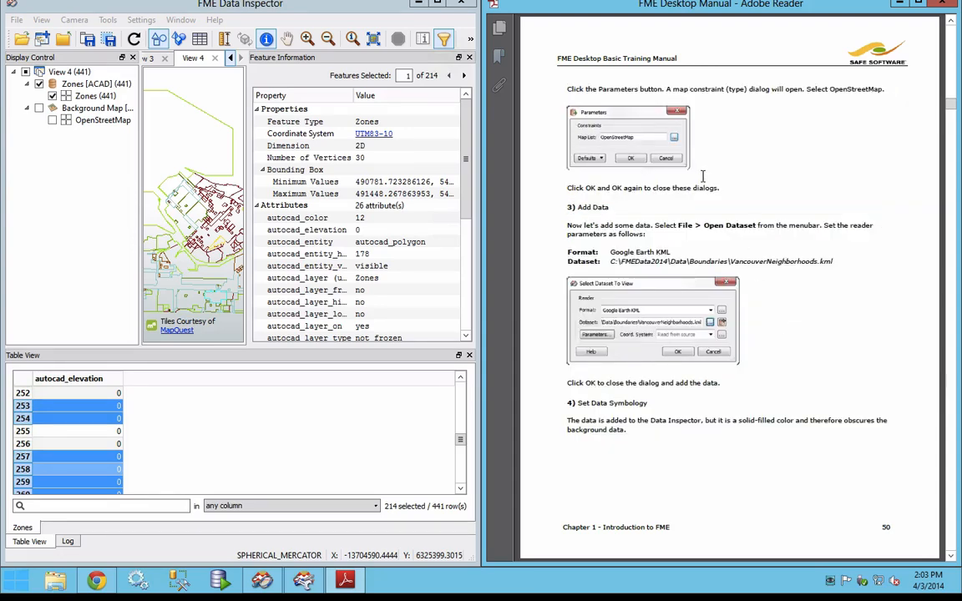
scroll(672, 347, "up", 10)
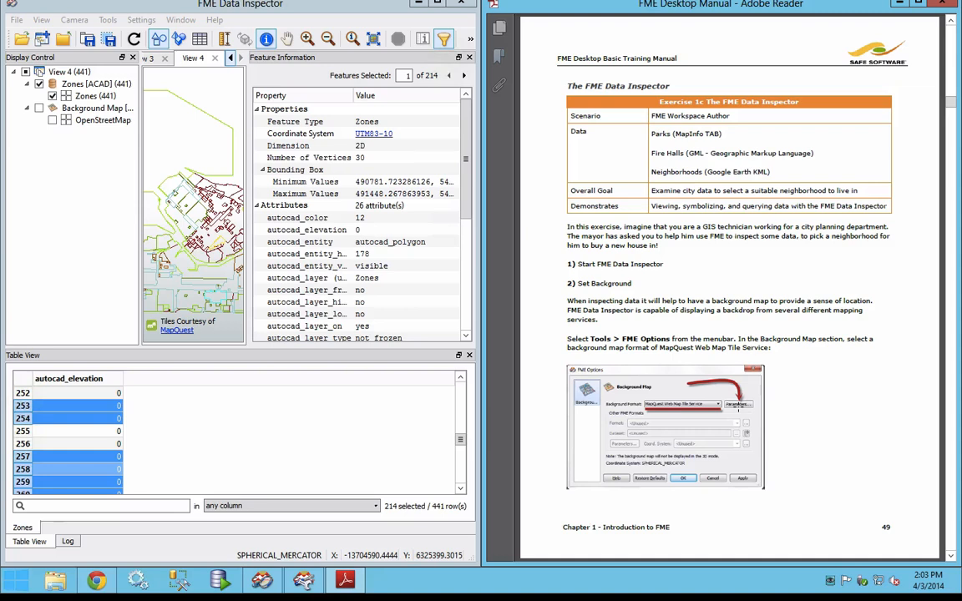
scroll(739, 408, "down", 3)
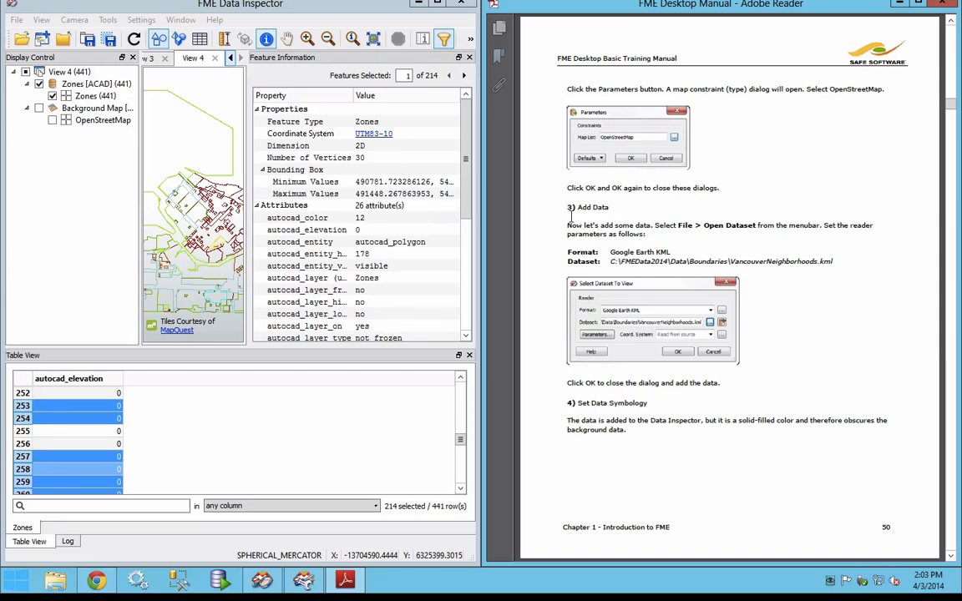
Step: Start opening a dataset in a new view and set the reader format to Google Earth KML
left_click(17, 20)
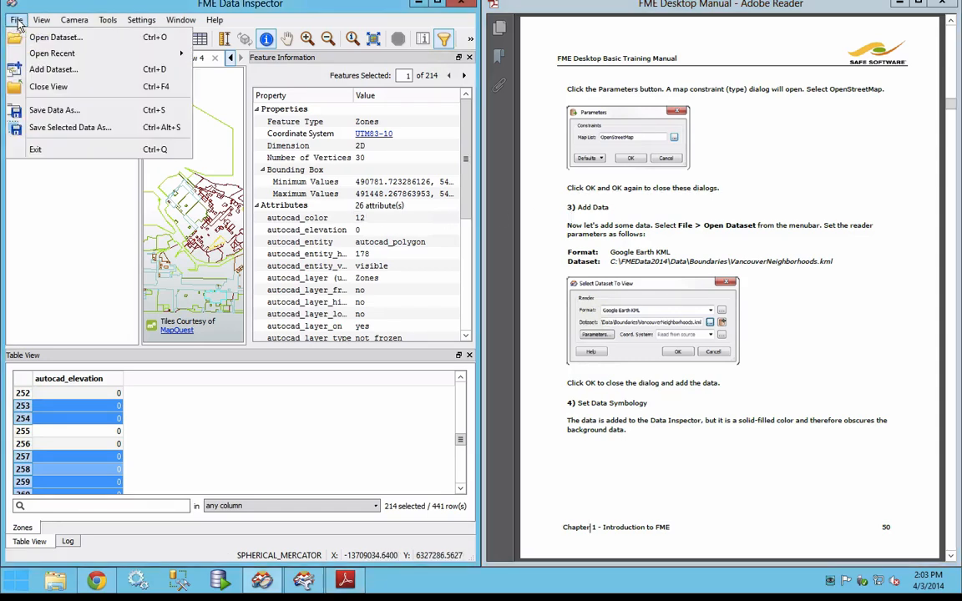
left_click(98, 42)
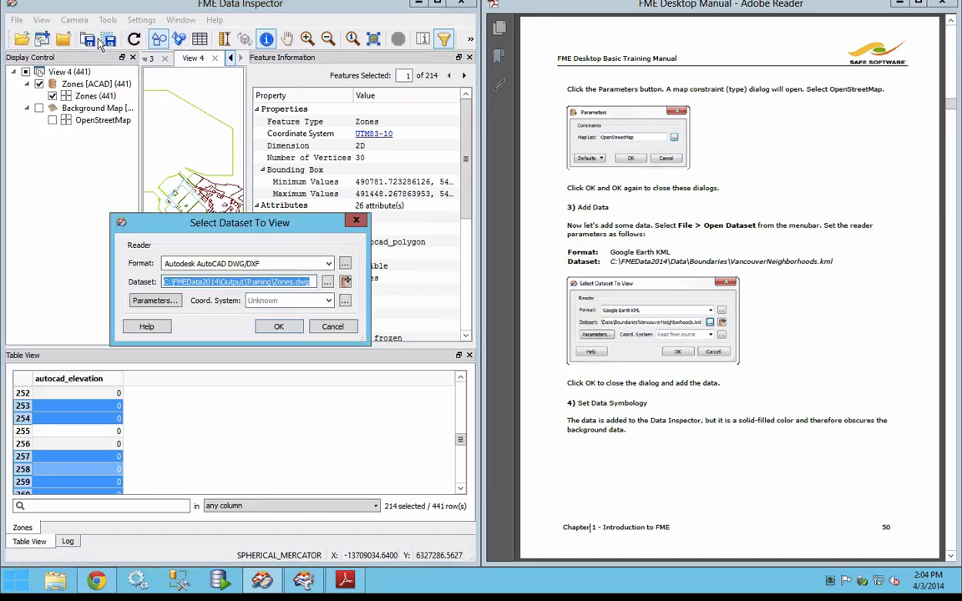
left_click(290, 266)
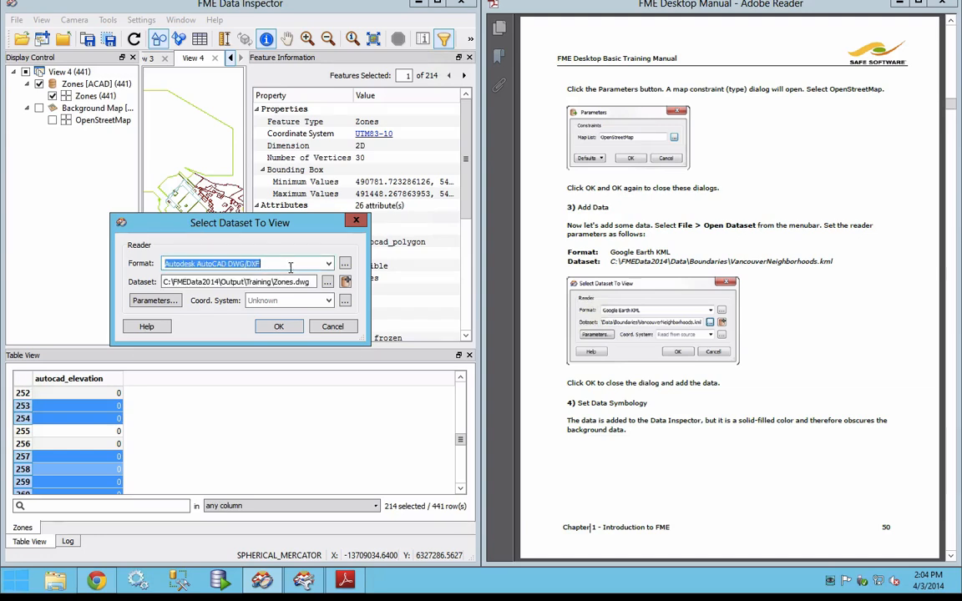
type("kml")
key("Tab")
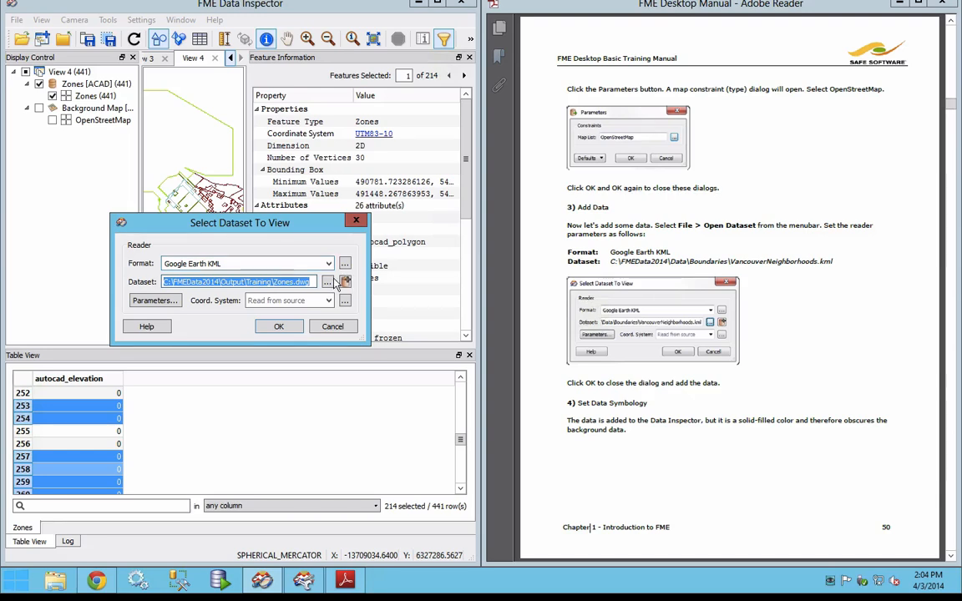
Step: Choose VancouverNeighborhoods.kml from FMEData2014\Data\Boundaries as the source dataset and open it
left_click(328, 282)
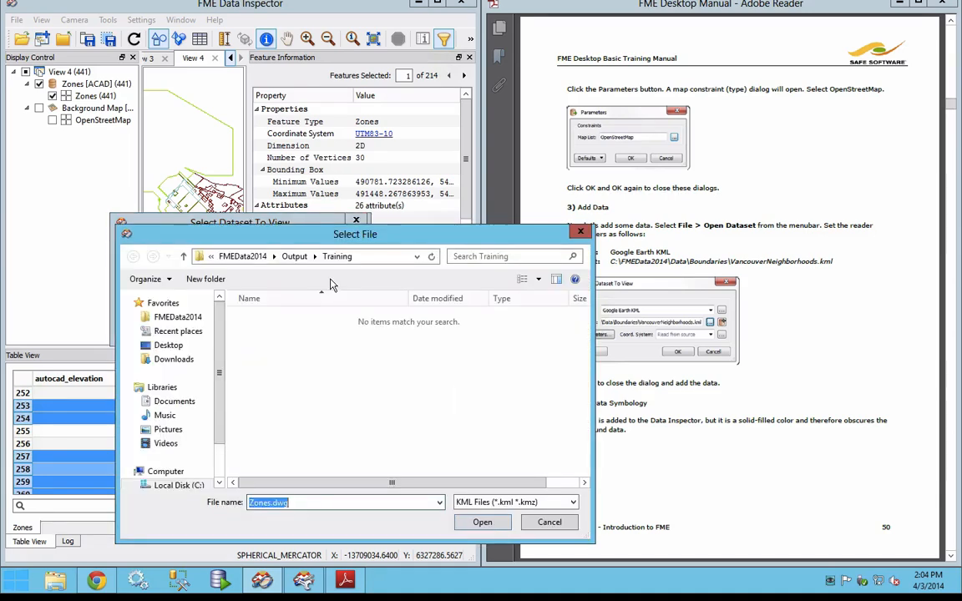
left_click(167, 317)
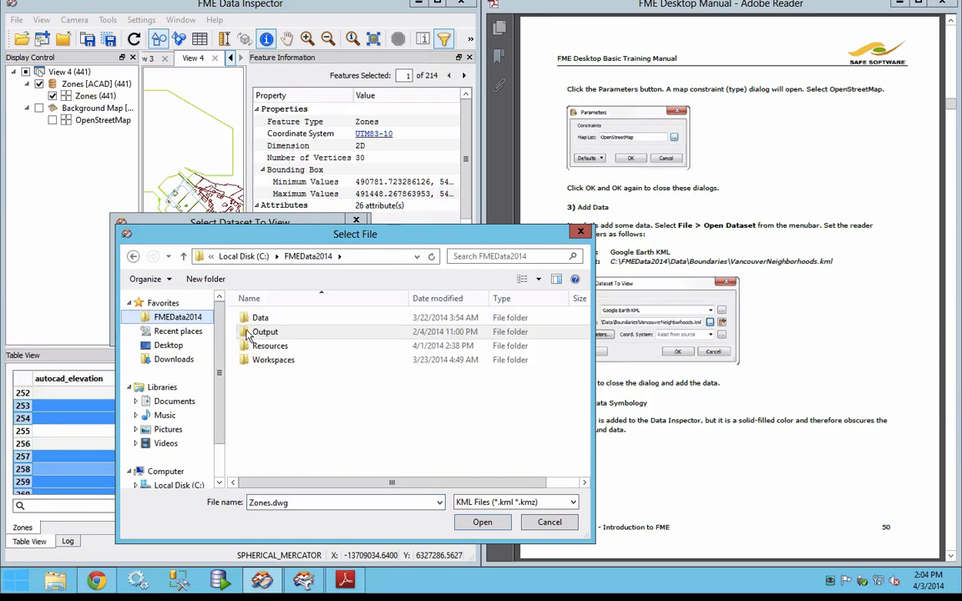
double_click(261, 319)
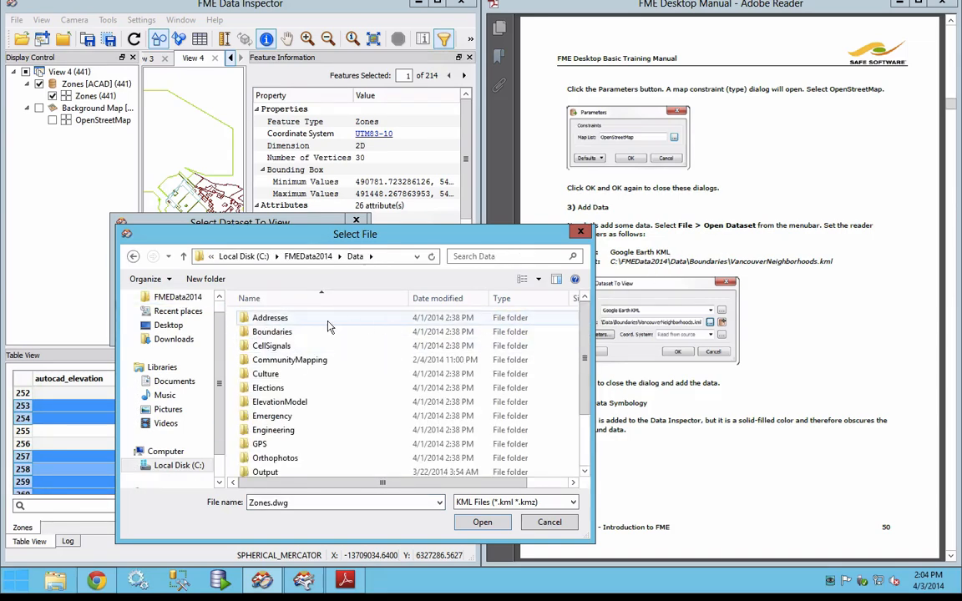
double_click(273, 333)
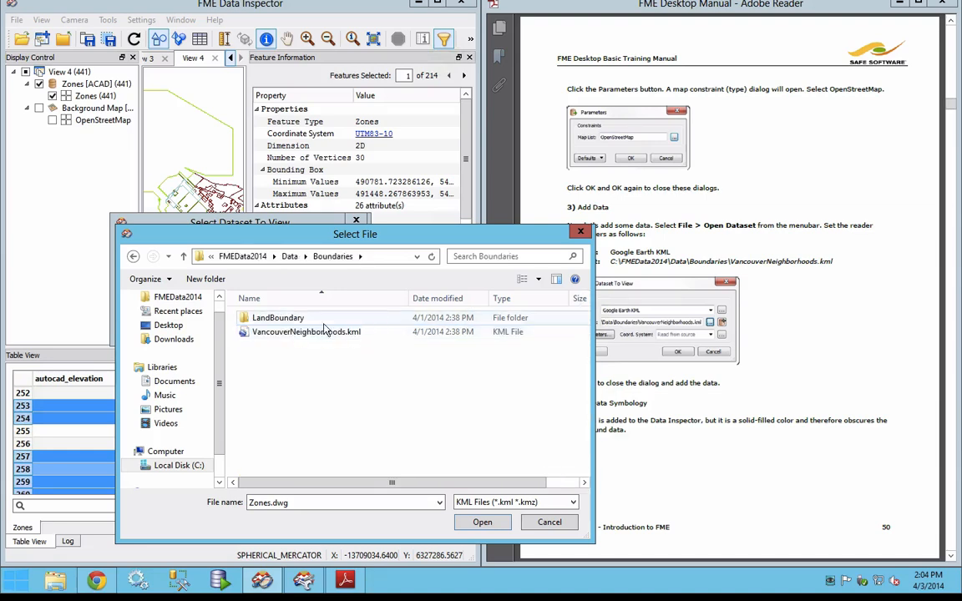
left_click(310, 332)
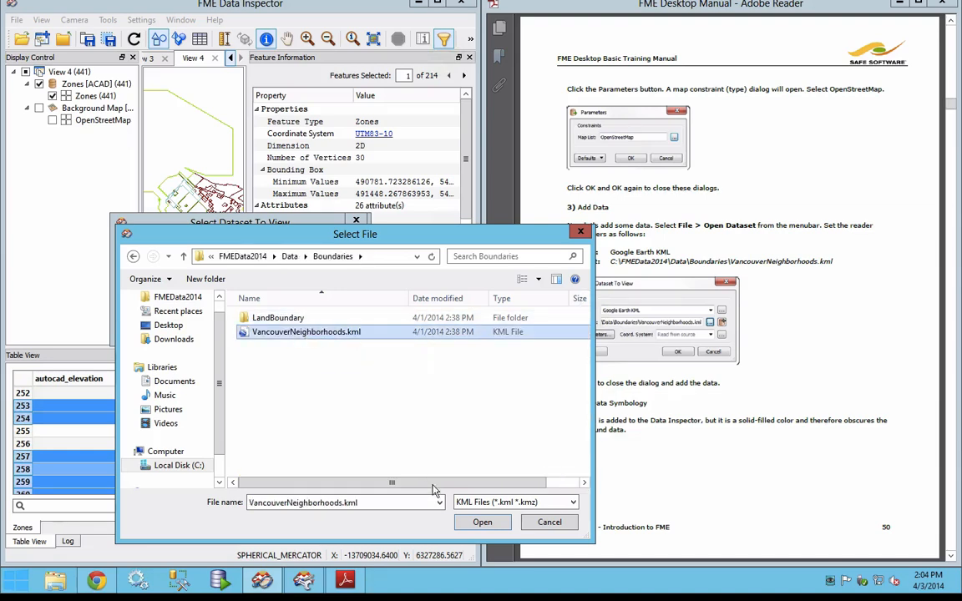
left_click(483, 522)
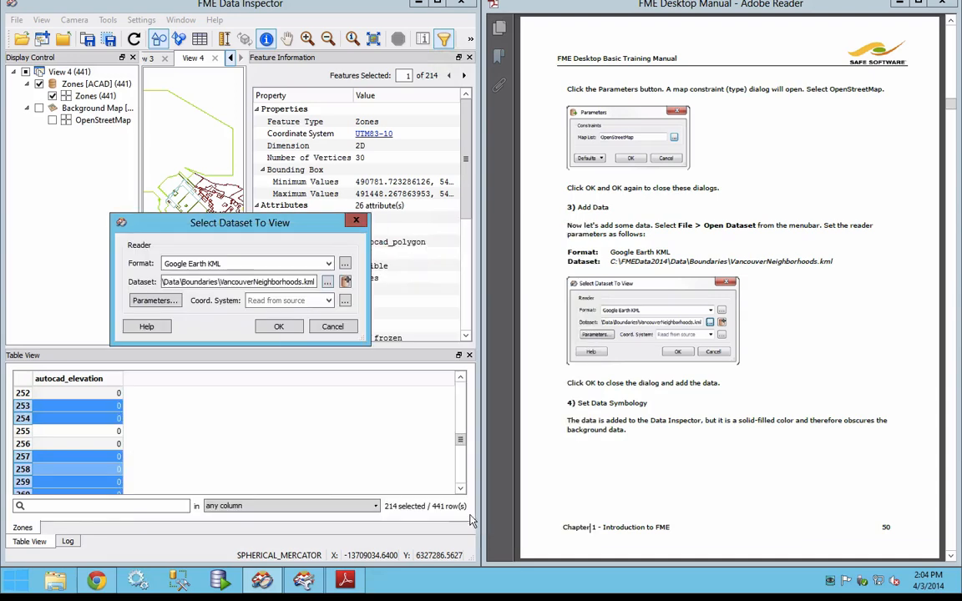
left_click(274, 327)
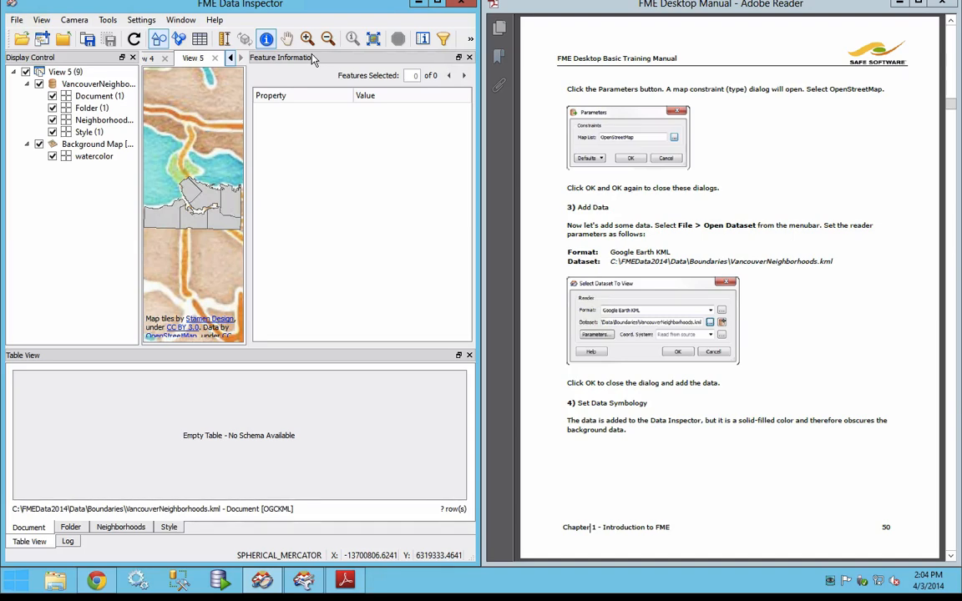
Step: Dock the Feature Information window together with Display Control to widen the map view, and bring Display Control to the front
left_click_drag(312, 56, 91, 126)
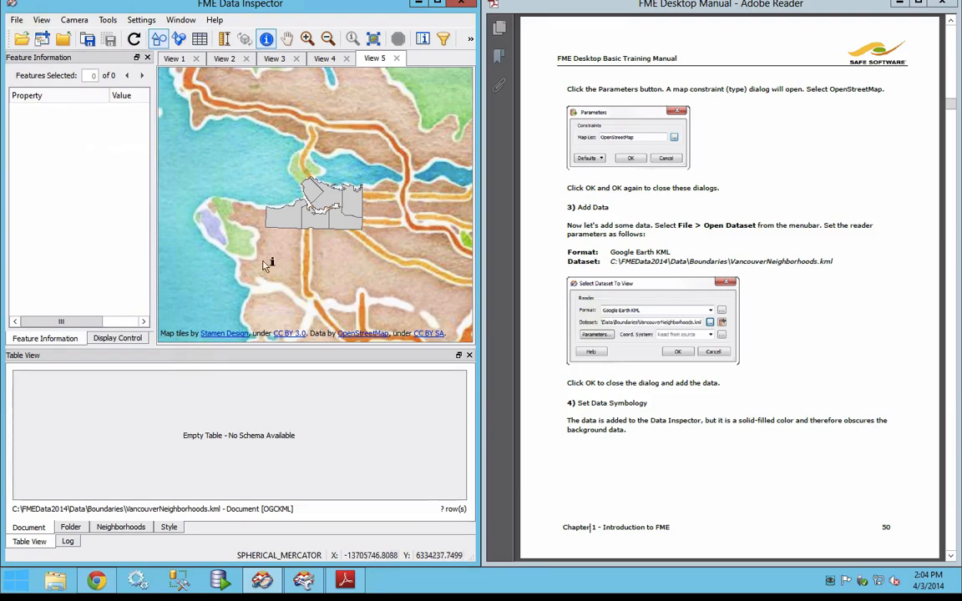
left_click(125, 338)
left_click(73, 338)
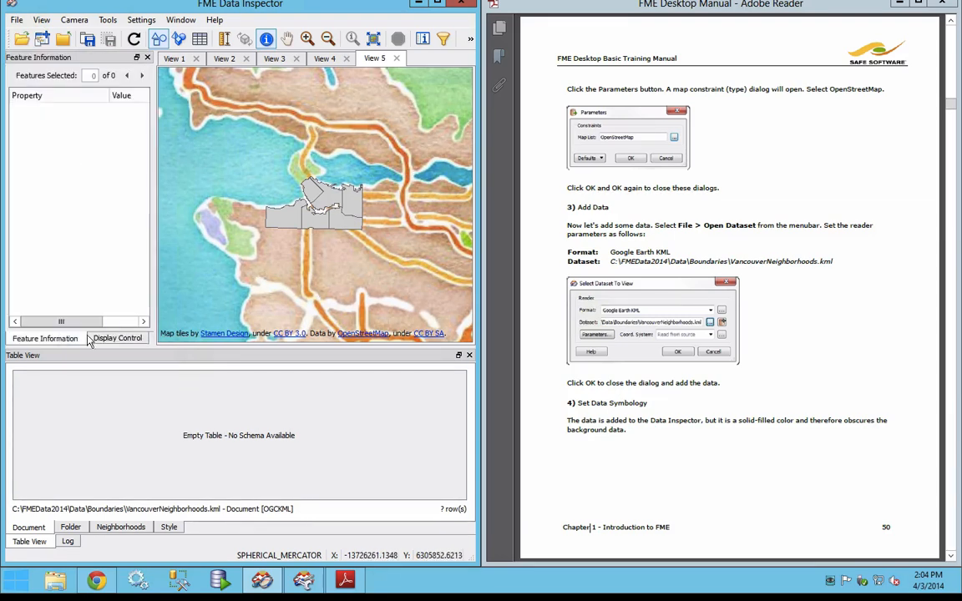
left_click(118, 338)
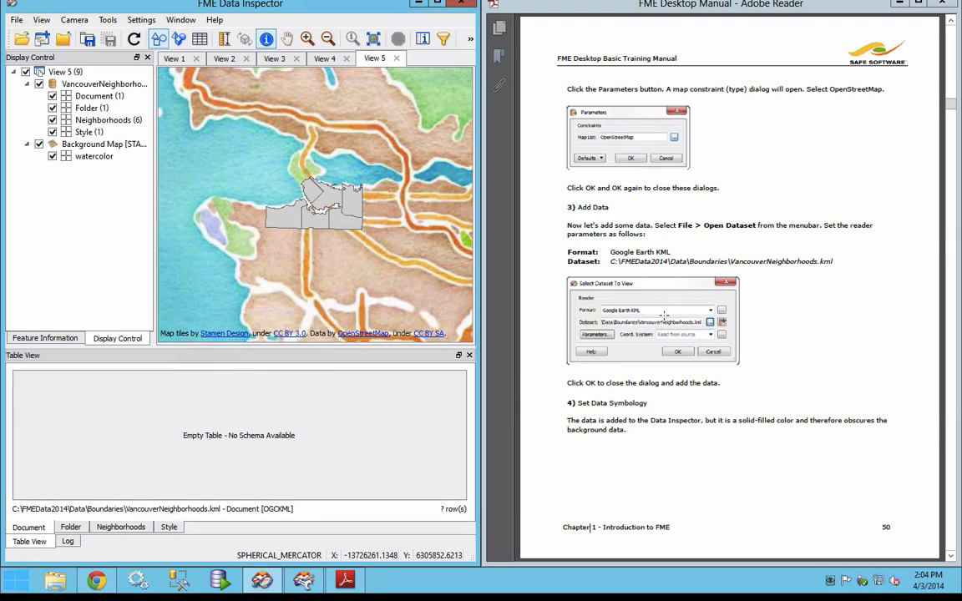
Step: Read the manual's Set Data Symbology instructions on pages 50 and 51, highlighting the heading and the opening sentence
left_click_drag(566, 403, 649, 404)
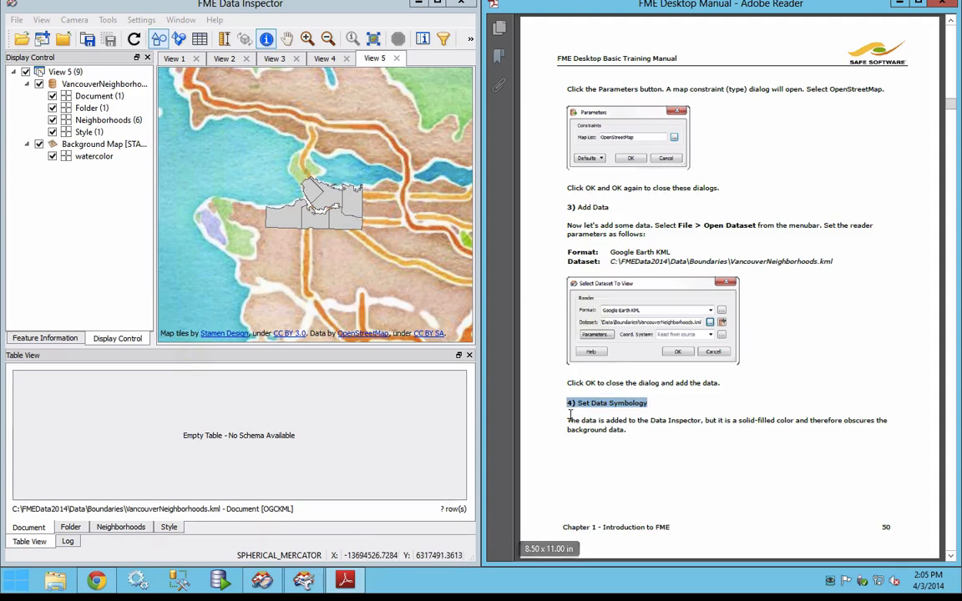
left_click_drag(569, 420, 843, 424)
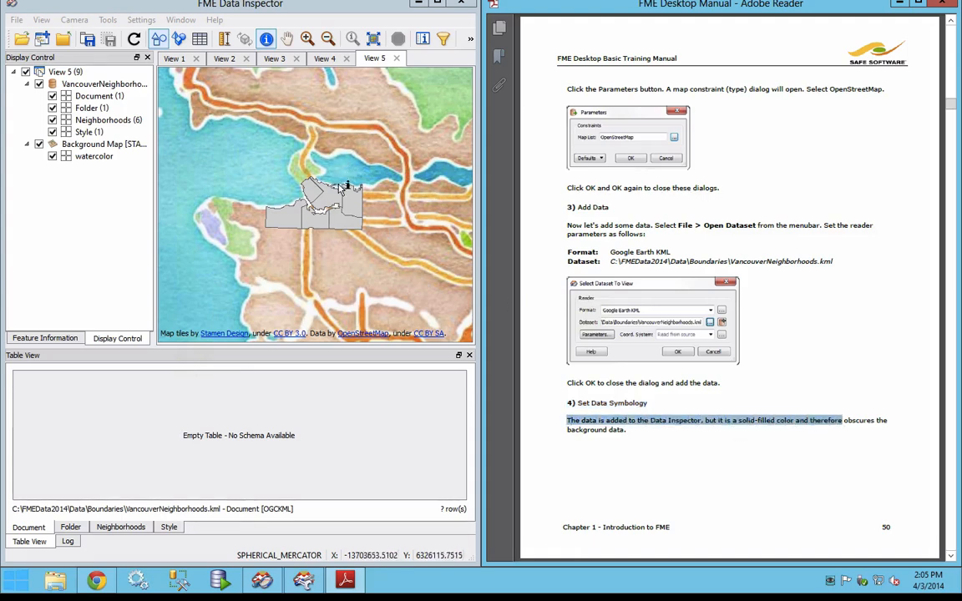
left_click(618, 467)
scroll(681, 474, "down", 3)
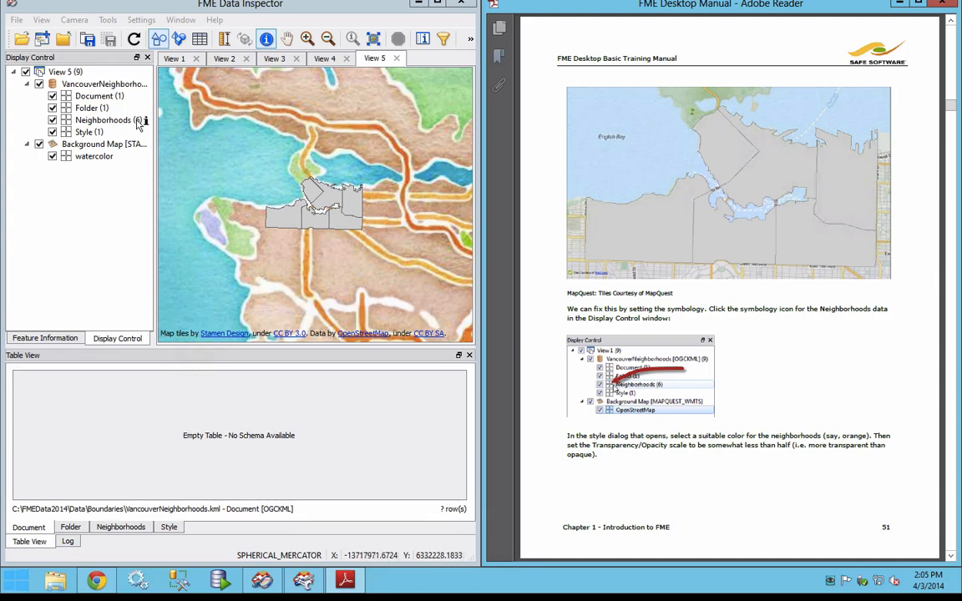
Step: Set the Neighborhoods area fill to orange (255, 170, 0) with opacity slightly below half, and apply the drawing style
left_click(104, 122)
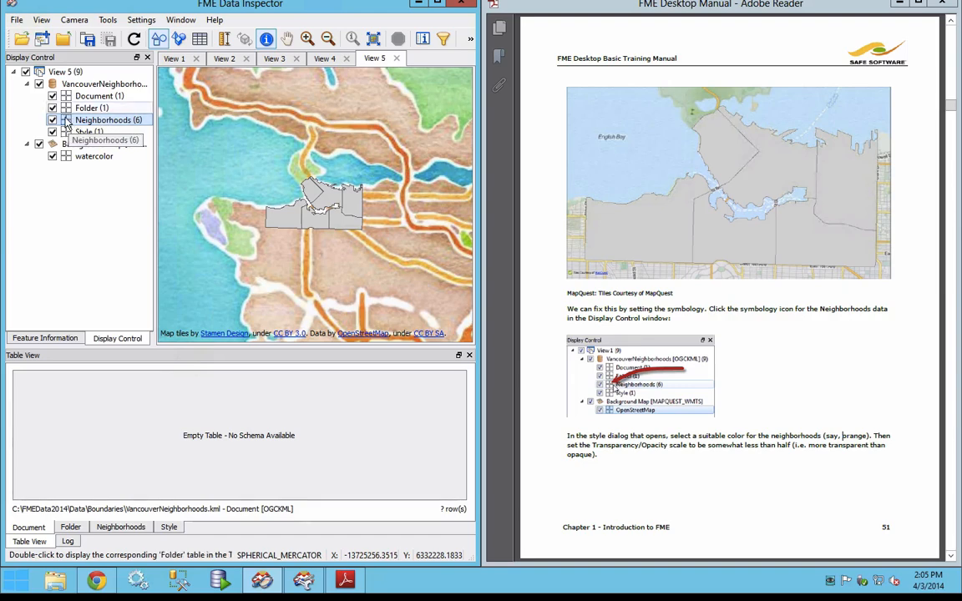
left_click(65, 122)
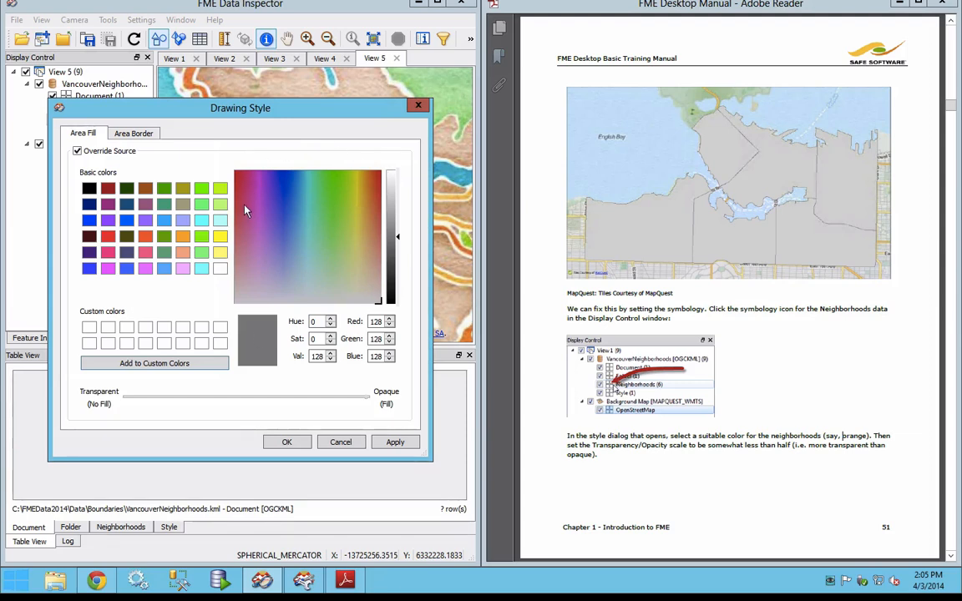
left_click(185, 239)
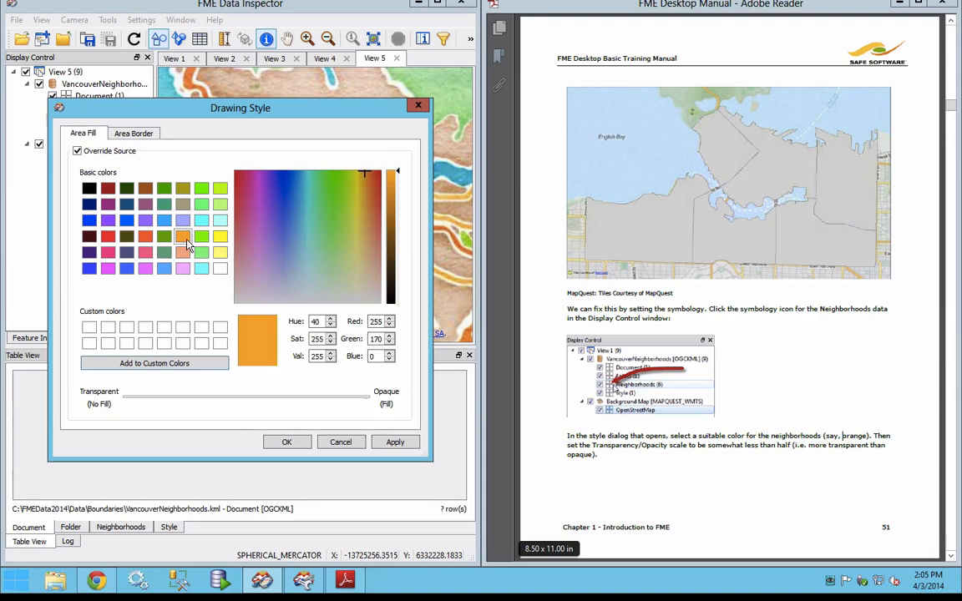
left_click_drag(368, 398, 226, 393)
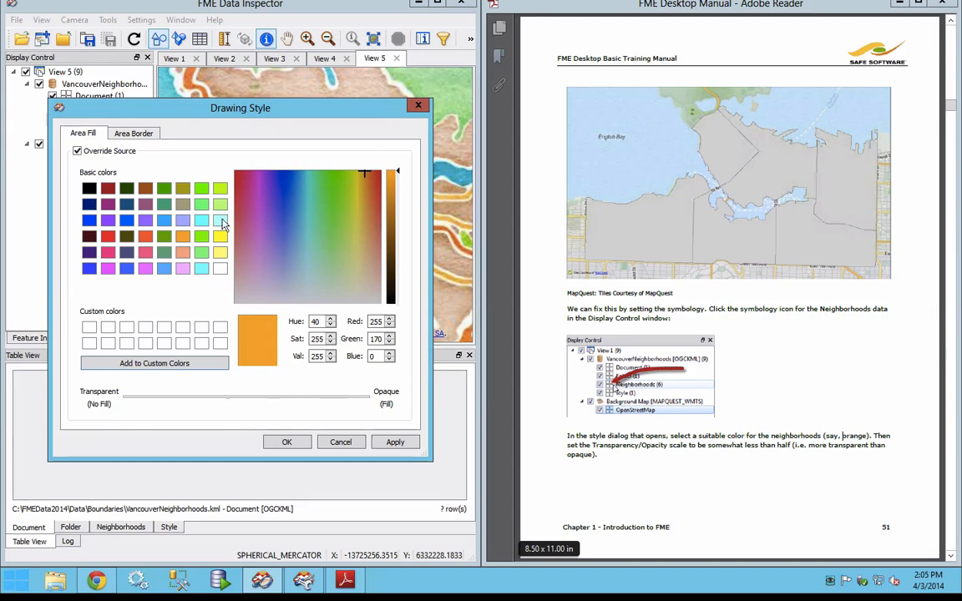
left_click_drag(227, 113, 732, 74)
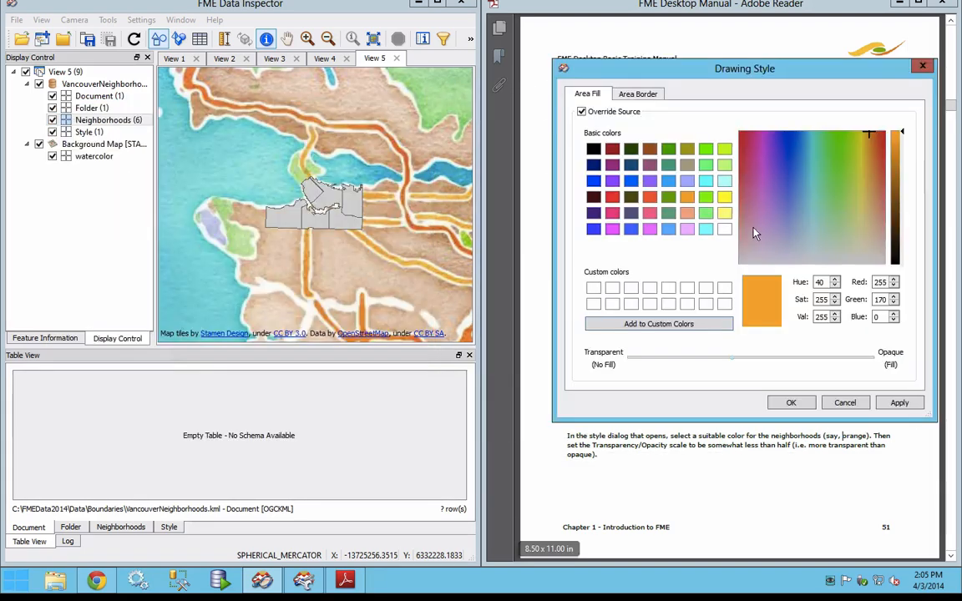
left_click(894, 404)
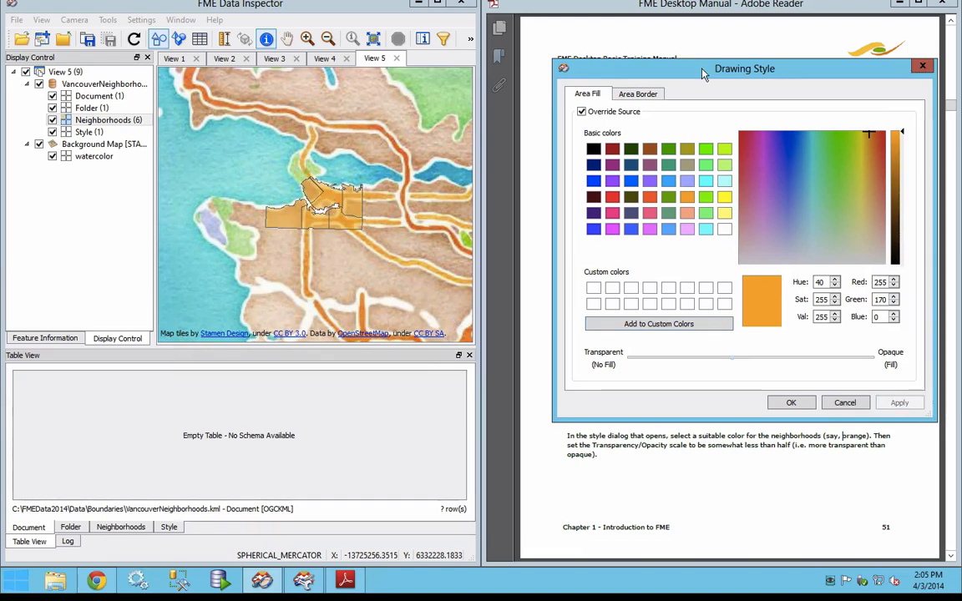
left_click_drag(635, 69, 131, 166)
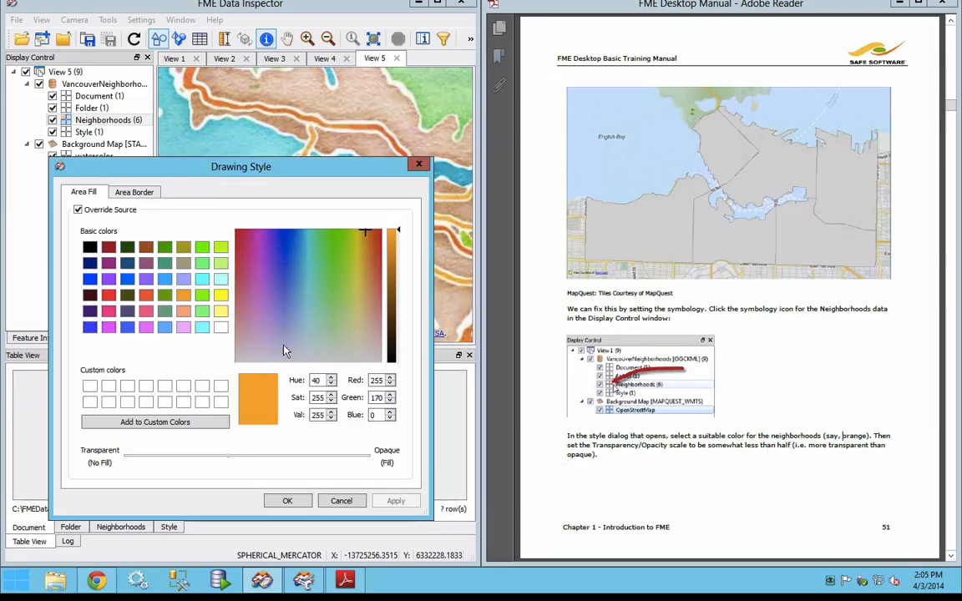
left_click(286, 503)
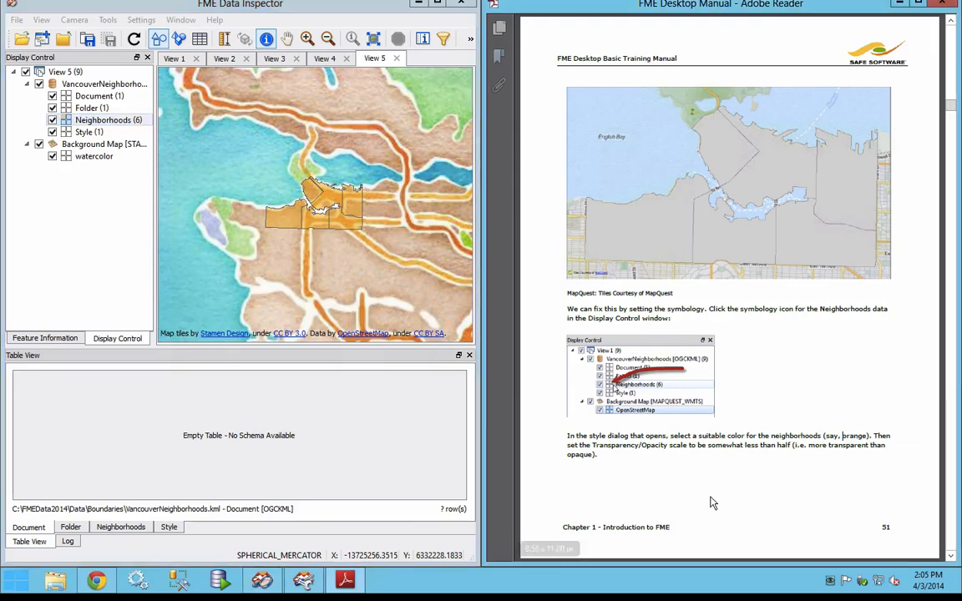
Step: Read on to the manual's Add More Data section and start adding a dataset to the current view in MapInfo TAB (MITAB) format
scroll(713, 503, "down", 2)
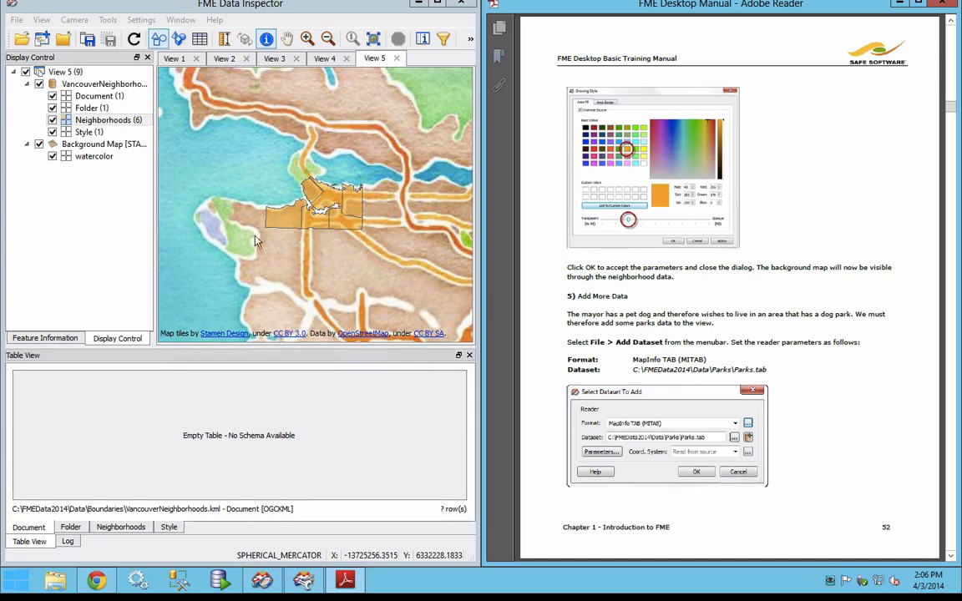
left_click(18, 21)
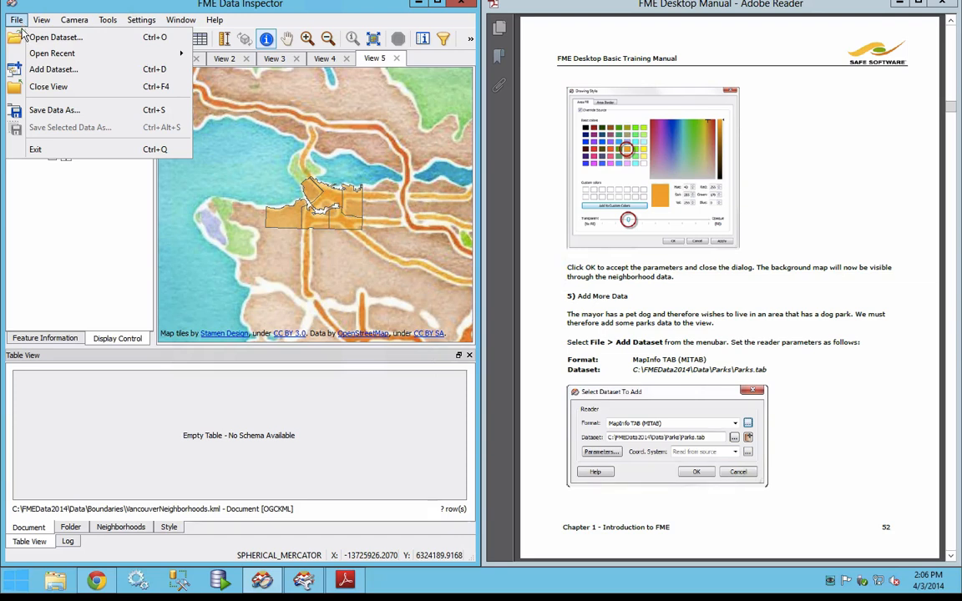
left_click(76, 70)
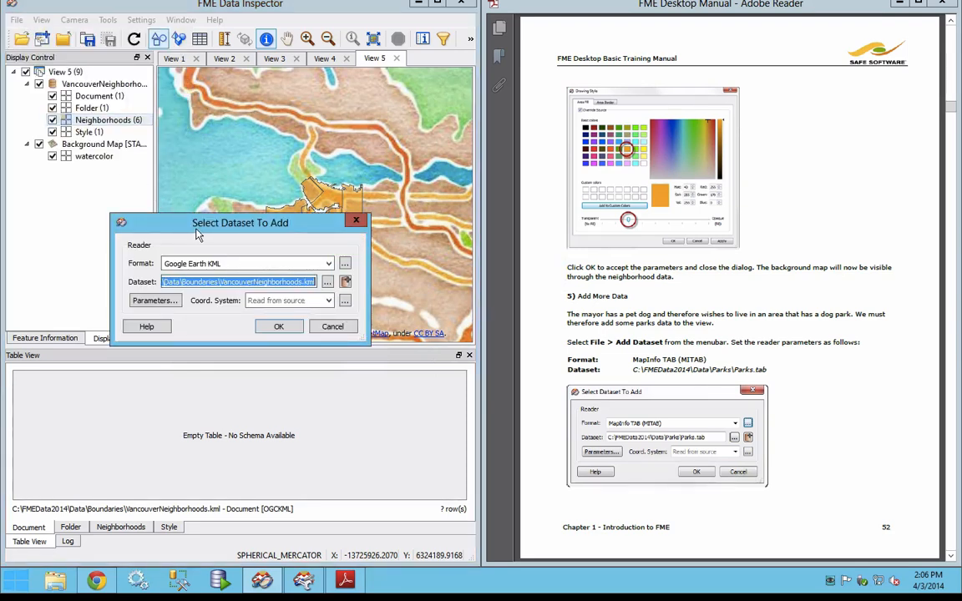
left_click(228, 264)
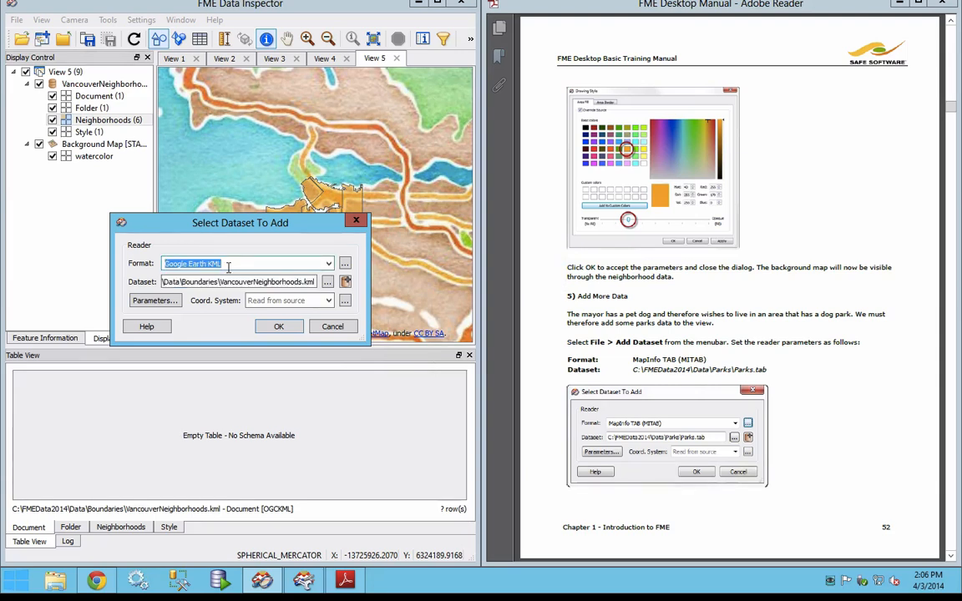
type("mitab")
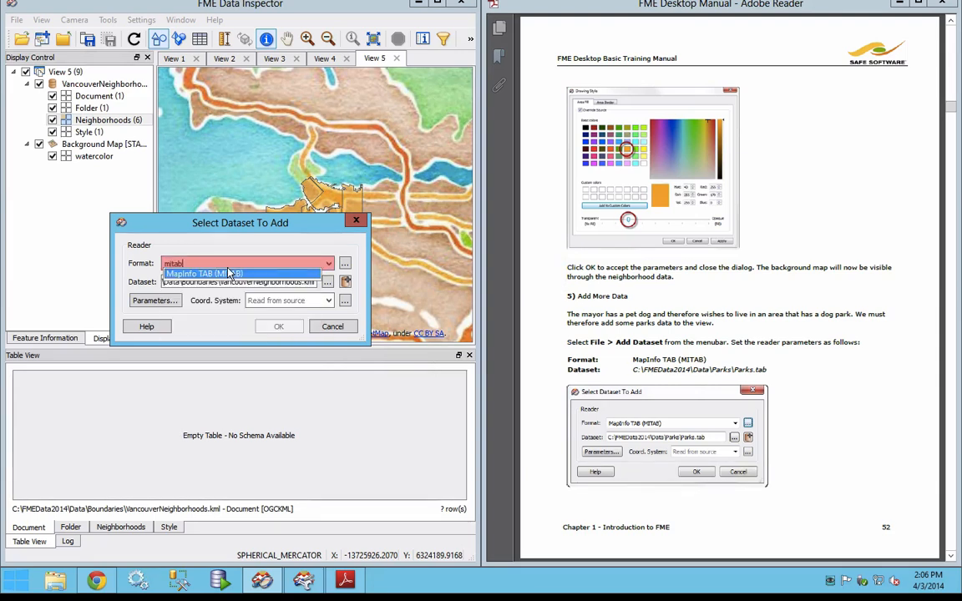
left_click(228, 273)
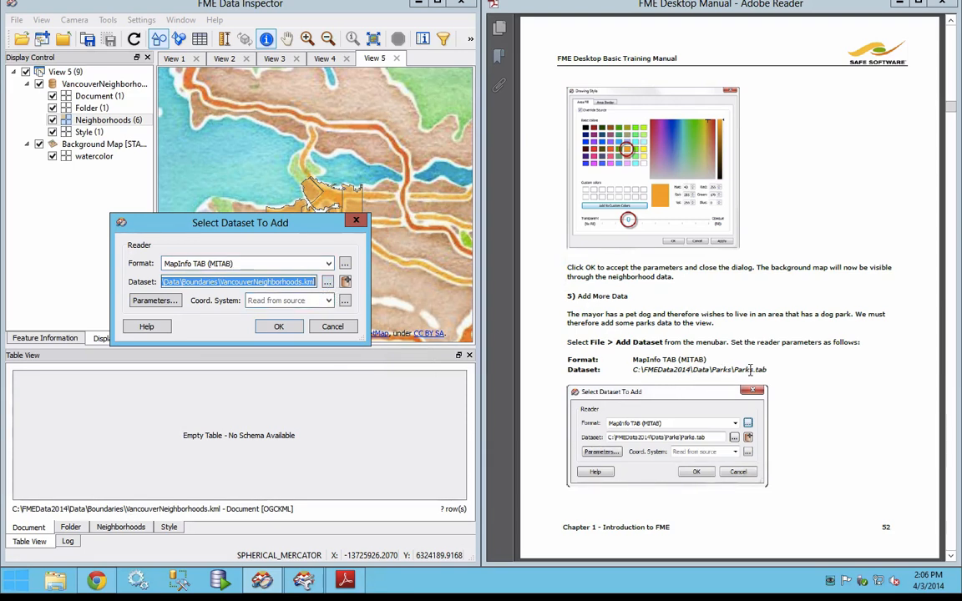
Step: Choose C:\FMEData2014\Data\Parks\Parks.tab as the source dataset and add it to the current view
left_click(327, 282)
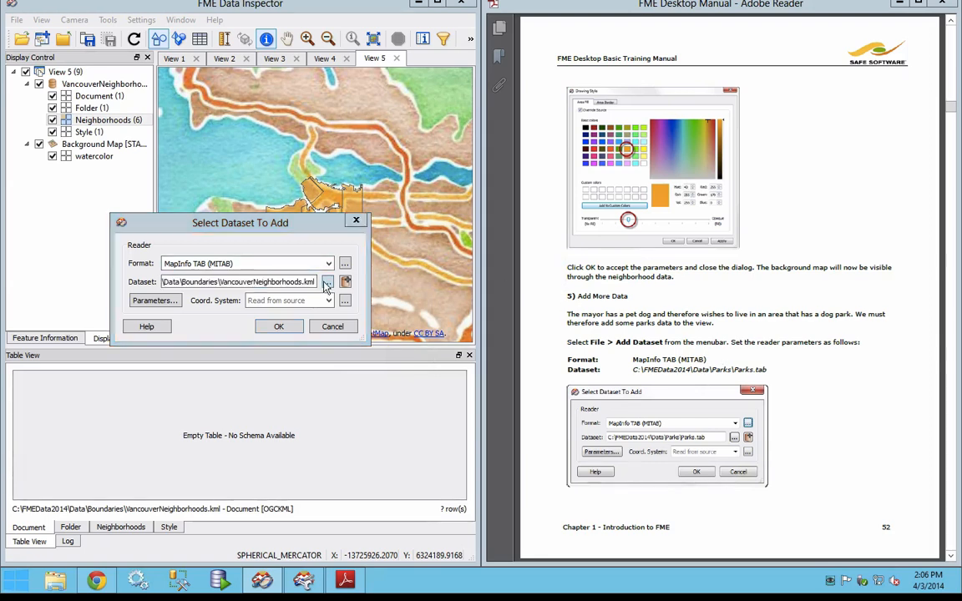
left_click(242, 257)
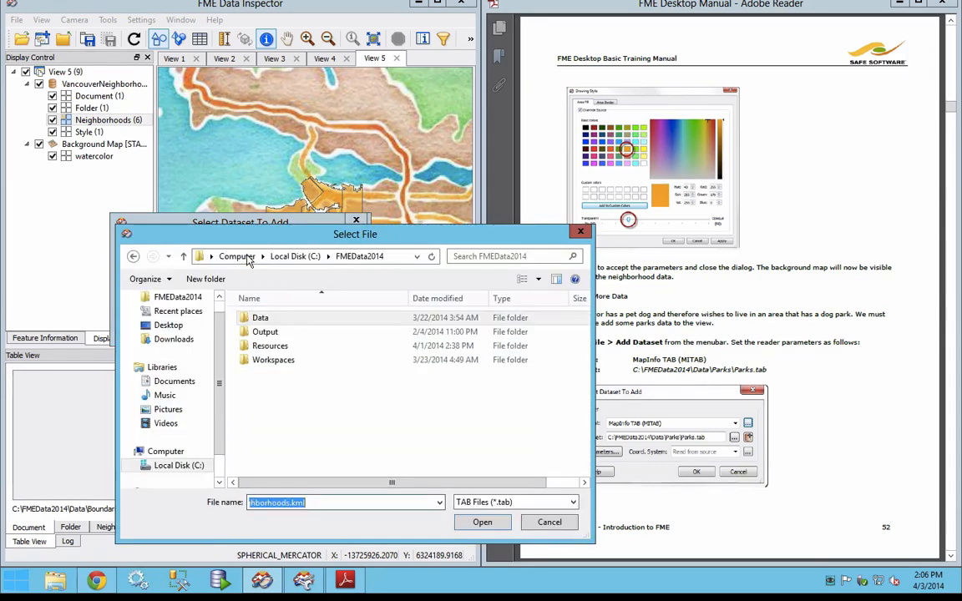
double_click(262, 319)
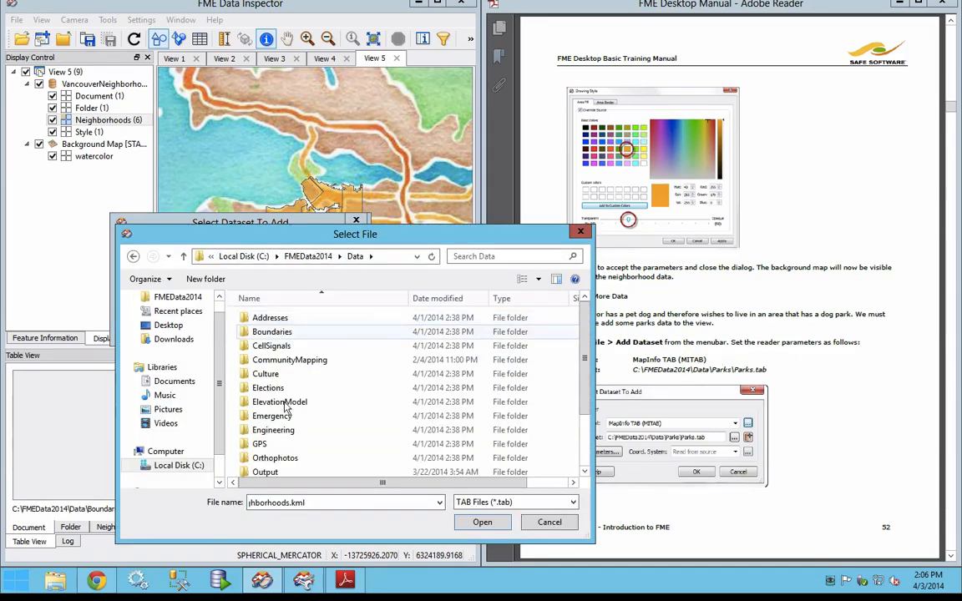
left_click_drag(583, 357, 583, 420)
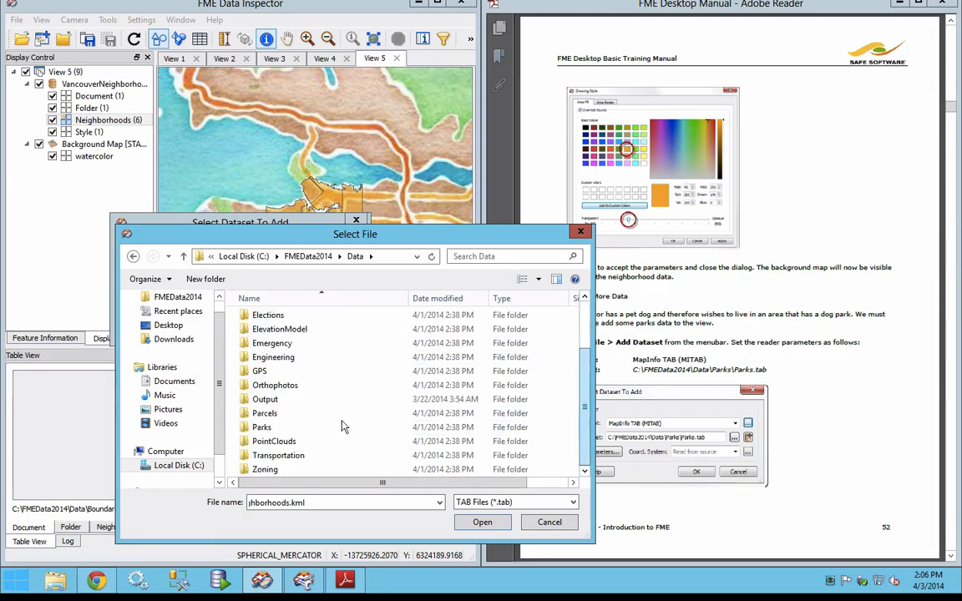
double_click(261, 427)
left_click(276, 319)
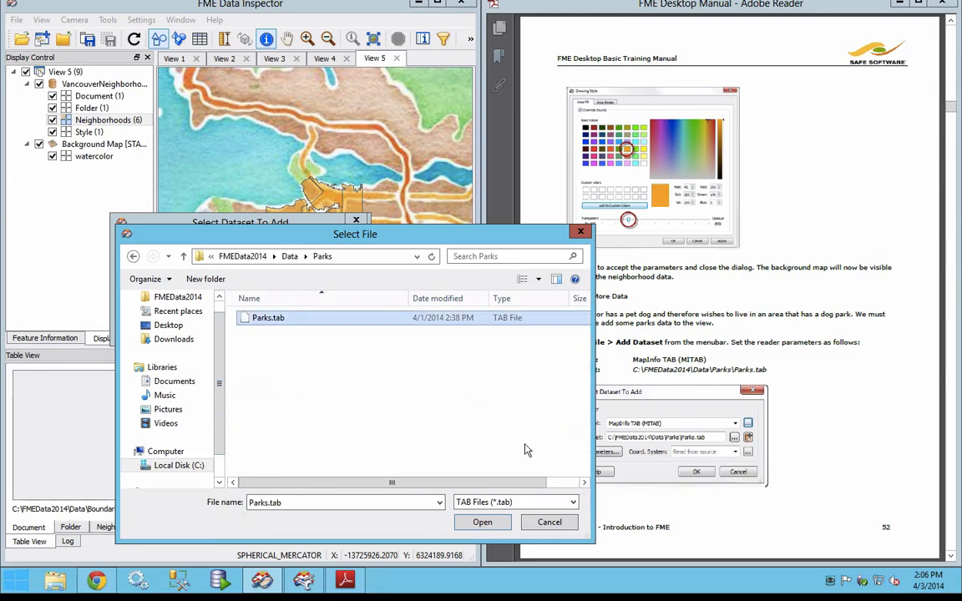
left_click(483, 523)
left_click(279, 329)
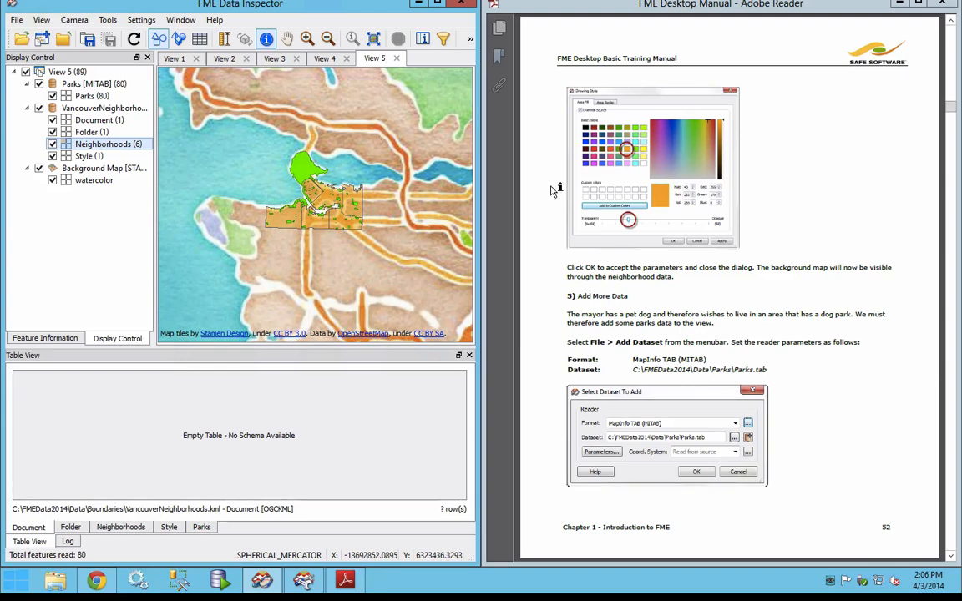
Step: Read the manual's Filter Data section and look through the Folder, Neighborhoods, Style and Parks tables in Table View
left_click(782, 375)
scroll(783, 375, "down", 3)
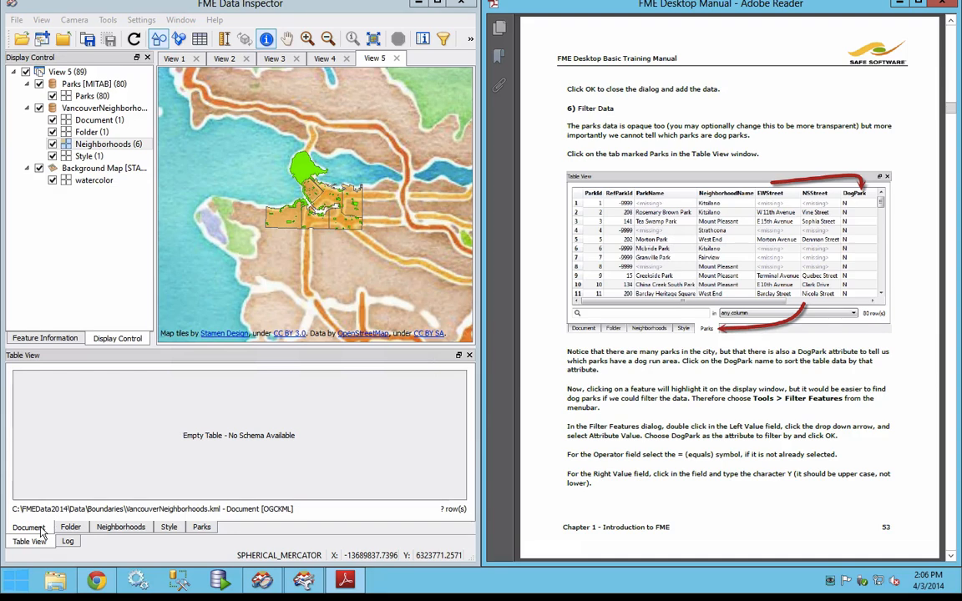
left_click(36, 474)
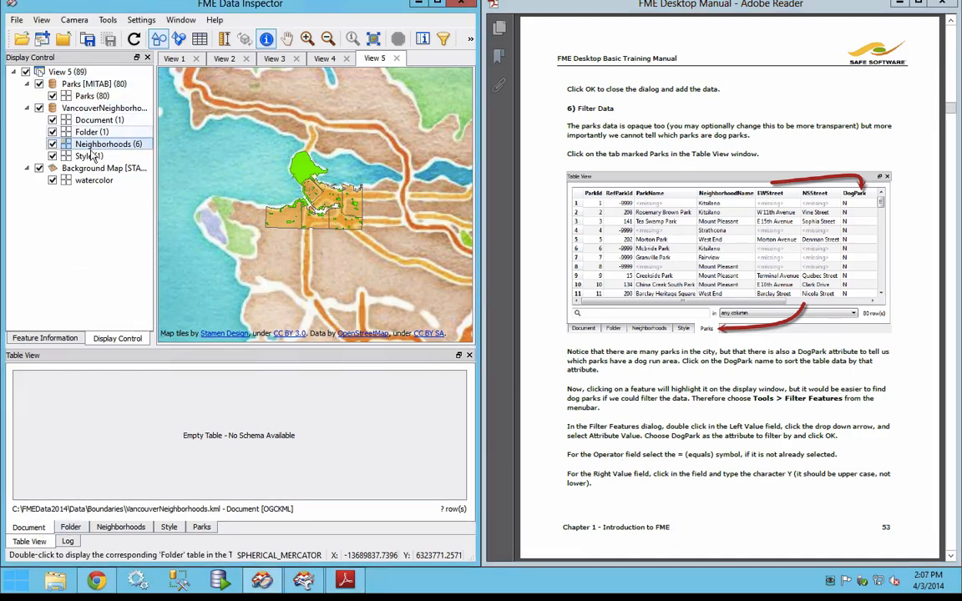
left_click(70, 528)
left_click(121, 528)
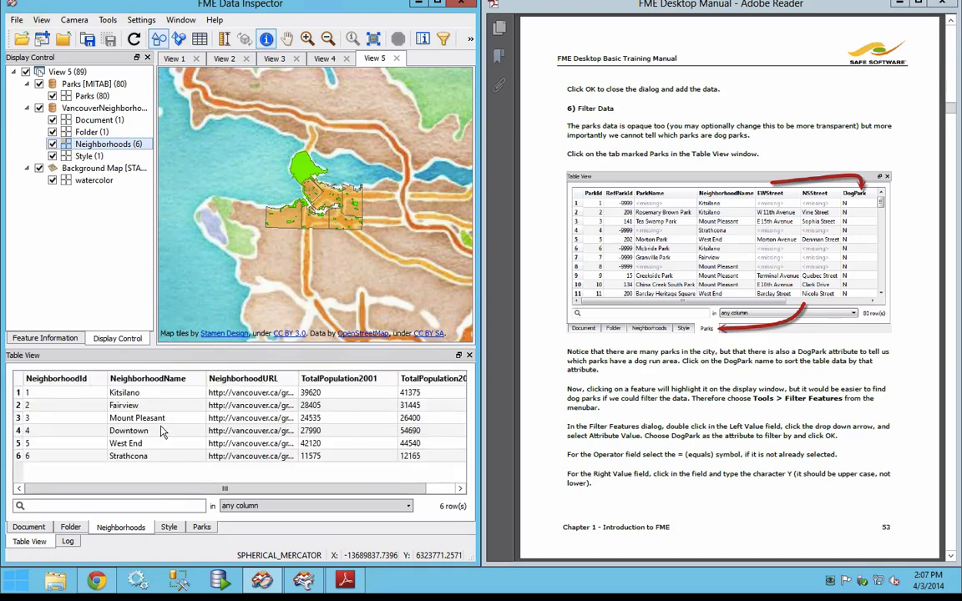
left_click(168, 527)
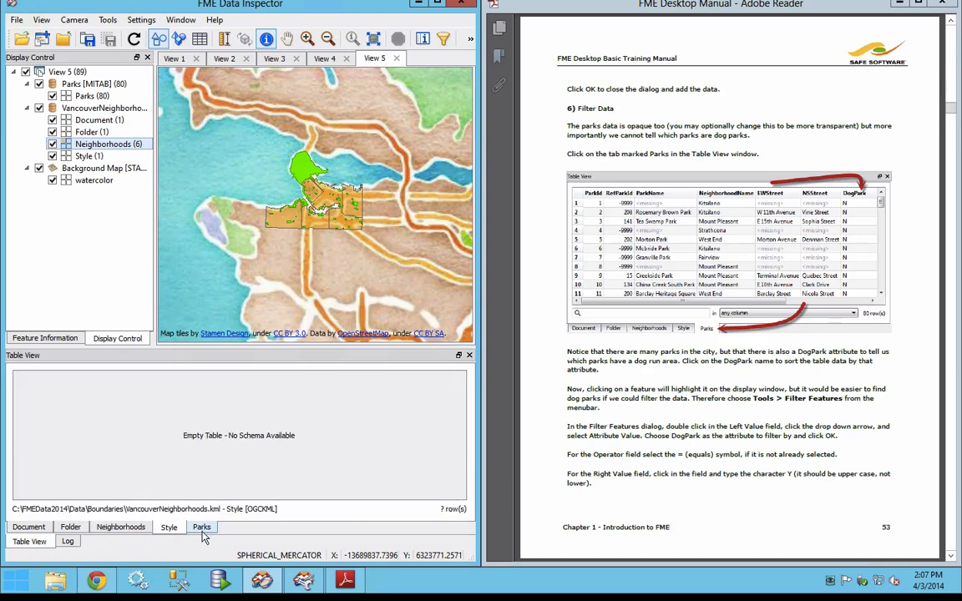
left_click(200, 529)
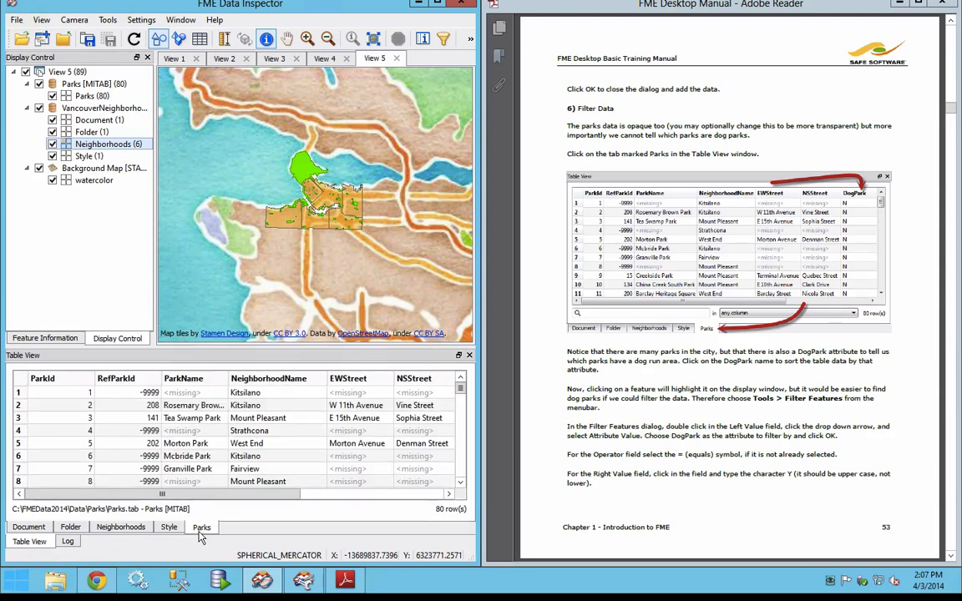
Step: Sort the Parks table by DogPark in descending order and select all rows whose DogPark value is Y
left_click_drag(193, 490, 285, 492)
left_click(352, 379)
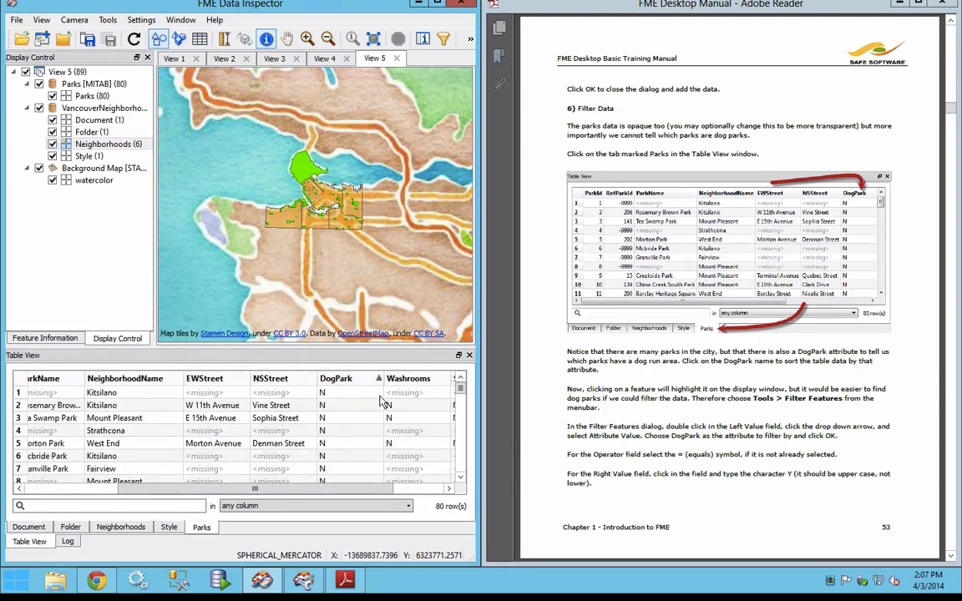
left_click(373, 380)
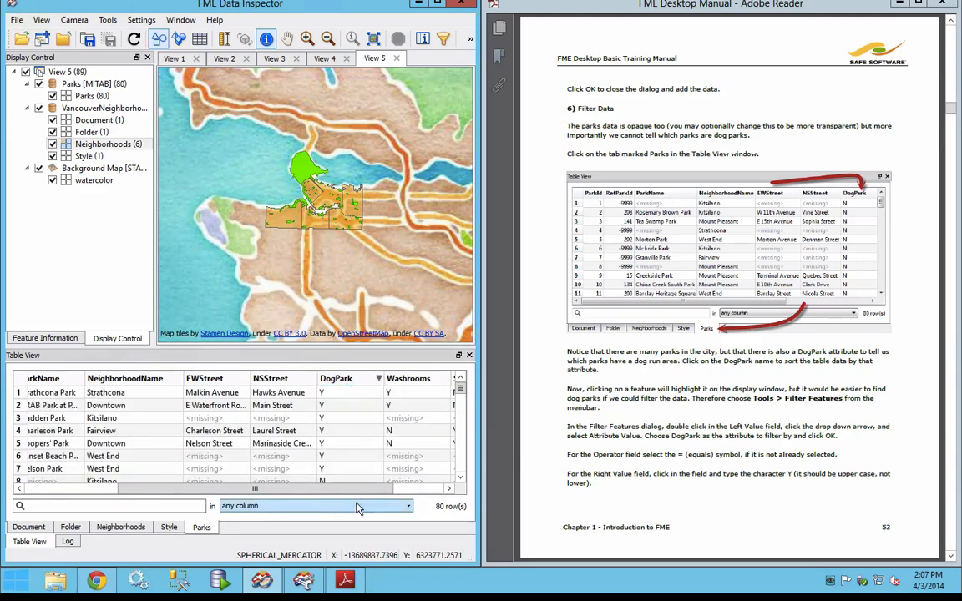
left_click_drag(342, 490, 238, 493)
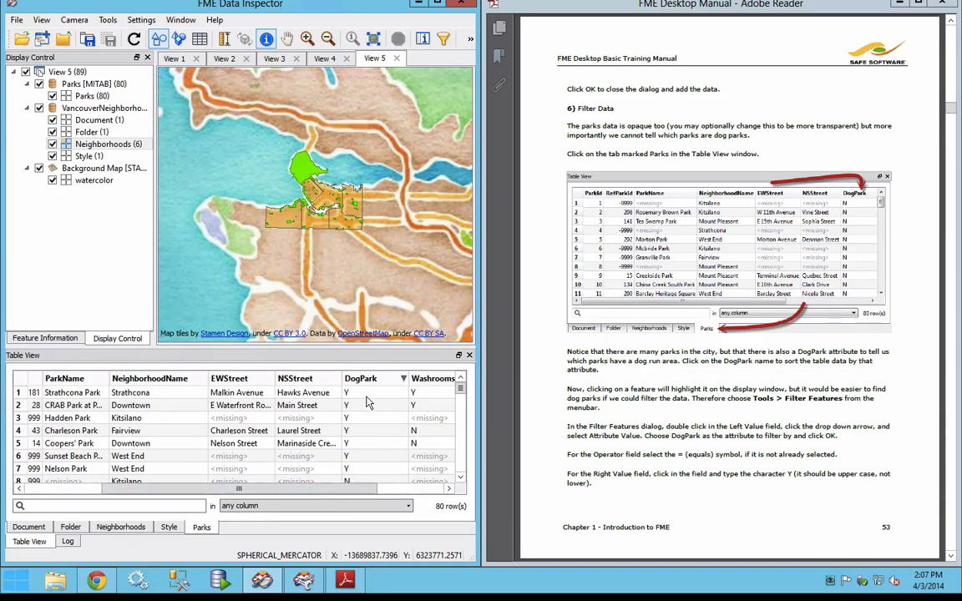
left_click(334, 393)
left_click(370, 470, "shift")
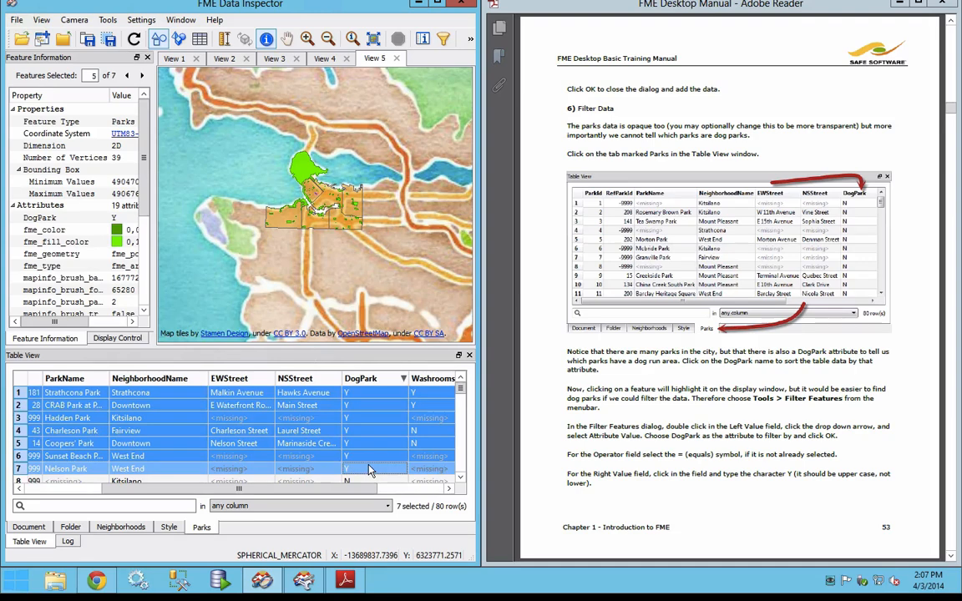
left_click_drag(352, 491, 276, 491)
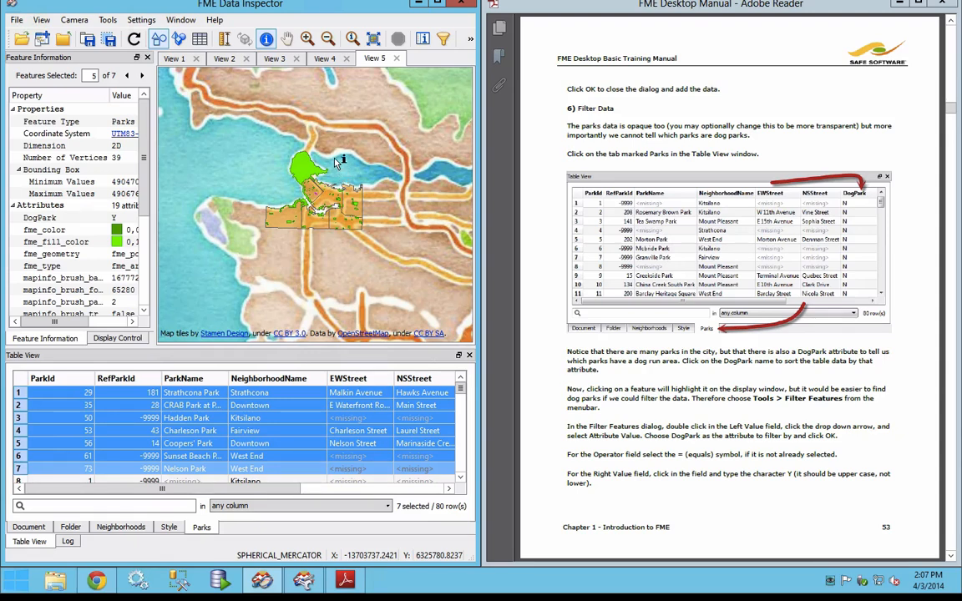
Step: Open the Filter Features settings and choose the DogPark attribute as the first test clause's left value
left_click(107, 20)
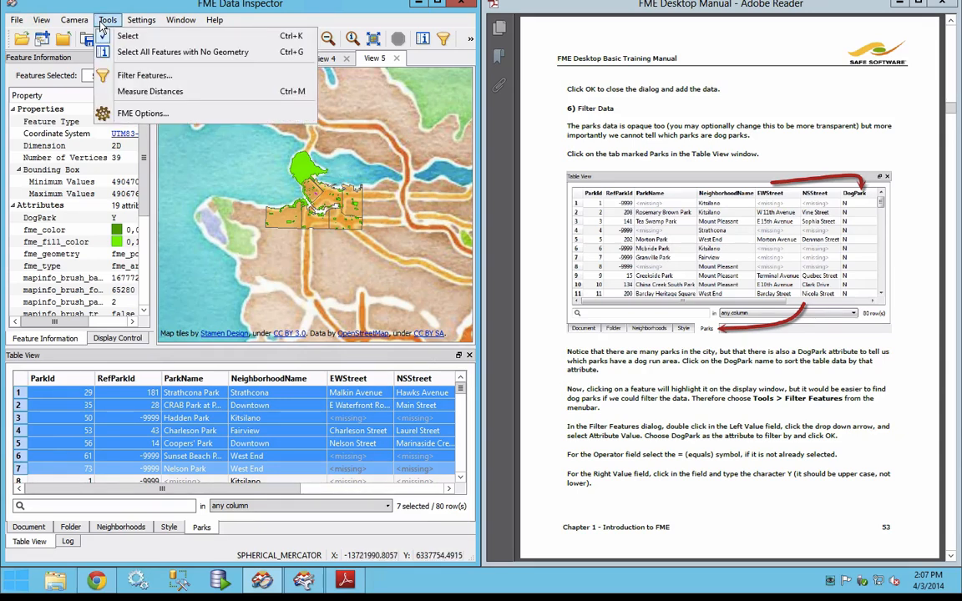
left_click(443, 41)
left_click(443, 41)
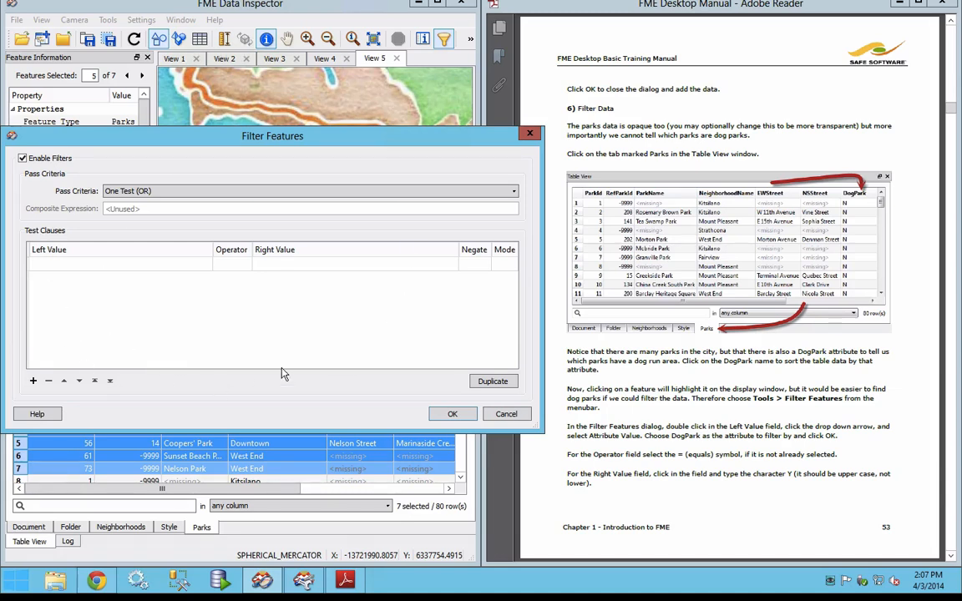
left_click(154, 267)
double_click(154, 268)
left_click(205, 265)
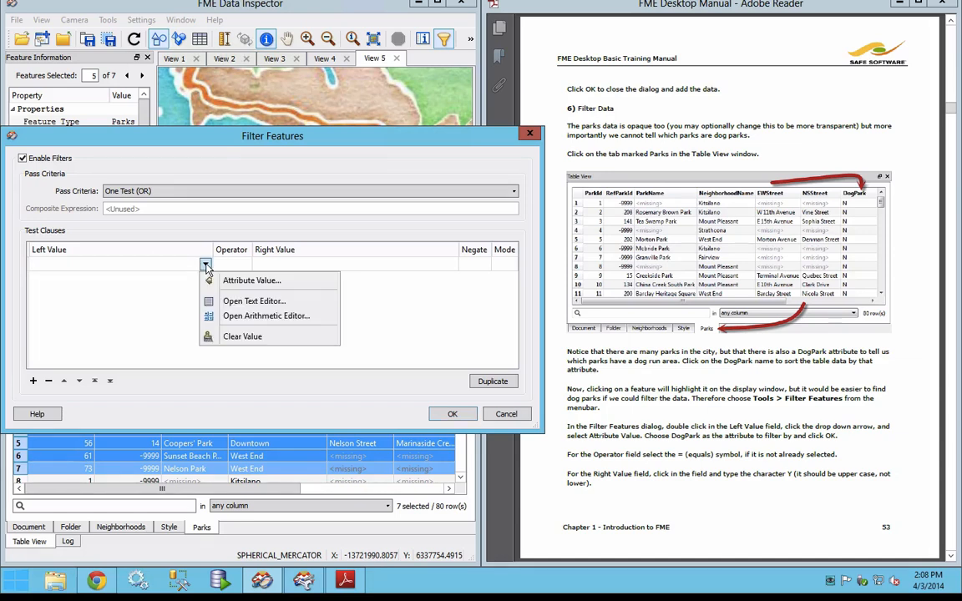
left_click(209, 286)
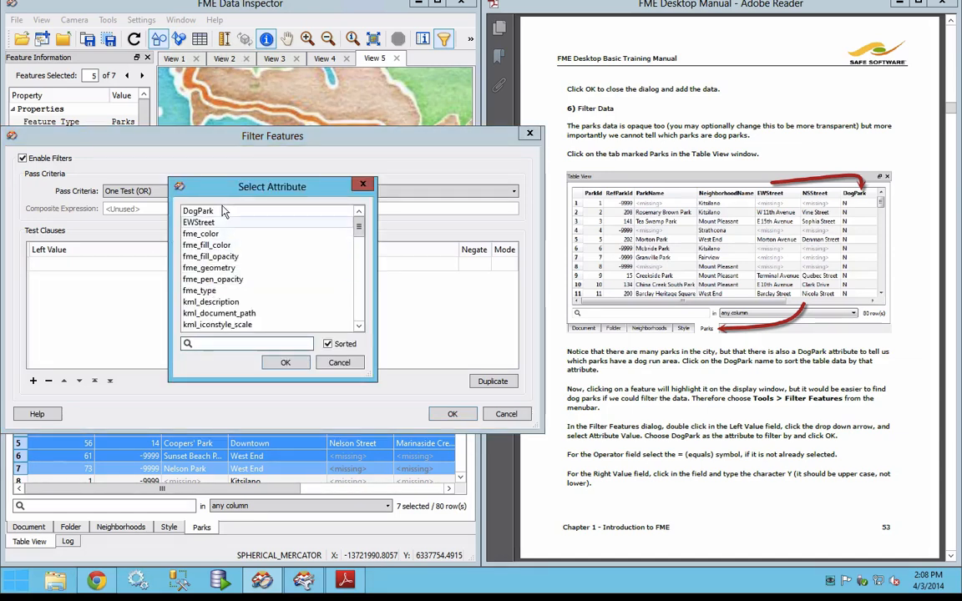
mouse_move(358, 230)
left_mouse_down()
mouse_move(359, 311)
mouse_move(359, 223)
left_mouse_up()
left_click(197, 211)
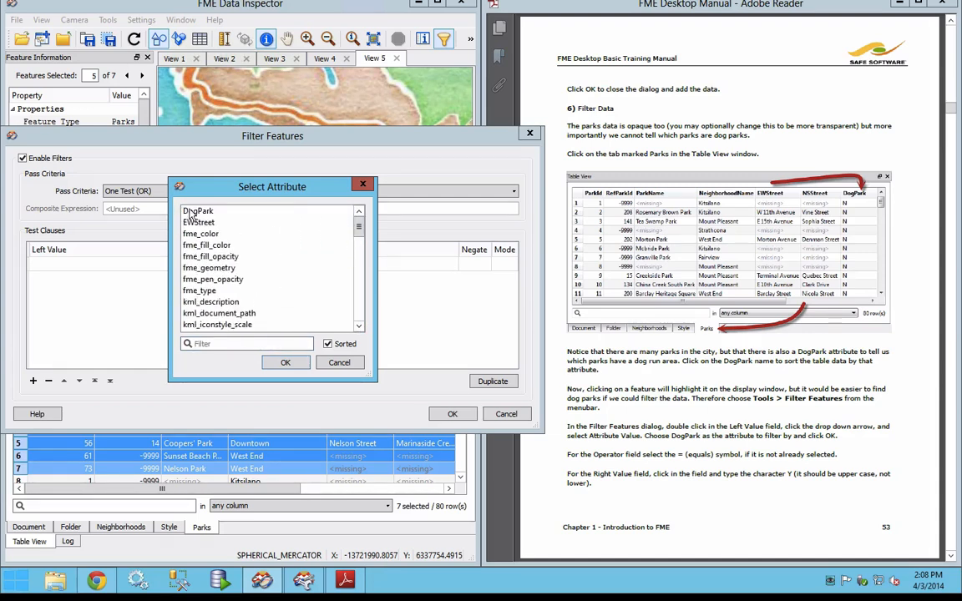
left_click(285, 362)
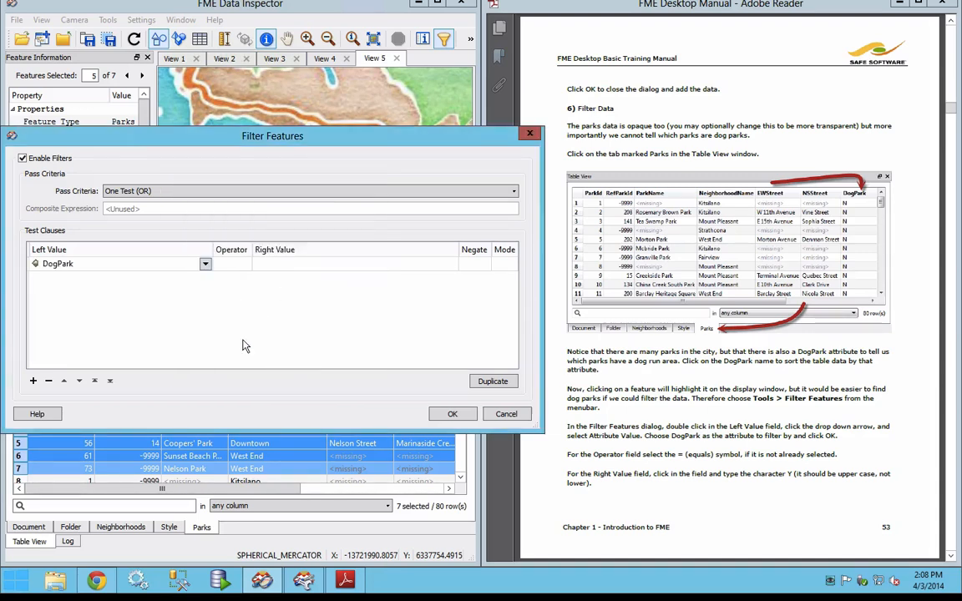
Step: Re-enter DogPark as the first clause's left value by accepting the suggested attribute name
left_click(129, 263)
type("D")
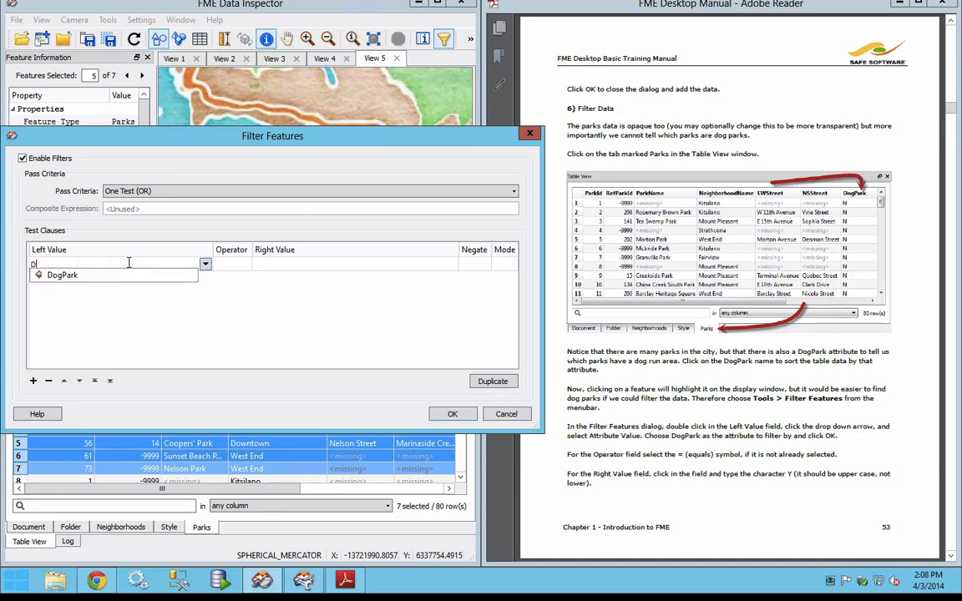
type("ogPark")
left_click(67, 276)
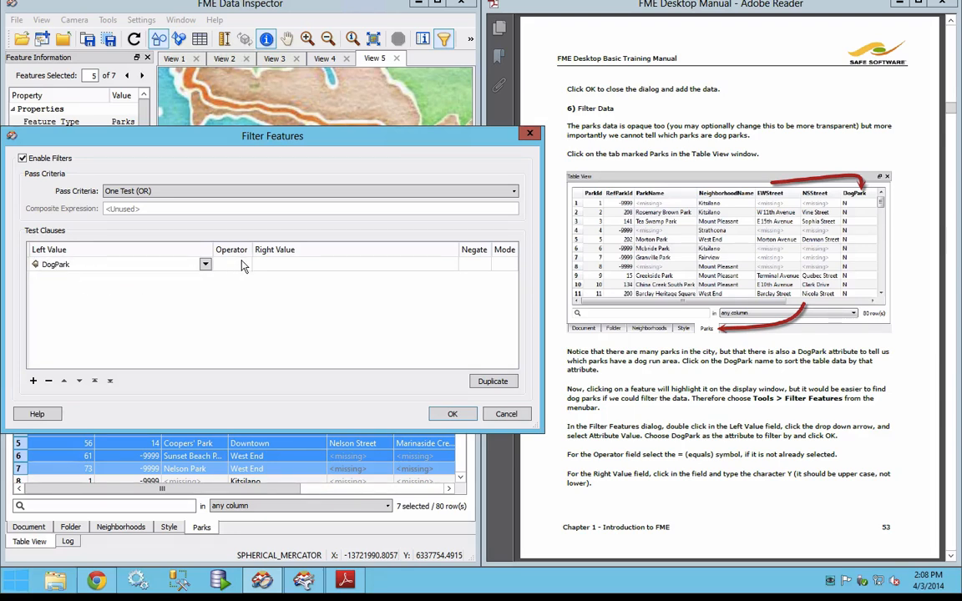
Step: Complete the first test clause as DogPark = Y and apply the filter
left_click(251, 265)
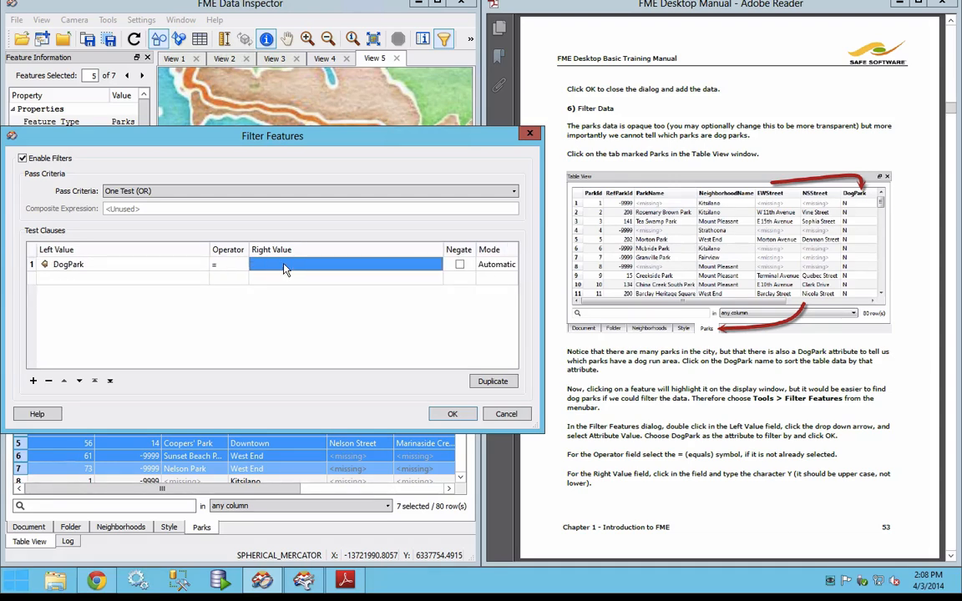
type("Y")
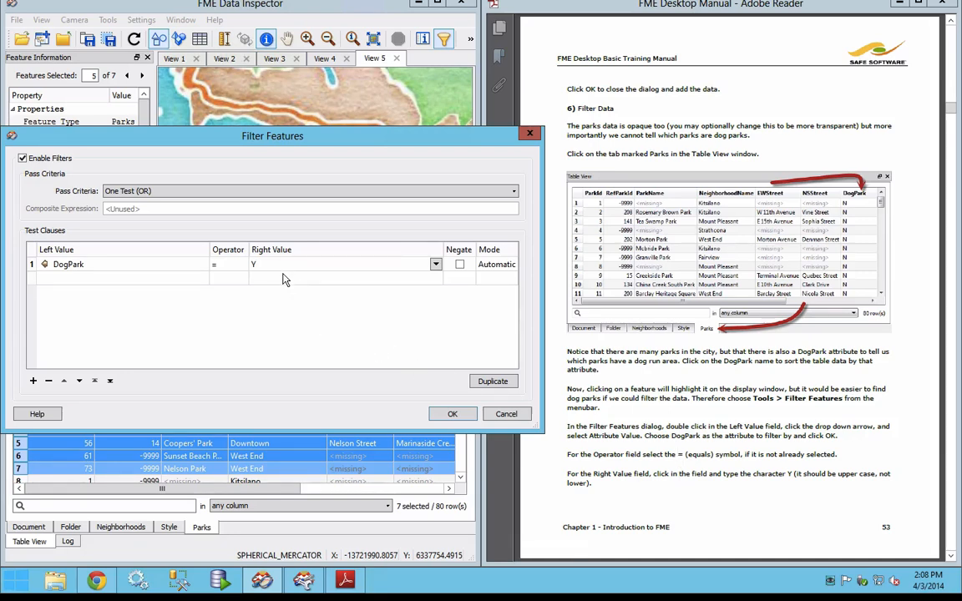
left_click(452, 414)
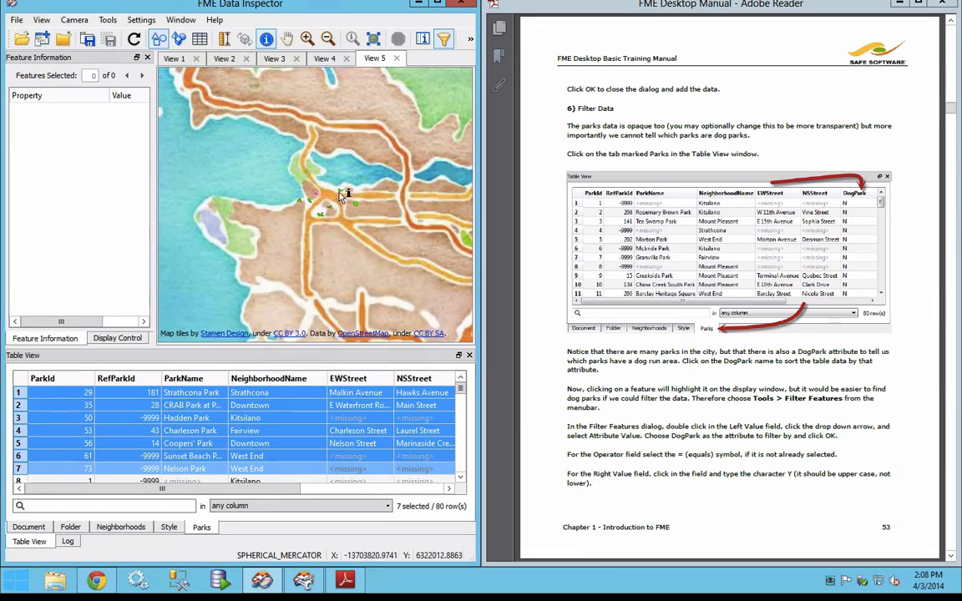
Step: Hide the Background Map in Display Control and read on to the manual's second test clause instructions on page 54
left_click(117, 337)
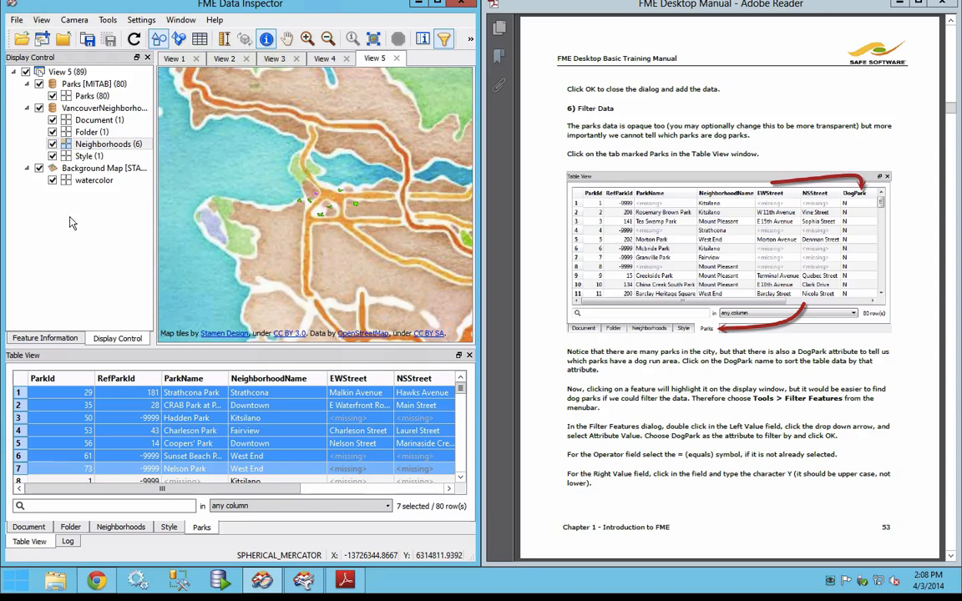
left_click(47, 168)
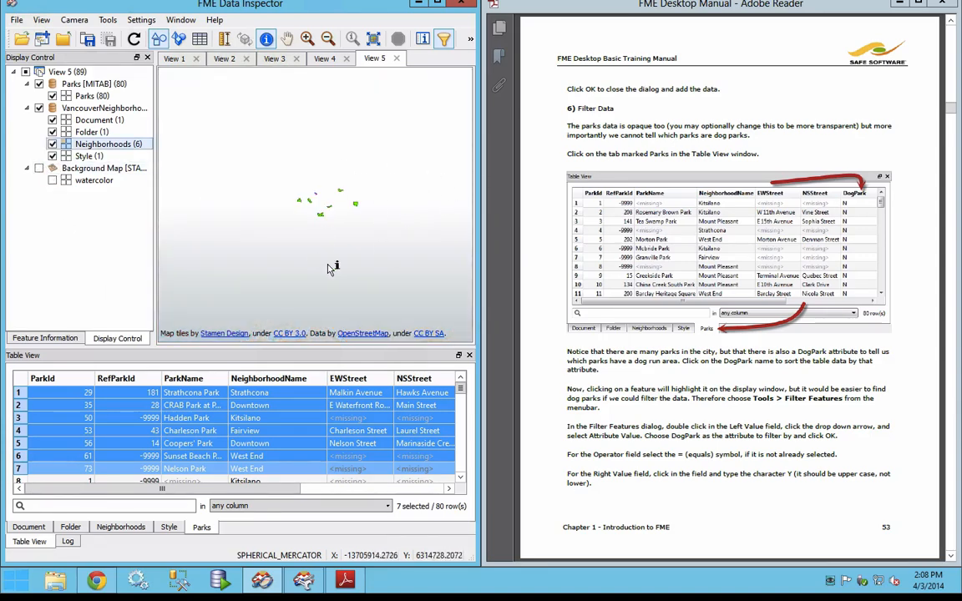
left_click(761, 455)
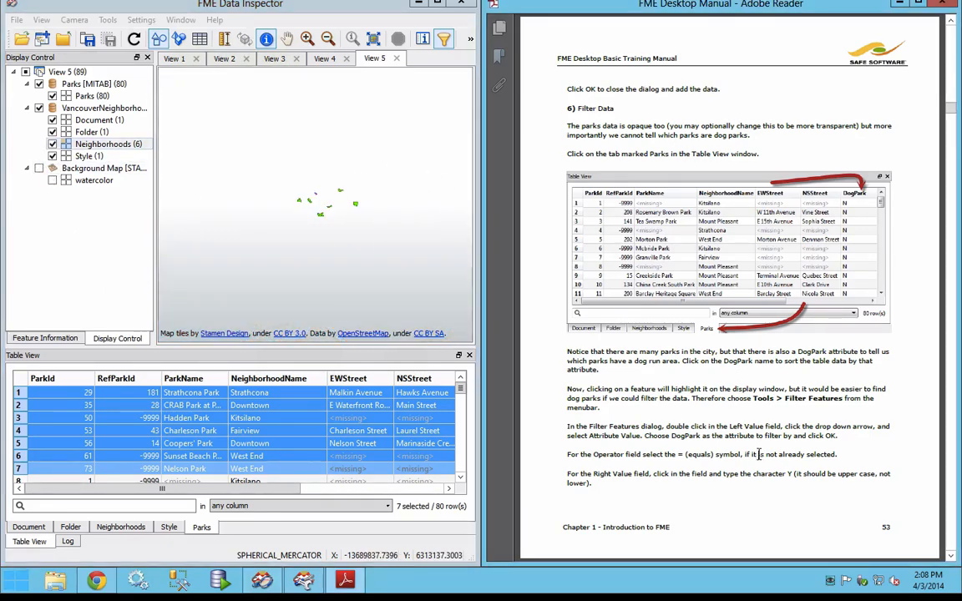
scroll(760, 458, "down", 2)
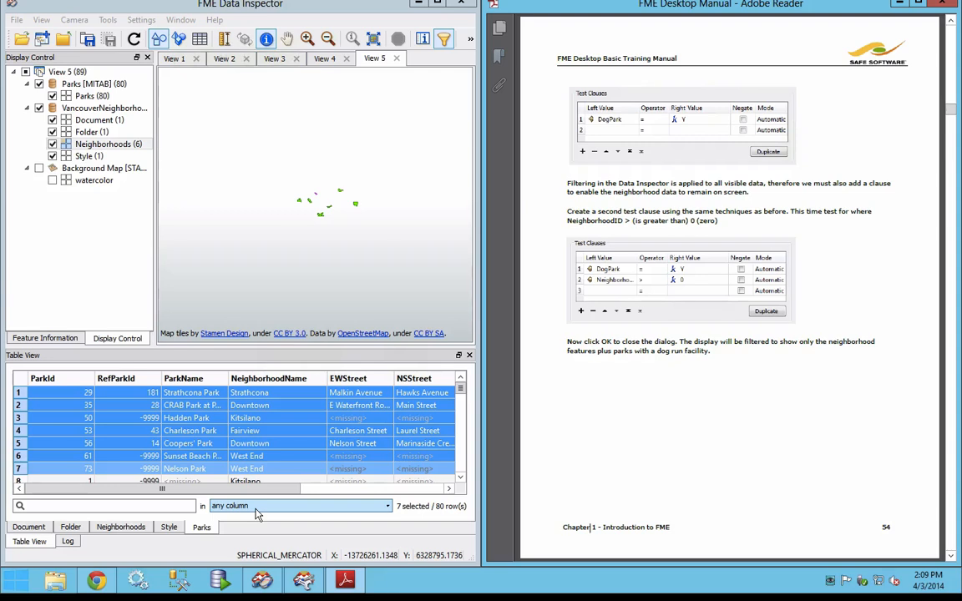
Step: Reopen the Filter Features settings and choose NeighborhoodId as the second test clause's left value
left_click(443, 41)
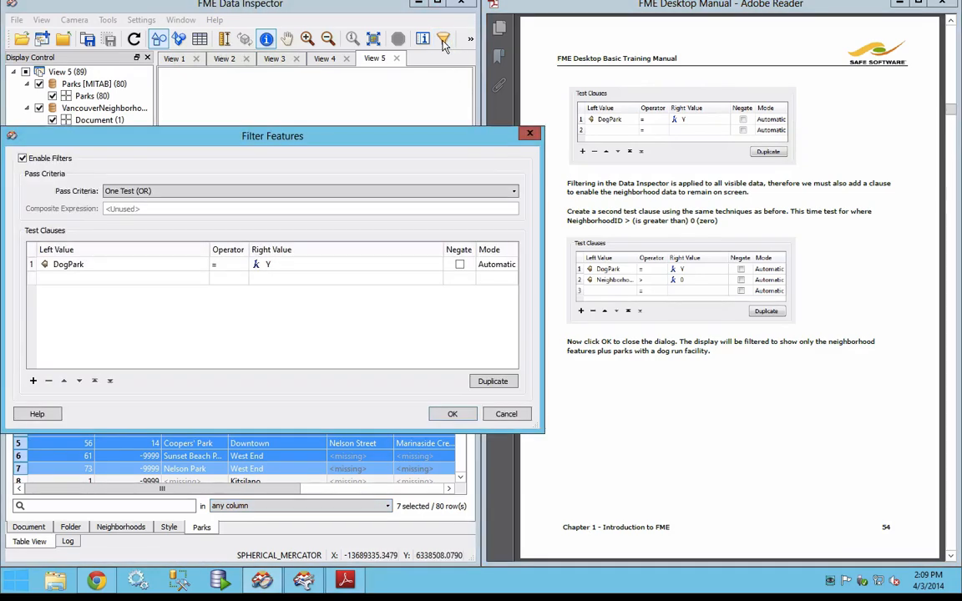
left_click(129, 281)
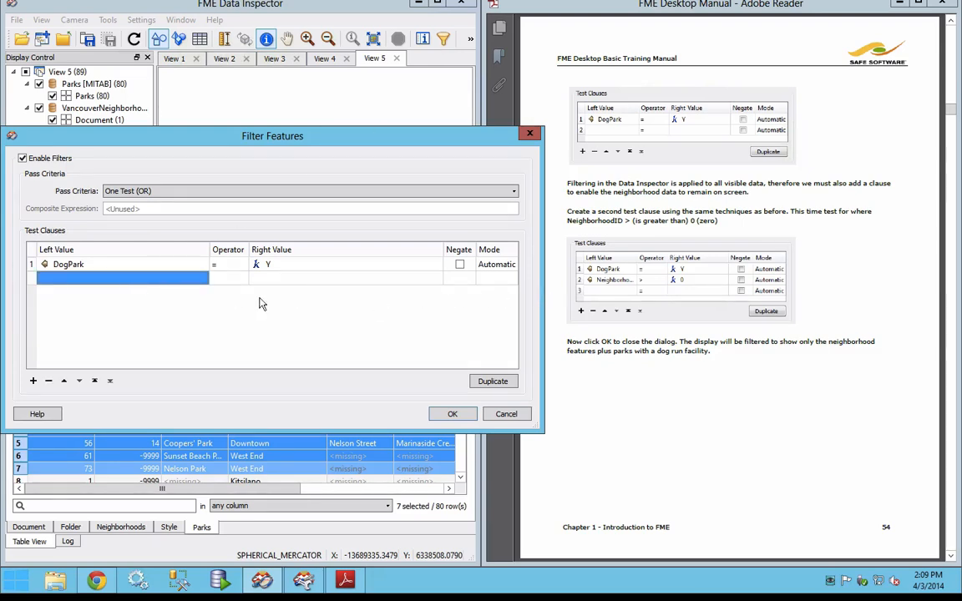
left_click(145, 276)
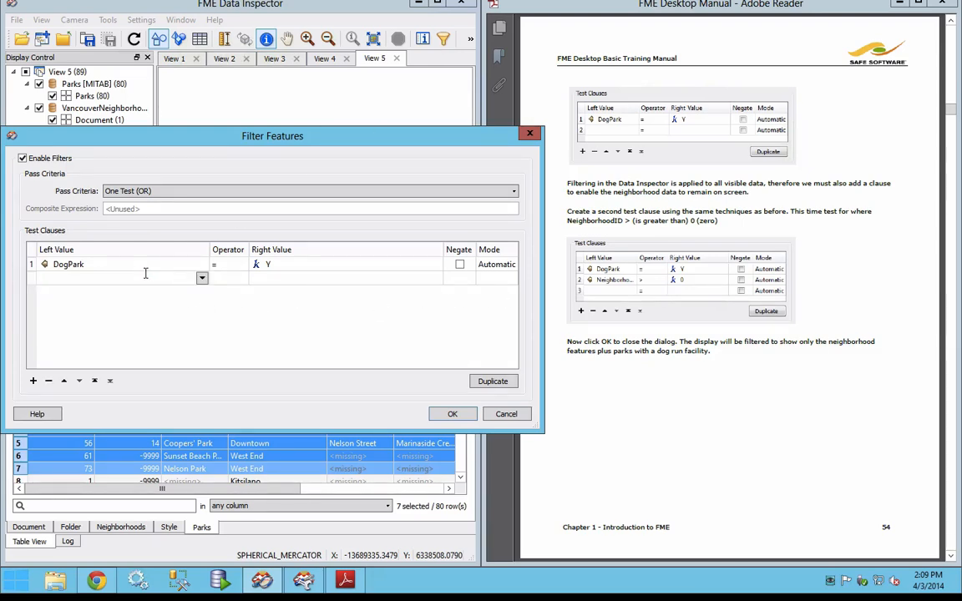
type("n")
type("N")
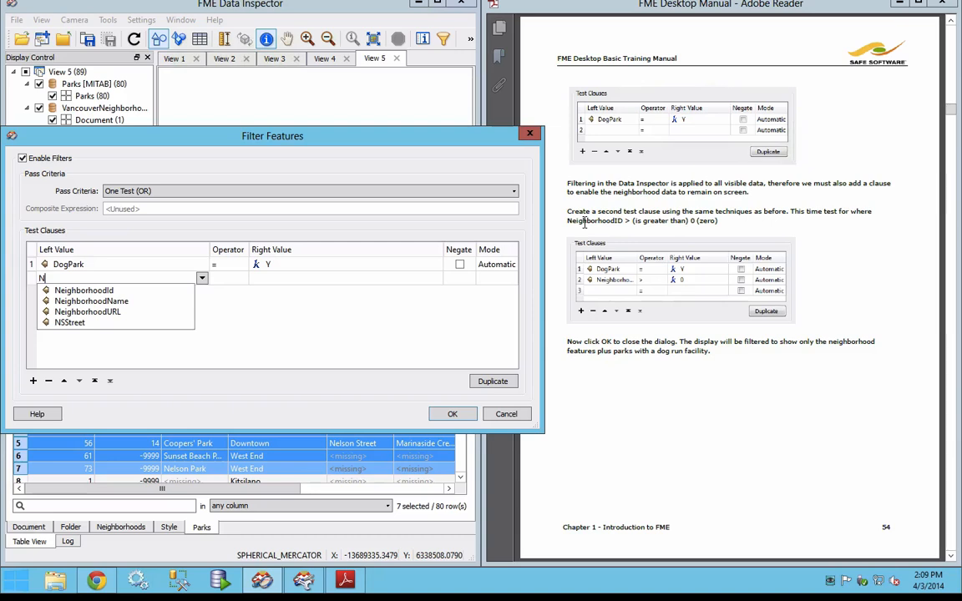
left_click(84, 291)
Step: Complete the second test clause as NeighborhoodId > 0 and apply the filter
left_click(230, 279)
left_click(234, 279)
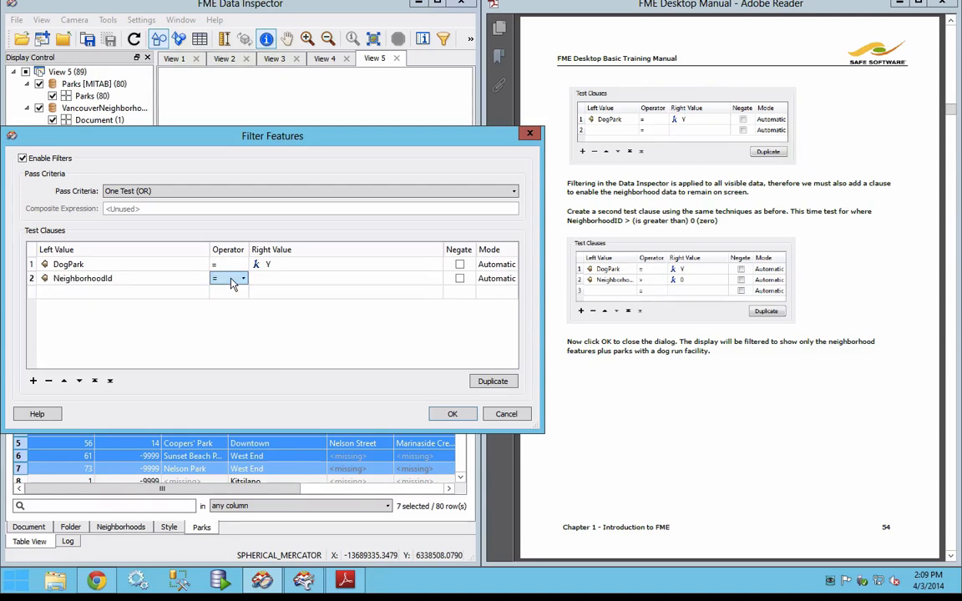
left_click(241, 279)
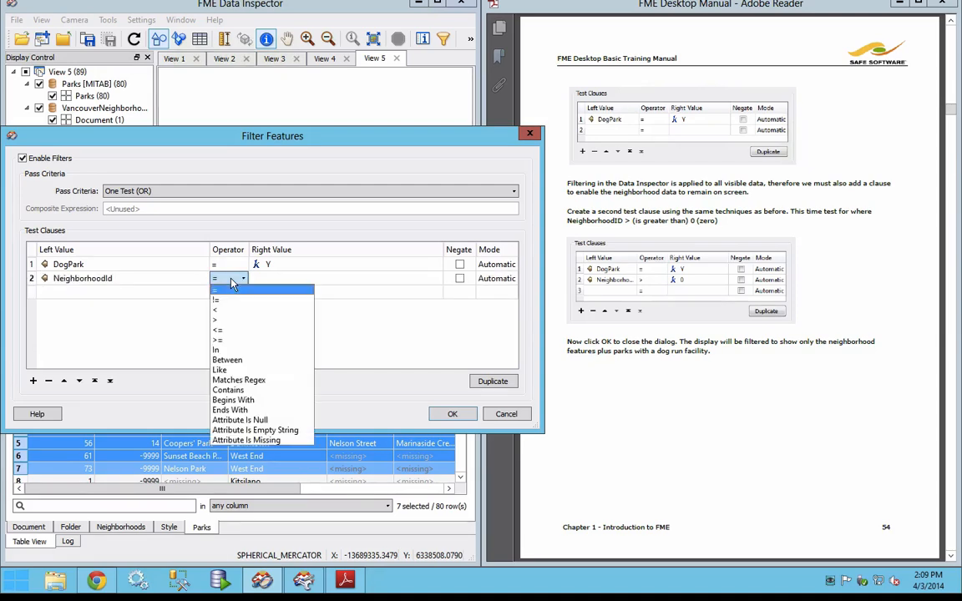
left_click(233, 320)
left_click(281, 281)
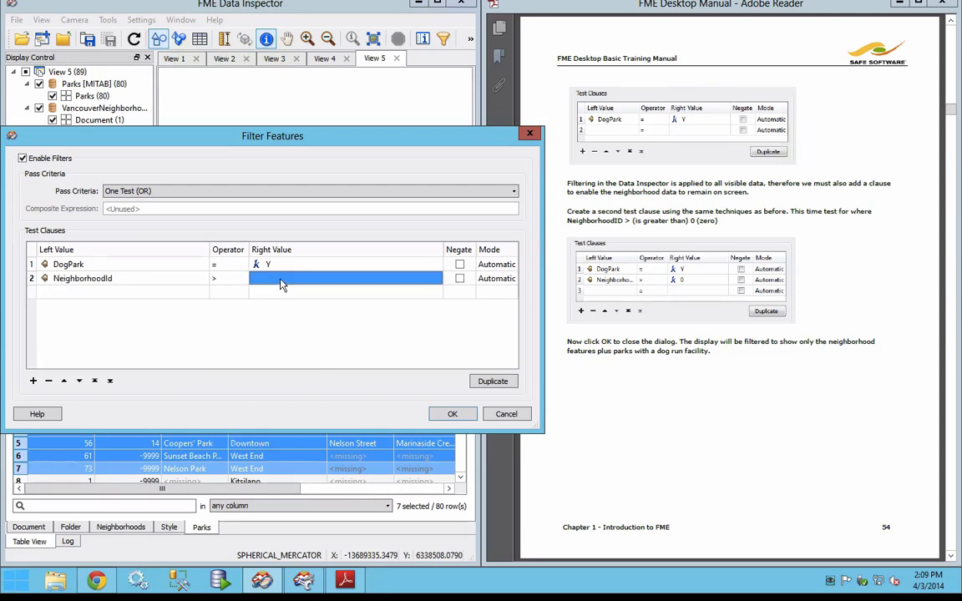
type("0")
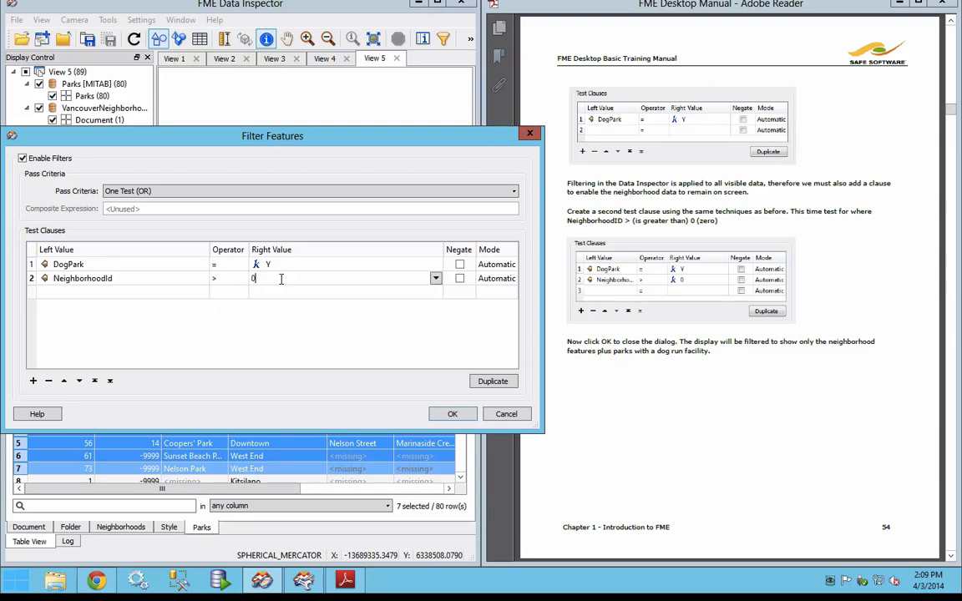
left_click(452, 415)
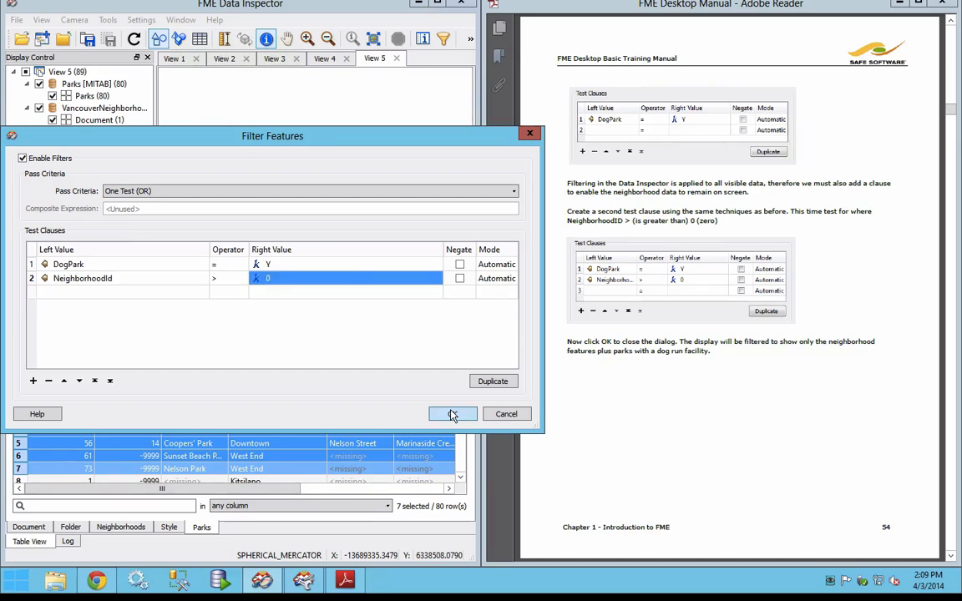
left_click(452, 415)
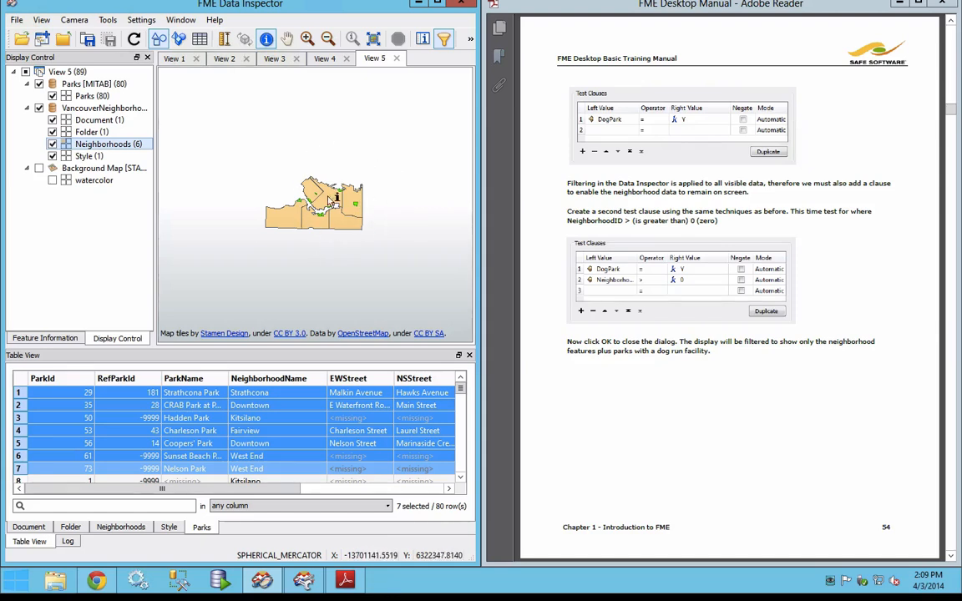
Step: Show the Background Map in Display Control again and read the manual's Add Data instructions on page 55
left_click(39, 169)
scroll(288, 219, "up", 2)
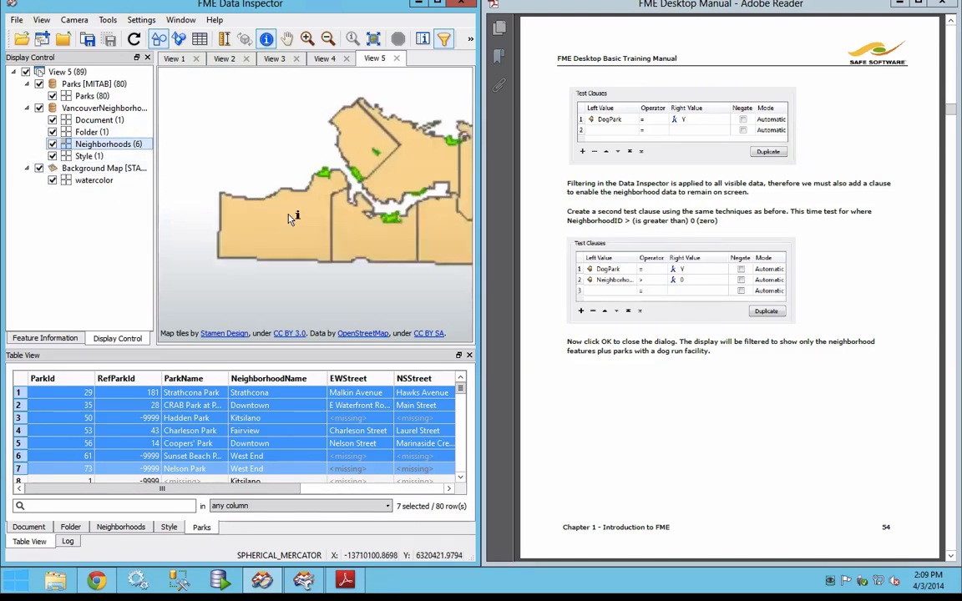
left_click(726, 360)
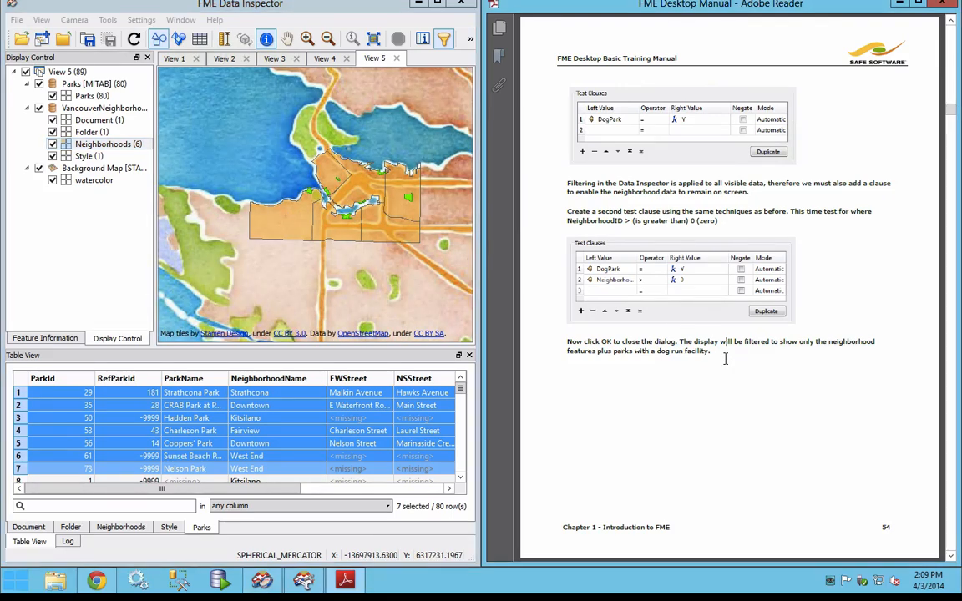
key("Page_Down")
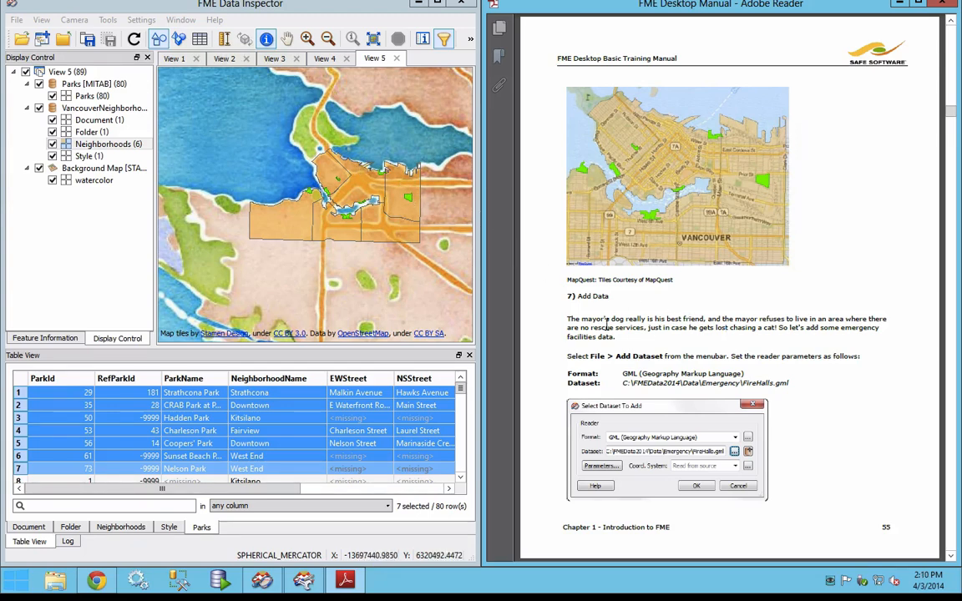
left_click_drag(606, 319, 703, 324)
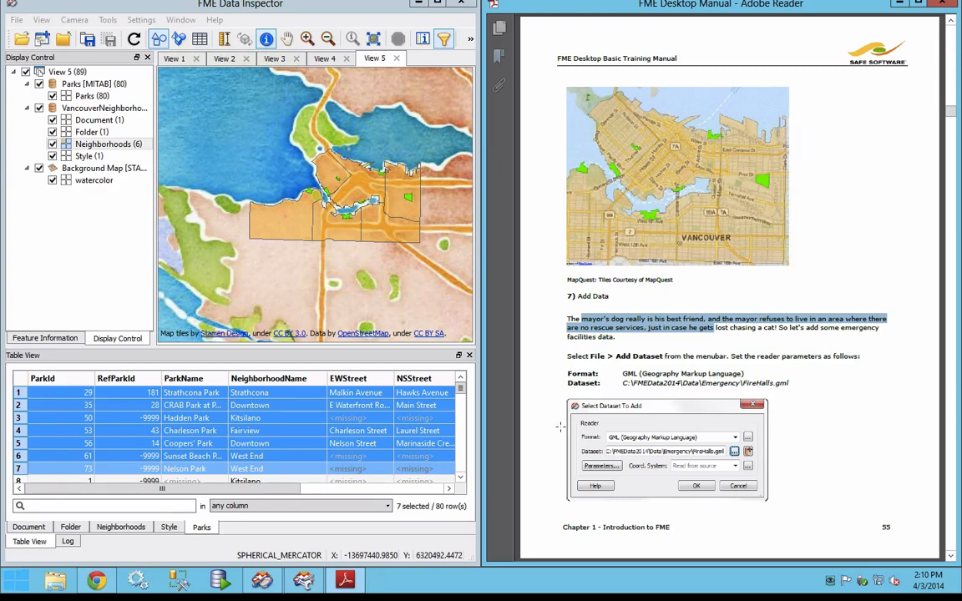
Step: Start opening a dataset in a new view and set its reader format to GML (Geography Markup Language)
left_click(23, 41)
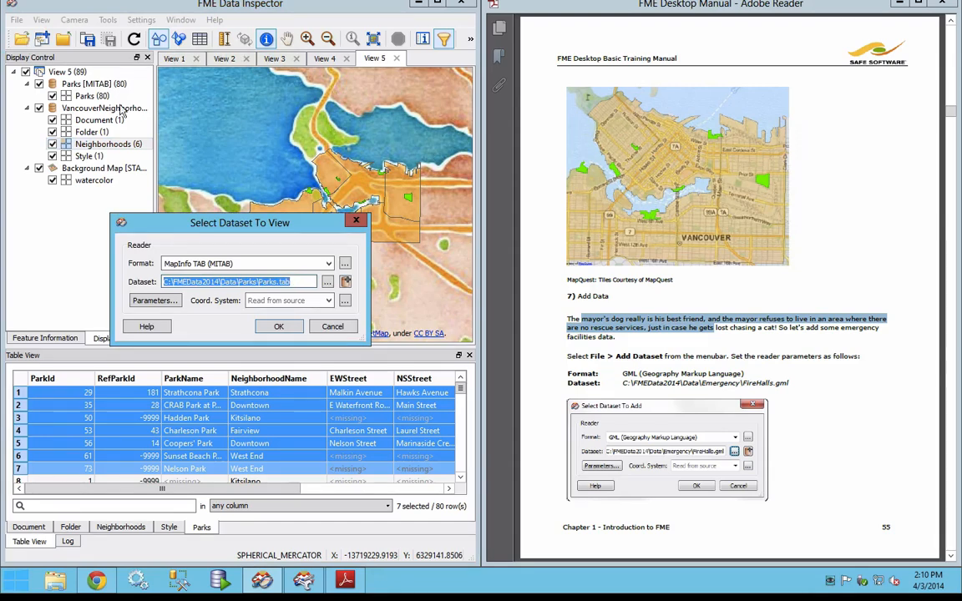
left_click(255, 263)
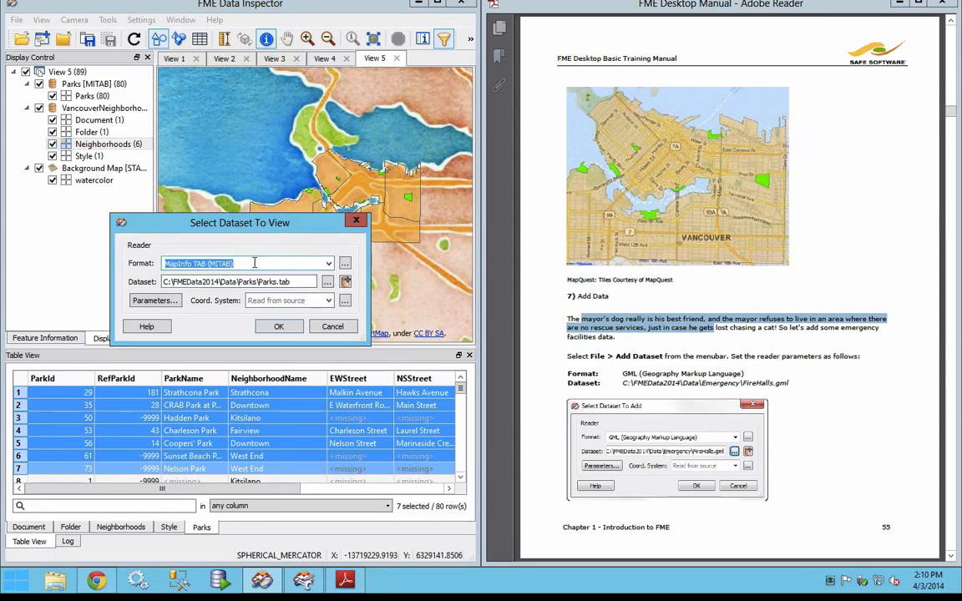
type("gml")
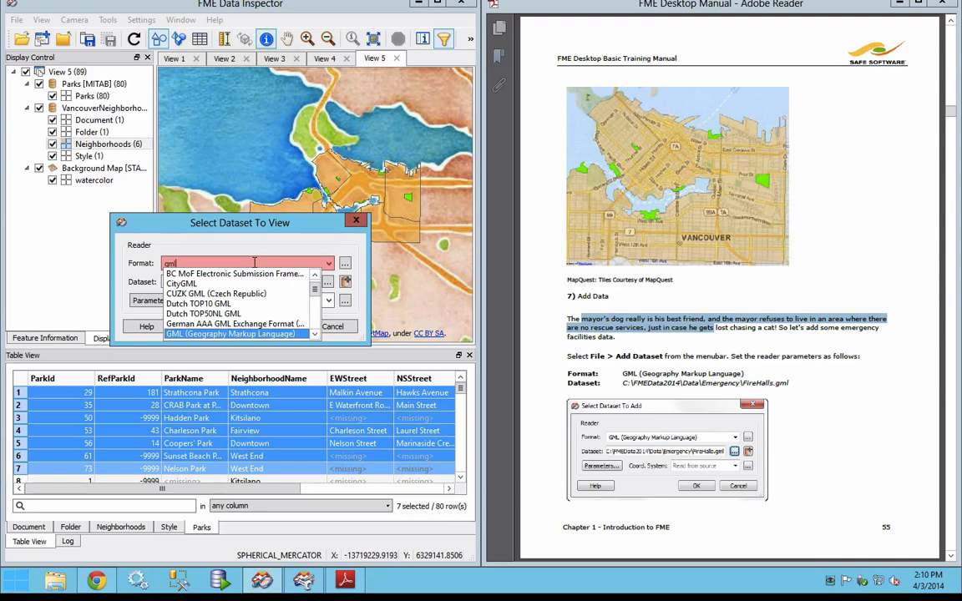
key("Tab")
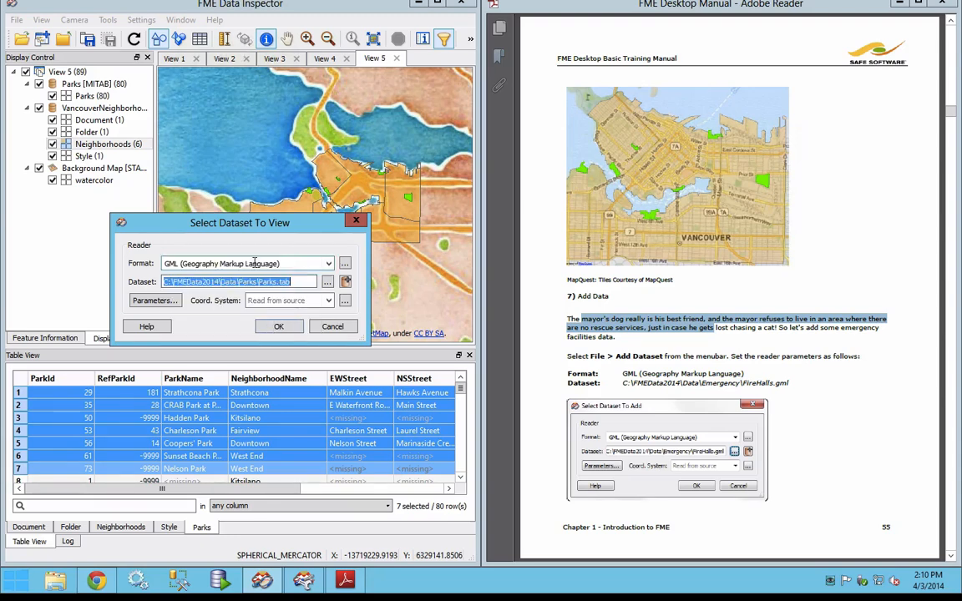
Step: Choose FireHalls.gml from the FMEData2014\Data\Emergency folder as the dataset and open it in a new view
left_click(326, 283)
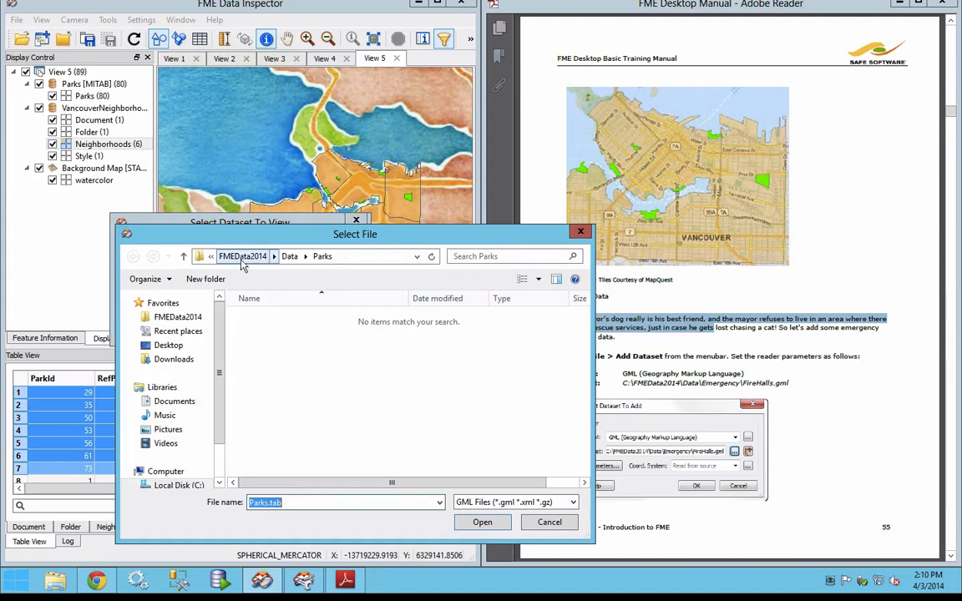
left_click(290, 257)
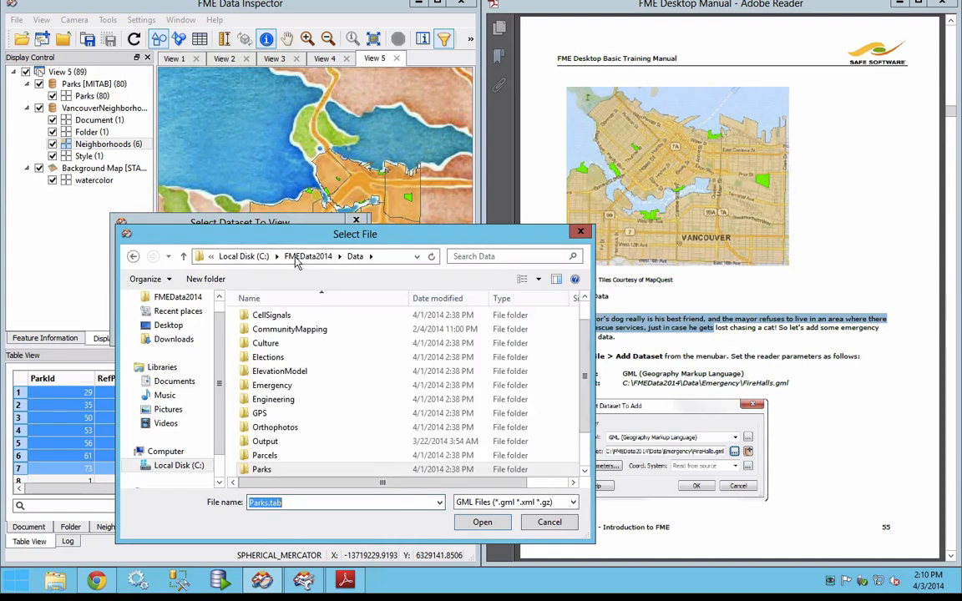
double_click(287, 387)
left_click(292, 319)
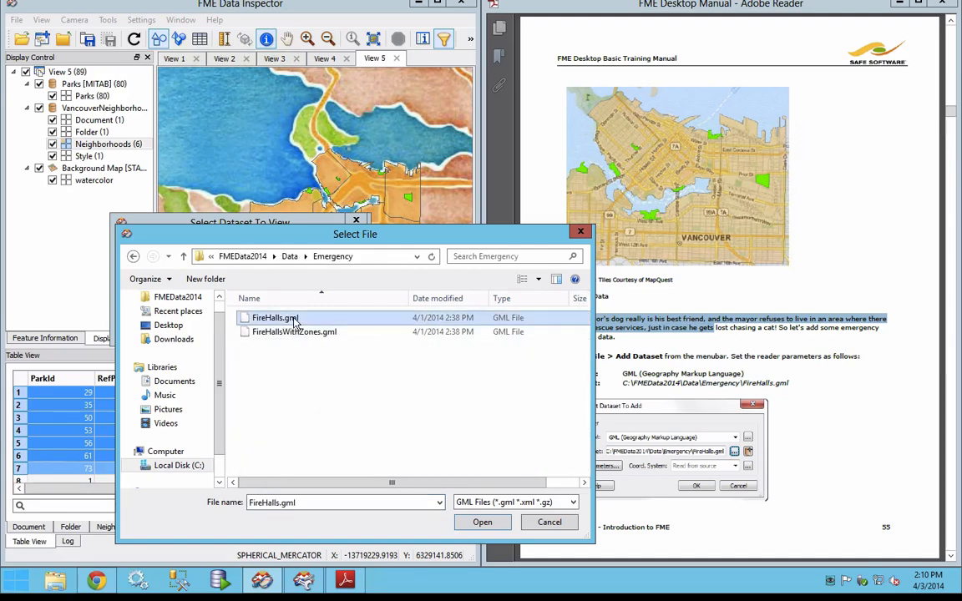
left_click(483, 523)
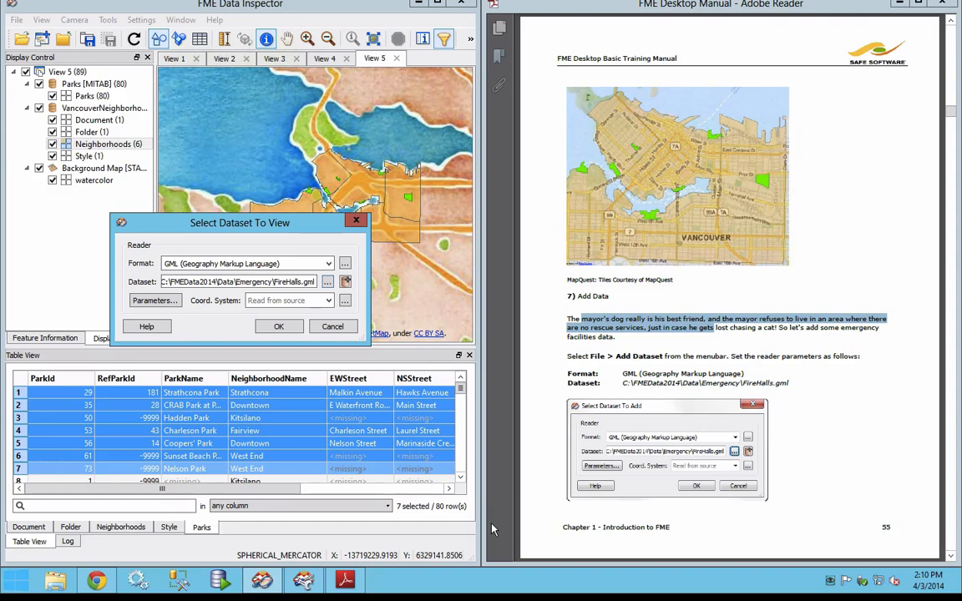
left_click(280, 327)
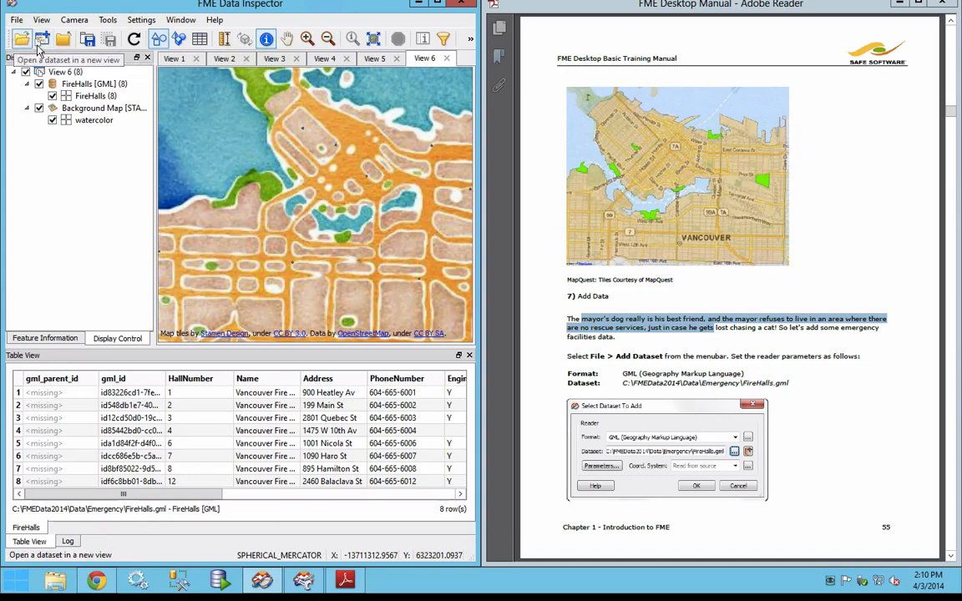
Step: Return to View 5 and add the GML dataset FireHalls.gml to it
left_click(375, 59)
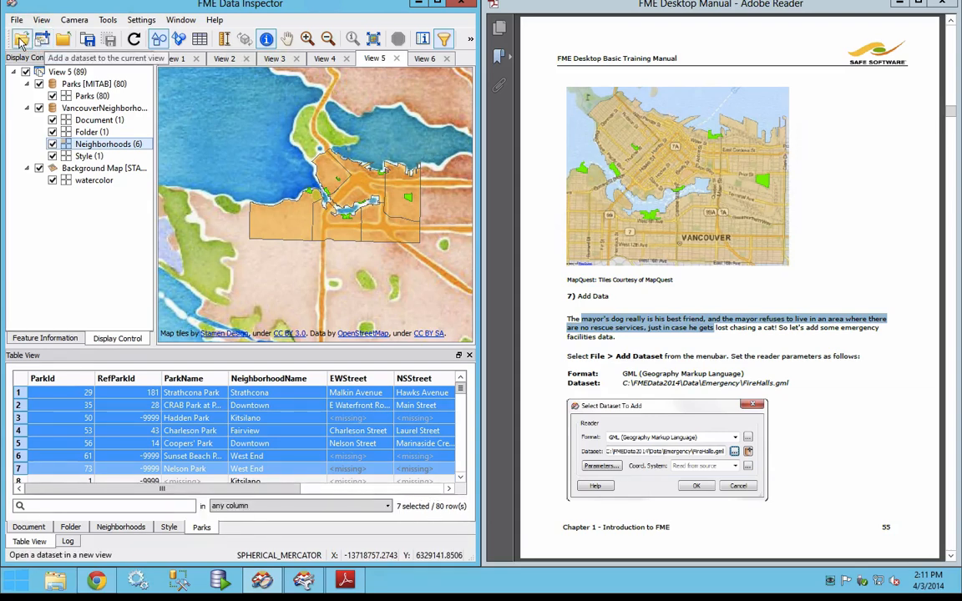
left_click(44, 40)
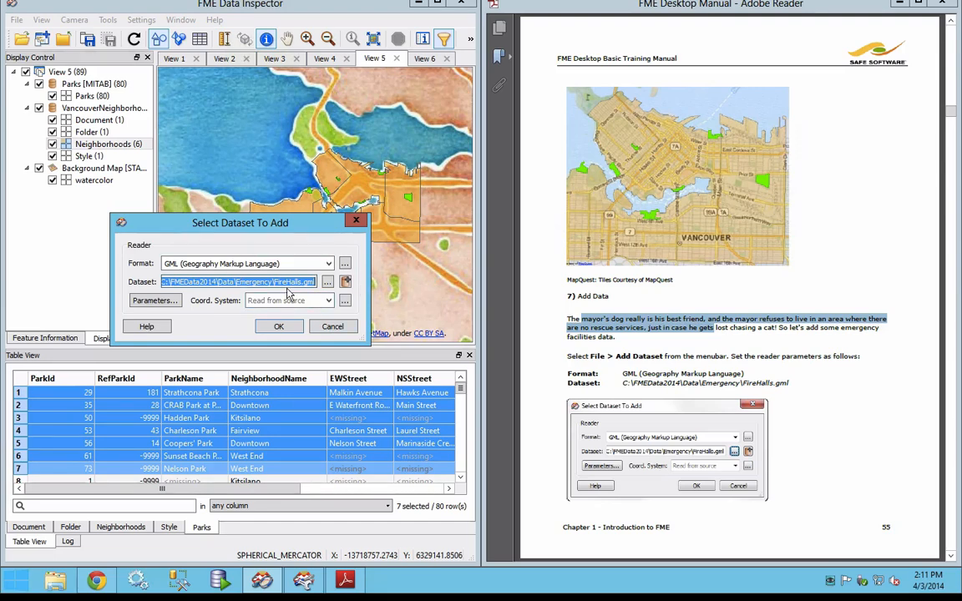
left_click(280, 328)
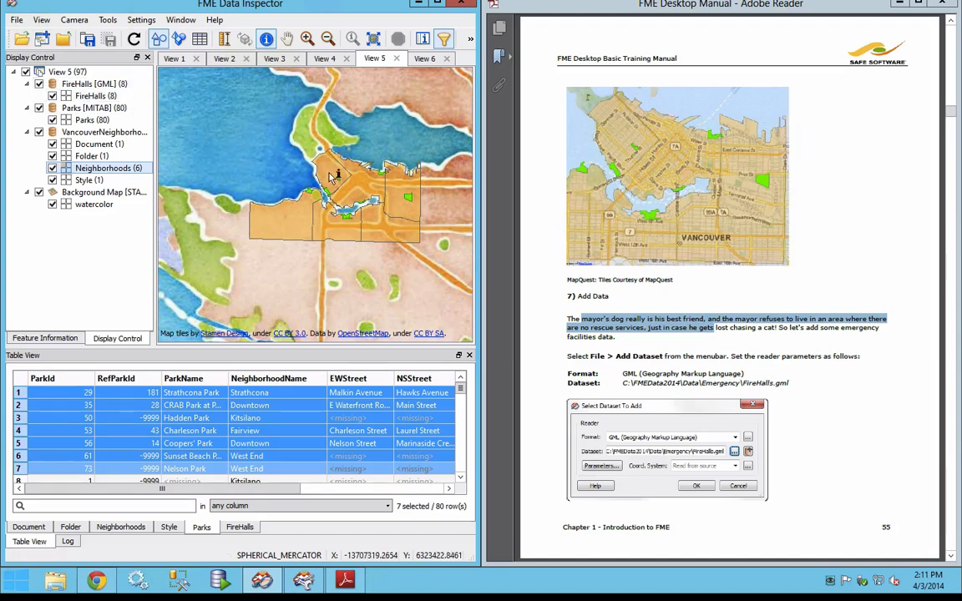
Step: Query the map features around the Kitsilano and West End waterfront and select the FireHalls layer in Display Control
scroll(317, 175, "up", 3)
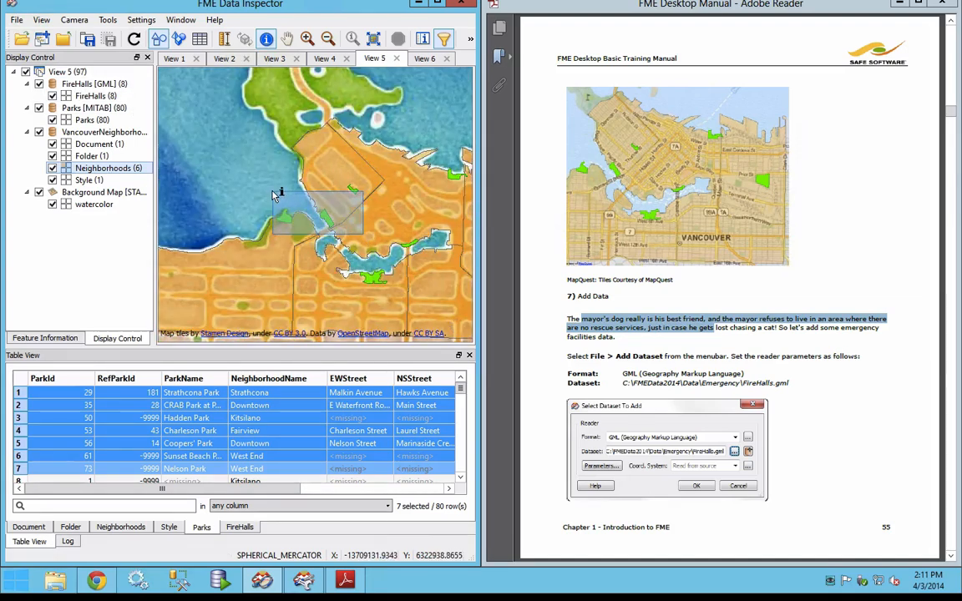
left_click(252, 176)
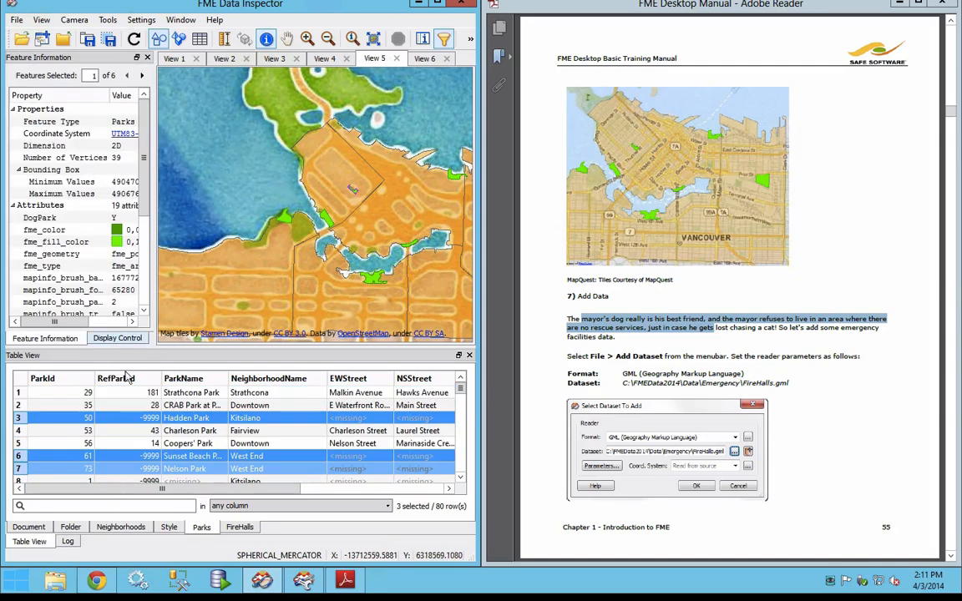
left_click(123, 341)
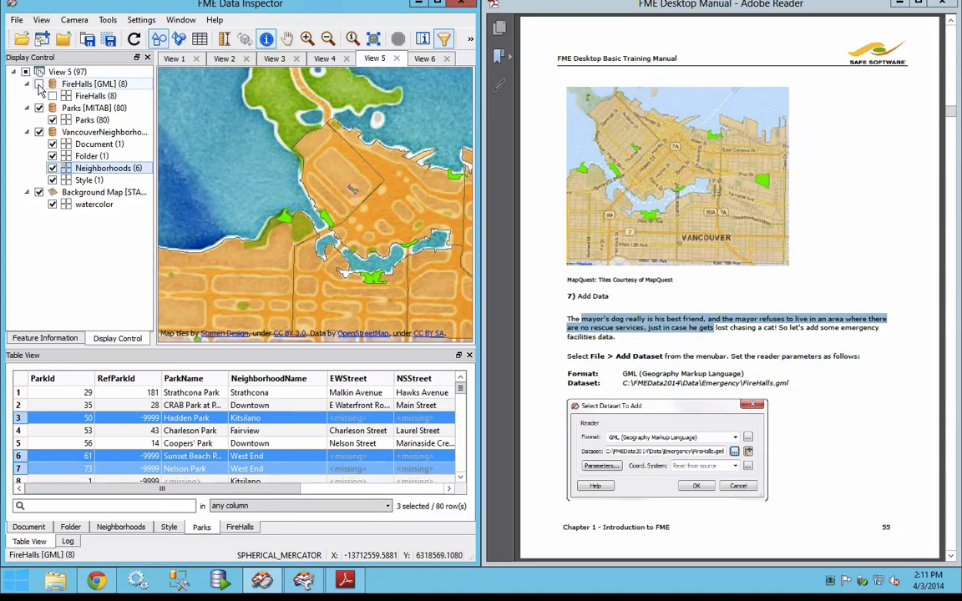
left_click(95, 98)
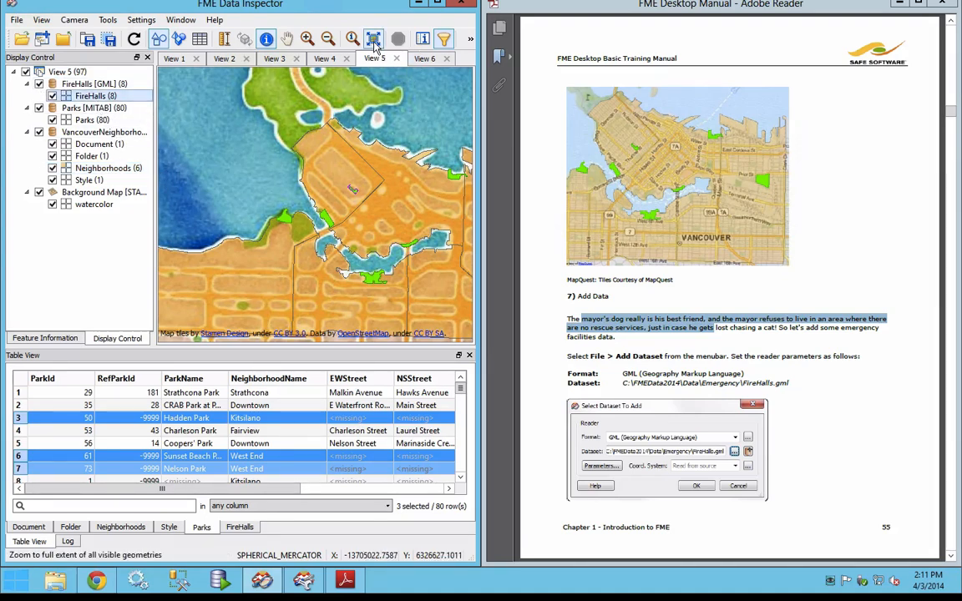
Step: Check the filtered map in a temporarily enlarged window and read the manual's Filter Data instructions on page 56
left_click(439, 3)
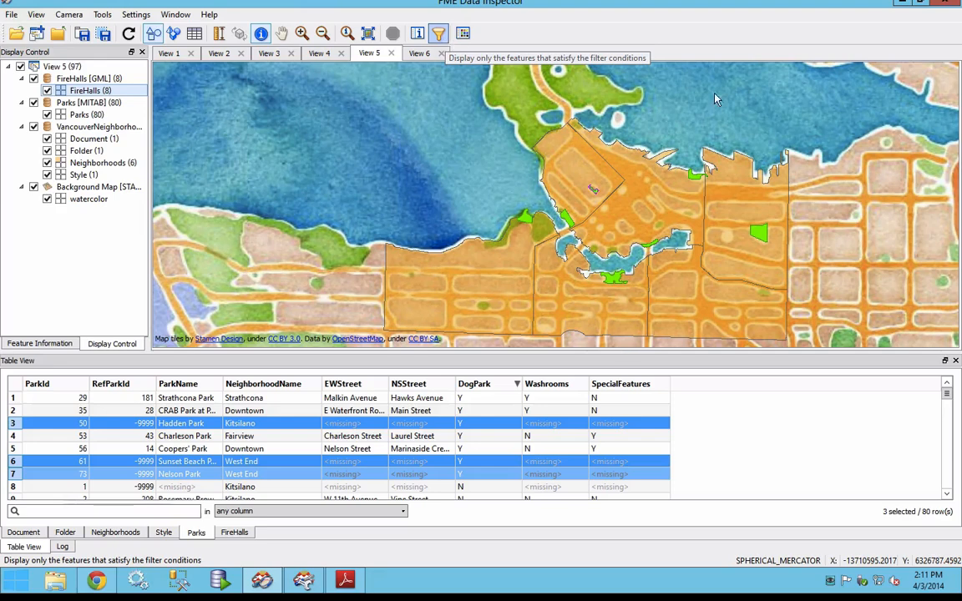
left_click(440, 35)
left_click(920, 2)
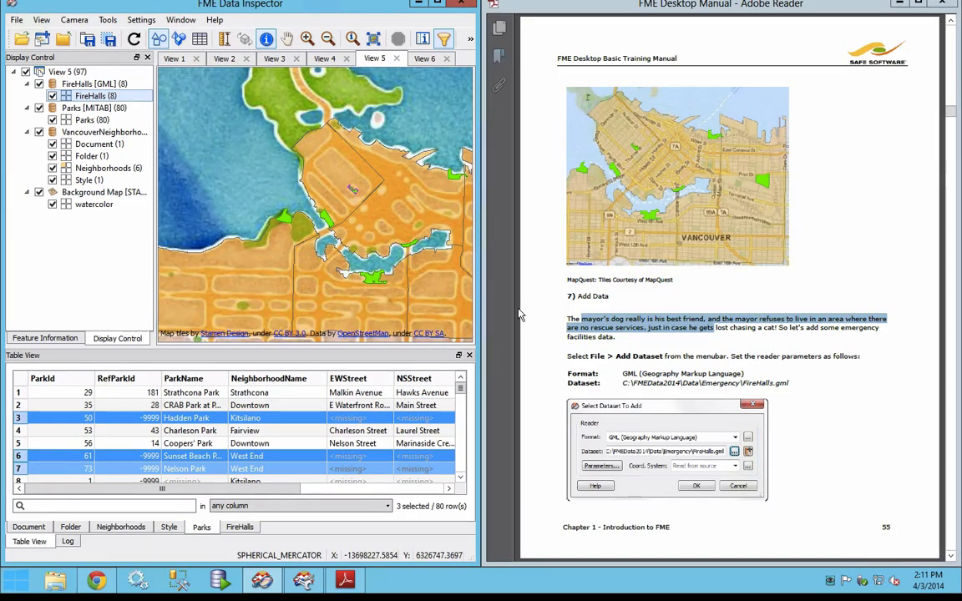
left_click(794, 375)
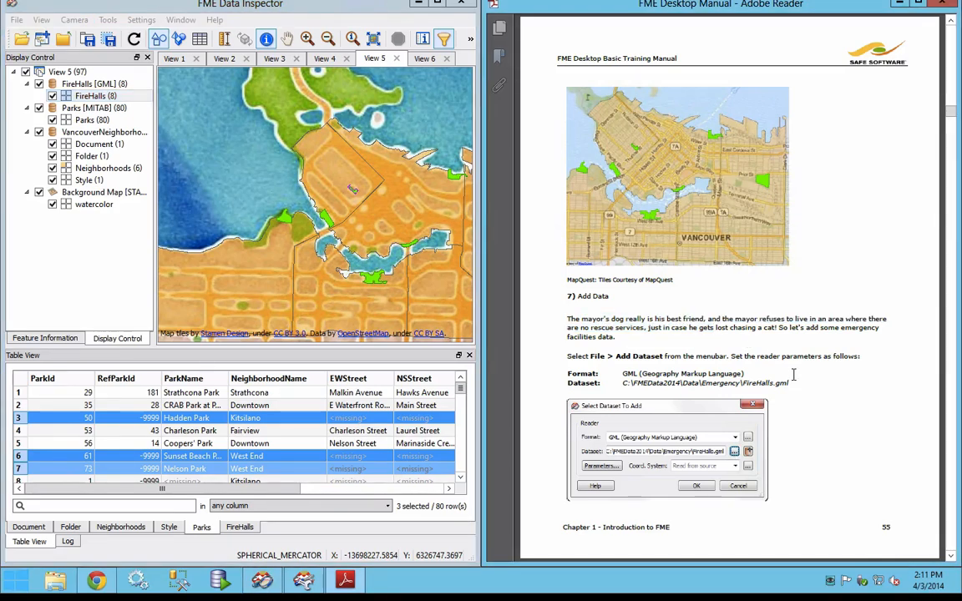
scroll(793, 375, "down", 3)
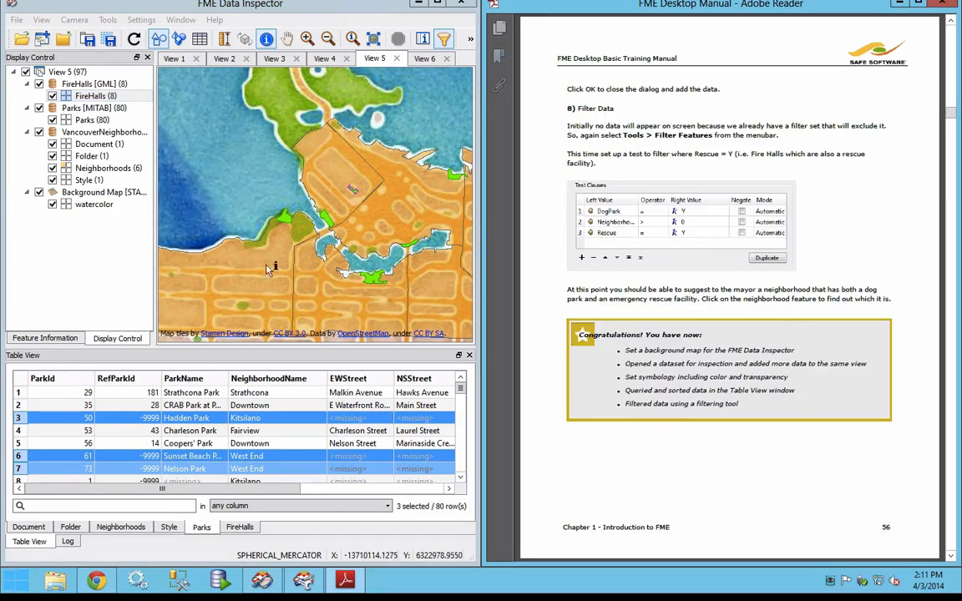
Step: Add a third test clause, Rescue = Y, to the feature filter and apply it to the view
left_click(445, 42)
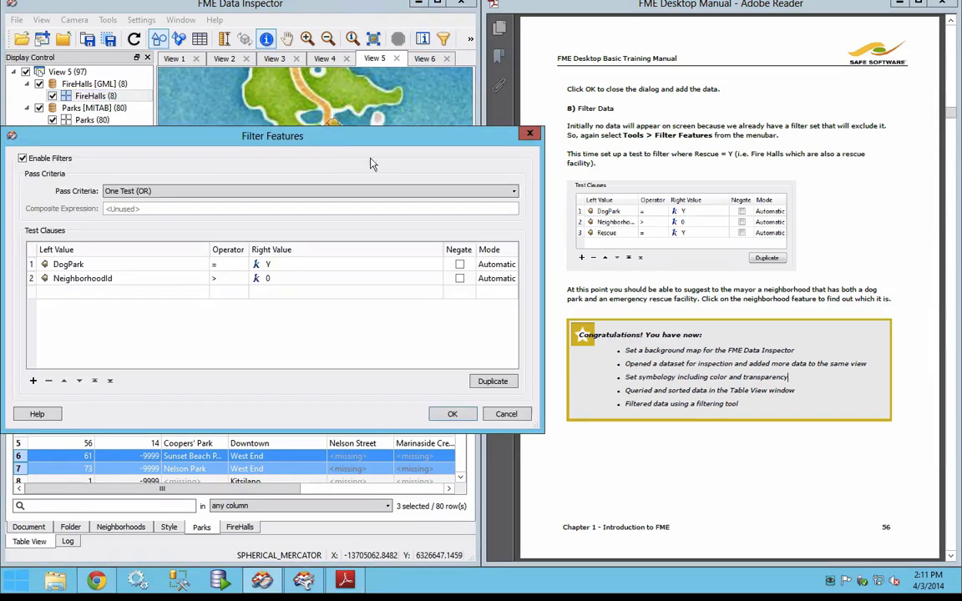
left_click(84, 295)
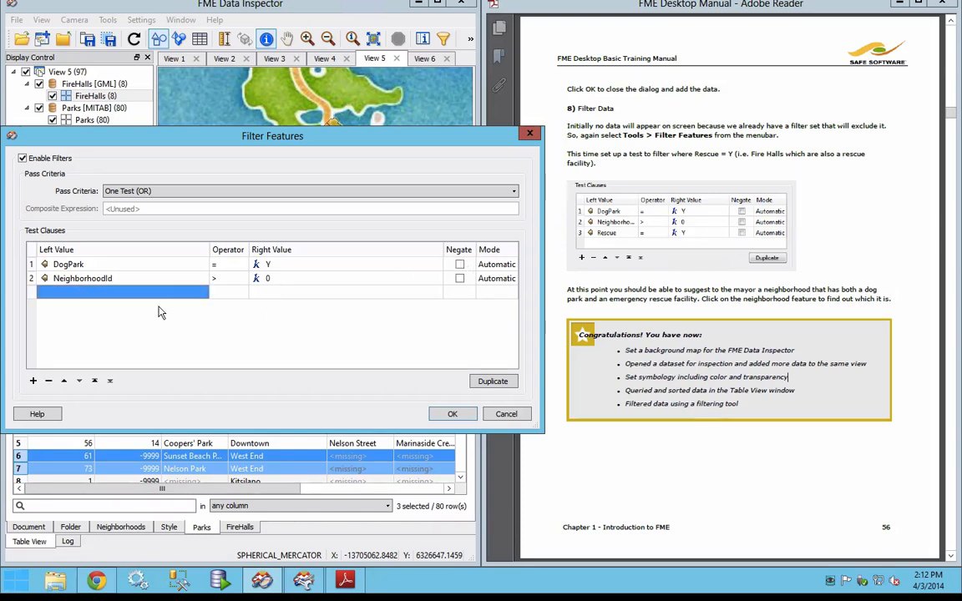
type("Re")
key("Down")
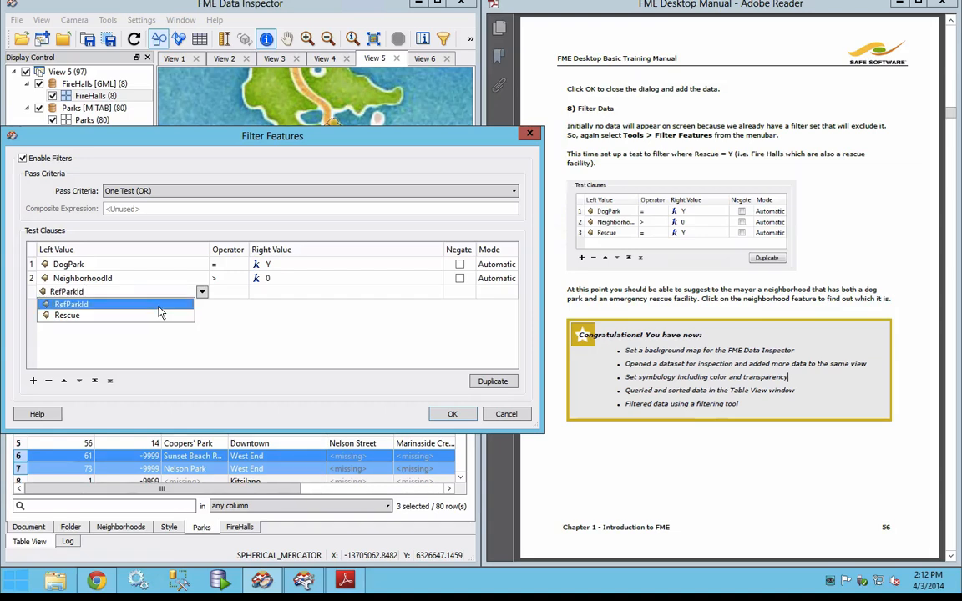
key("Down")
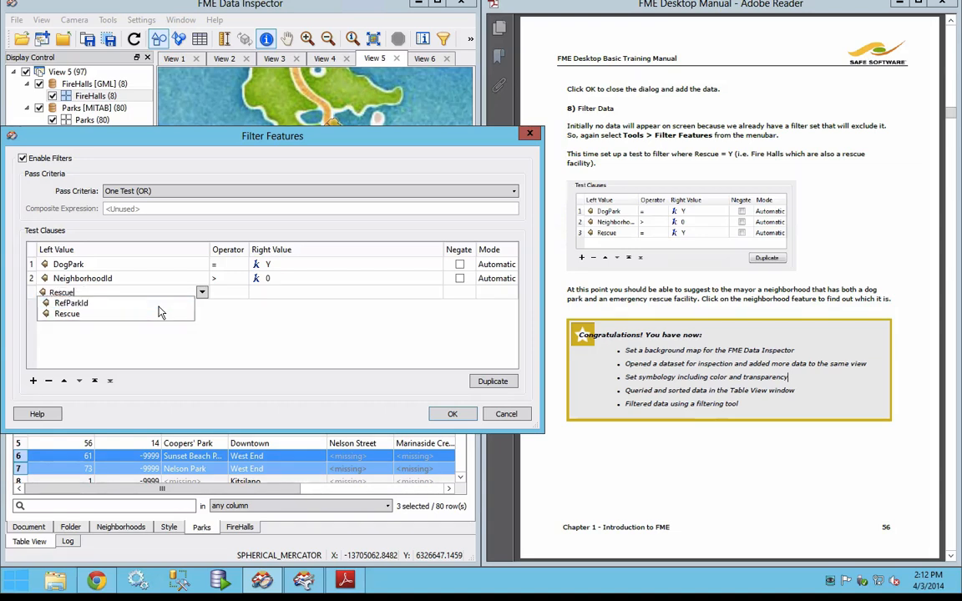
left_click(75, 314)
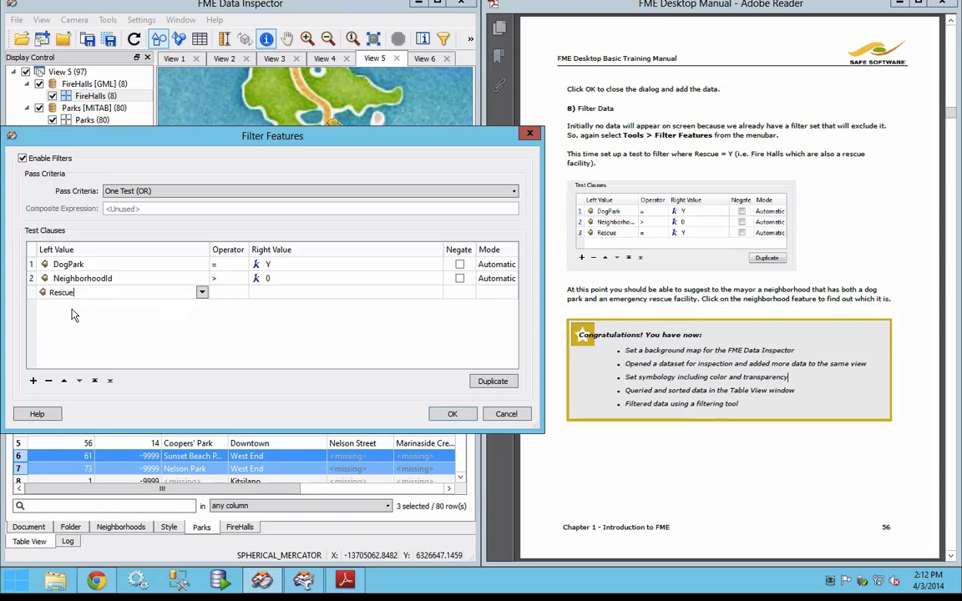
left_click(237, 293)
left_click(276, 292)
type("Y")
left_click(444, 414)
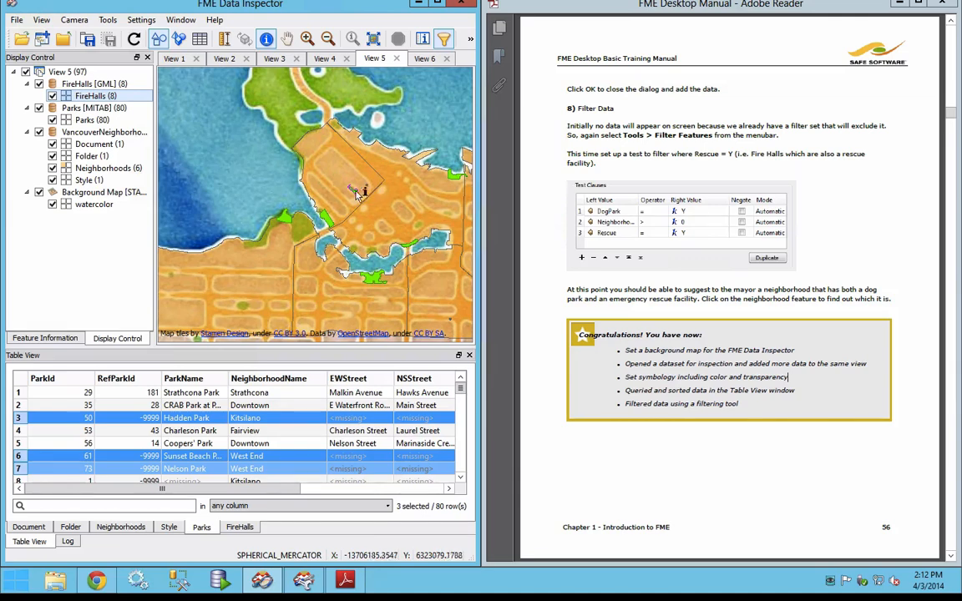
Step: Query the Downtown neighborhood and the filtered parks and fire halls around the West End waterfront to identify a suitable neighborhood
right_click(329, 249)
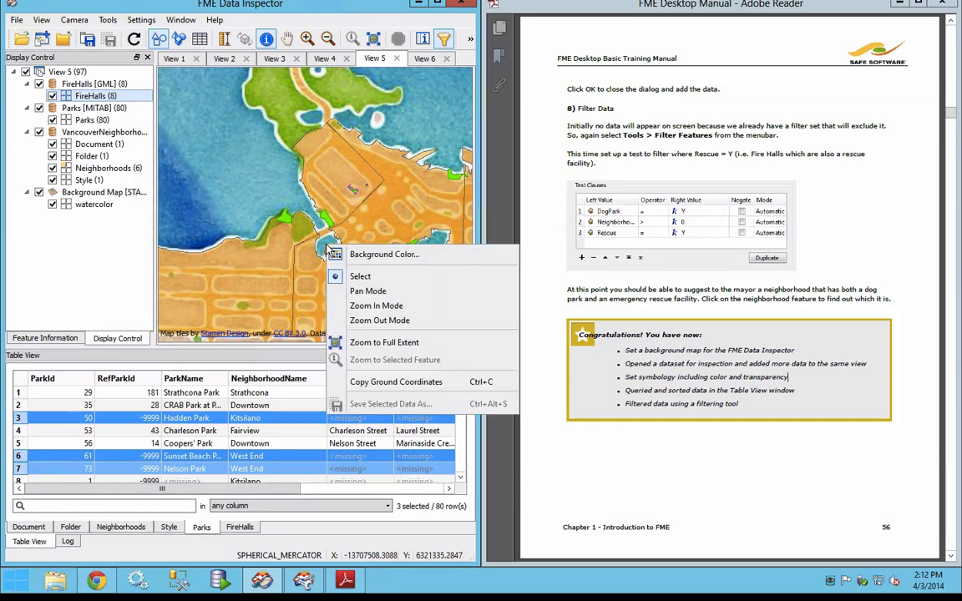
left_click(351, 227)
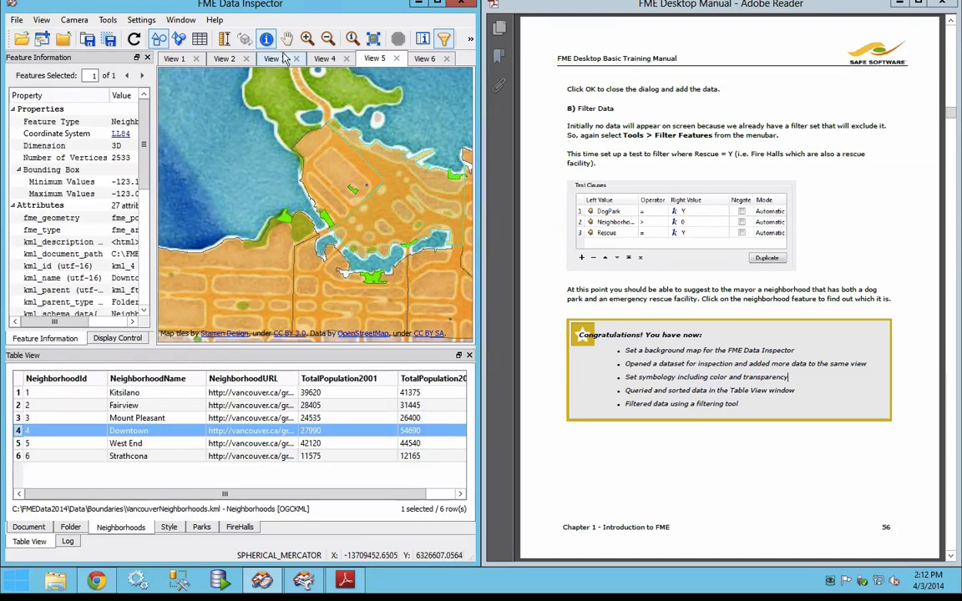
left_click(286, 43)
left_click_drag(233, 170, 212, 149)
left_click_drag(339, 202, 368, 260)
left_click_drag(266, 149, 349, 138)
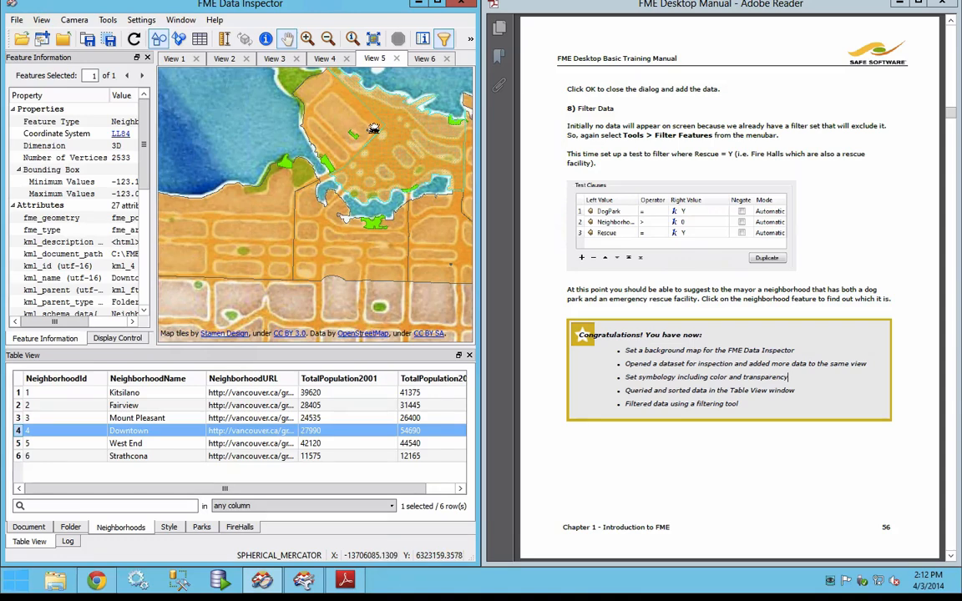
left_click(265, 38)
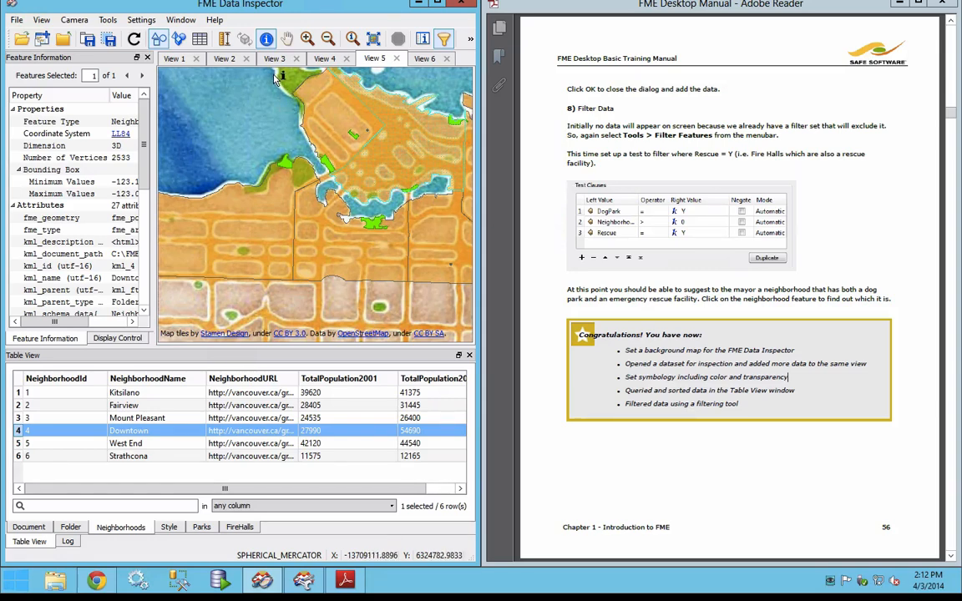
left_click(422, 170)
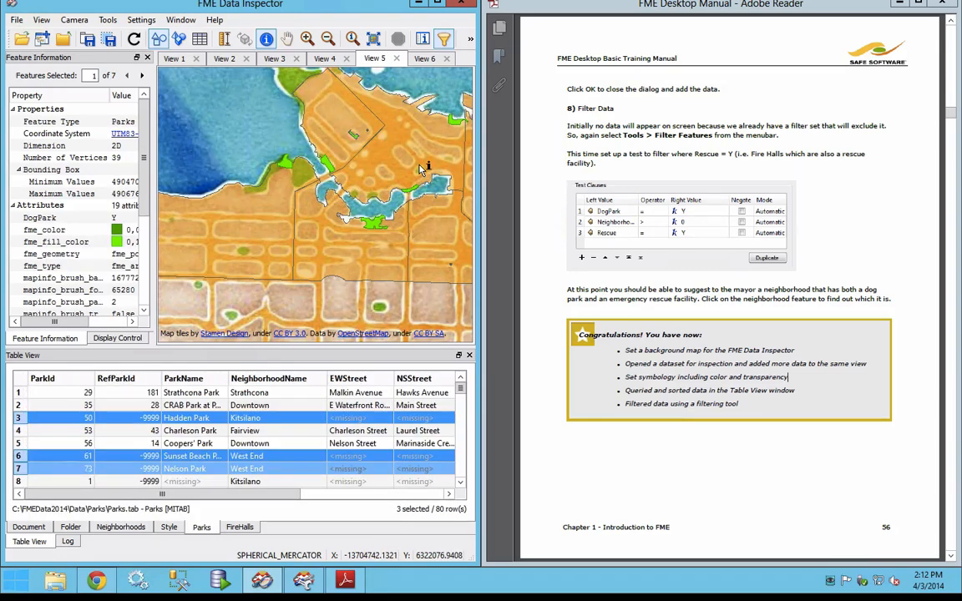
Step: Review the data saving commands and read the manual's Translation Previews section on page 57
left_click(16, 19)
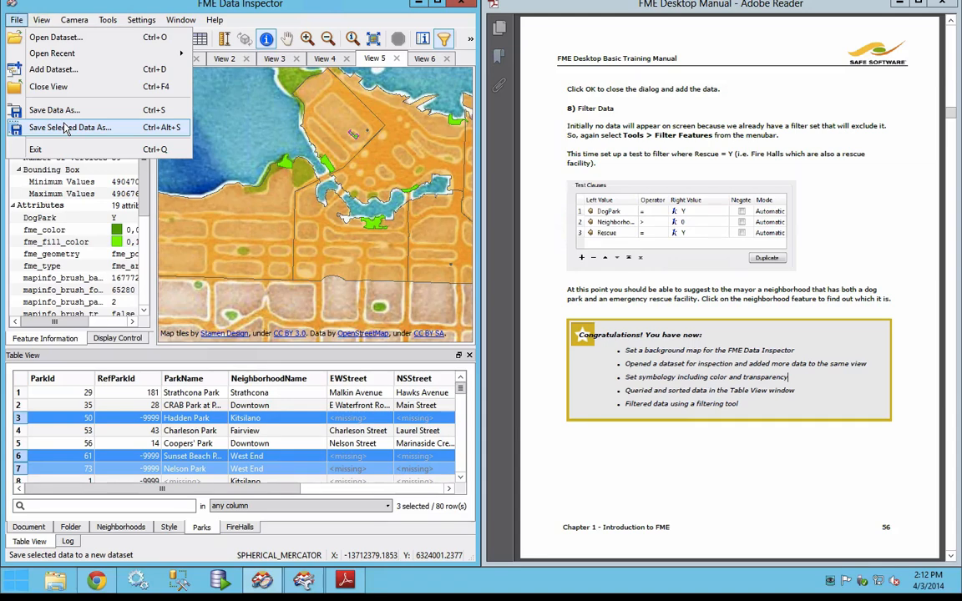
left_click(871, 241)
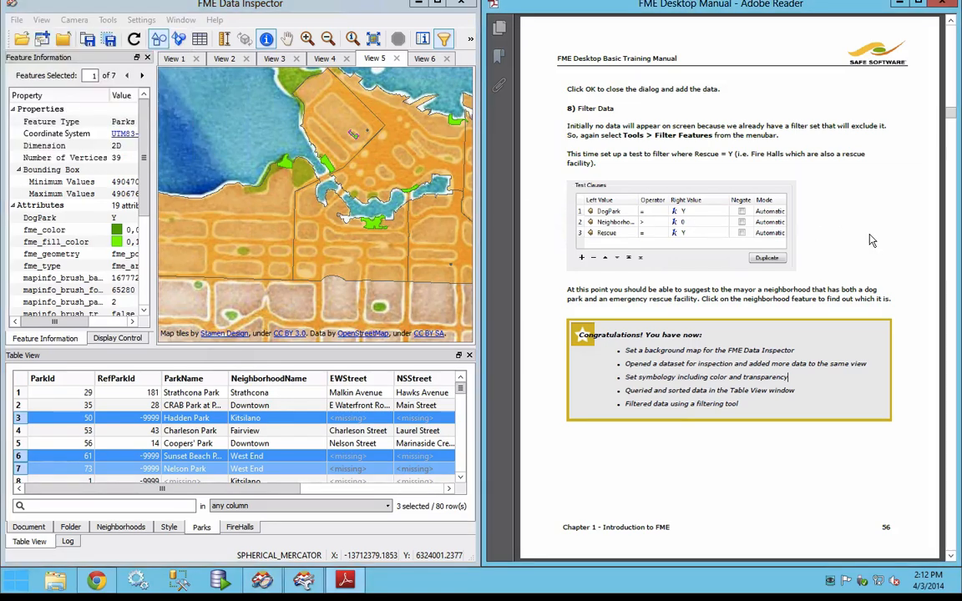
scroll(872, 240, "down", 2)
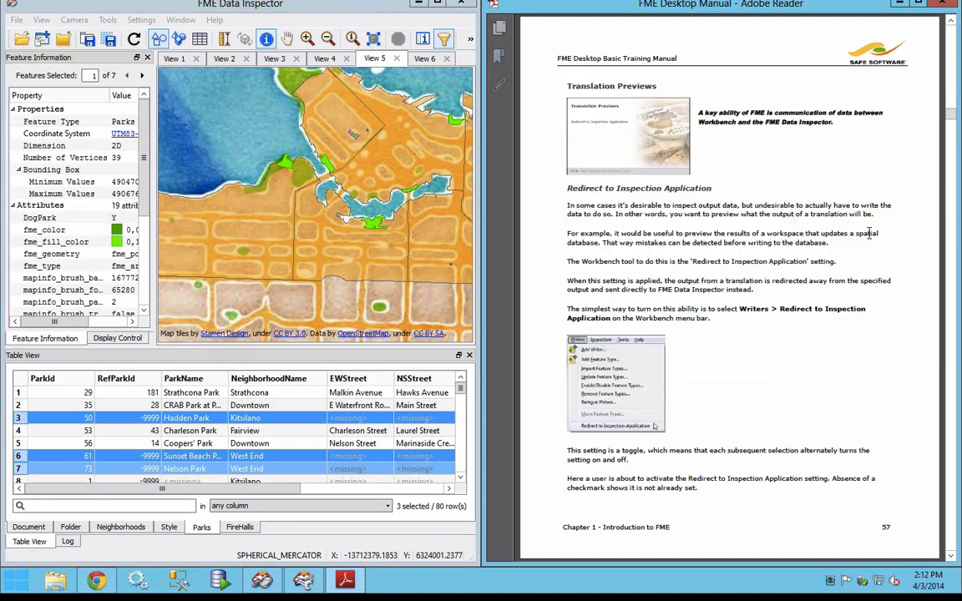
scroll(783, 210, "up", 2)
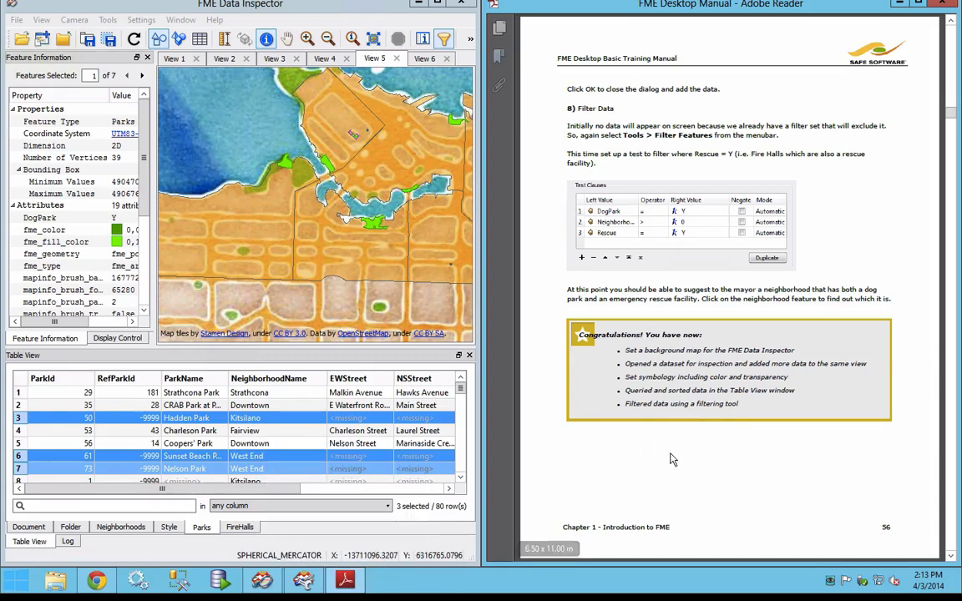
scroll(672, 458, "down", 3)
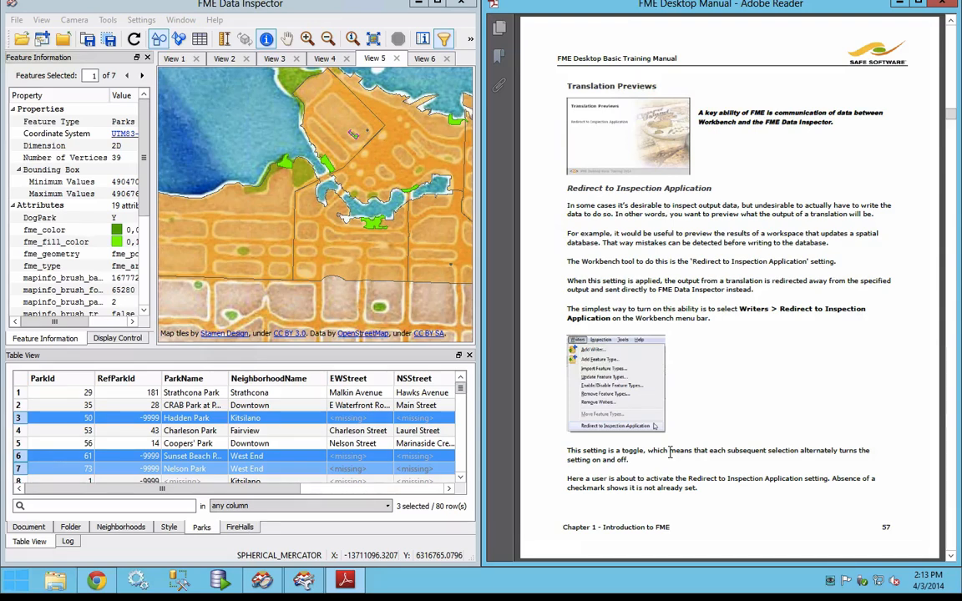
Step: Switch to FME Workbench, enable Redirect to Inspection Application for the Exercise1a workspace and run the translation
left_click(302, 583)
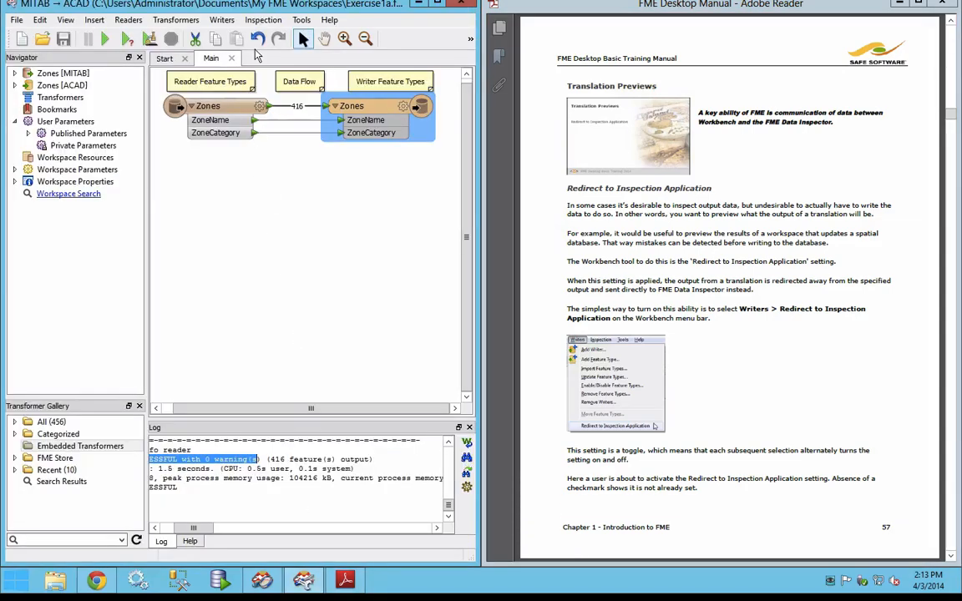
left_click(233, 23)
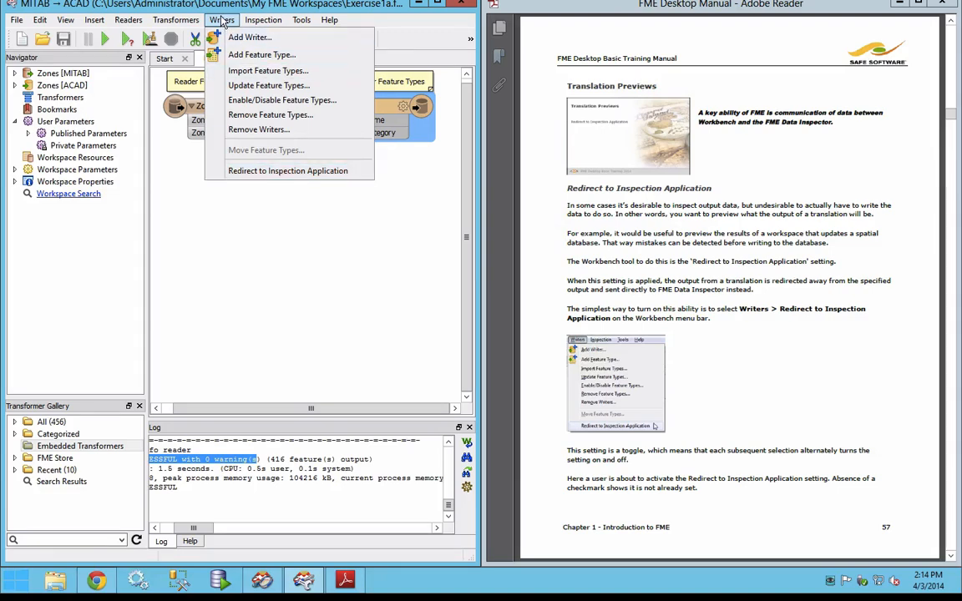
left_click(350, 171)
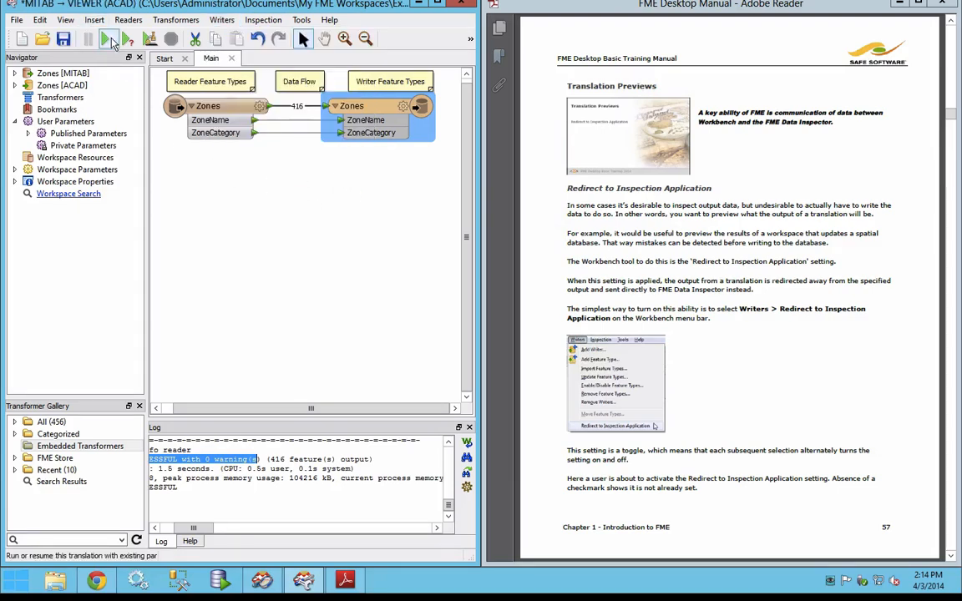
left_click(109, 40)
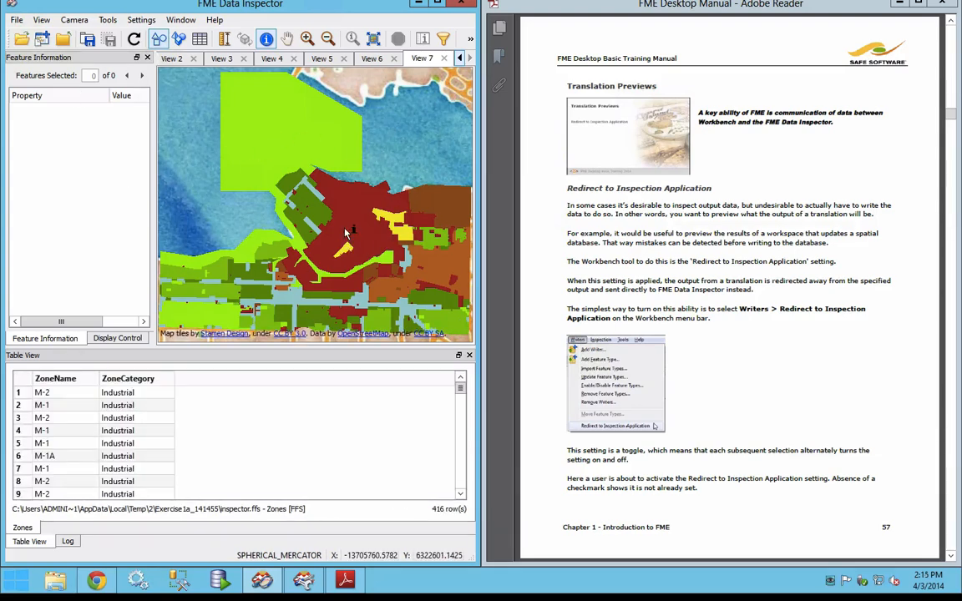
Step: Return to Workbench, enlarge the log and examine its translation result line and the writer output redirection message
left_click(305, 581)
left_click_drag(332, 419, 292, 297)
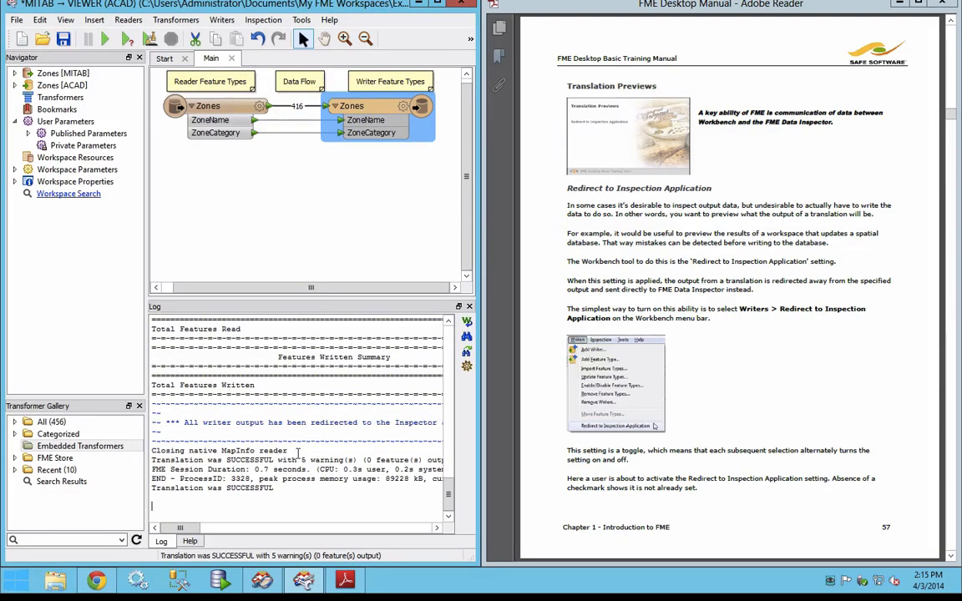
left_click_drag(279, 460, 354, 460)
left_click_drag(180, 528, 194, 531)
left_click_drag(266, 454, 363, 459)
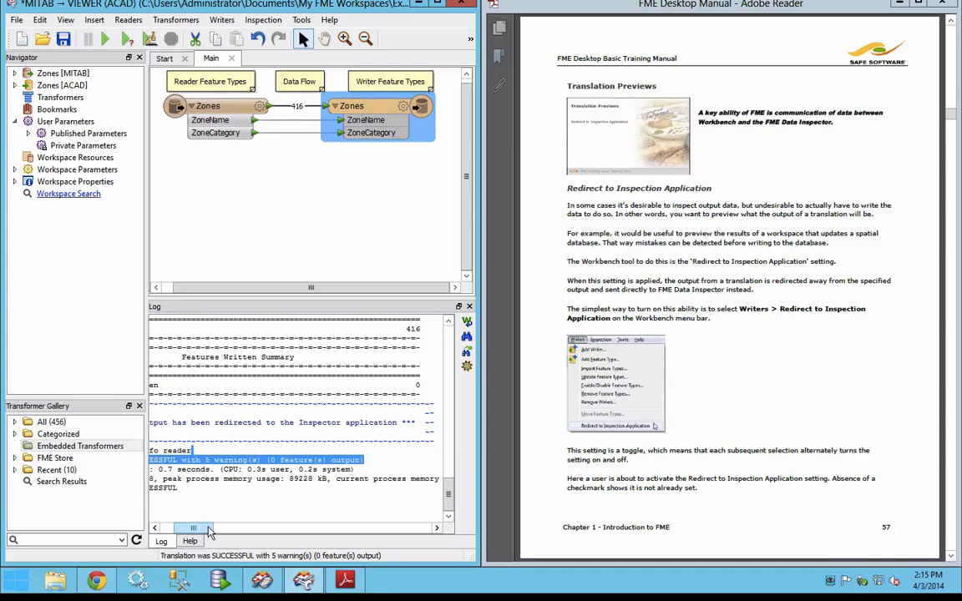
left_click_drag(211, 532, 197, 532)
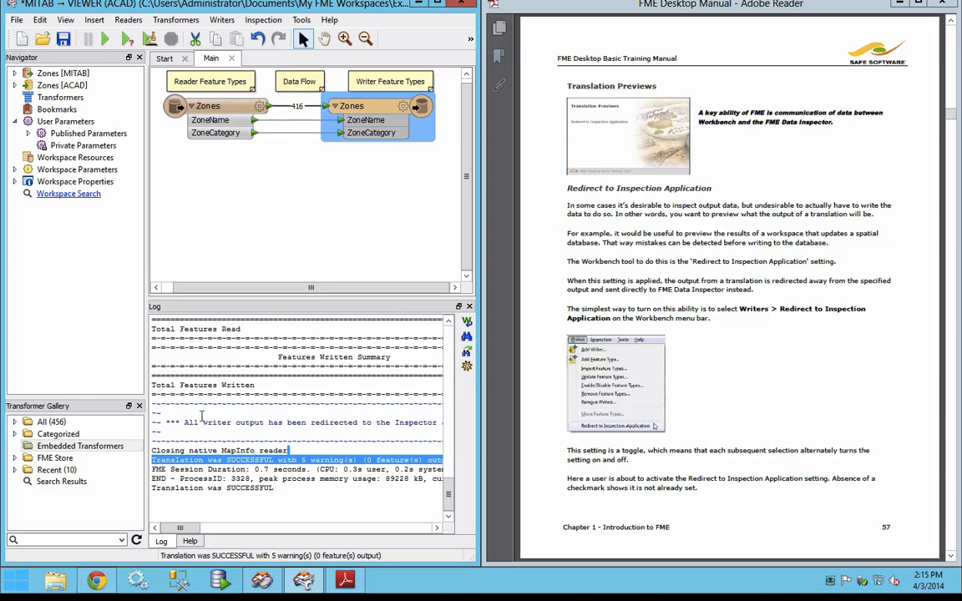
left_click_drag(185, 421, 435, 424)
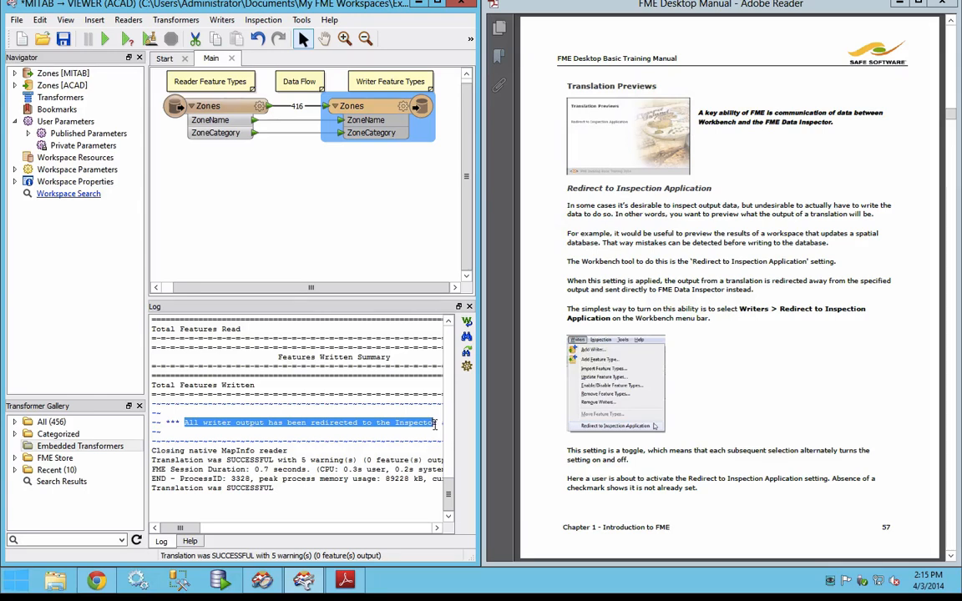
Step: Read on in the manual through the module review to the Exercise 1d Data Translation Basics instructions on page 61
left_click(809, 370)
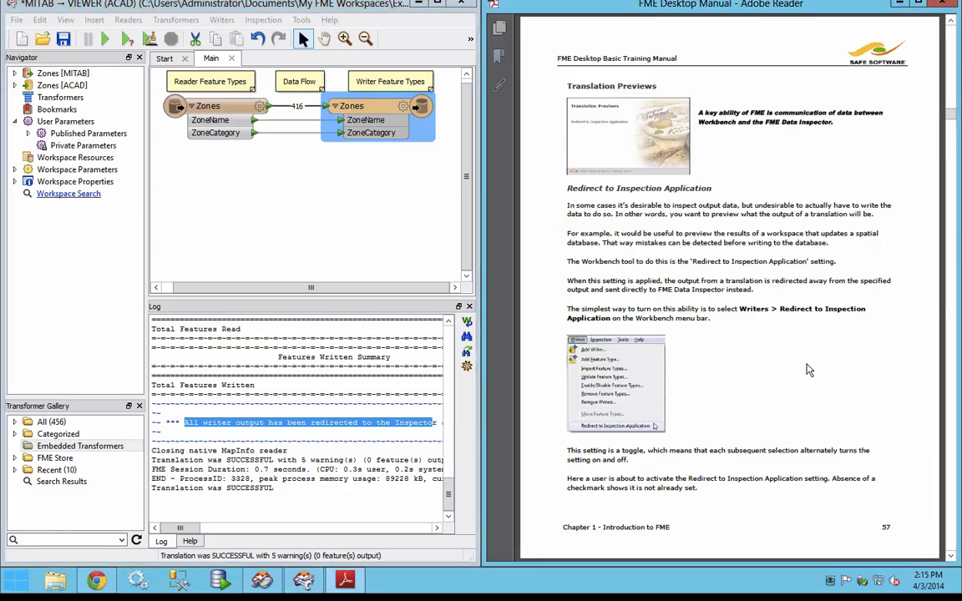
scroll(808, 370, "down", 1)
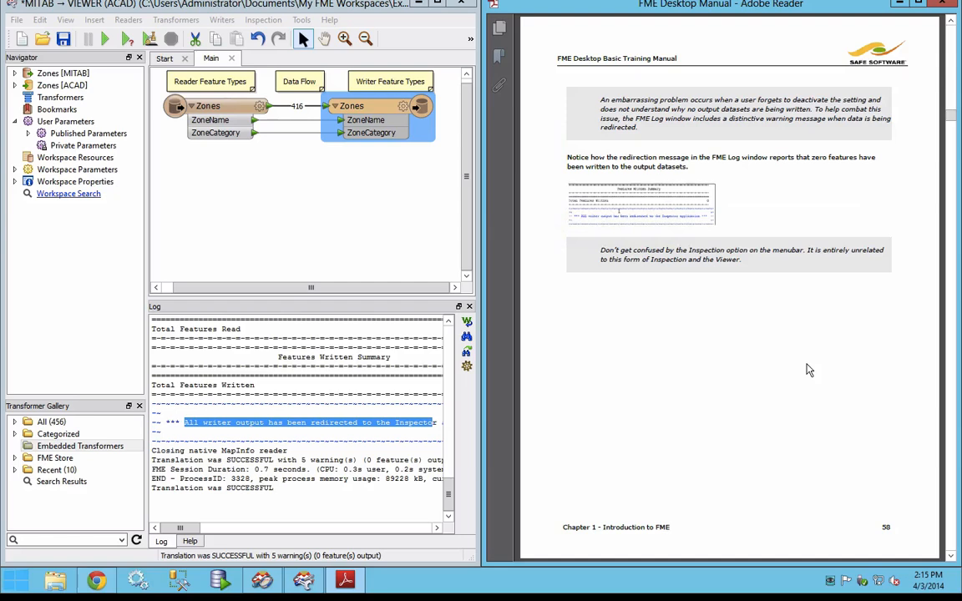
scroll(809, 370, "down", 1)
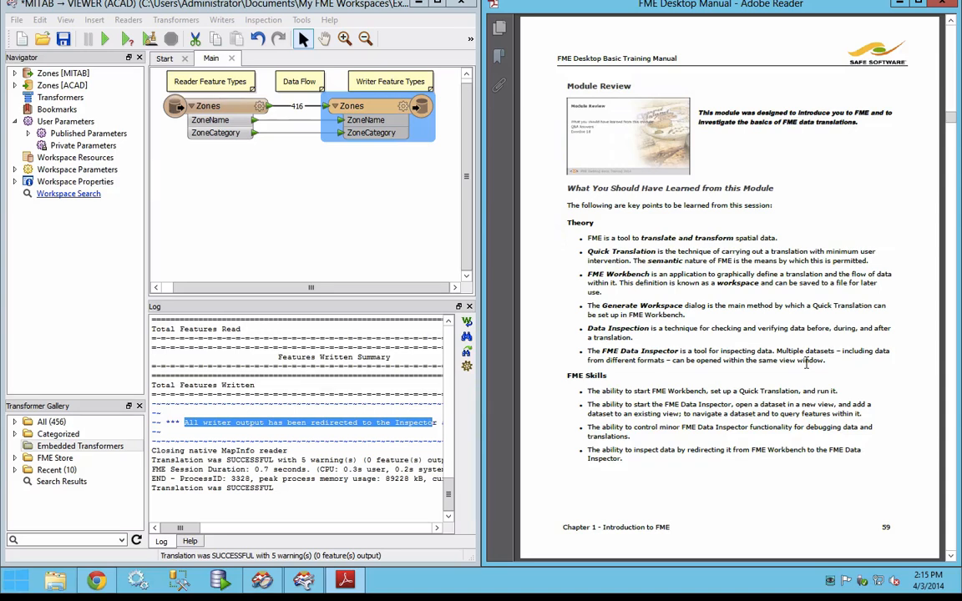
scroll(809, 370, "down", 1)
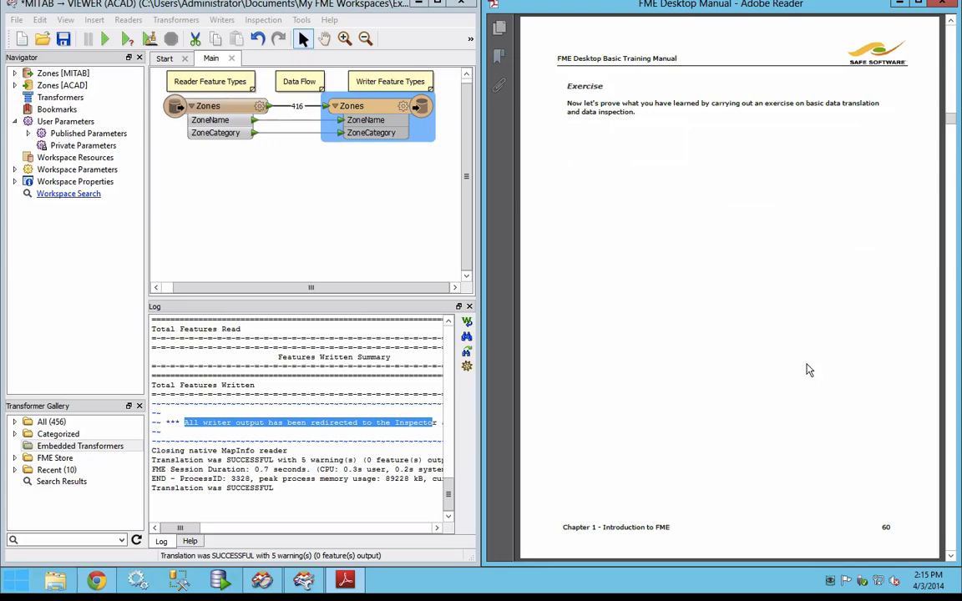
scroll(808, 370, "down", 3)
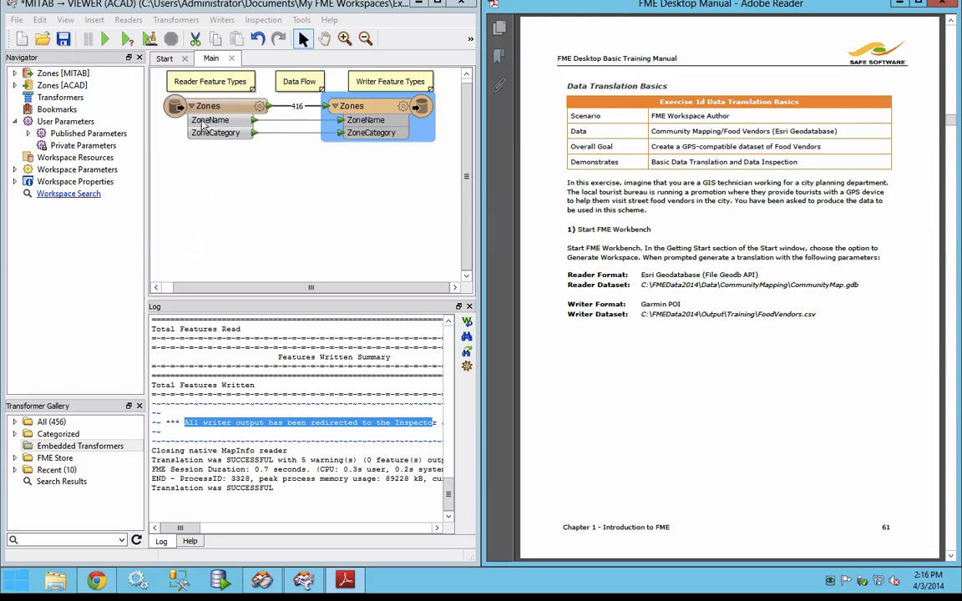
Step: Start generating a new workspace from the Start page, saving the changes to Exercise1a.fmw
left_click(171, 62)
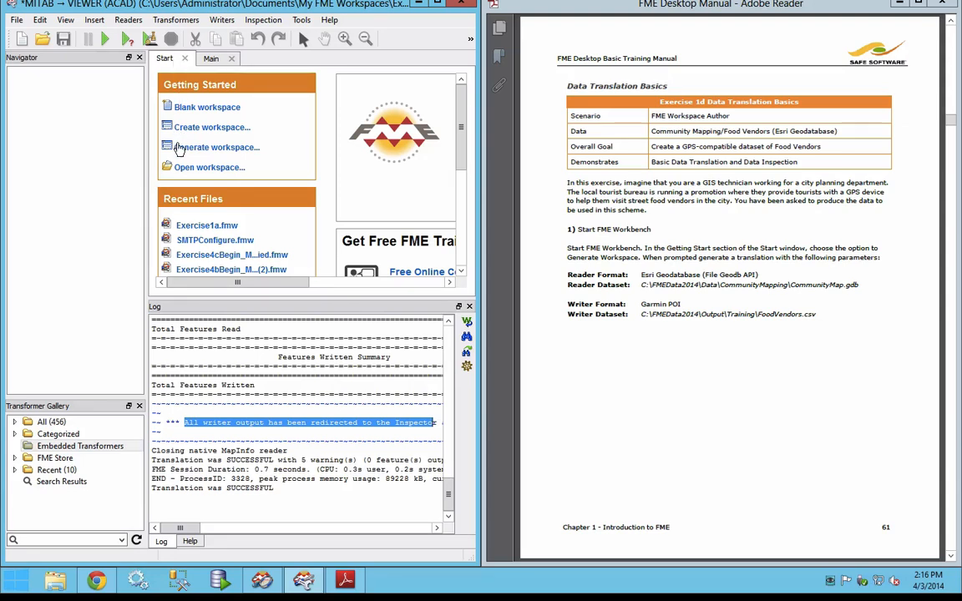
left_click(256, 154)
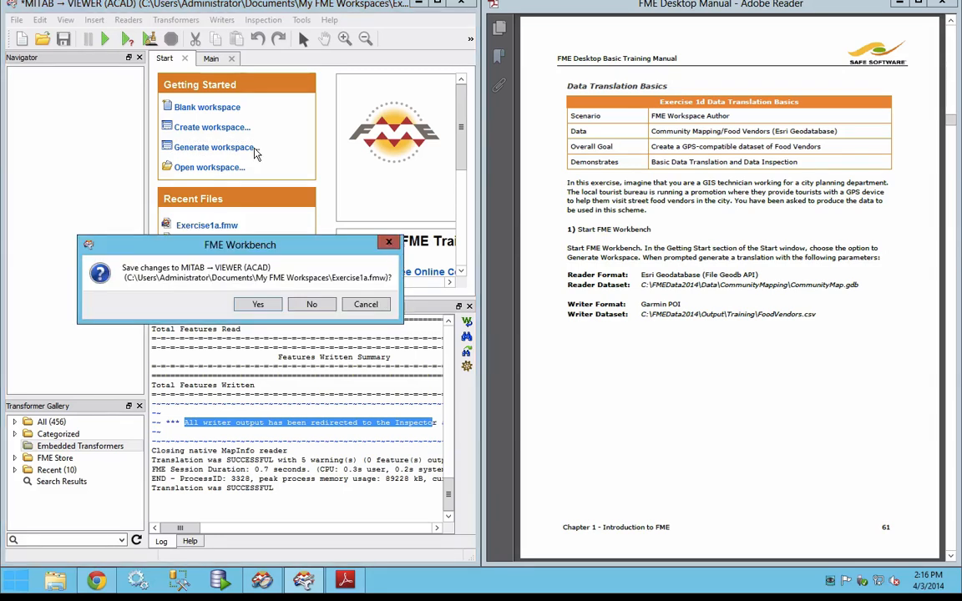
left_click(258, 306)
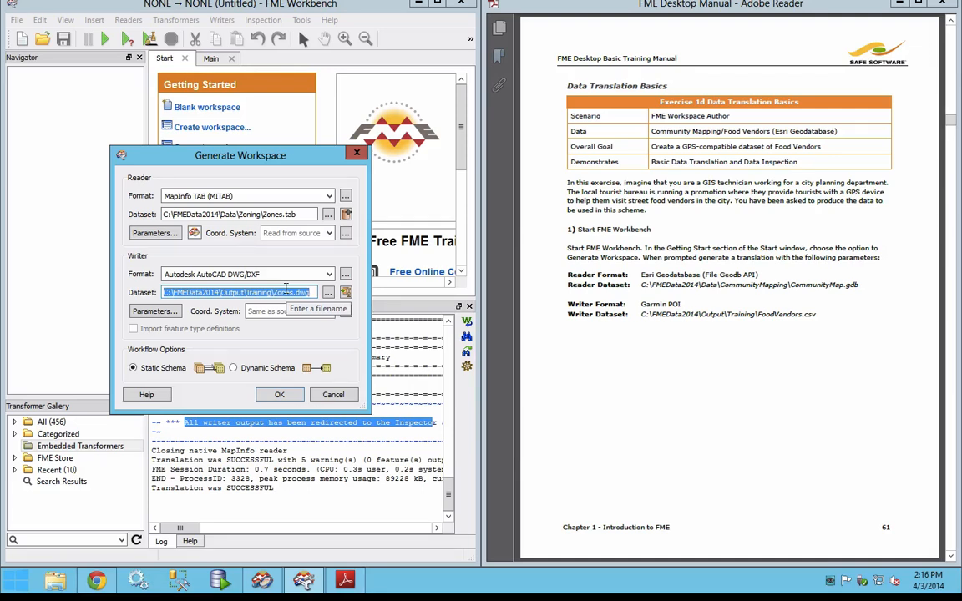
Step: Set the new workspace's reader format to Esri Geodatabase (File Geodb API)
left_click(257, 194)
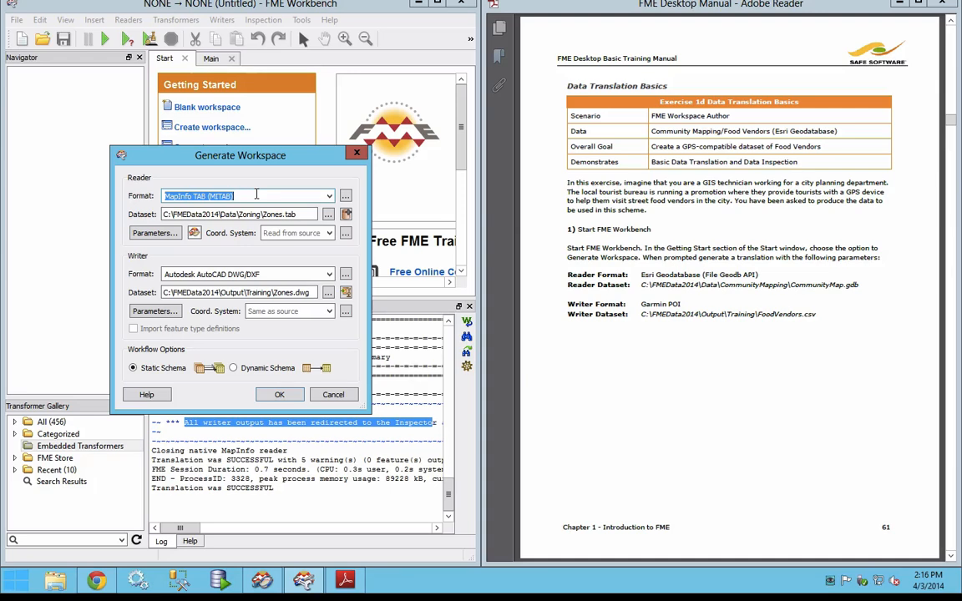
type("geod")
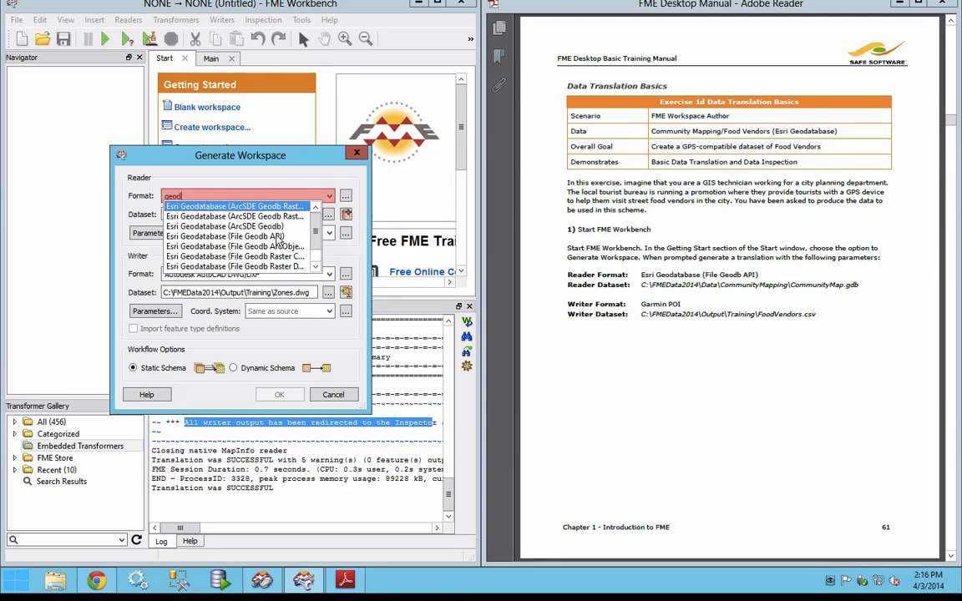
left_click(279, 237)
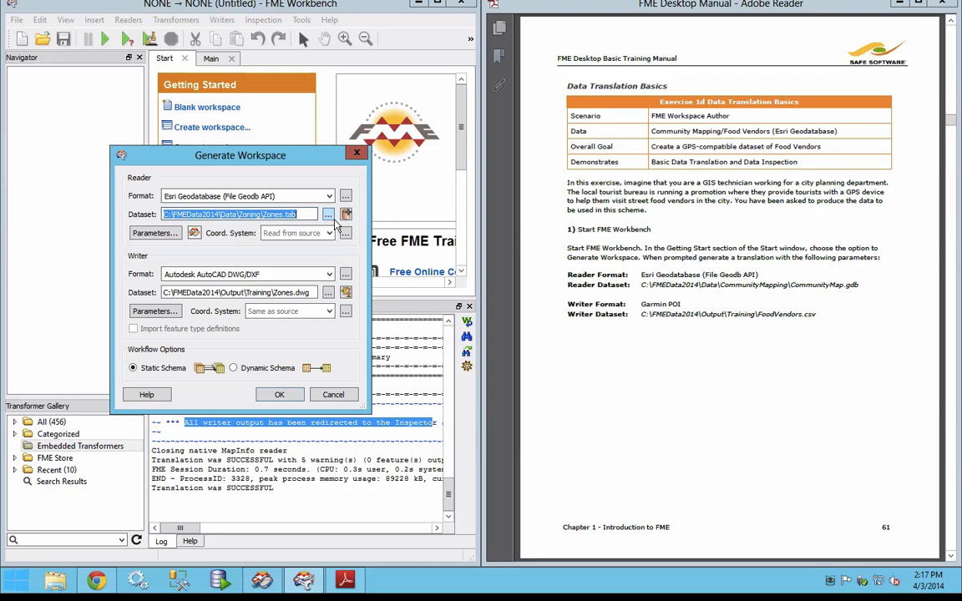
Step: Set the reader dataset to the CommunityMap.gdb geodatabase in C:\FMEData2014\Data\CommunityMapping
left_click(333, 219)
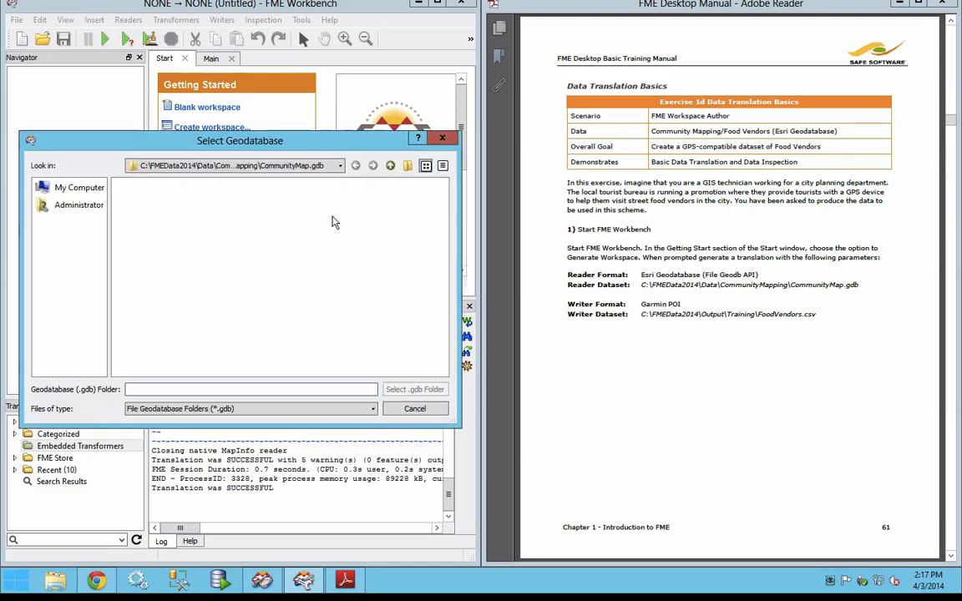
left_click(390, 166)
left_click(390, 166)
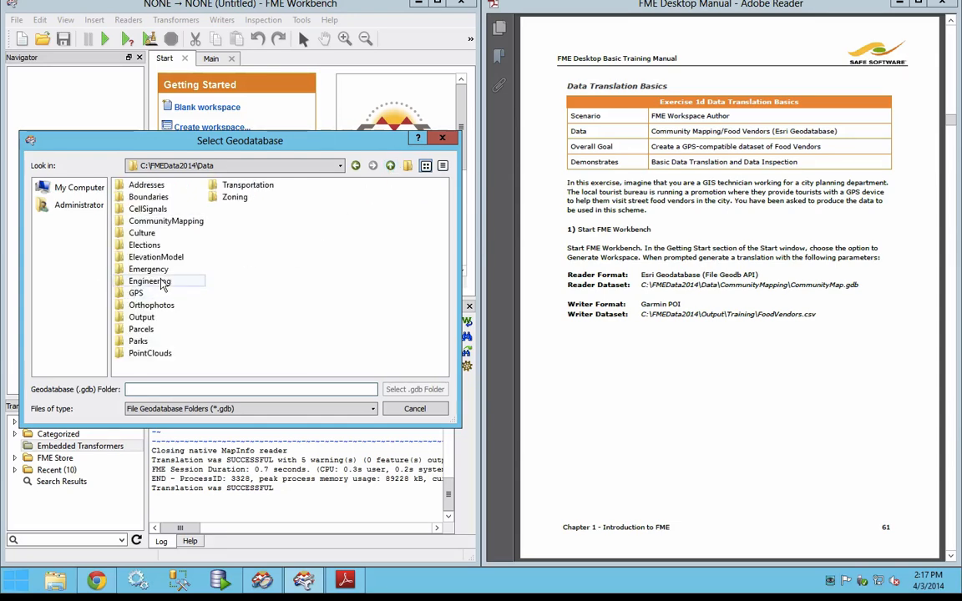
double_click(177, 222)
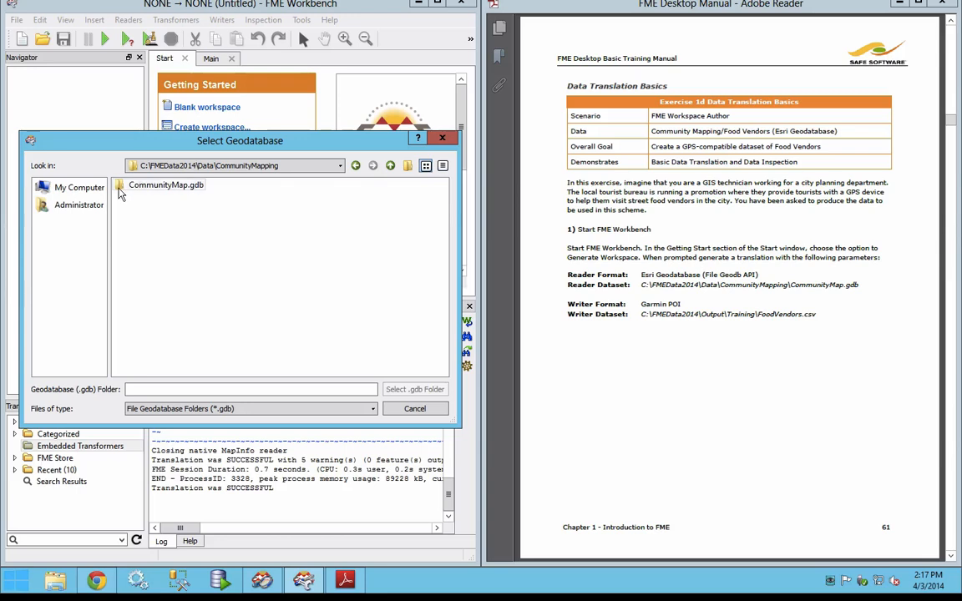
double_click(164, 185)
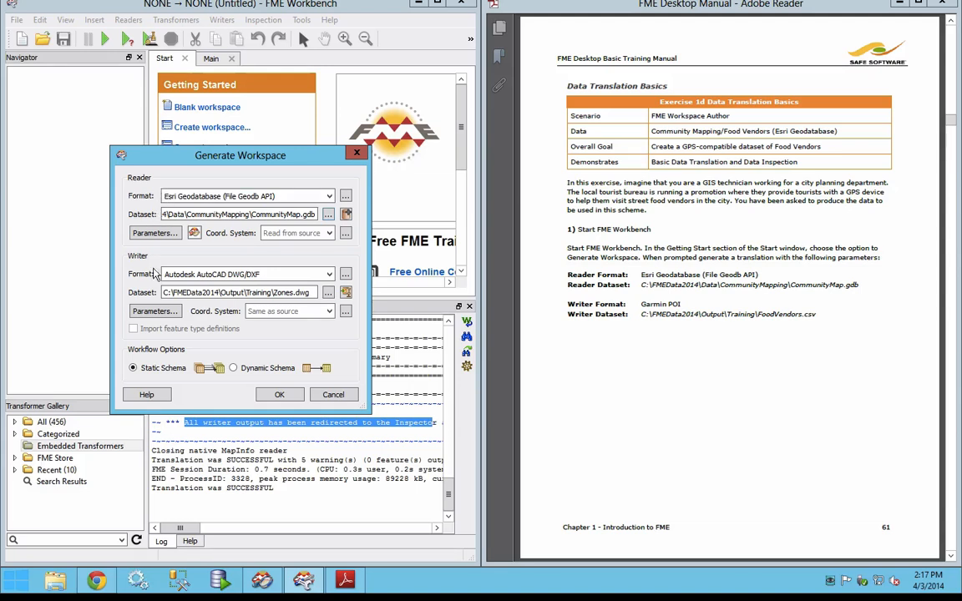
Step: Set the writer format to Garmin POI and its dataset to C:\FMEData2014\Output\Training\FoodVendors.csv
left_click(278, 274)
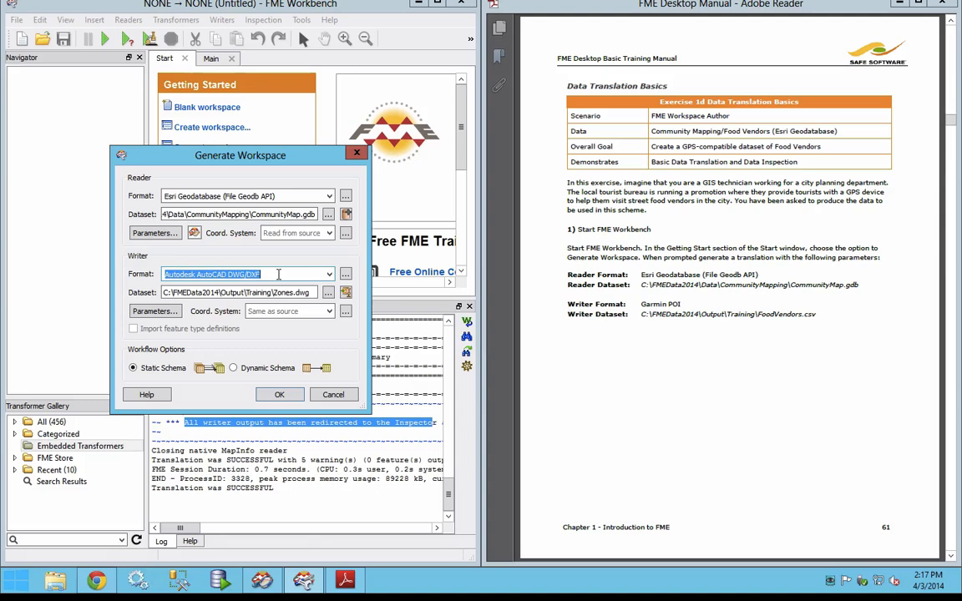
type("garmin")
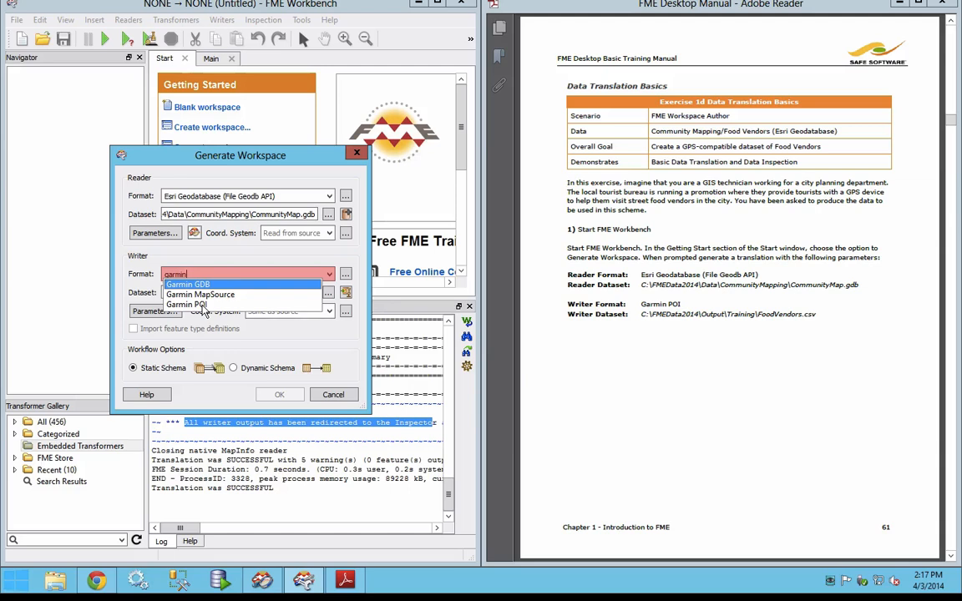
left_click(203, 306)
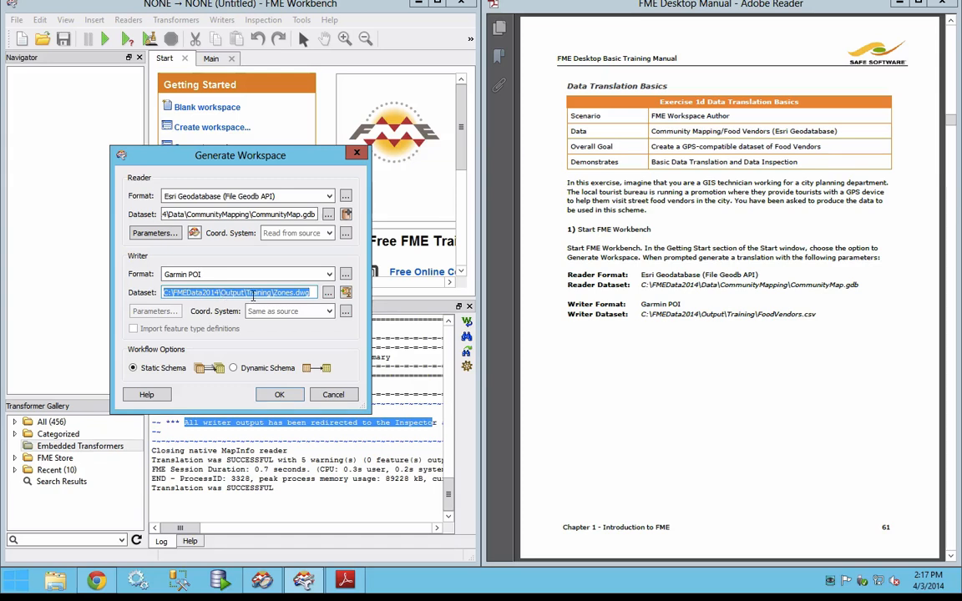
left_click(278, 293)
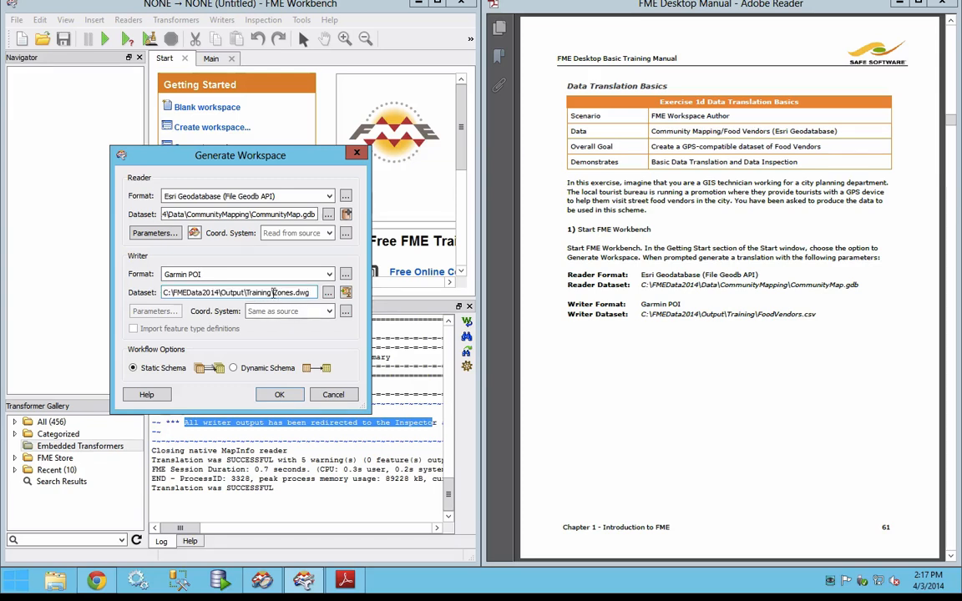
left_click_drag(274, 292, 330, 294)
key("BackSpace")
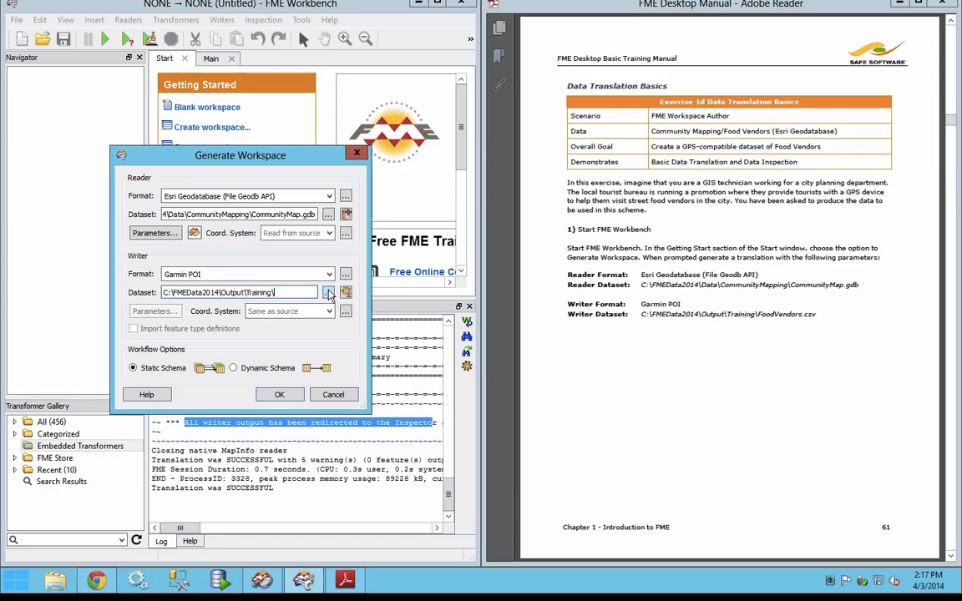
type("FoodVendors")
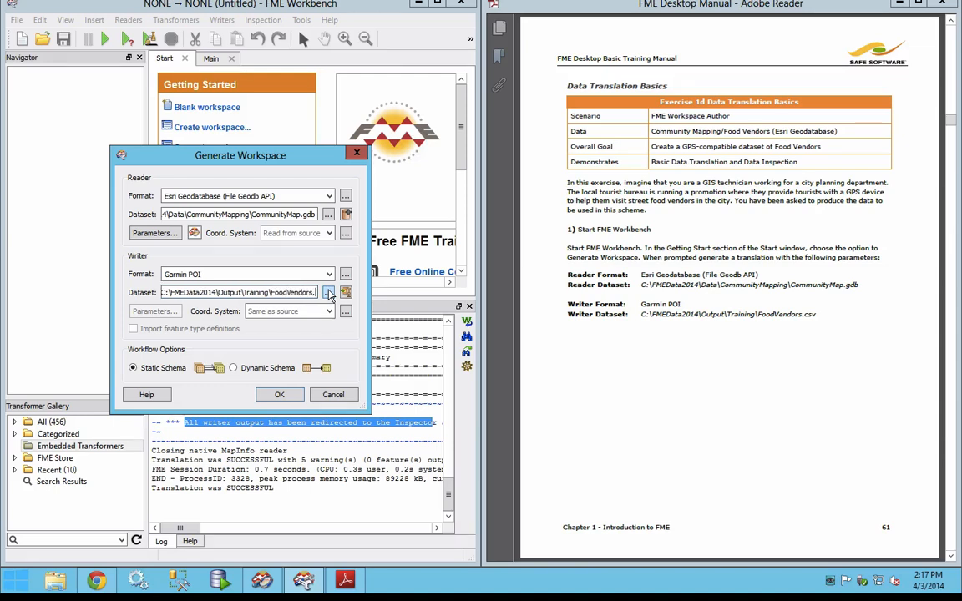
type(".csv")
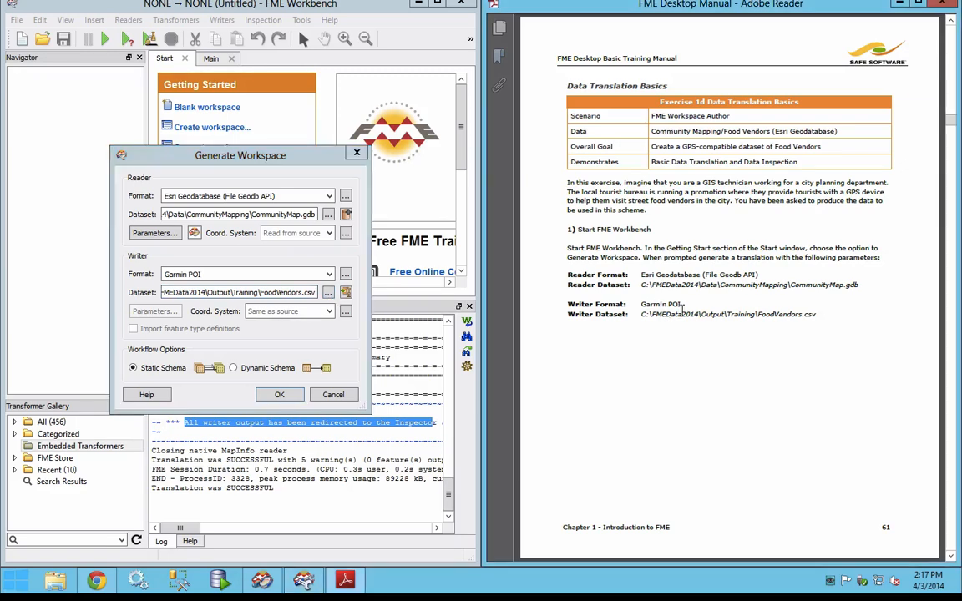
Step: Accept the translation parameters and generate the workspace with FoodVendors as the only source feature type
scroll(682, 311, "down", 3)
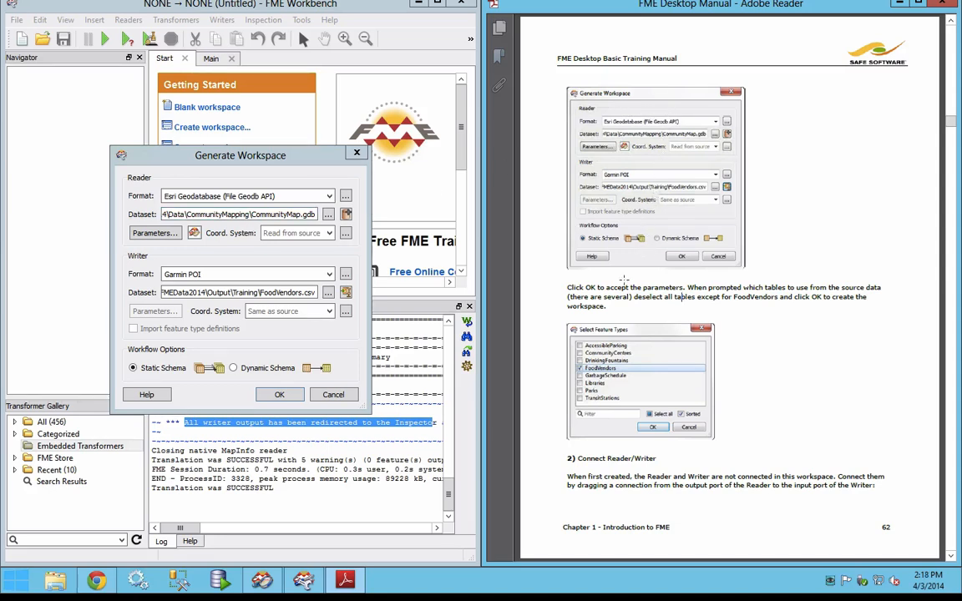
left_click(280, 395)
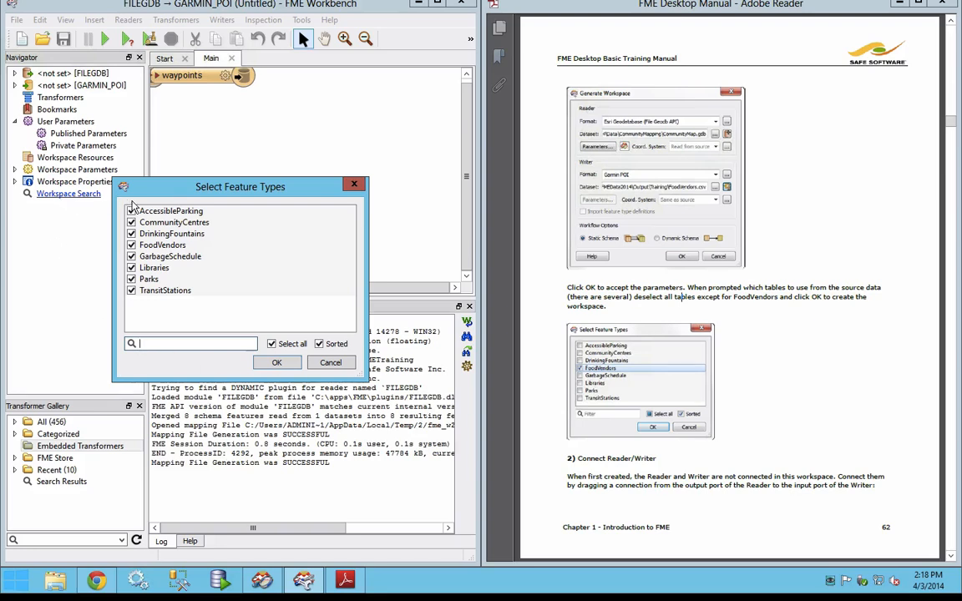
left_click(272, 345)
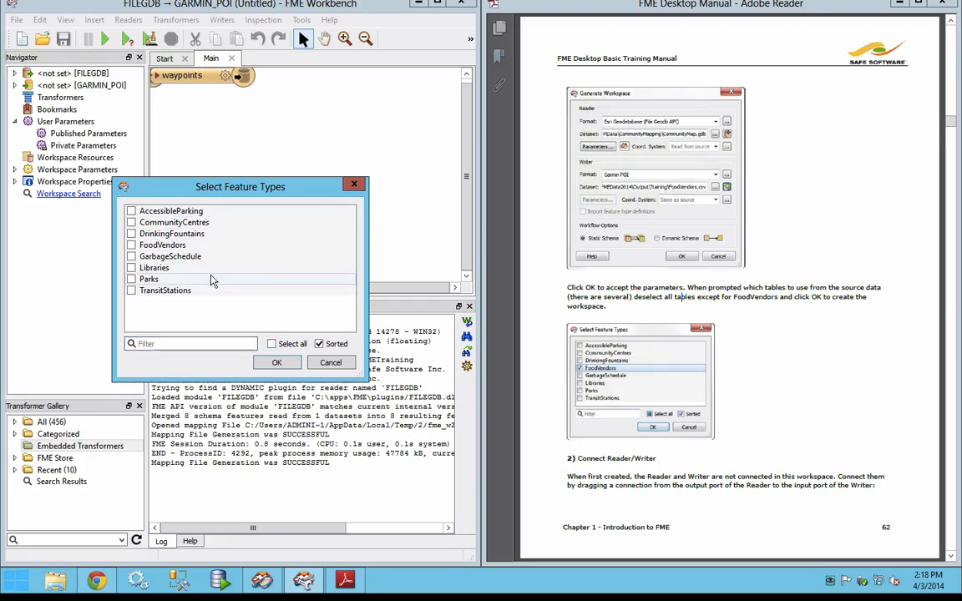
left_click(132, 246)
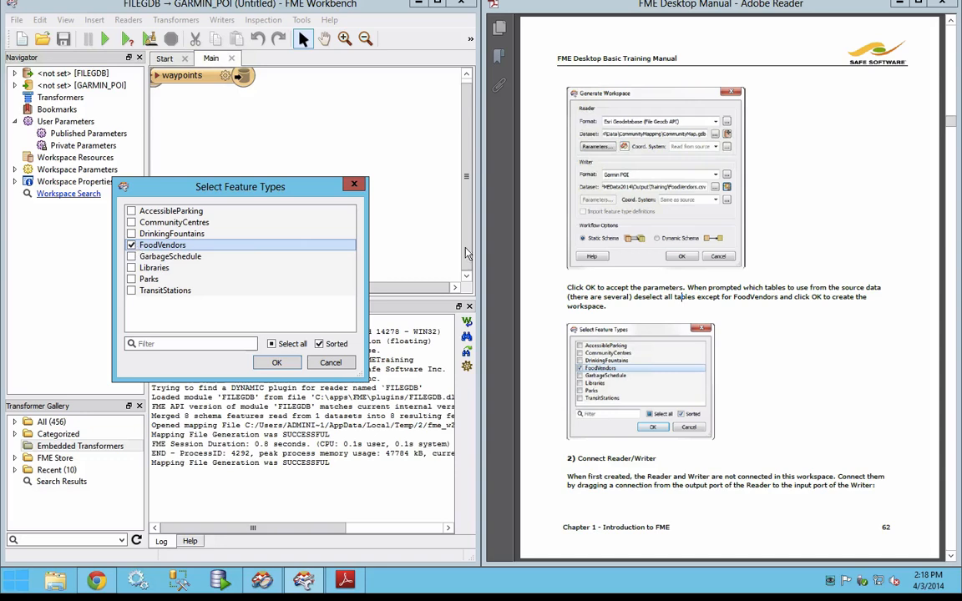
left_click(286, 368)
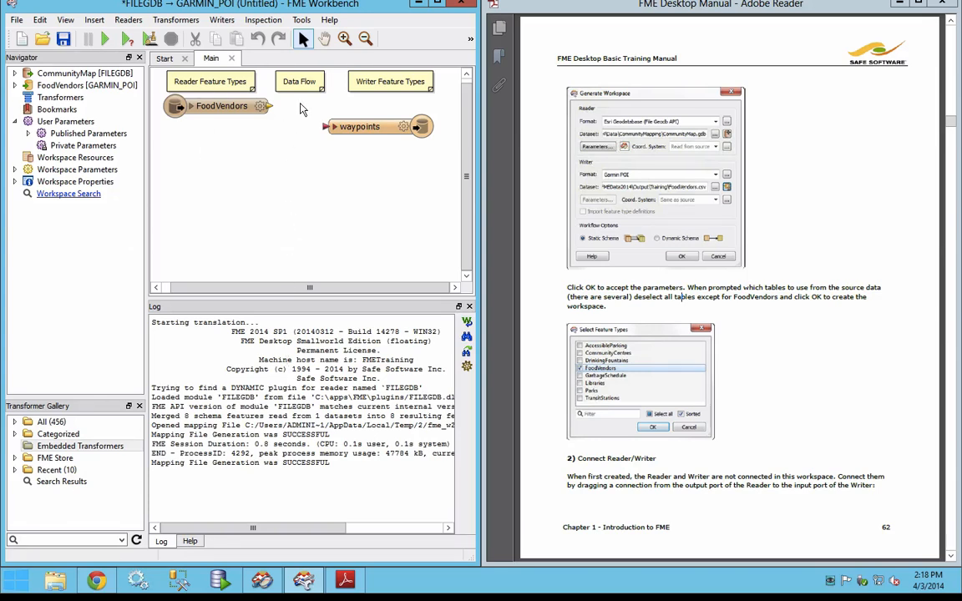
Step: Align the FoodVendors reader feature type with the waypoints writer feature type and widen the gap between them on the canvas
left_click_drag(213, 101, 213, 119)
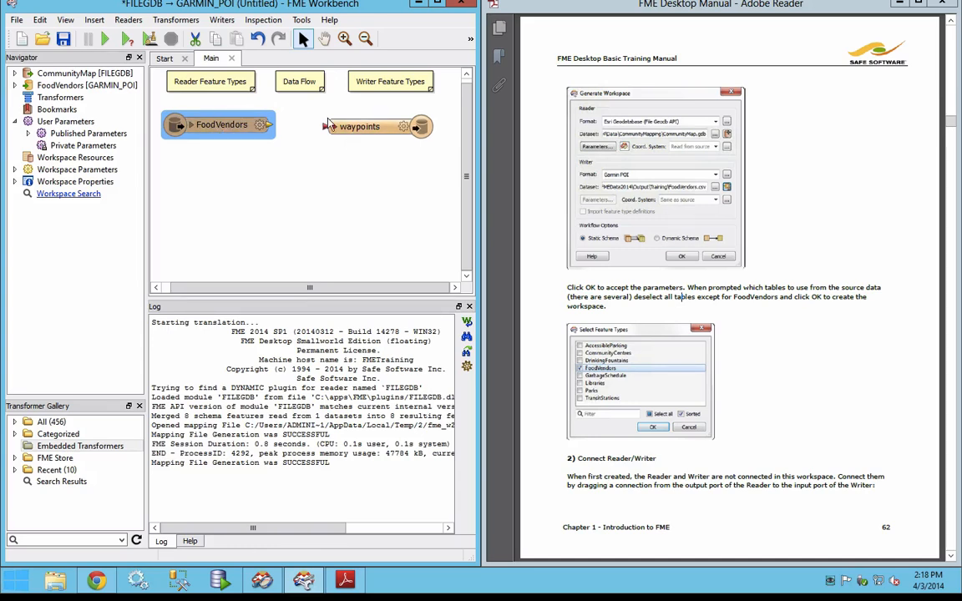
left_click_drag(367, 126, 377, 123)
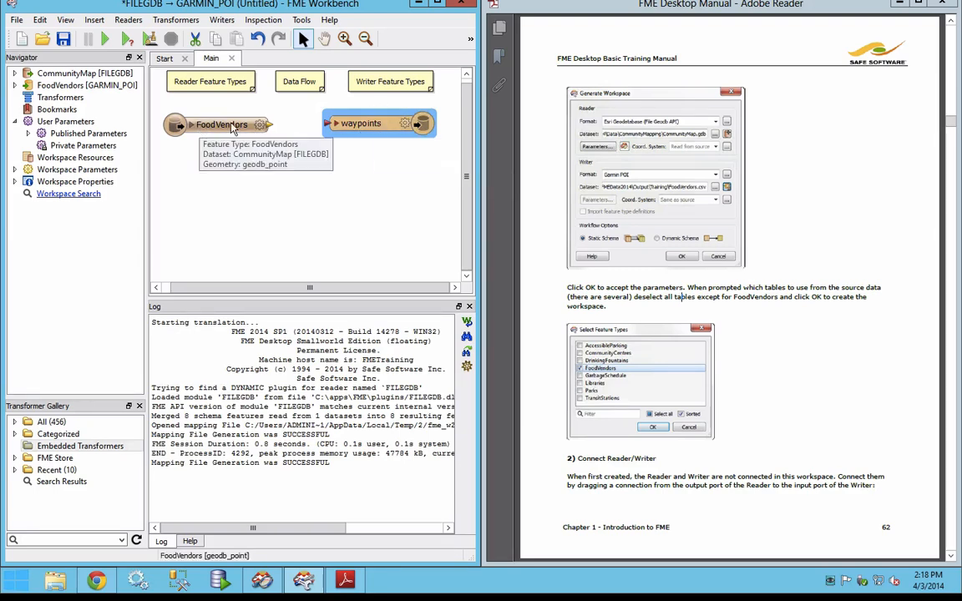
left_click_drag(361, 123, 369, 122)
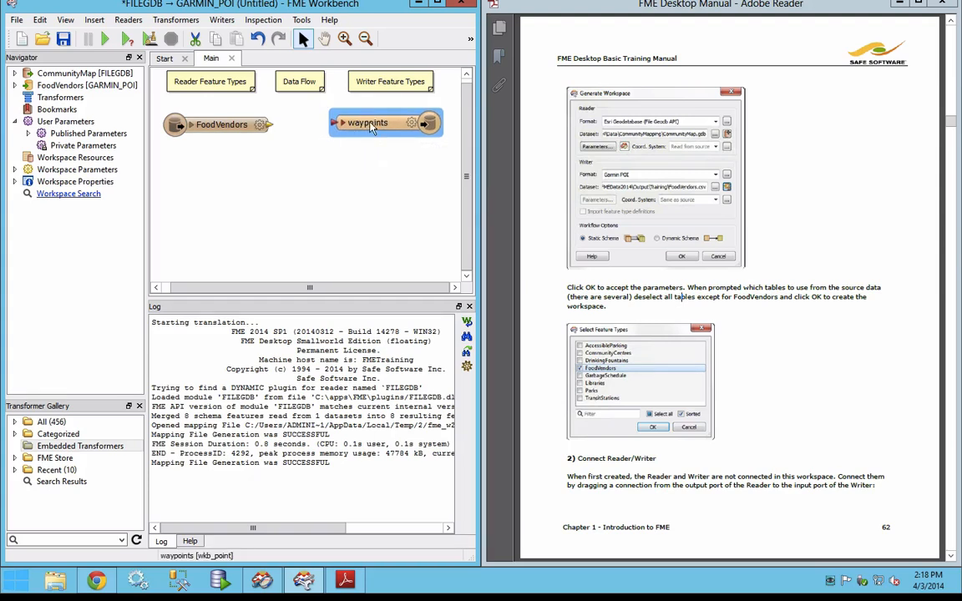
Step: Save the workspace as Exercise1b in the My FME Workspaces folder
left_click(63, 42)
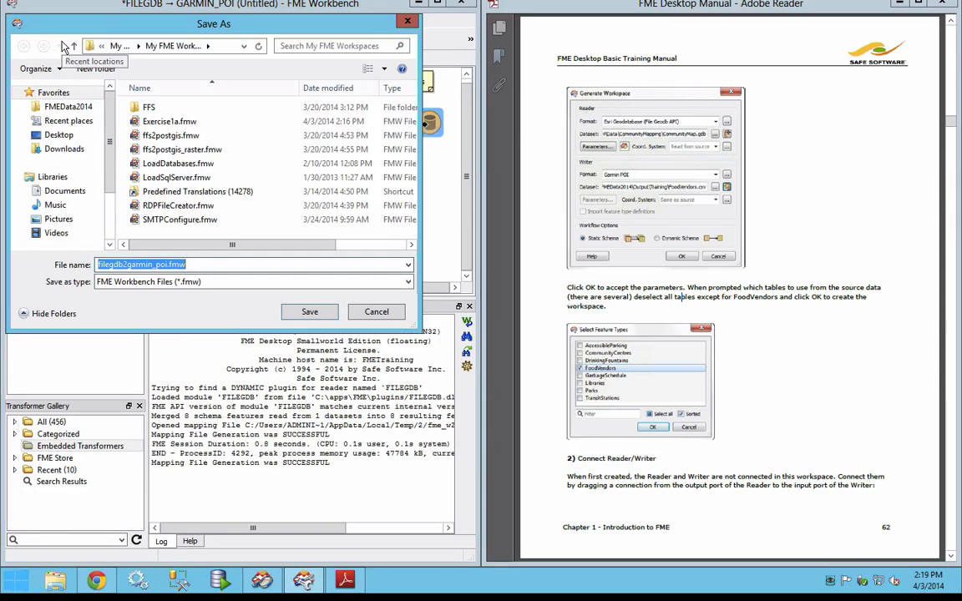
type("x")
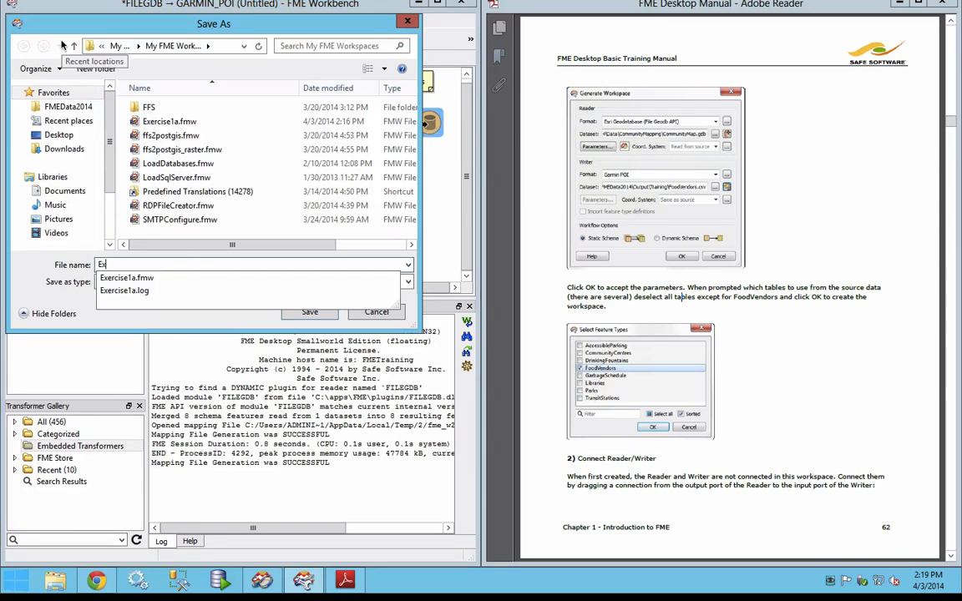
type("ercise1b")
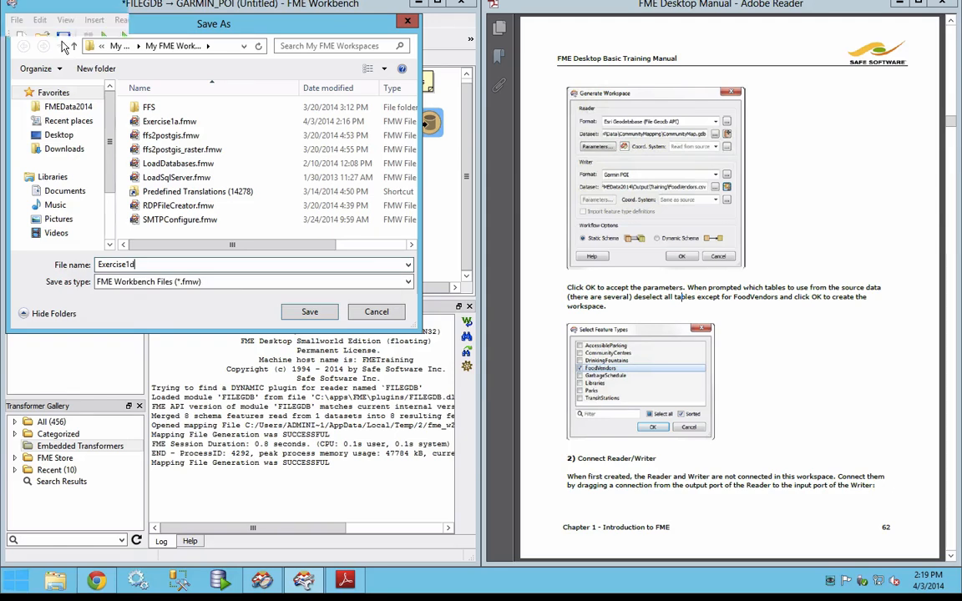
key("Return")
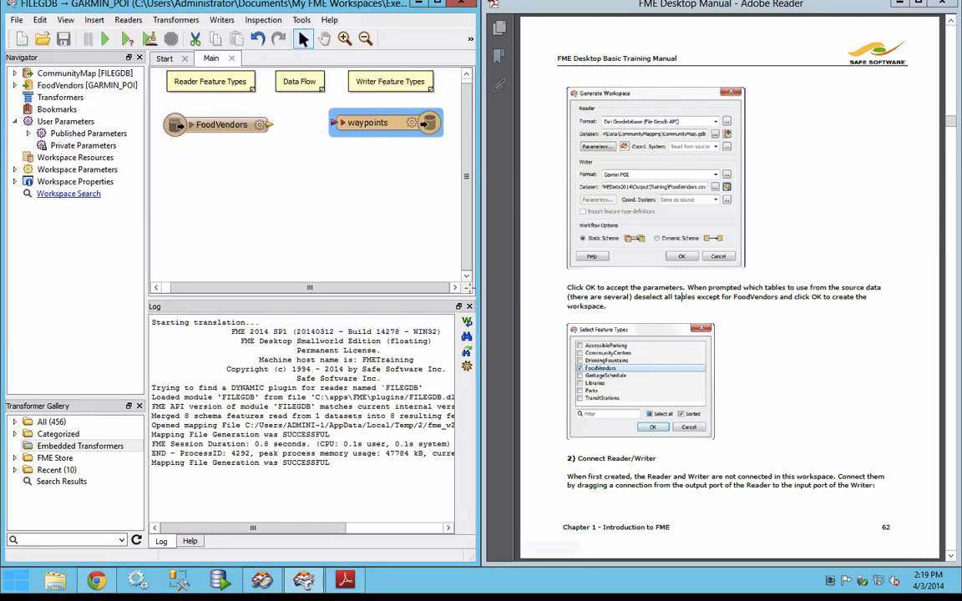
Step: Move the waypoints writer slightly farther from the reader and connect the FoodVendors output port to the waypoints input port
left_click_drag(379, 123, 389, 123)
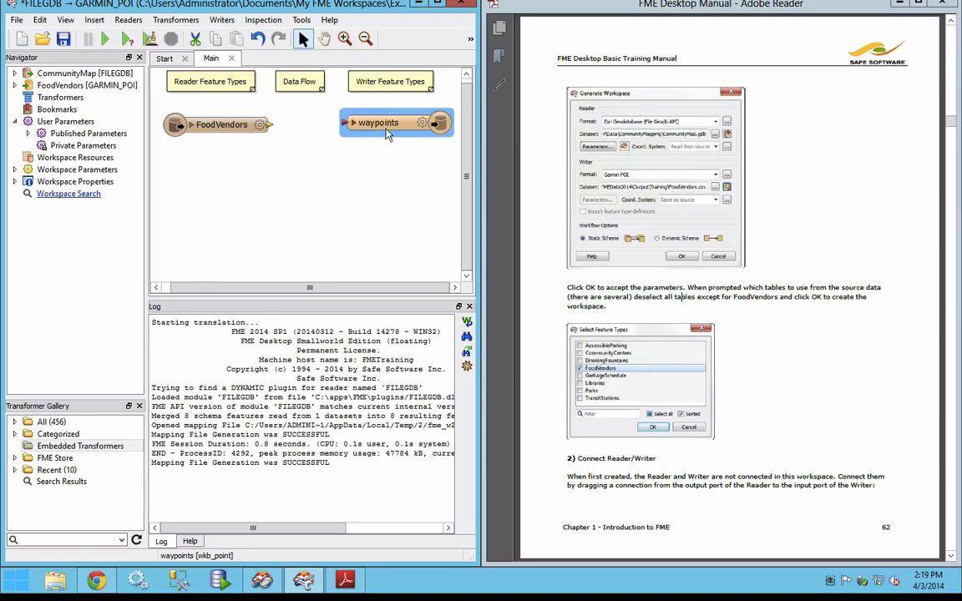
left_click(269, 125)
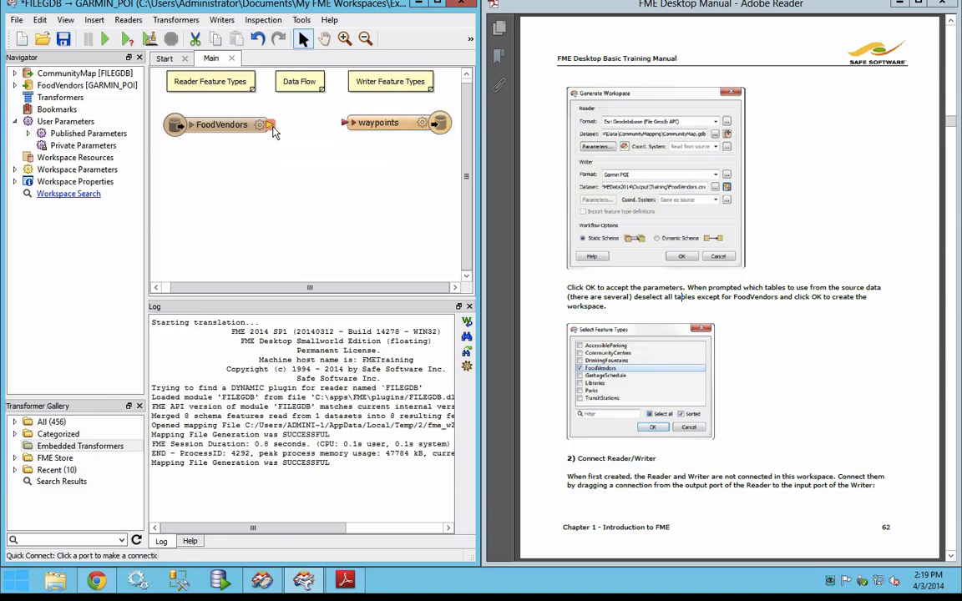
left_click(344, 124)
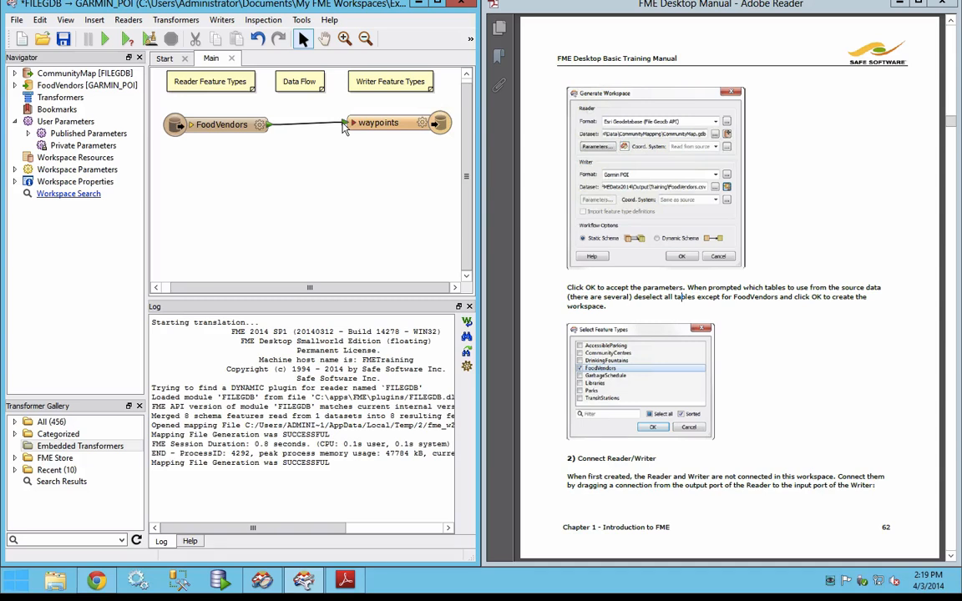
Step: Consult the manual's page 63 and expand the attribute lists of the FoodVendors and waypoints feature types
left_click(727, 381)
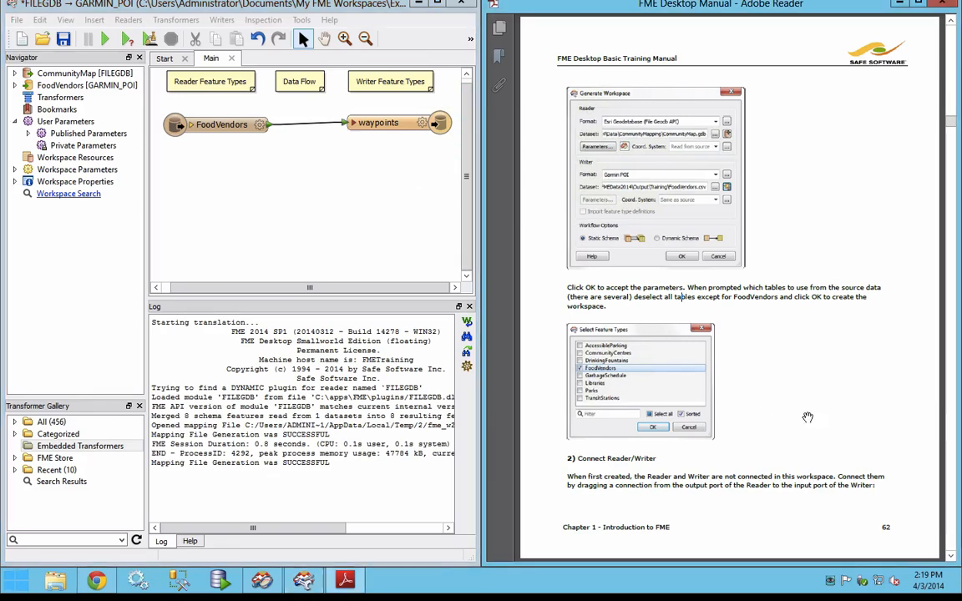
scroll(808, 418, "down", 3)
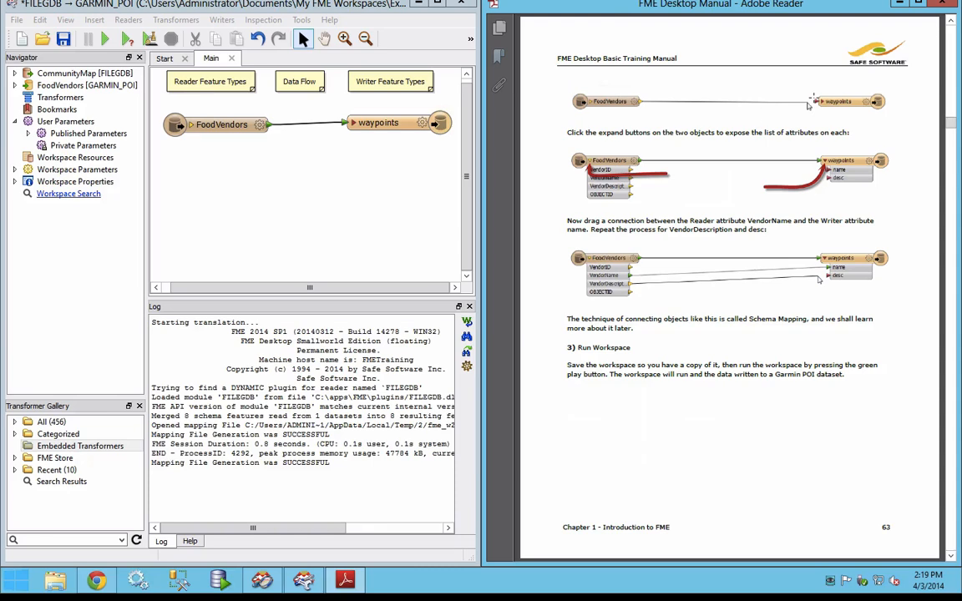
left_click(191, 126)
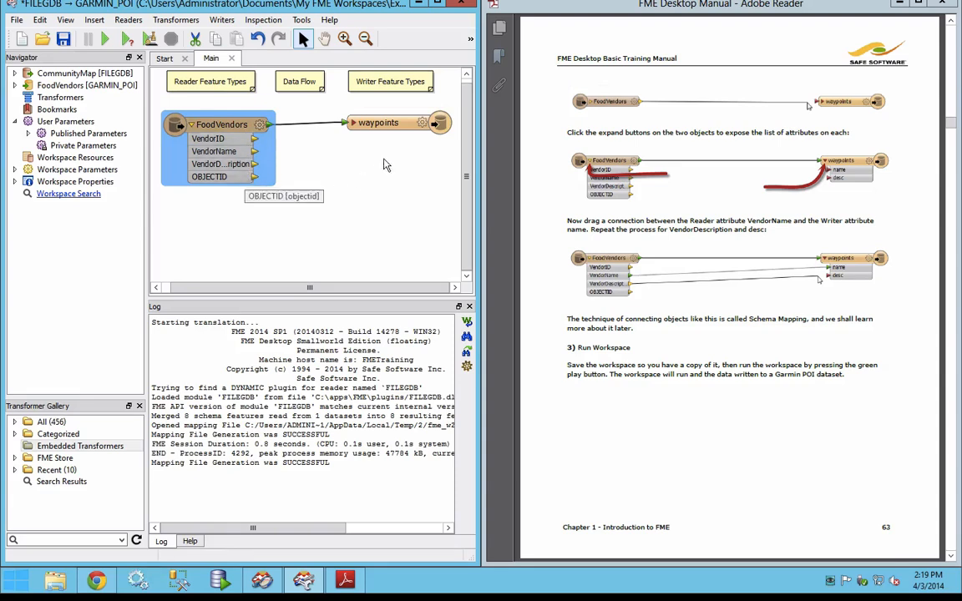
left_click(356, 125)
left_click(353, 123)
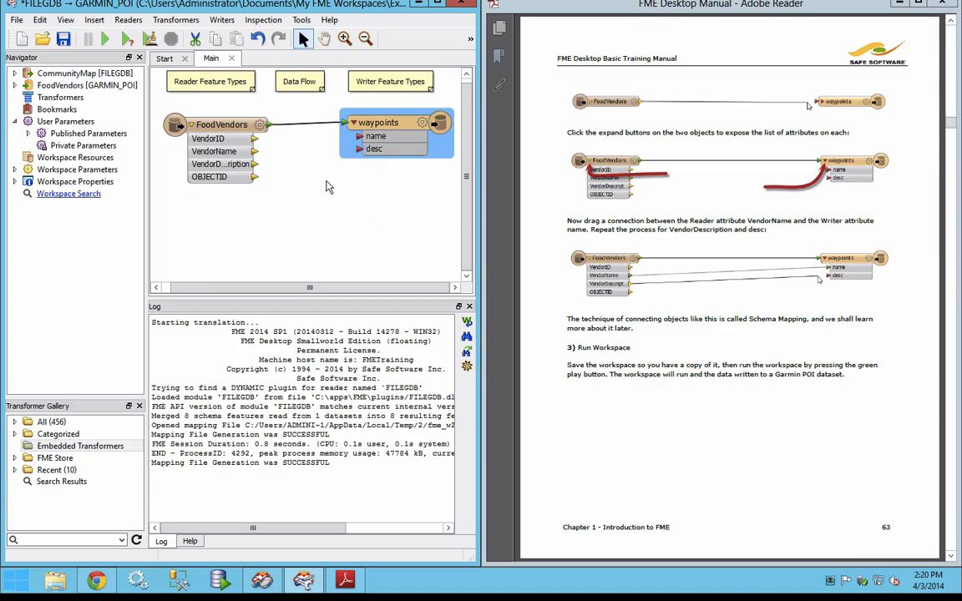
Step: Map the VendorName attribute to name and VendorDescription to desc, and run the translation
left_click(256, 153)
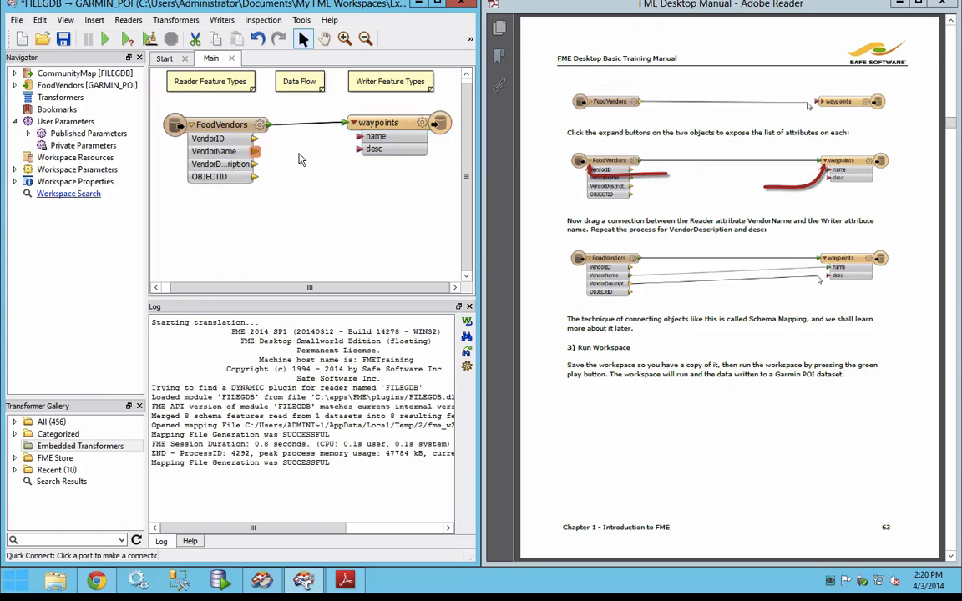
left_click(360, 139)
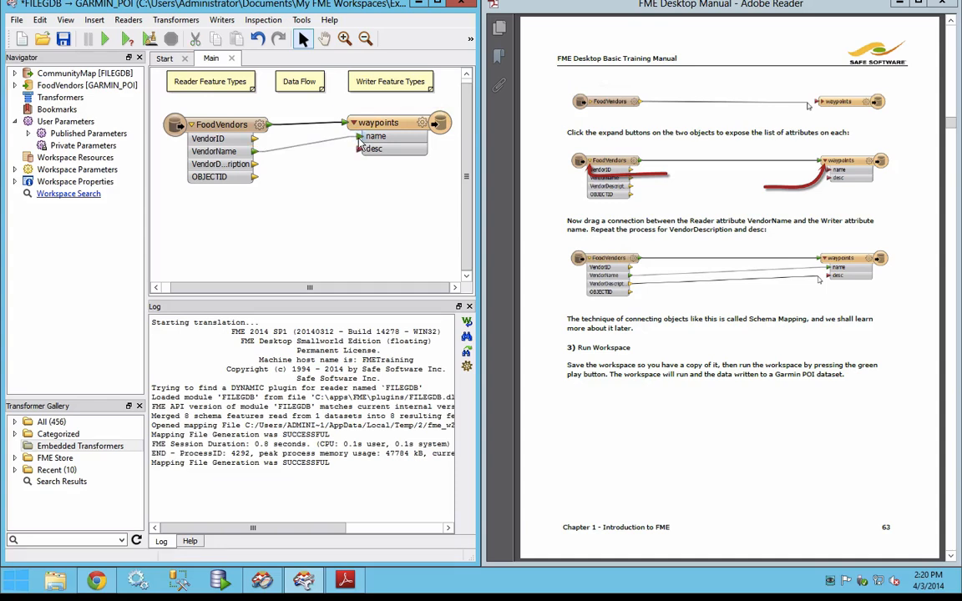
left_click(255, 165)
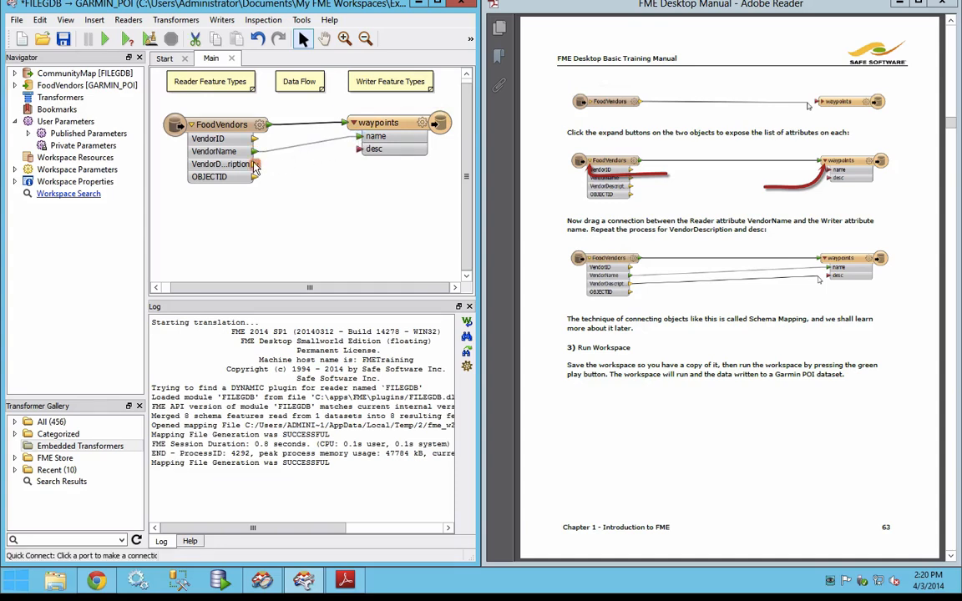
left_click(360, 150)
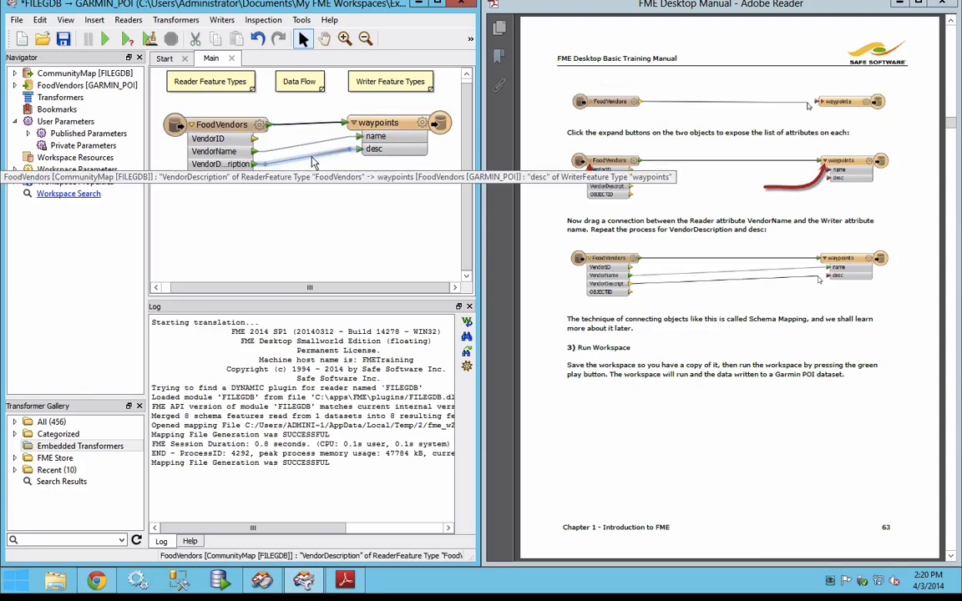
left_click(105, 40)
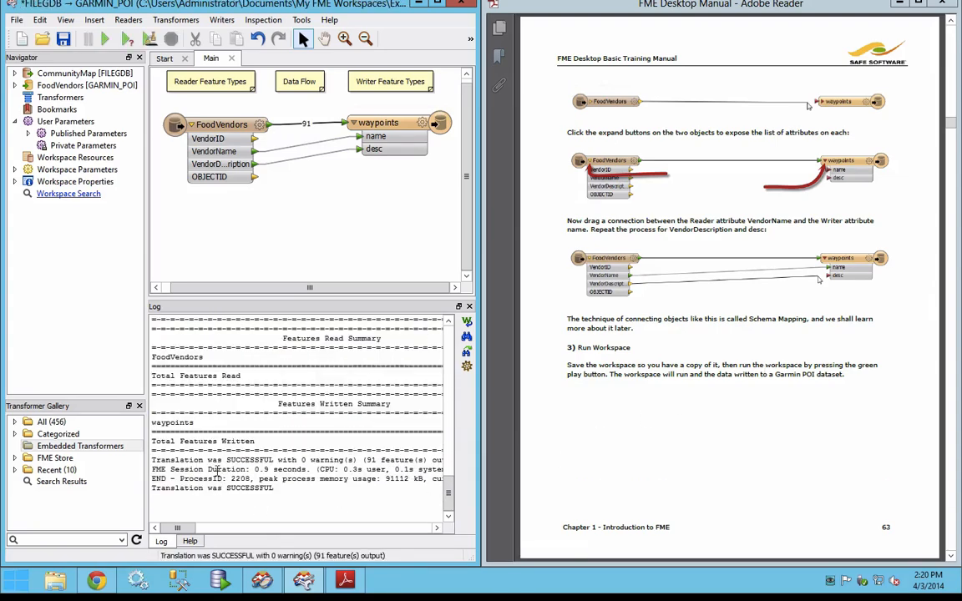
Step: Examine the translation result and feature counts in the log, and consult the manual's page 64 on inspecting data
left_click_drag(153, 461, 380, 470)
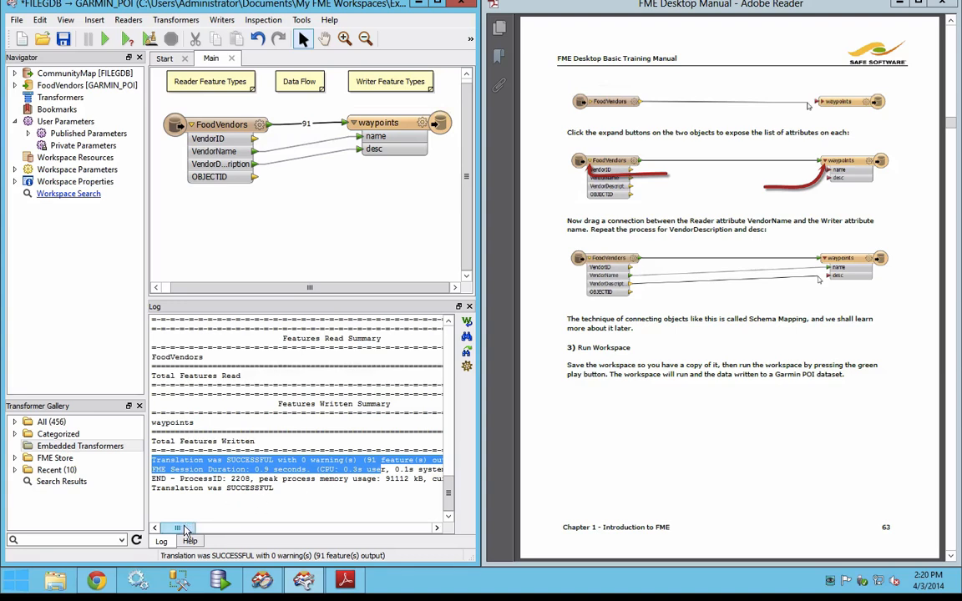
mouse_move(185, 531)
left_mouse_down()
mouse_move(201, 534)
mouse_move(171, 532)
left_mouse_up()
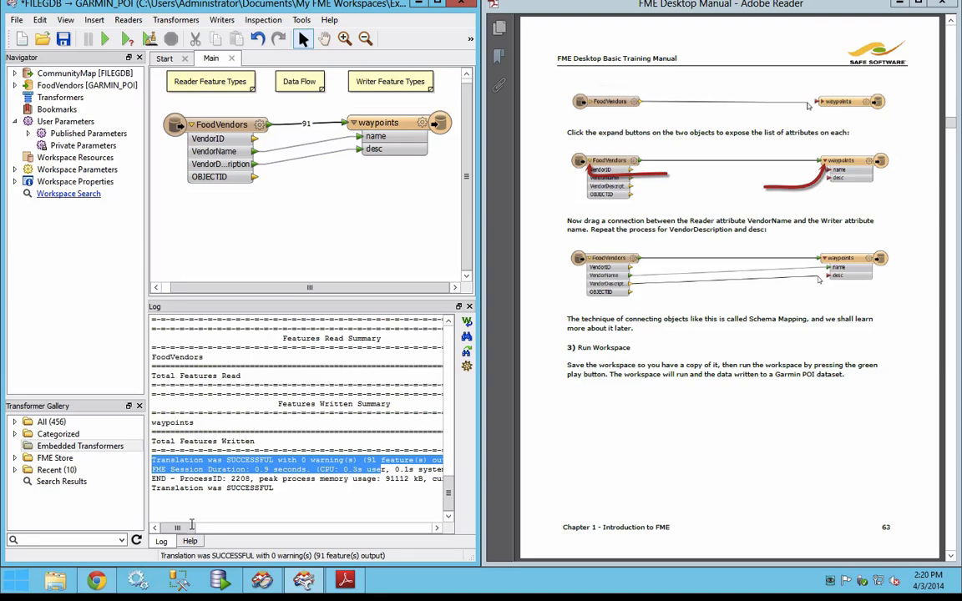
left_click_drag(190, 532, 206, 535)
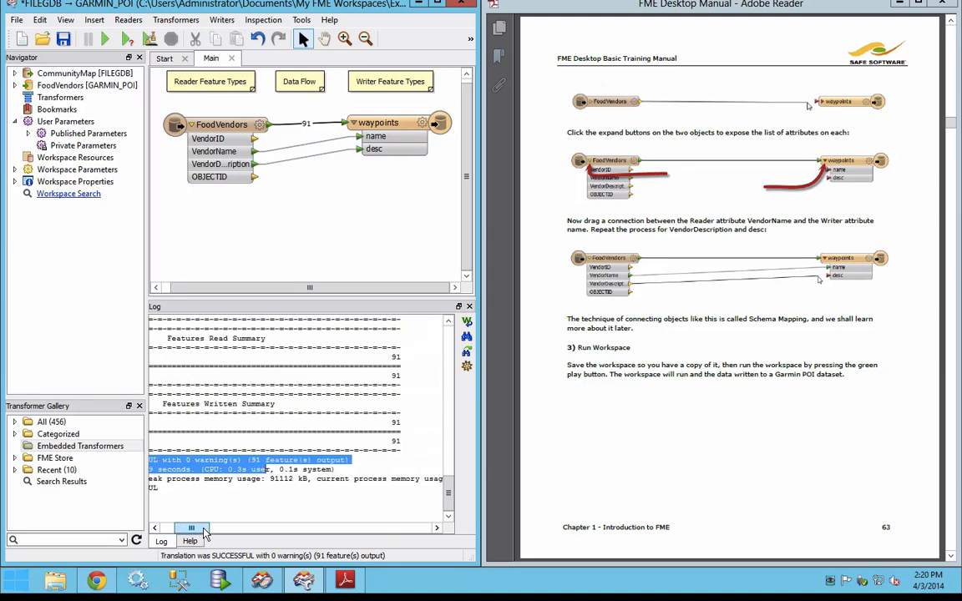
left_click_drag(204, 535, 190, 534)
left_click(690, 376)
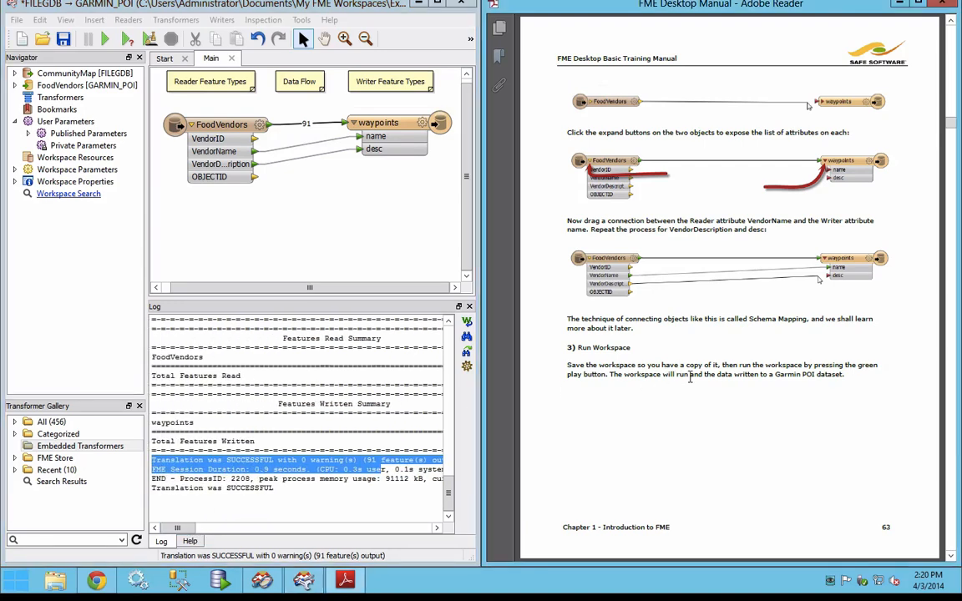
scroll(690, 375, "down", 1)
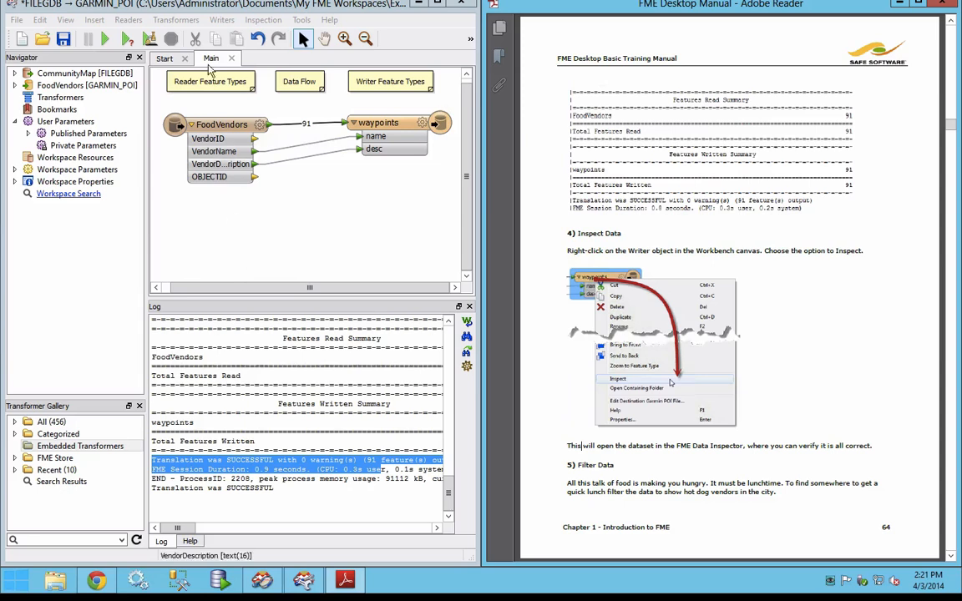
Step: Inspect the waypoints writer's output FoodVendors.csv as Garmin POI in FME Data Inspector and hide the background map
left_click(222, 20)
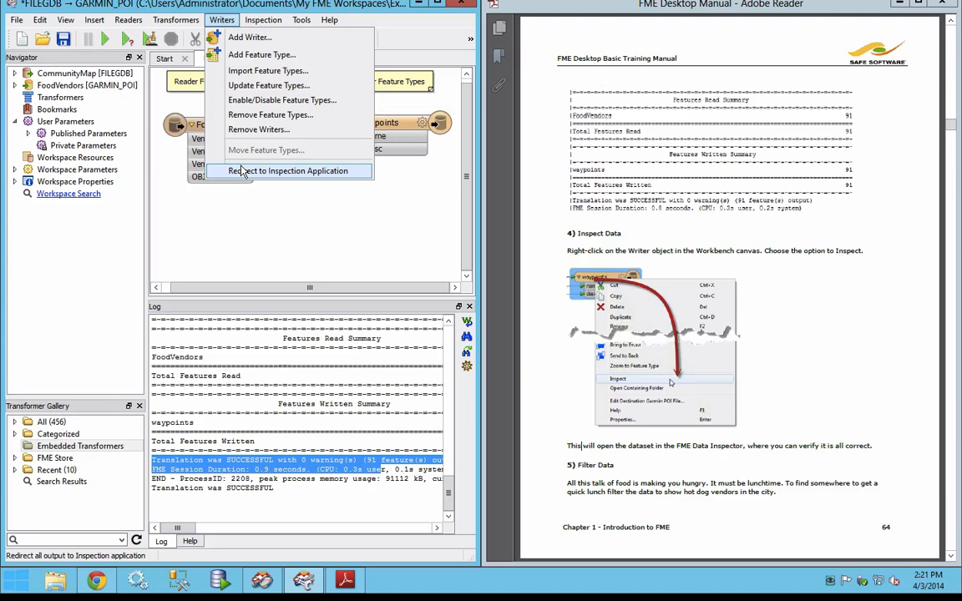
left_click(399, 132)
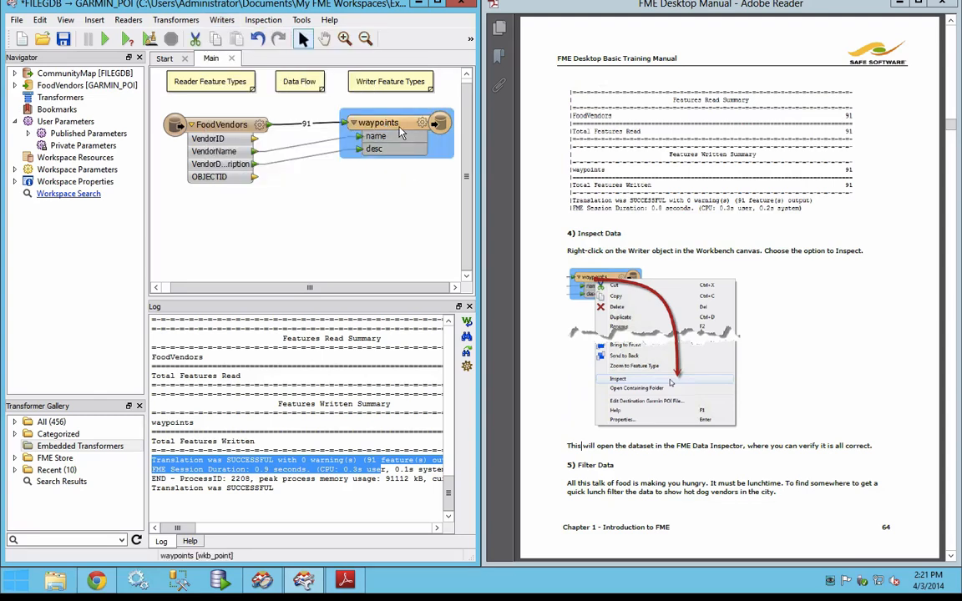
right_click(65, 87)
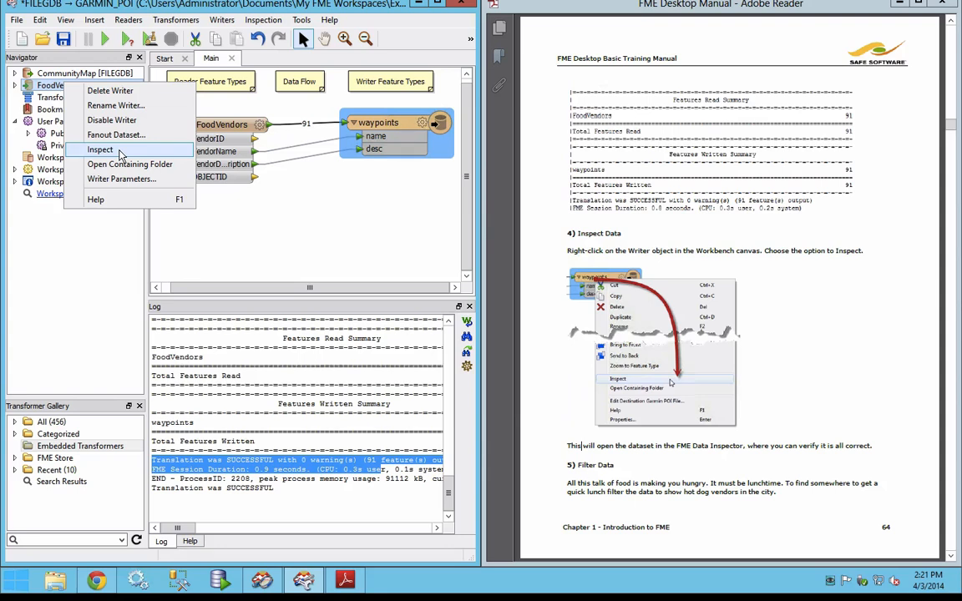
right_click(391, 127)
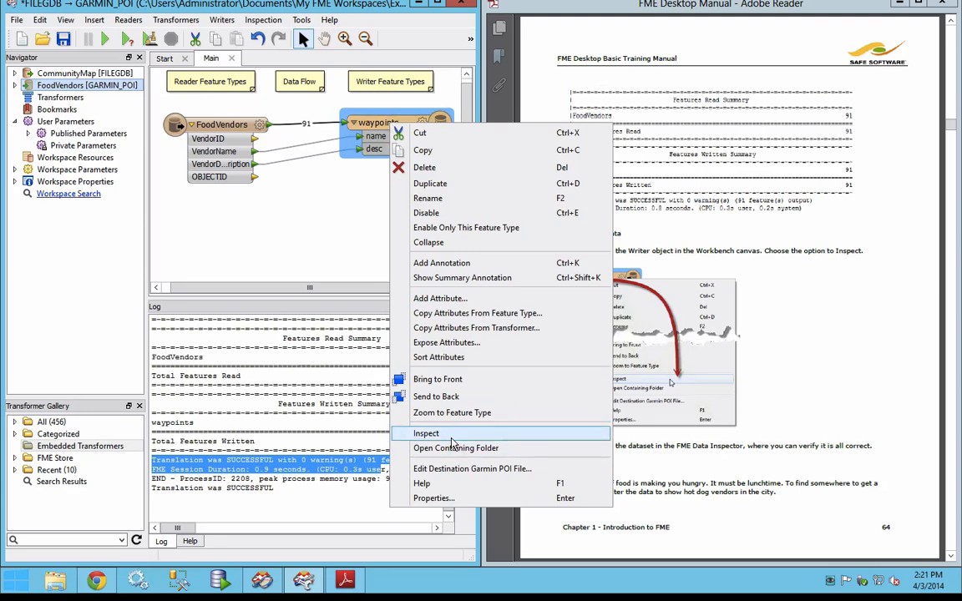
left_click(518, 440)
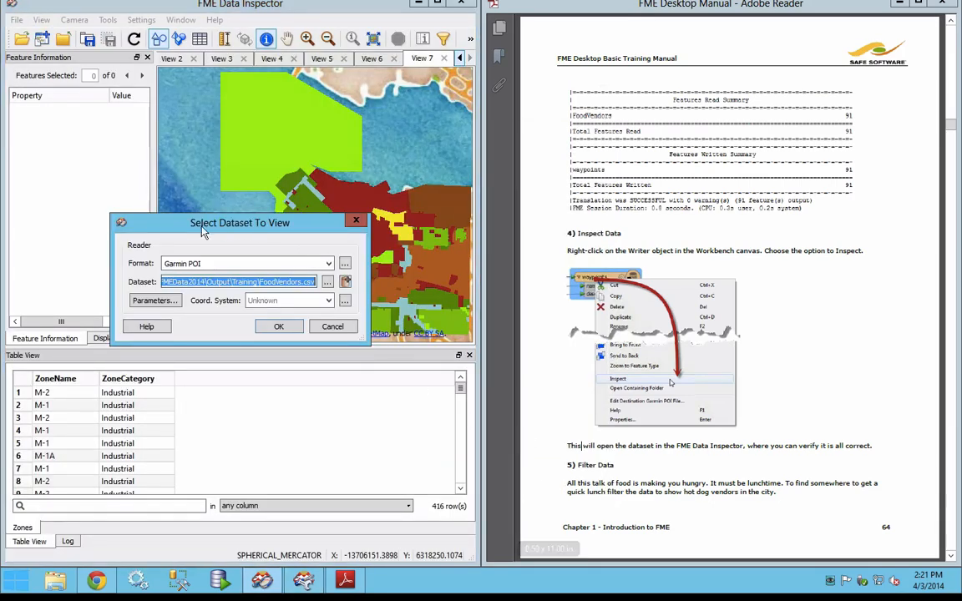
left_click(200, 263)
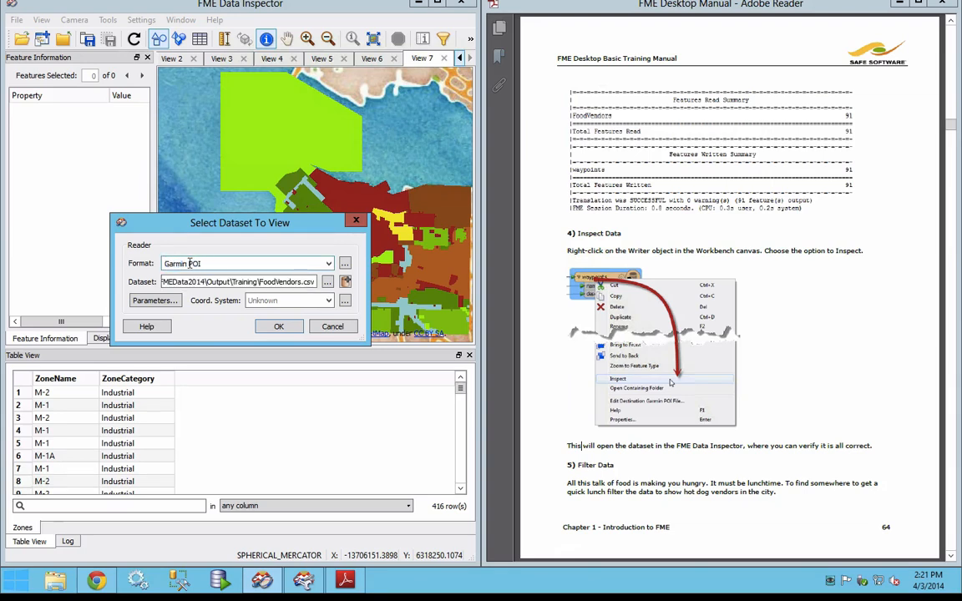
left_click(286, 330)
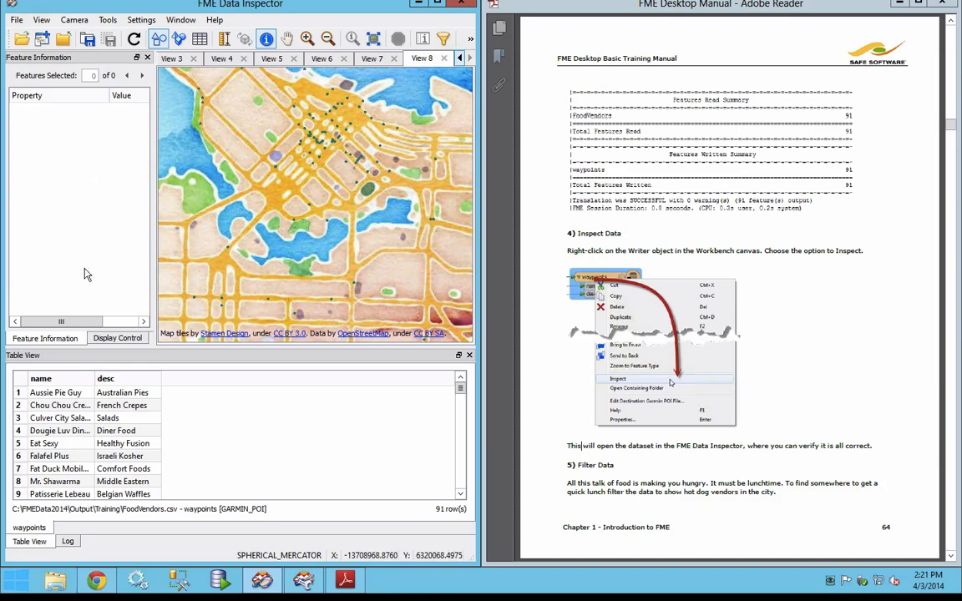
left_click(109, 339)
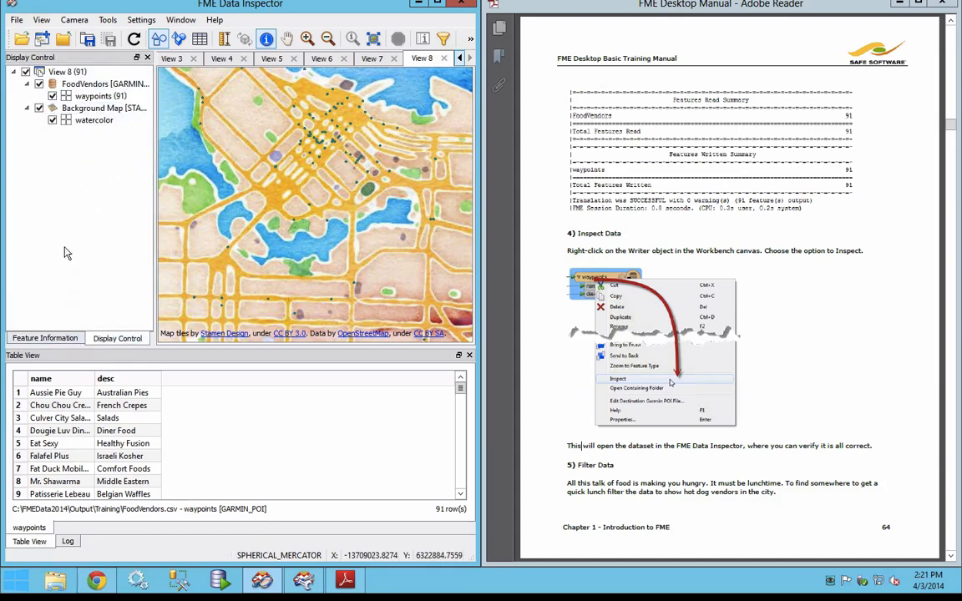
left_click(38, 108)
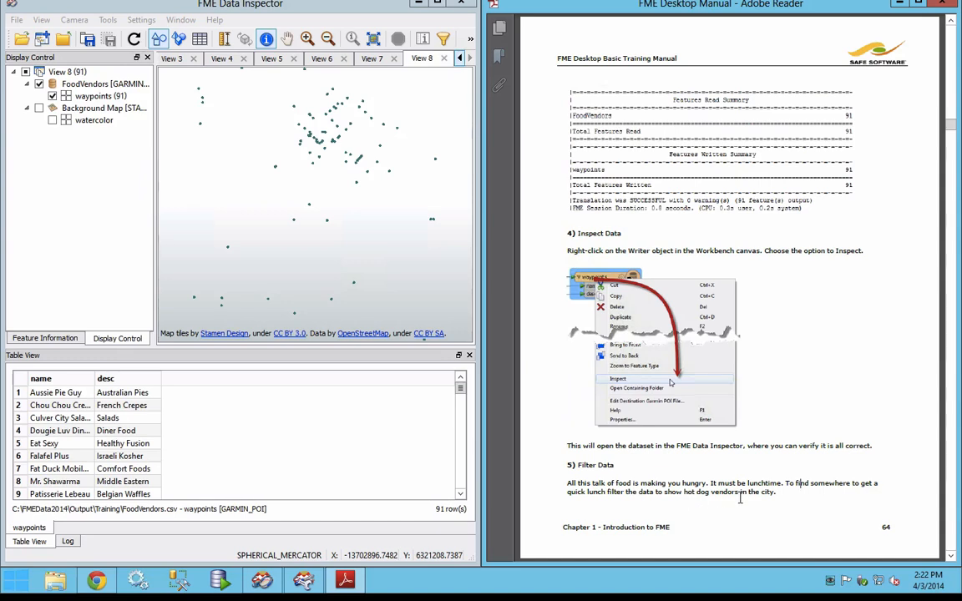
Step: Following the manual's page 65, filter the displayed features with the test clause desc = Hot Dogs
scroll(684, 459, "down", 2)
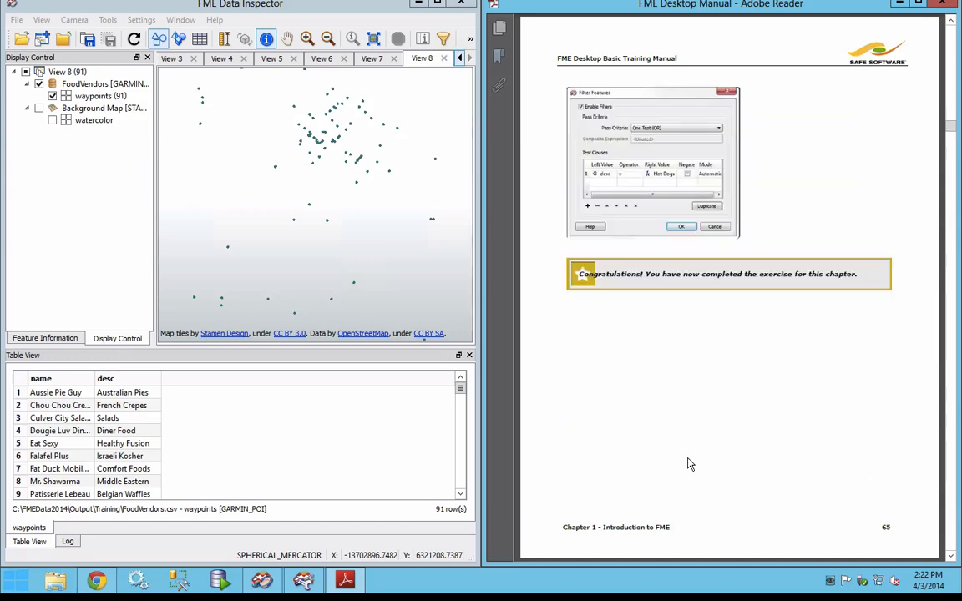
left_click(444, 42)
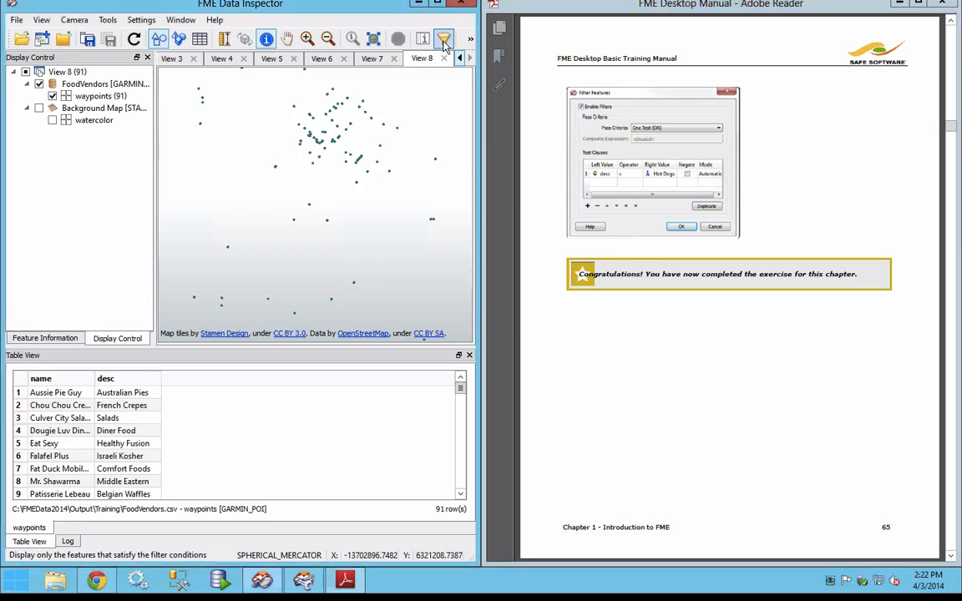
left_click(121, 268)
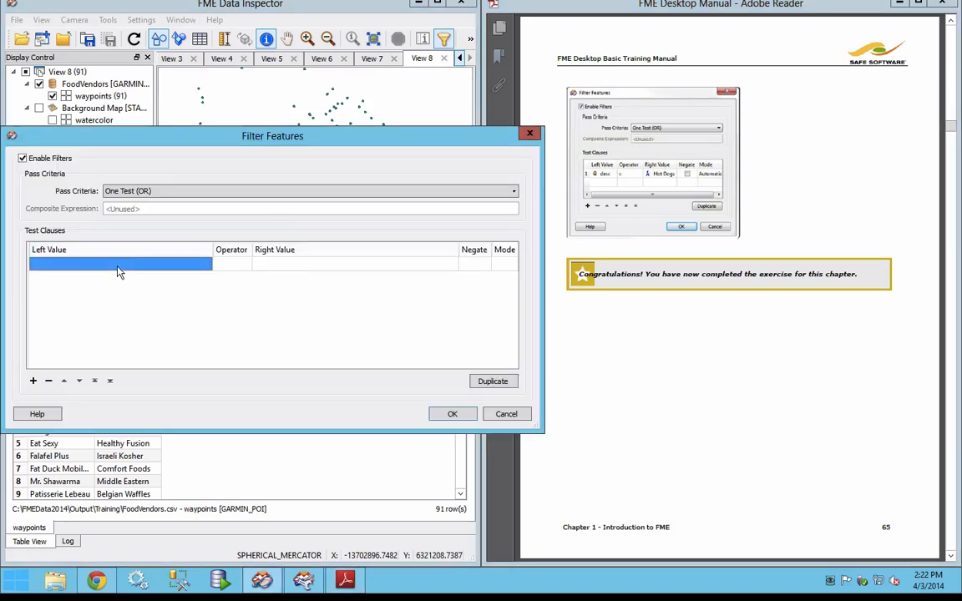
type("d")
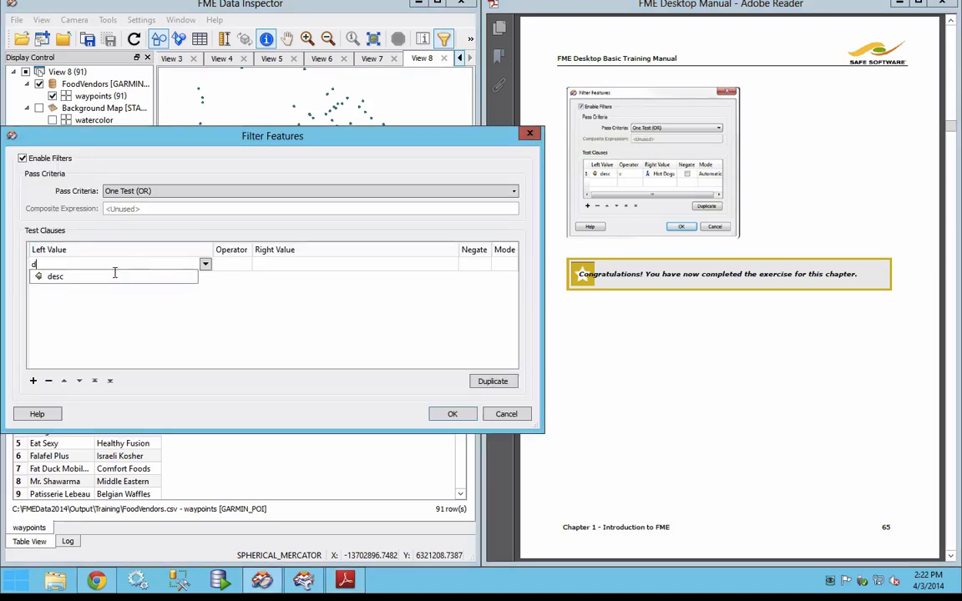
left_click(106, 279)
left_click(235, 267)
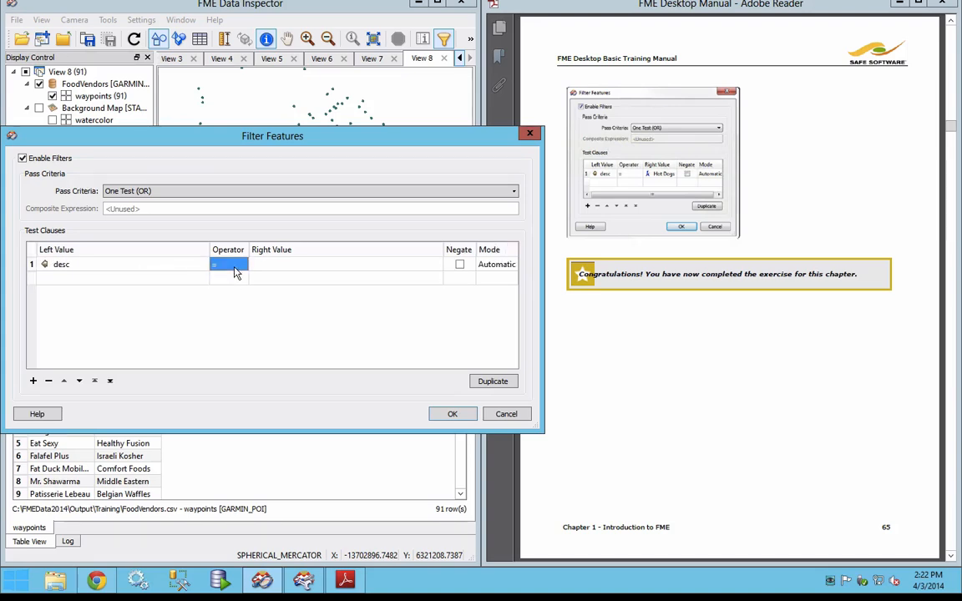
left_click(280, 268)
type("Hot Dogs")
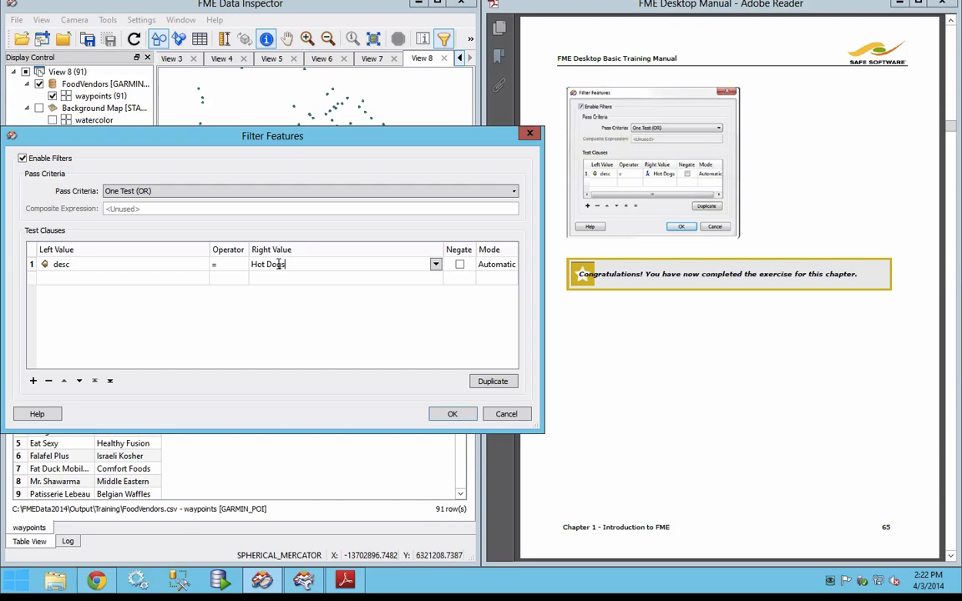
left_click(452, 413)
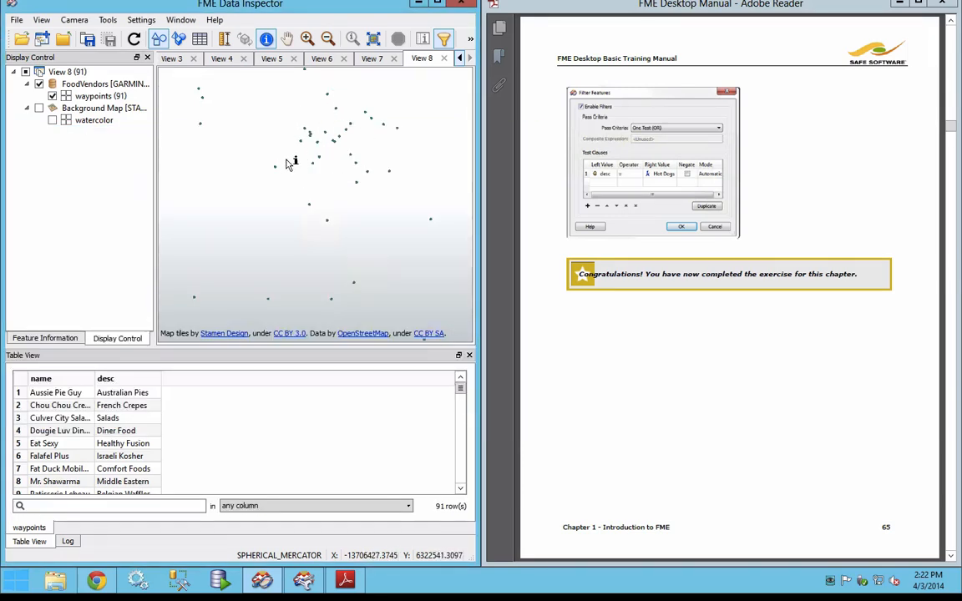
Step: Look through the end of the Data Inspector log for the filtering result and return to the table view
left_click(67, 541)
left_click_drag(470, 393, 472, 516)
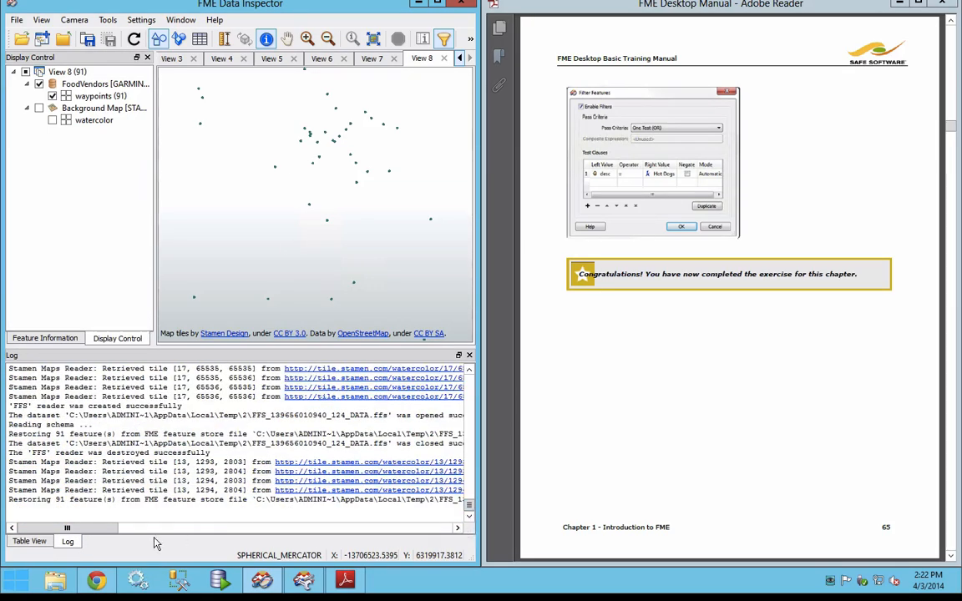
left_click_drag(106, 529, 68, 536)
left_click_drag(469, 506, 469, 511)
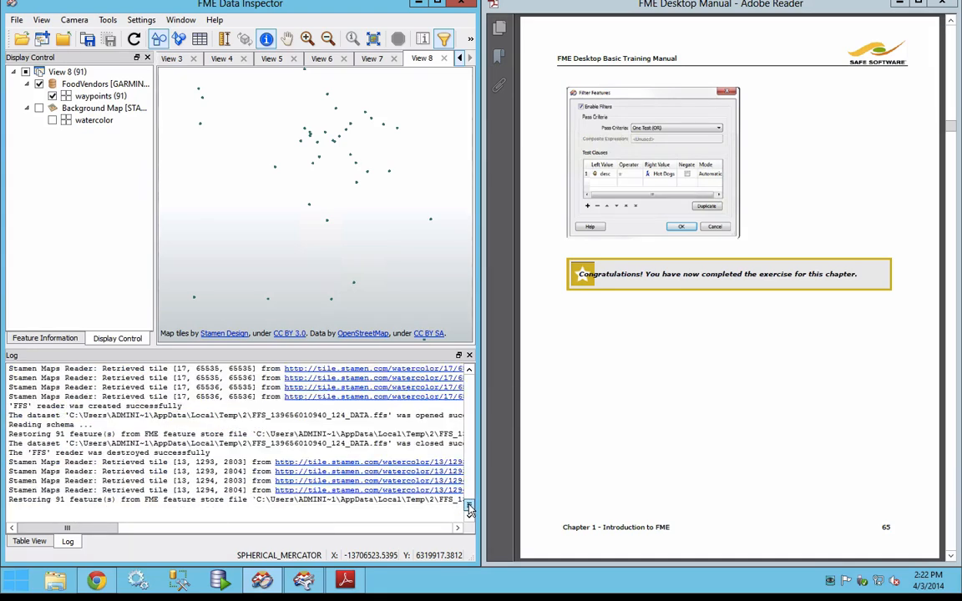
left_click(37, 541)
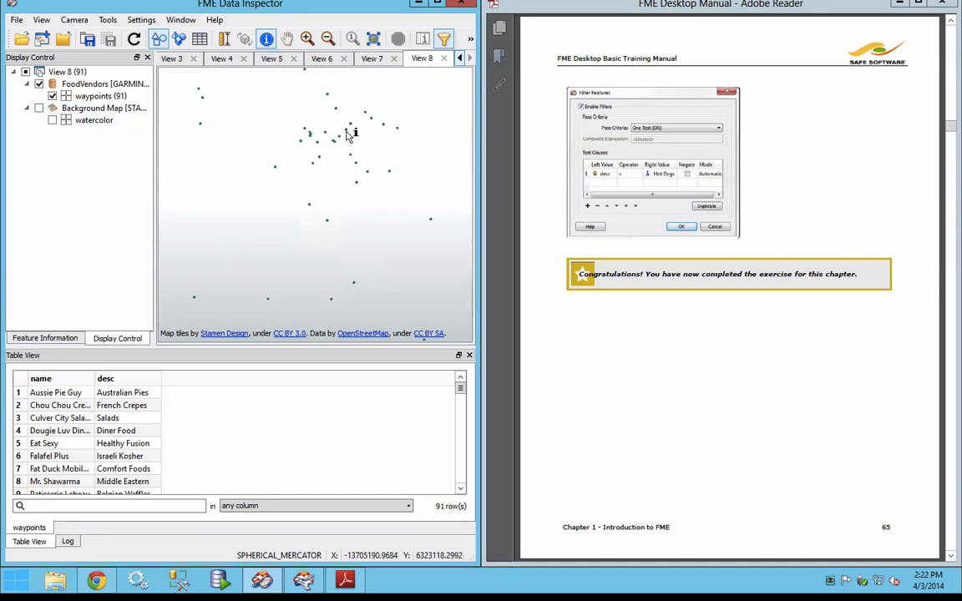
Step: Reopen the feature filter and change the operator of the desc test clause to Contains
left_click(443, 38)
left_click(222, 265)
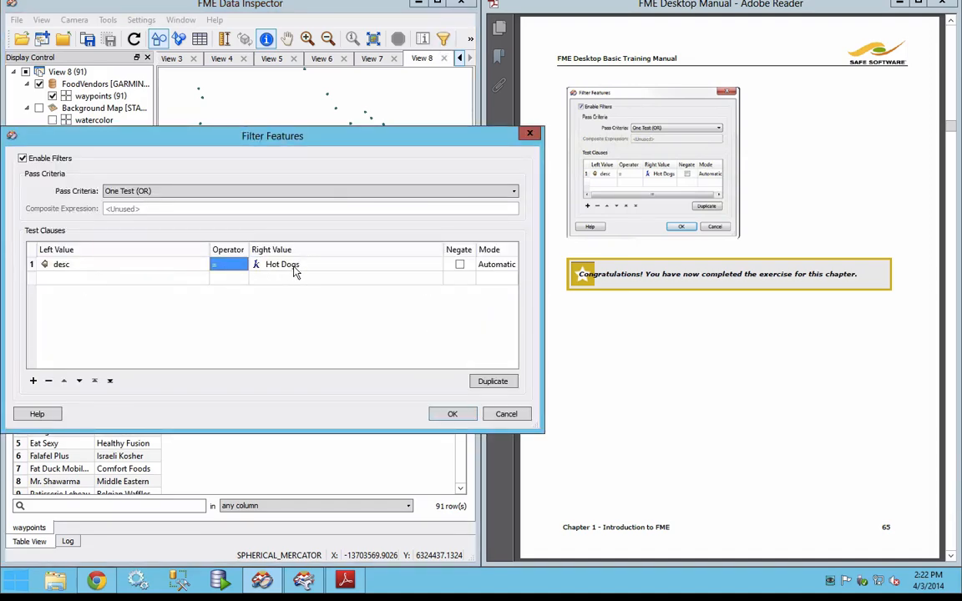
left_click(294, 265)
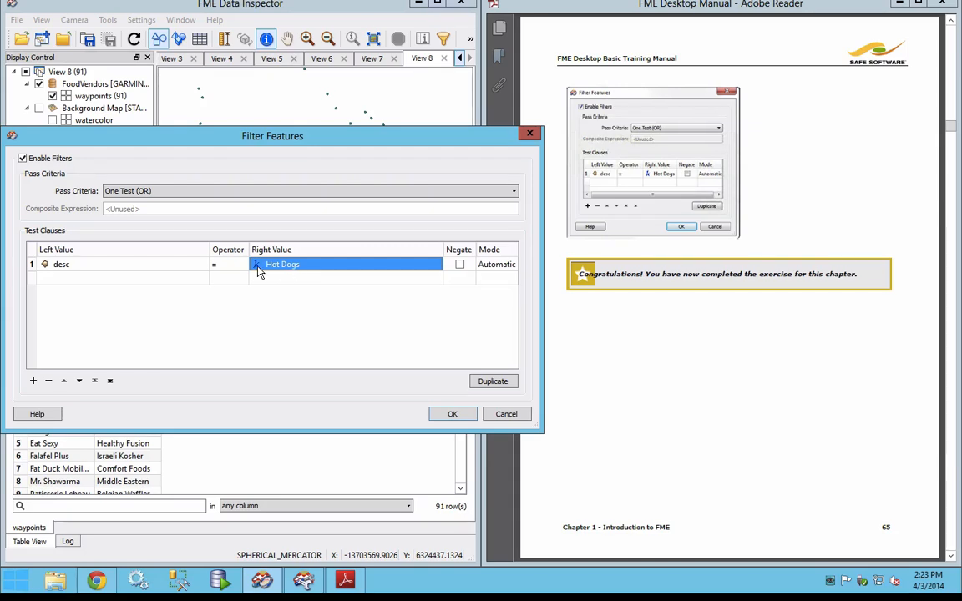
left_click(234, 266)
left_click(233, 269)
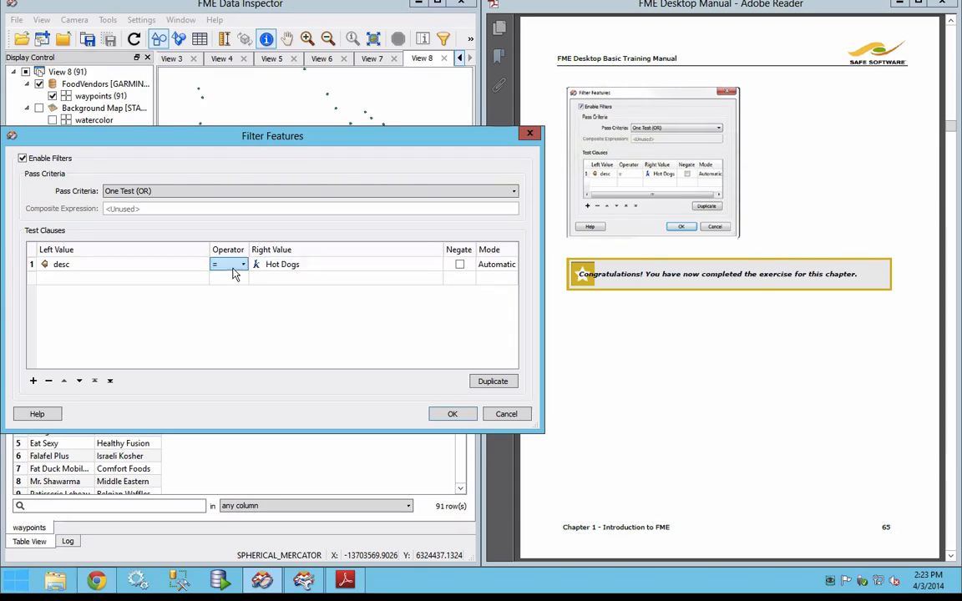
left_click(234, 269)
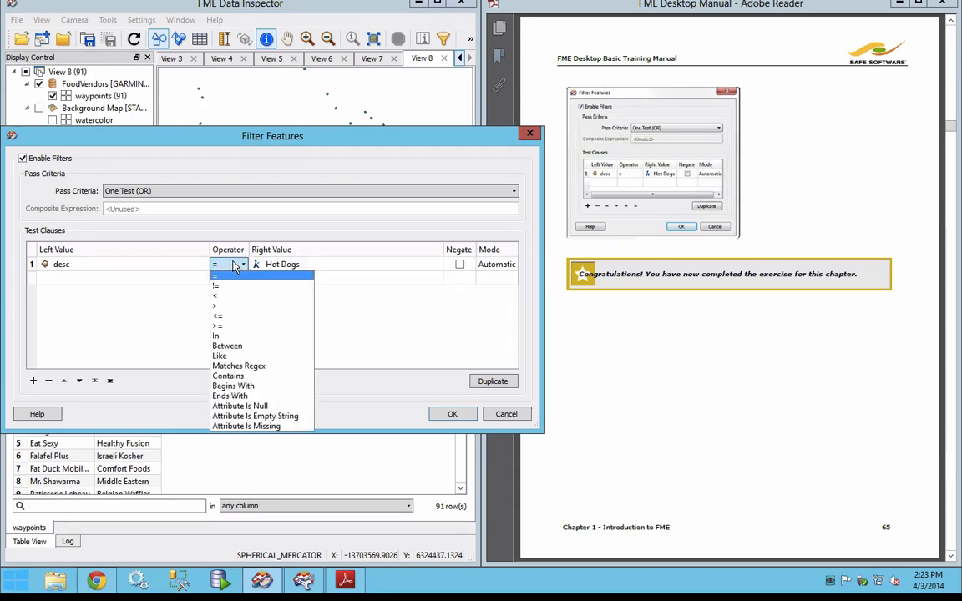
left_click(237, 381)
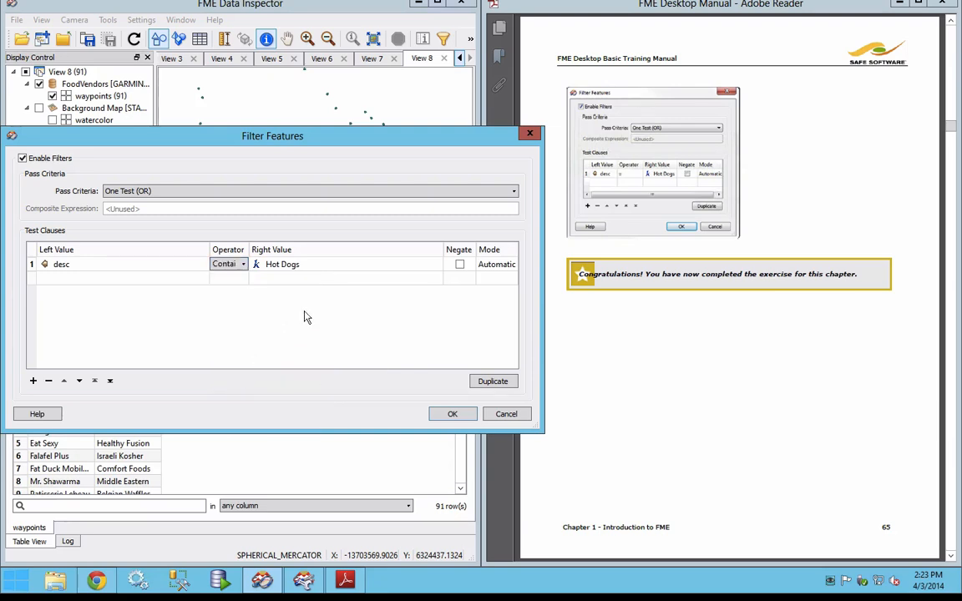
Step: Set the right value of the desc test clause to dog and apply the filter
left_click(311, 267)
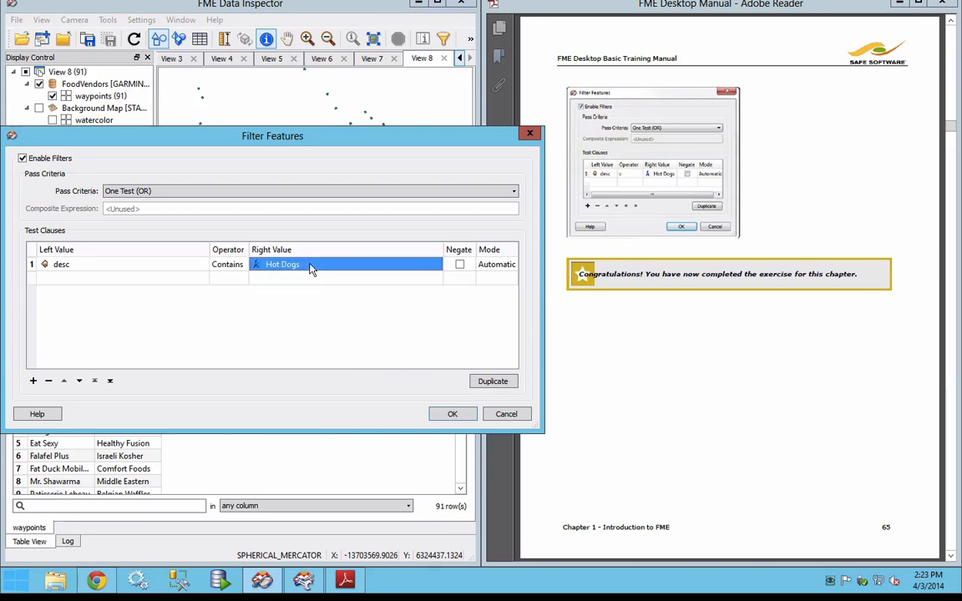
type("dog")
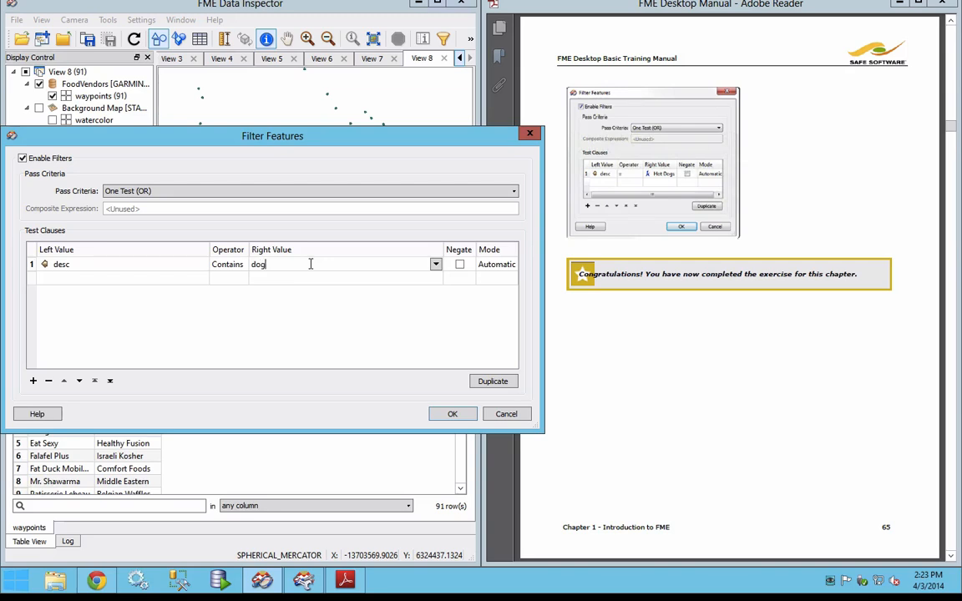
left_click(242, 266)
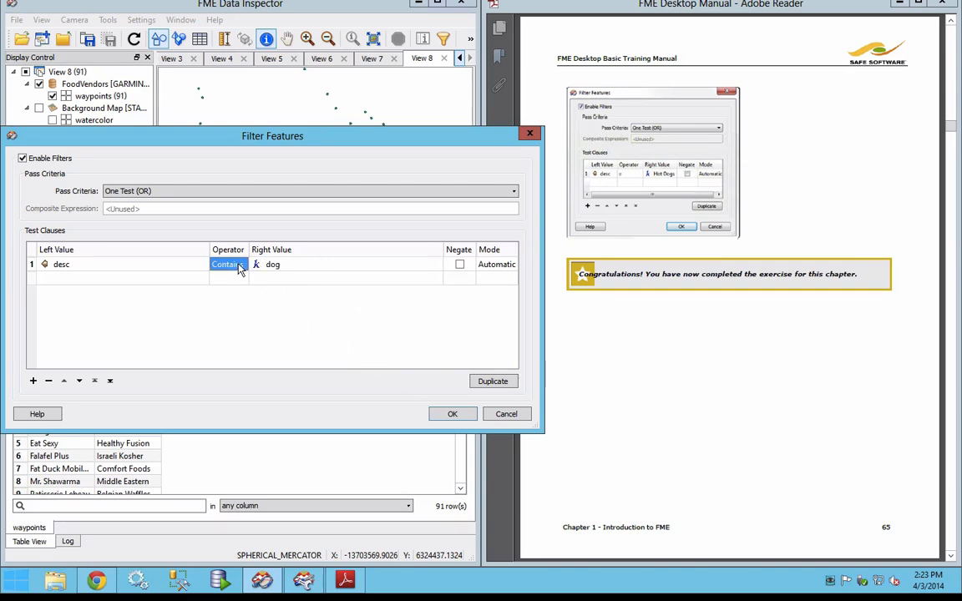
left_click(242, 265)
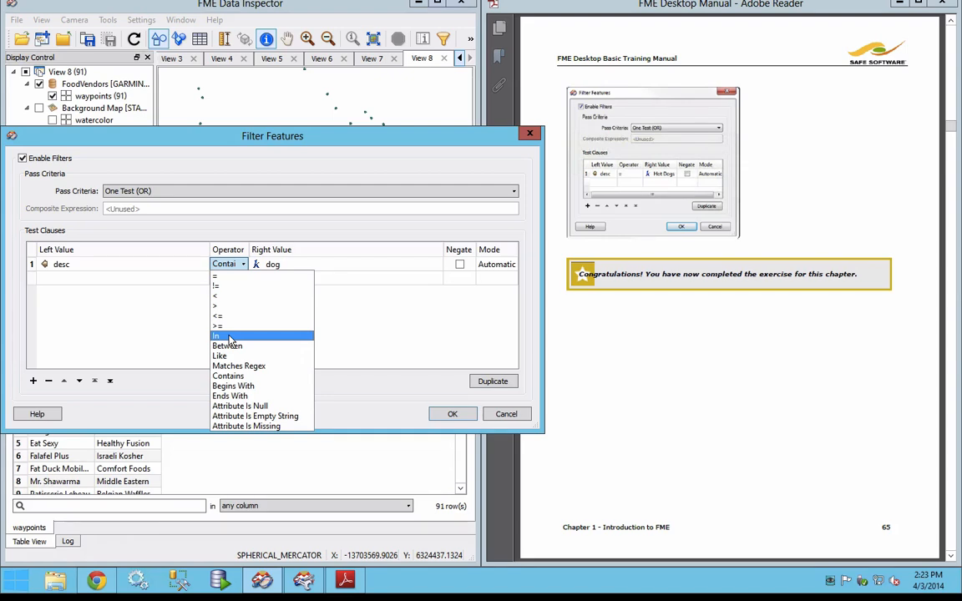
left_click(455, 415)
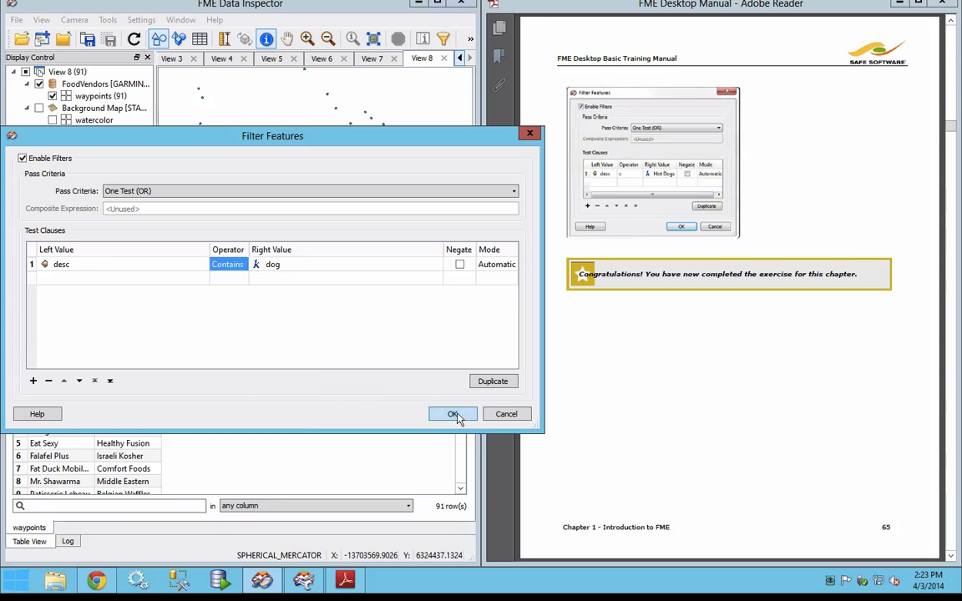
left_click(453, 414)
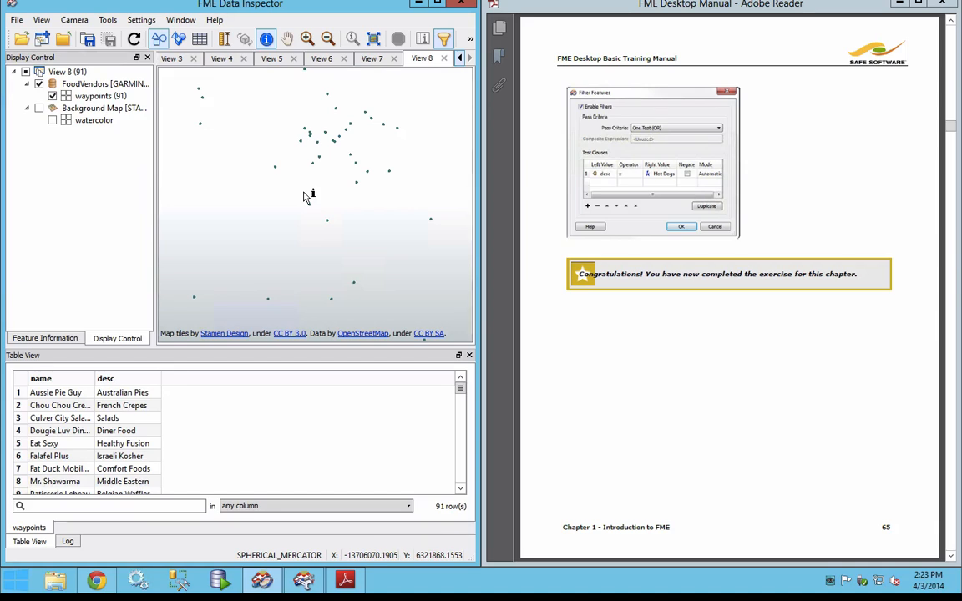
Step: Box-select the filtered vendor points on the map to inspect their attributes and matching table rows
left_click_drag(172, 81, 449, 268)
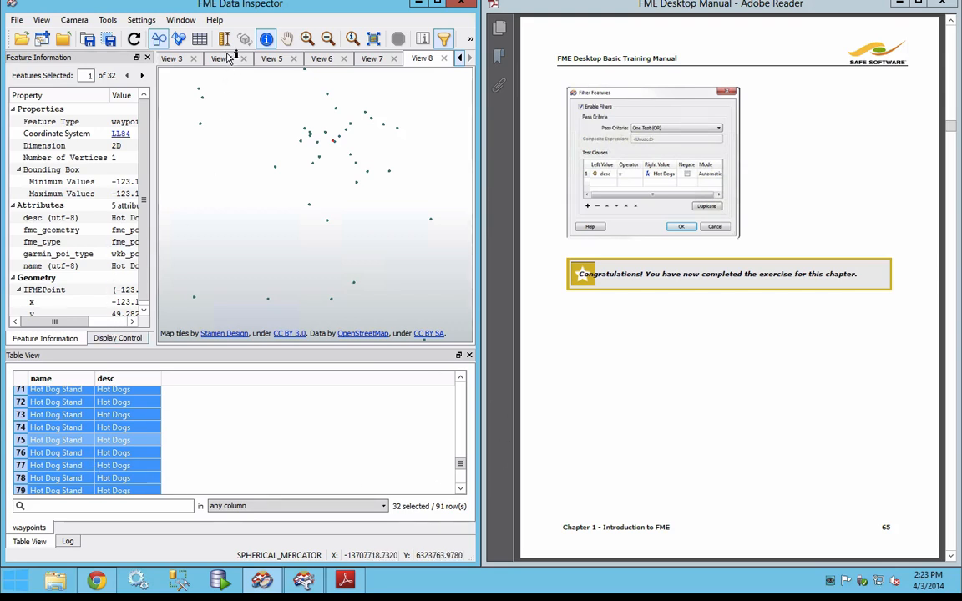
Step: Turn the watercolor background map back on beneath the filtered FoodVendors waypoints
left_click(109, 340)
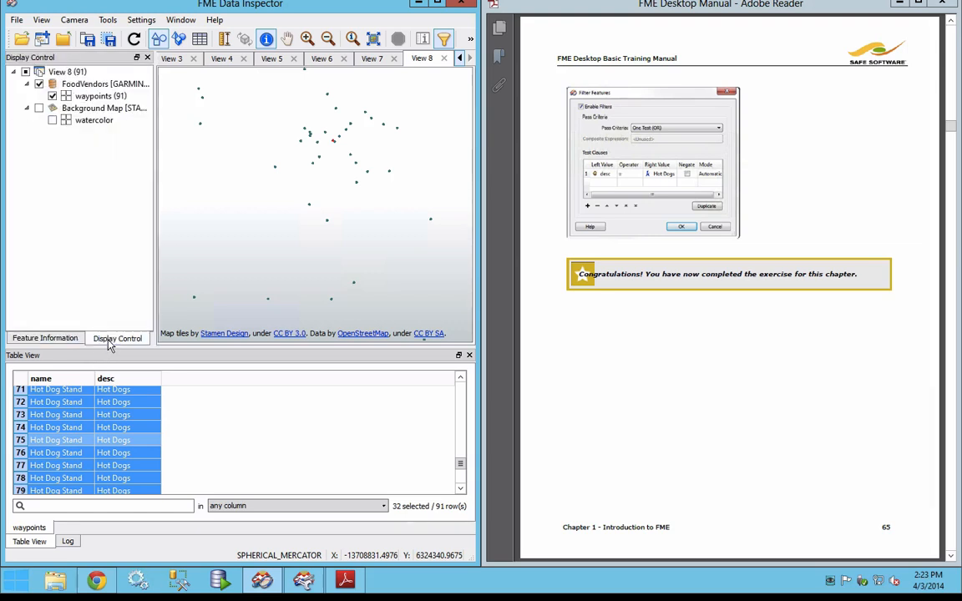
left_click(40, 109)
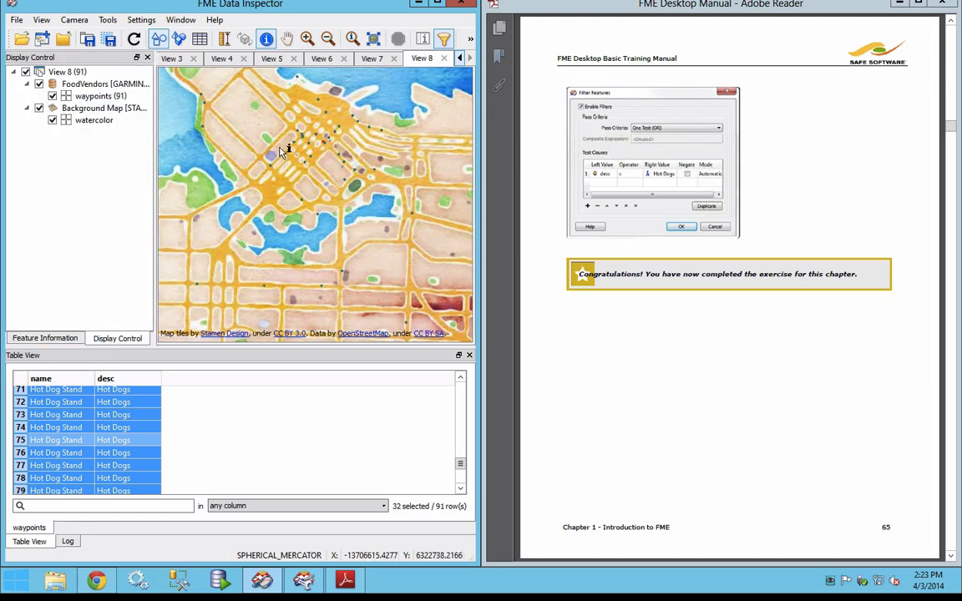
Step: Switch to the training manual in Adobe Reader and look through the Chapter 1 Q&A answers to the start of Chapter 2 - Data Transformation
left_click(738, 416)
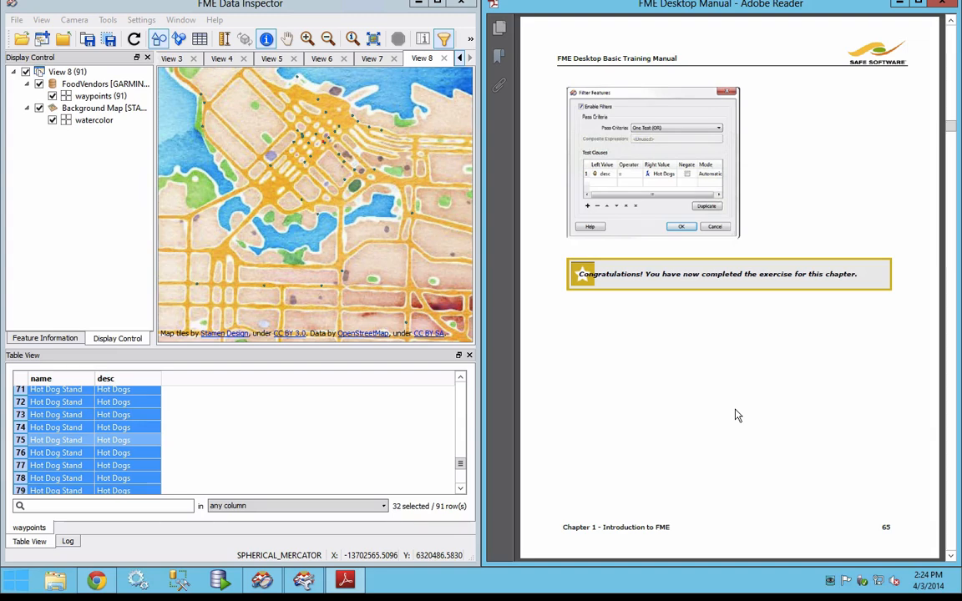
scroll(737, 415, "down", 3)
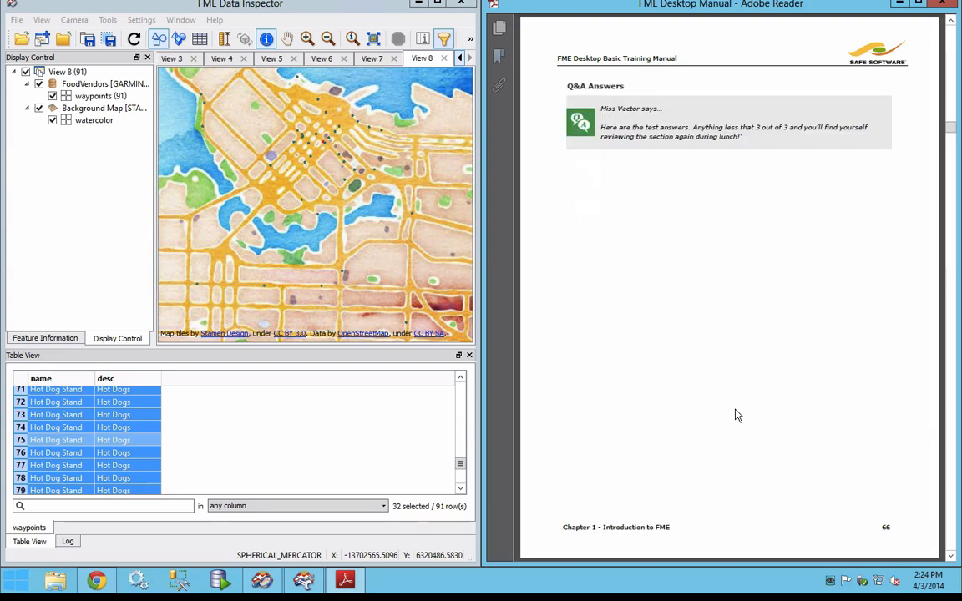
scroll(738, 416, "down", 3)
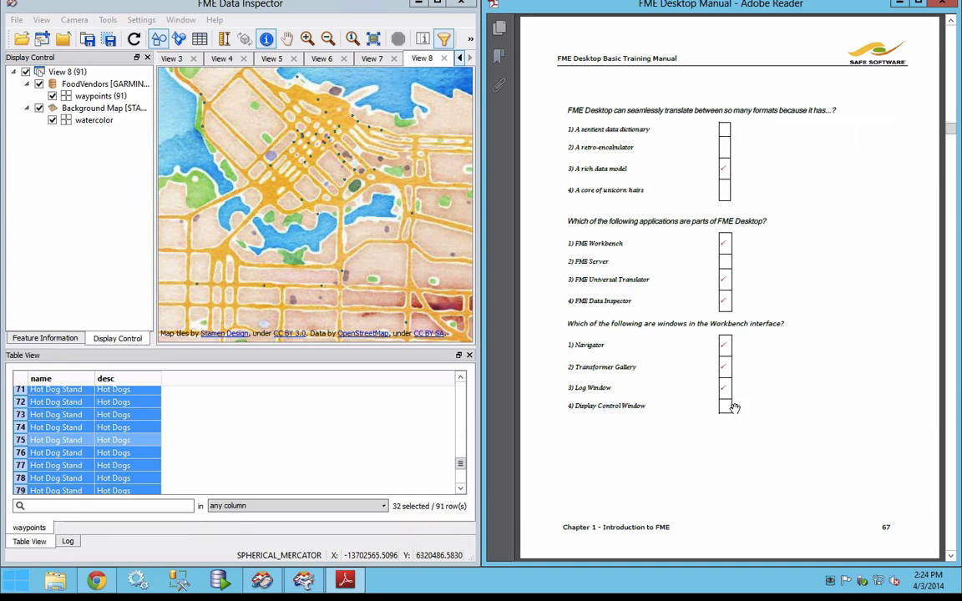
scroll(735, 407, "down", 3)
scroll(735, 408, "down", 3)
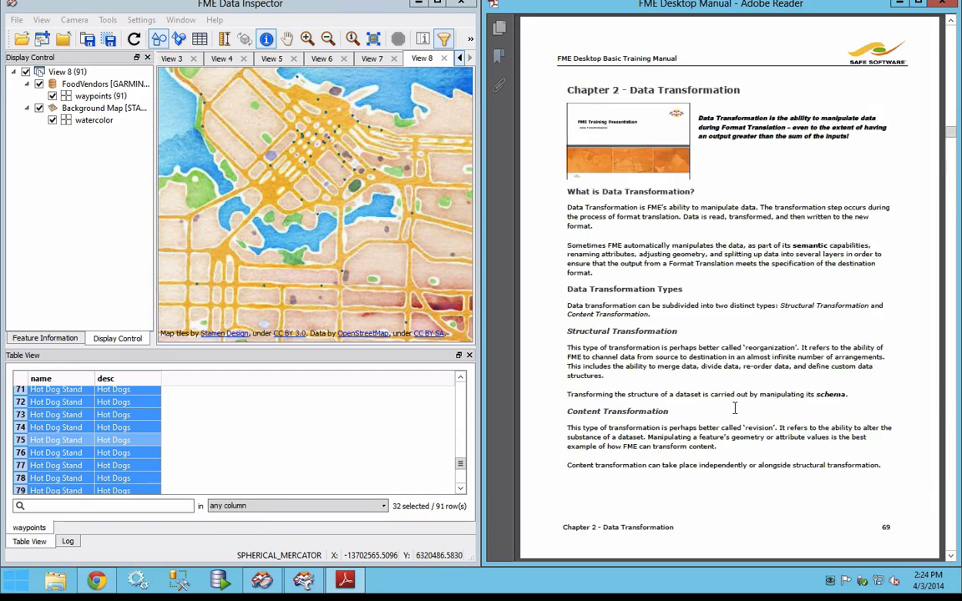